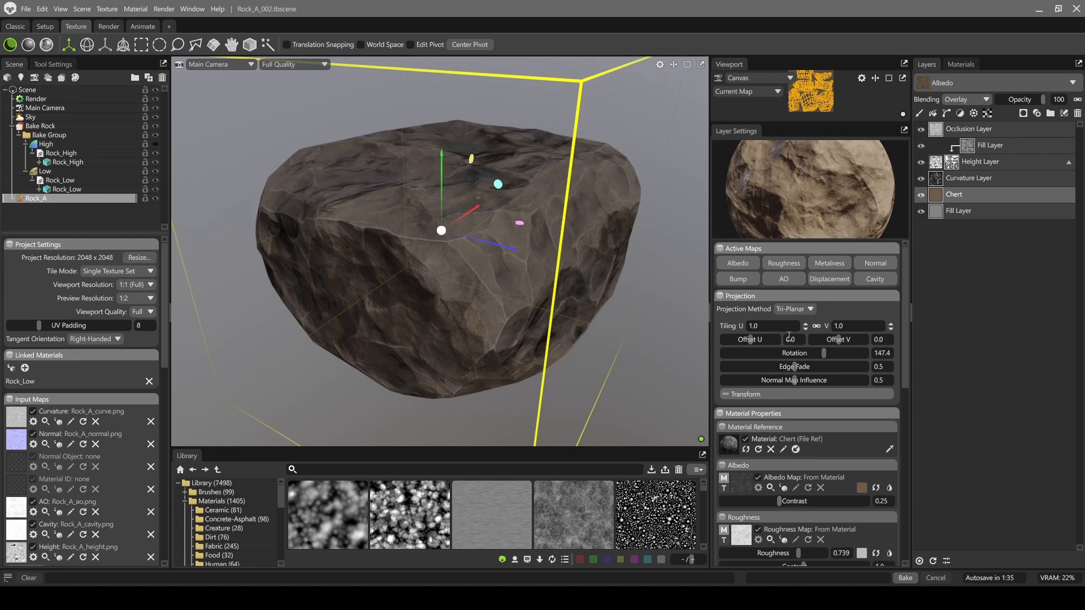
Step: Set the Chert layer's projection method to UV and its albedo contrast to 0.843
left_click(794, 309)
left_click(789, 321)
left_click_drag(778, 499, 800, 497)
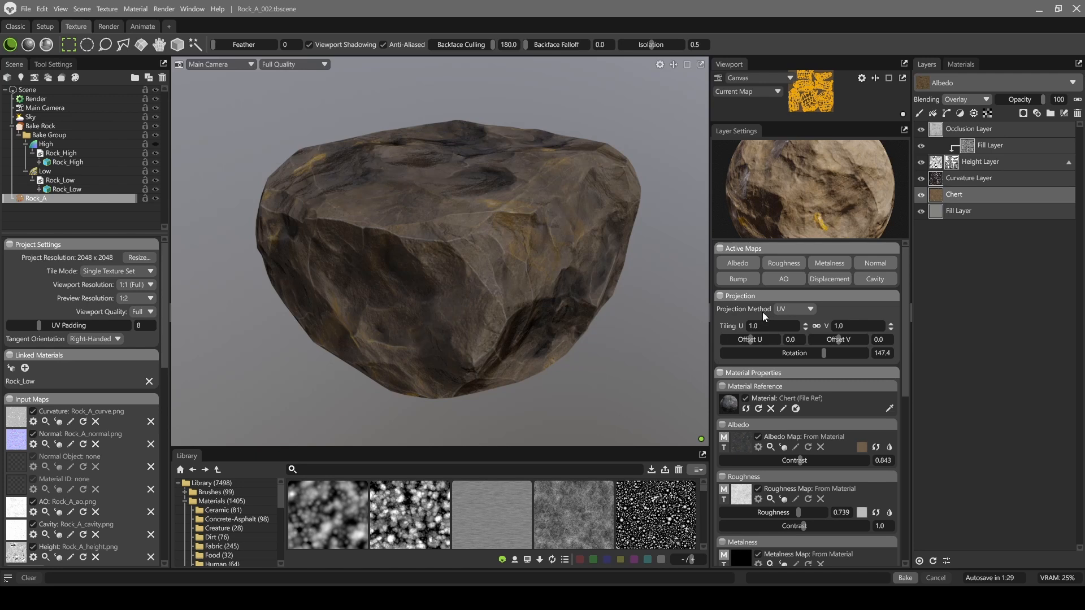
scroll(574, 315, "down", 3)
scroll(512, 283, "up", 2)
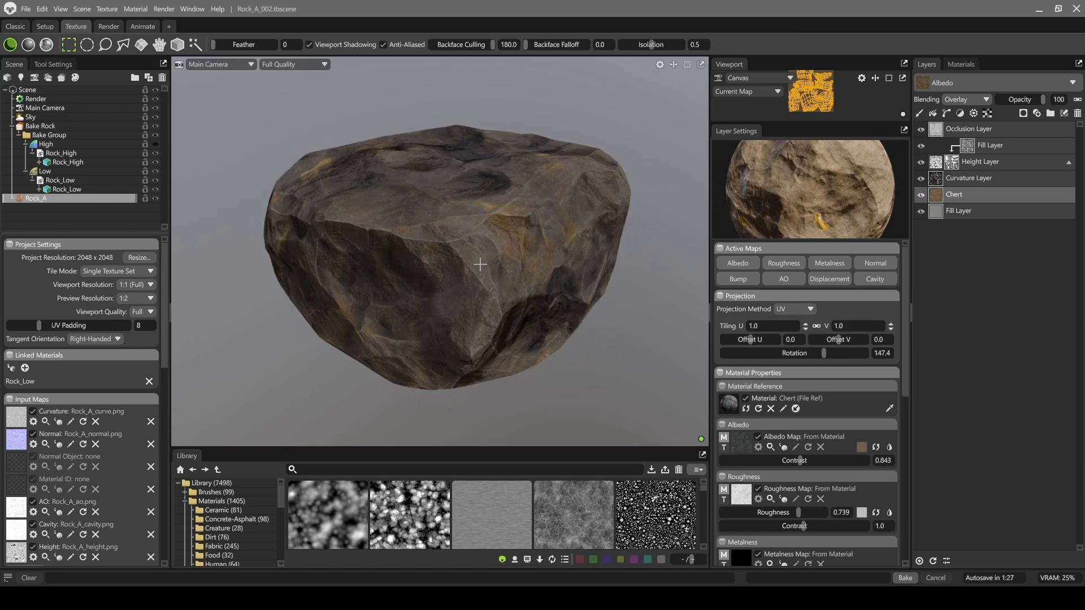
scroll(480, 264, "up", 2)
scroll(523, 243, "down", 2)
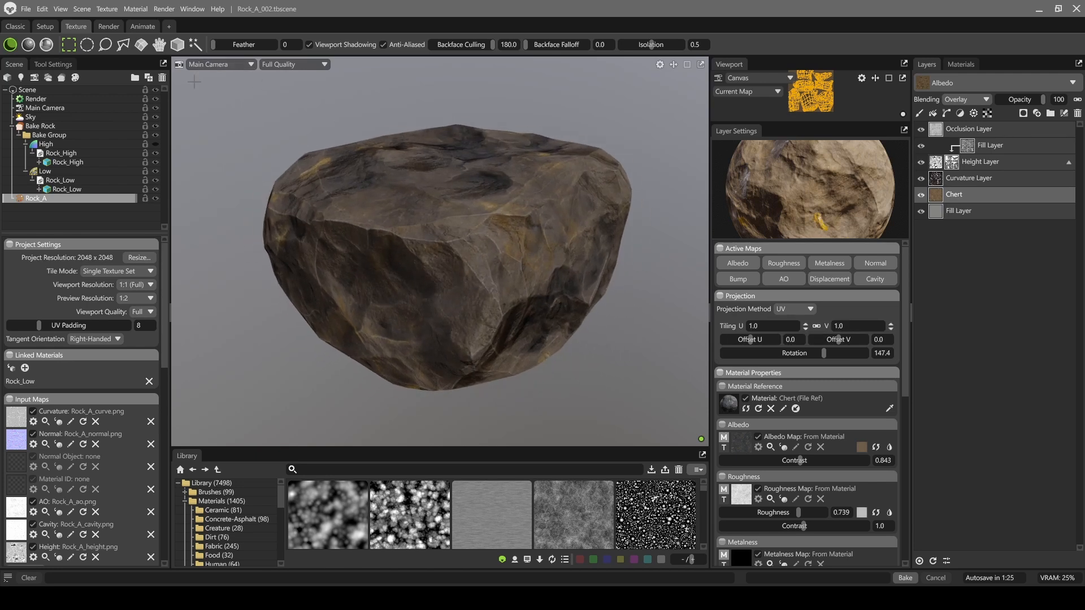
Step: Open the recent scene Rock_A_003.tbscene without saving the changes to the current scene
left_click(25, 8)
mouse_move(57, 46)
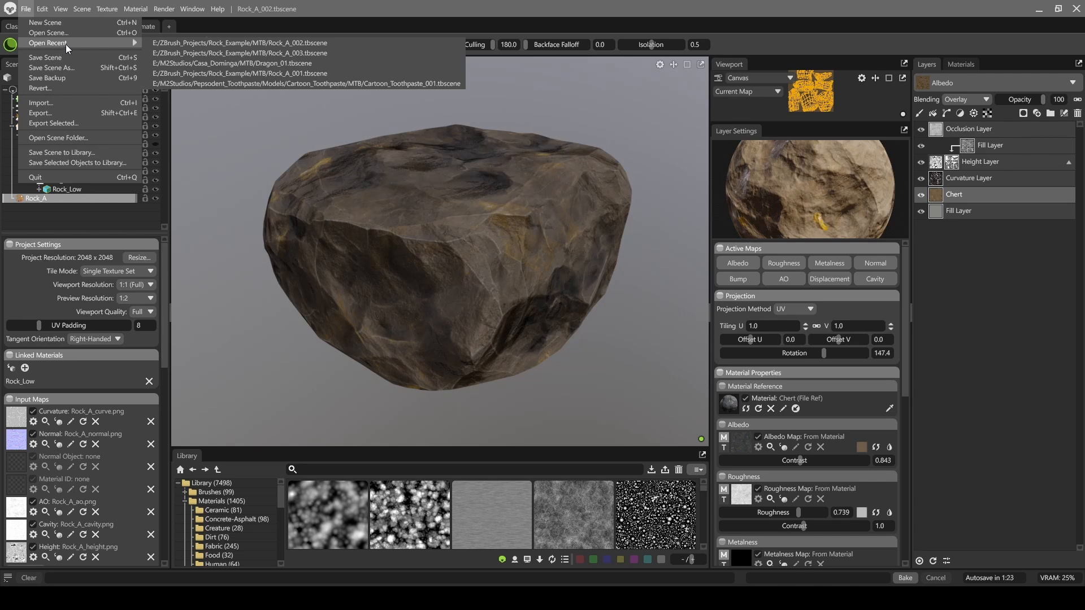
left_click(200, 53)
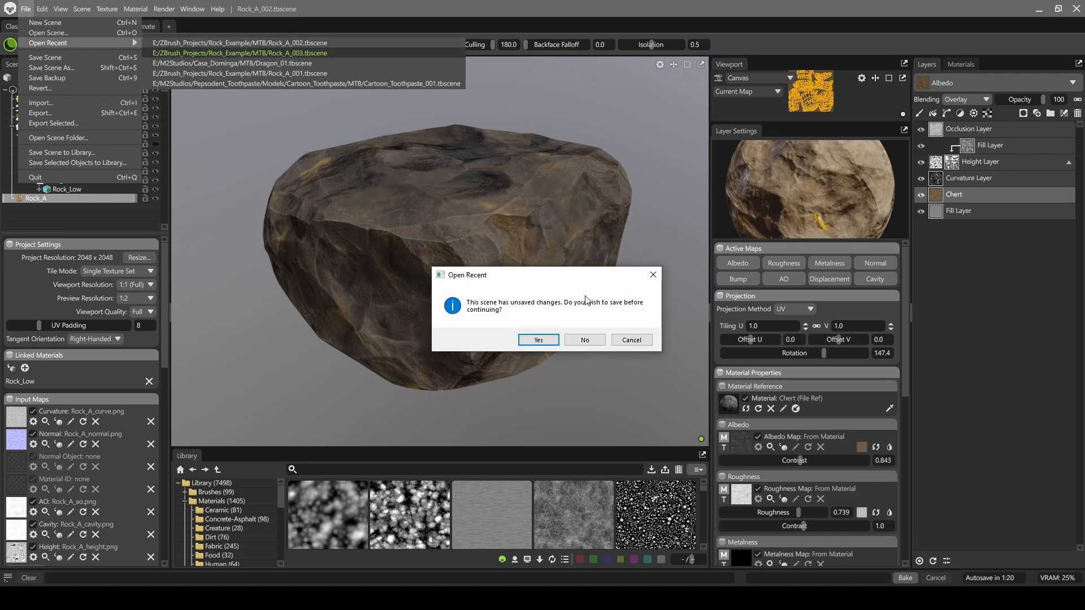
left_click(585, 340)
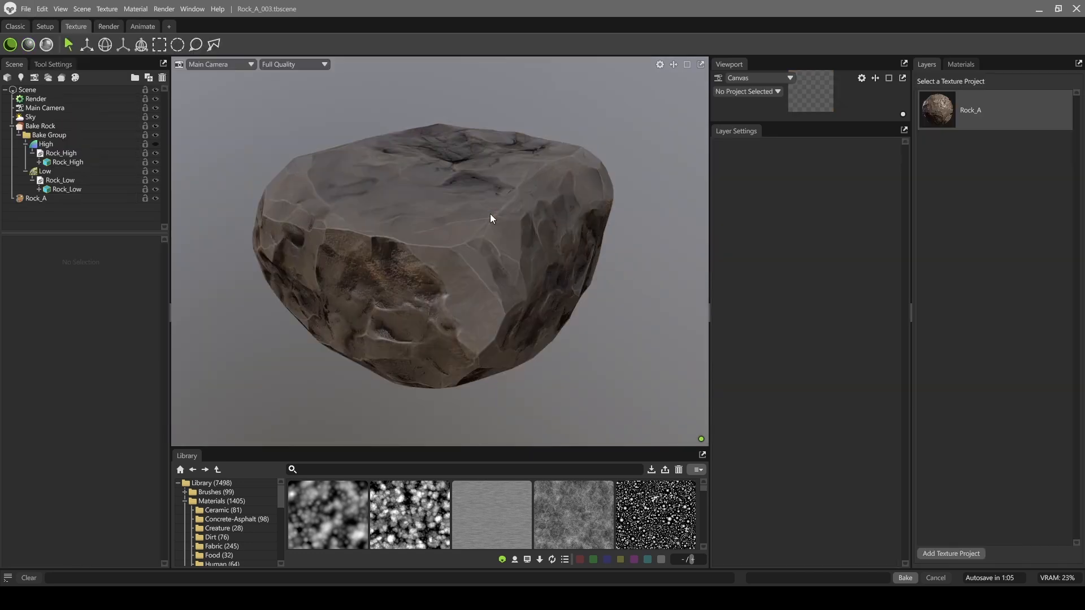
Step: Open the Rock_A texture project to bring up its layer stack
left_click_drag(490, 213, 507, 269)
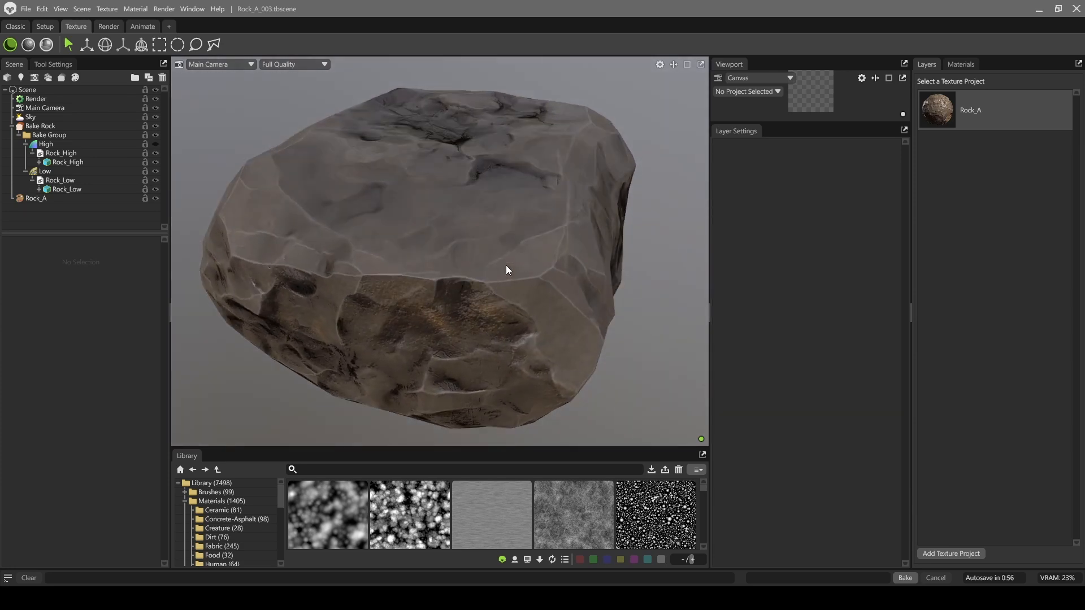
left_click(992, 120)
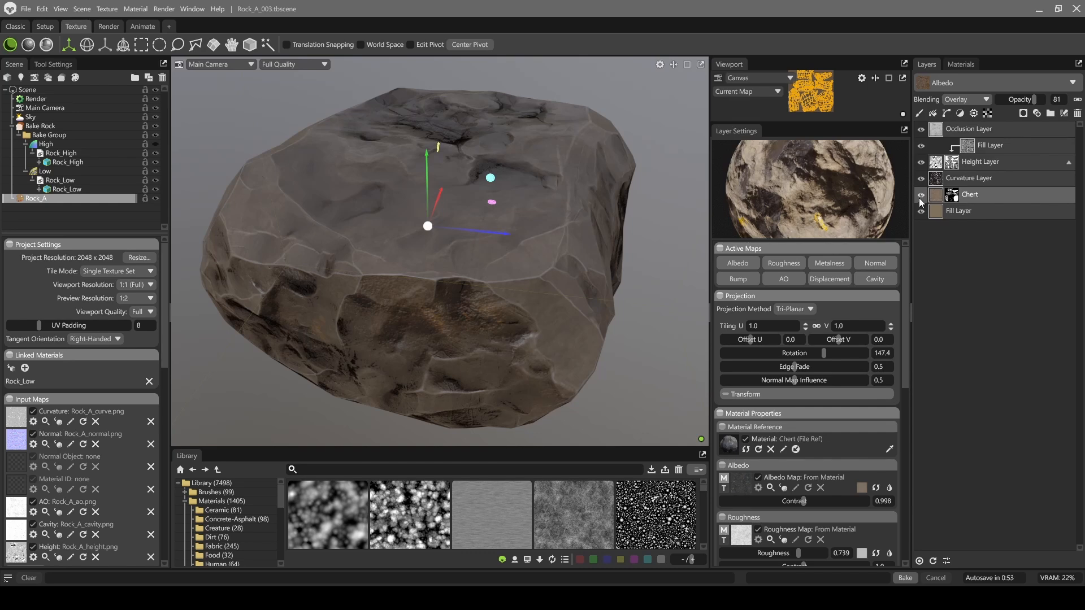
left_click_drag(533, 363, 542, 209)
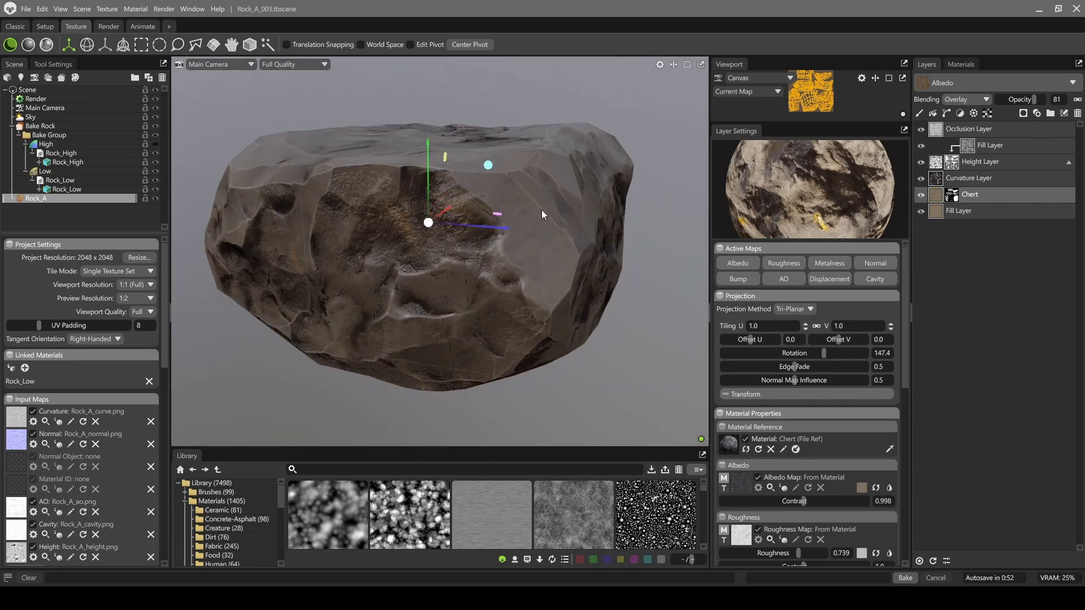
Step: Hide the Dirt Layer and Paint Layer inside the Chert layer's mask
left_click(952, 195)
left_click(921, 196)
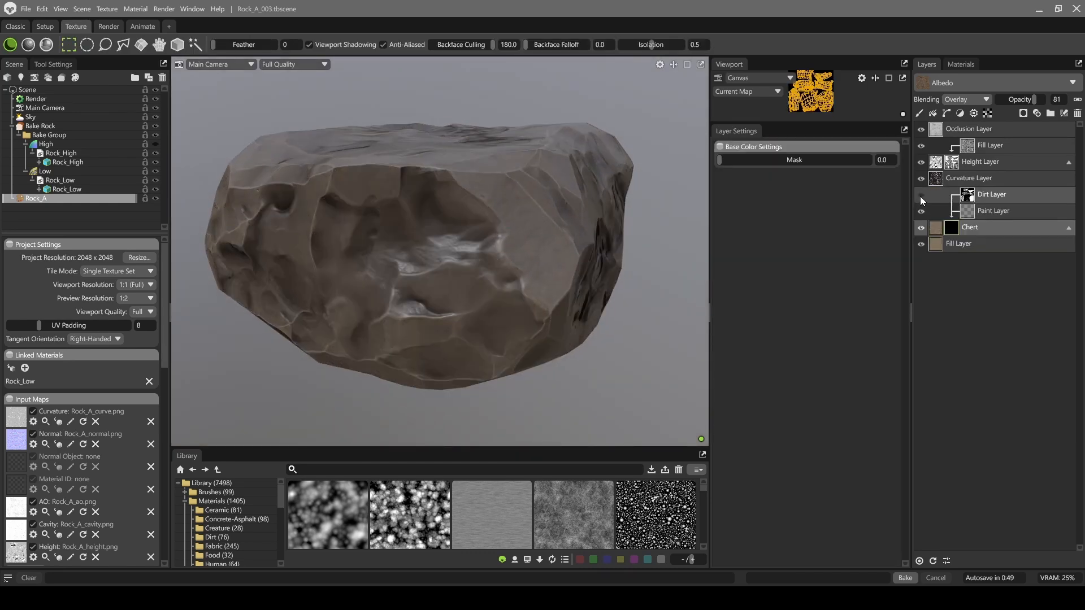
left_click(923, 209)
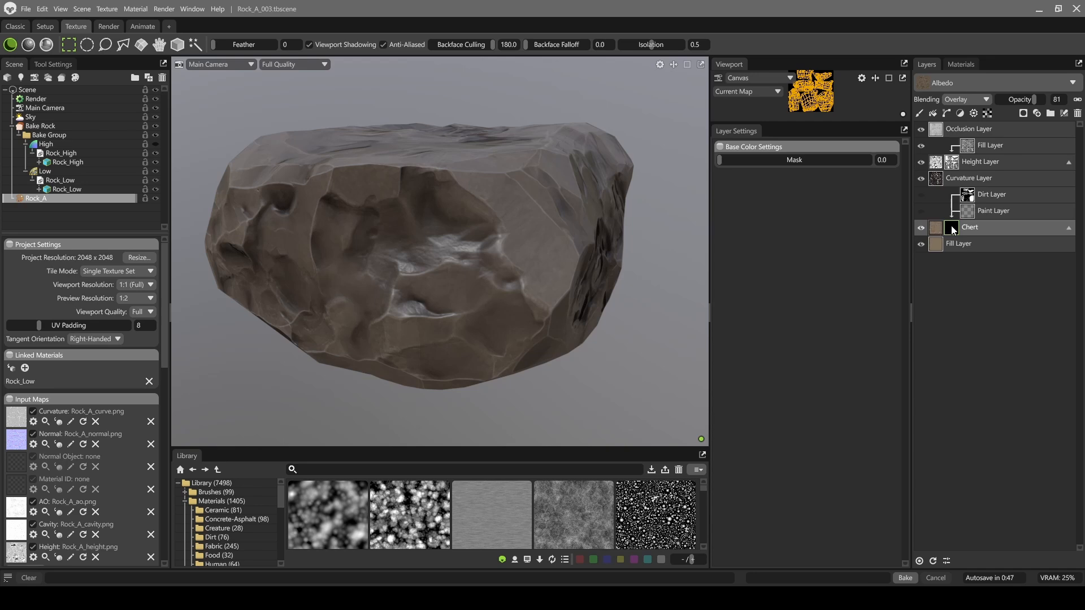
Step: Try raising the base mask value of the Chert layer's mask, then set it to 0.0
left_click(930, 229)
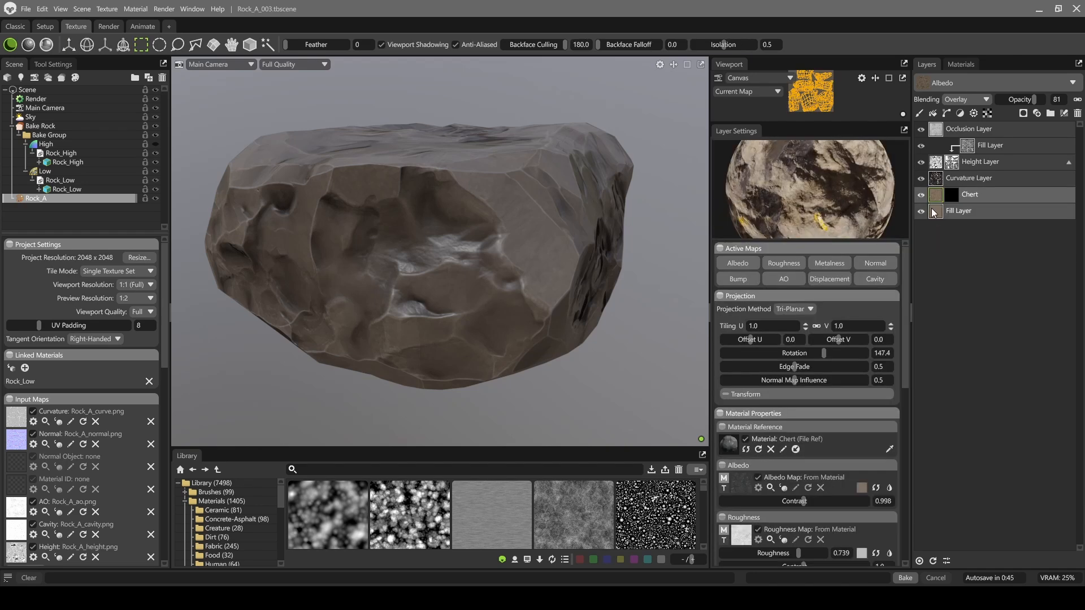
left_click(949, 195)
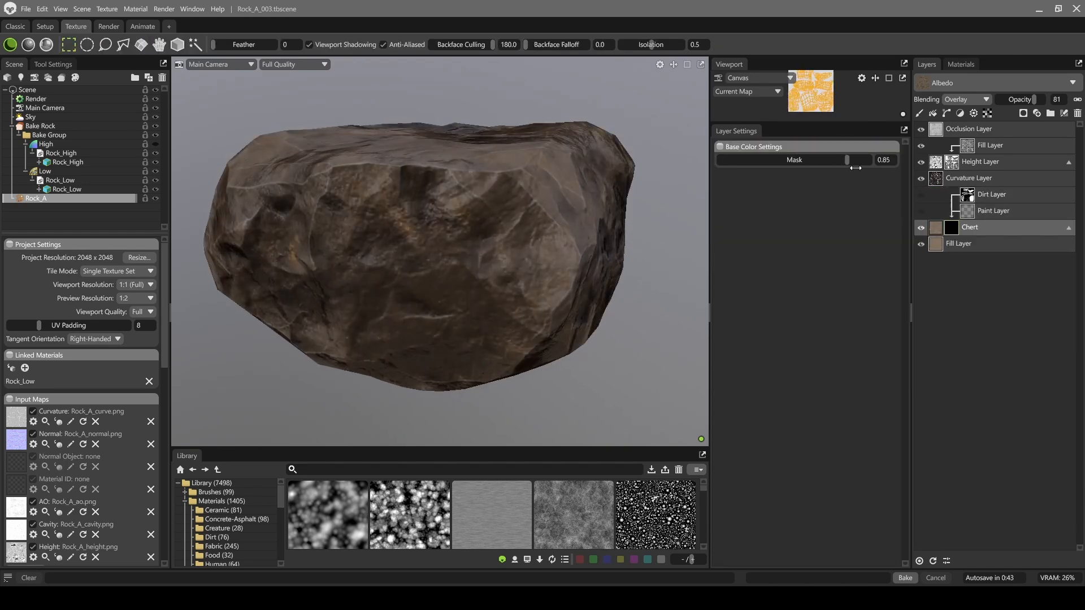
left_click_drag(789, 159, 673, 170)
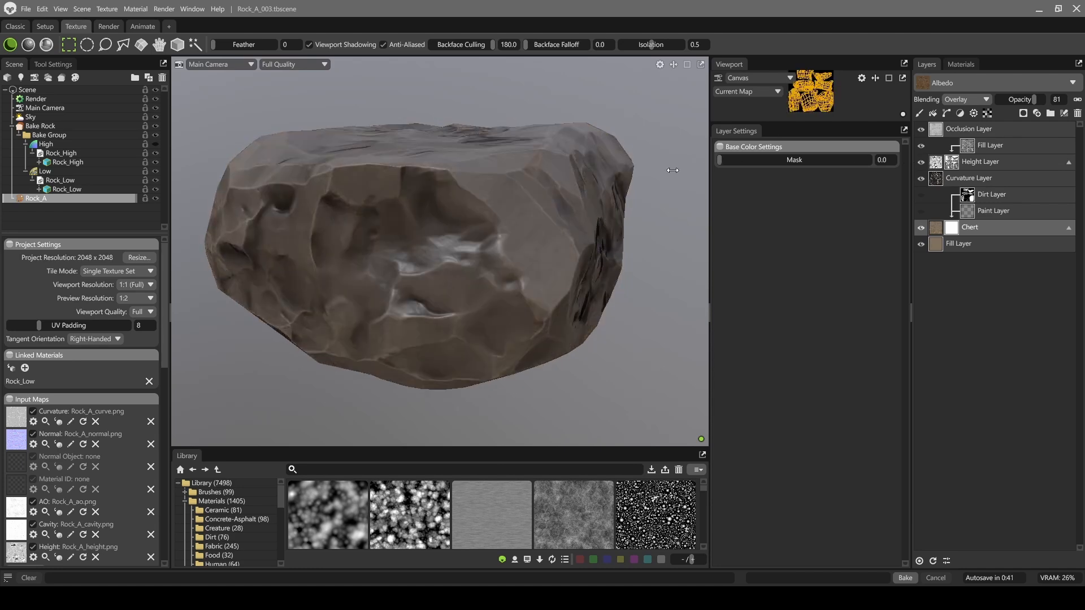
Step: Delete the Paint Layer from the Chert layer's mask and make the Dirt Layer visible
left_click(992, 214)
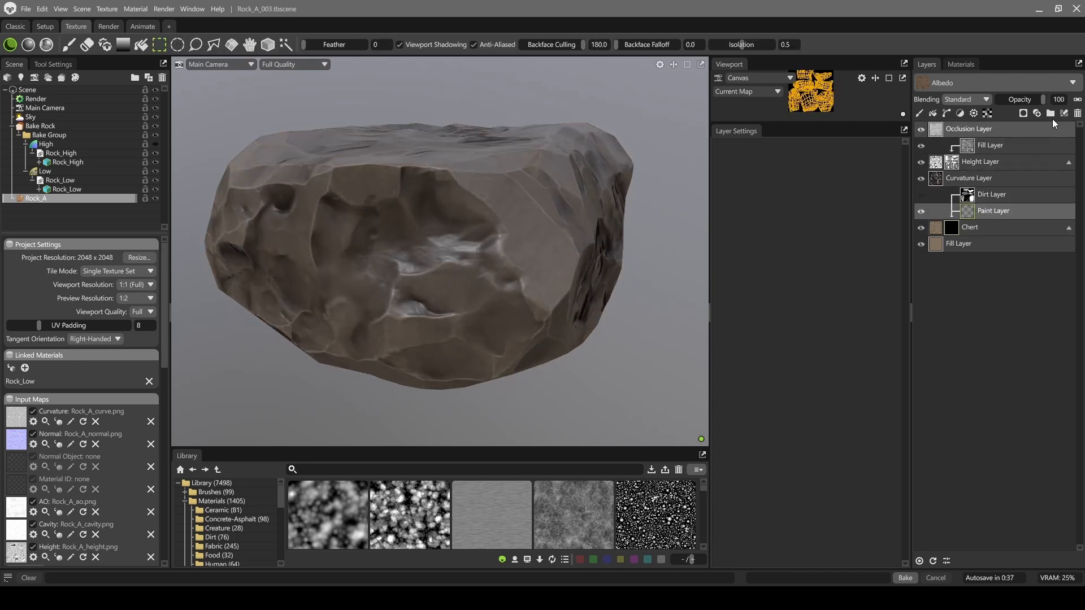
left_click(1077, 113)
left_click(924, 196)
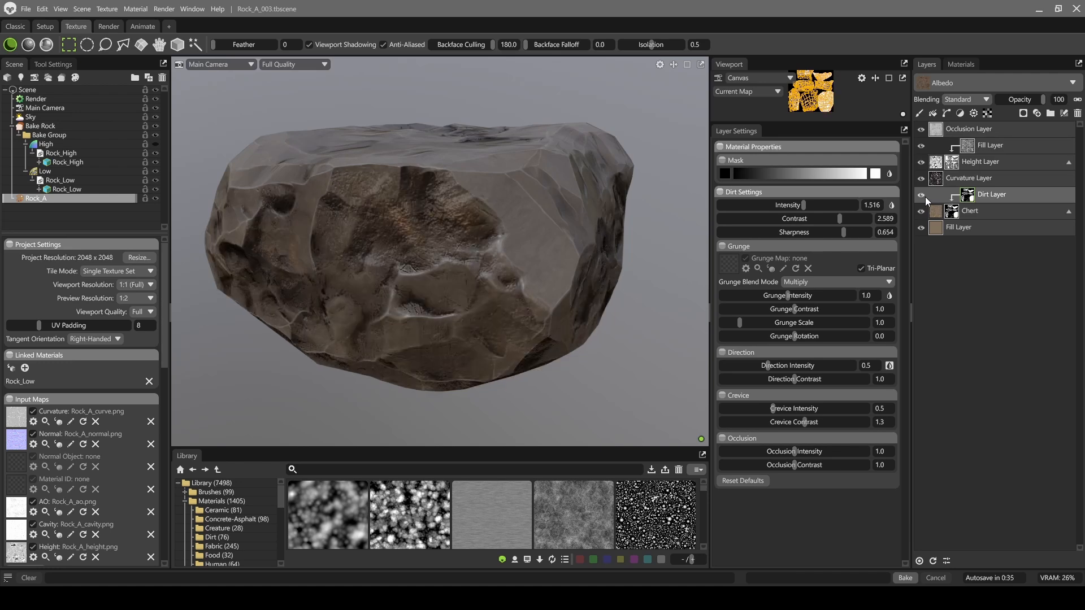
Step: Turn on the wireframe overlay in the main viewport and examine the rock's low-poly mesh from several sides
left_click_drag(459, 220, 494, 164, "alt")
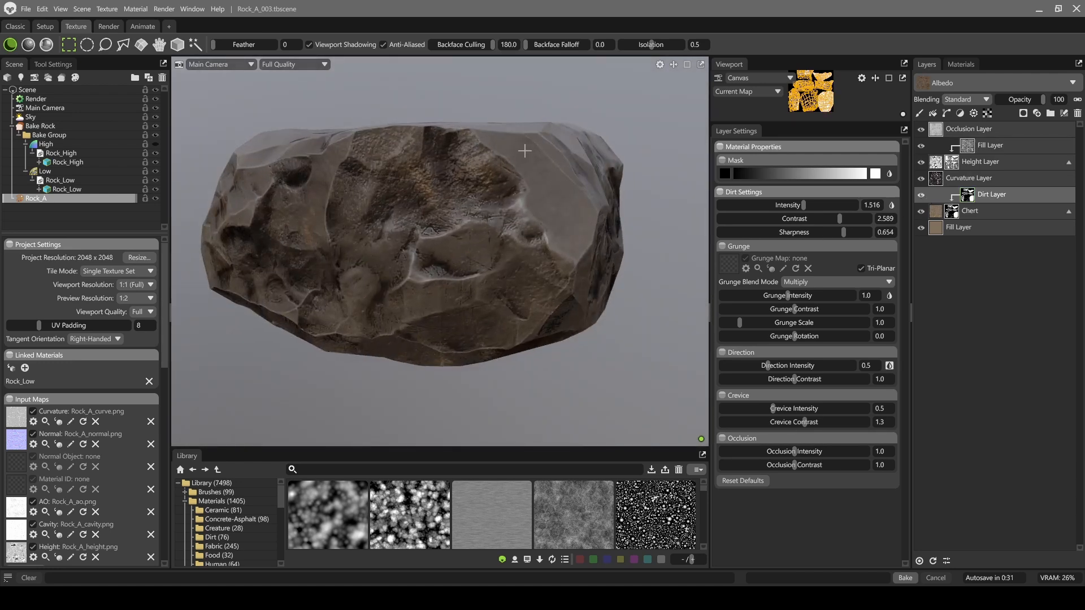
left_click_drag(556, 192, 479, 208, "alt")
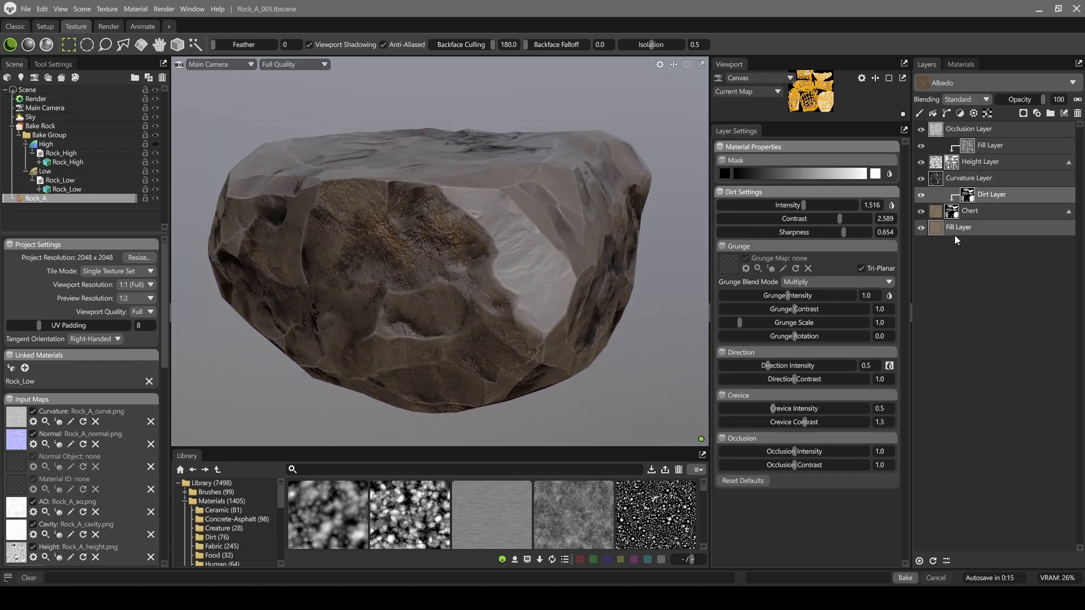
left_click_drag(582, 212, 590, 186, "alt")
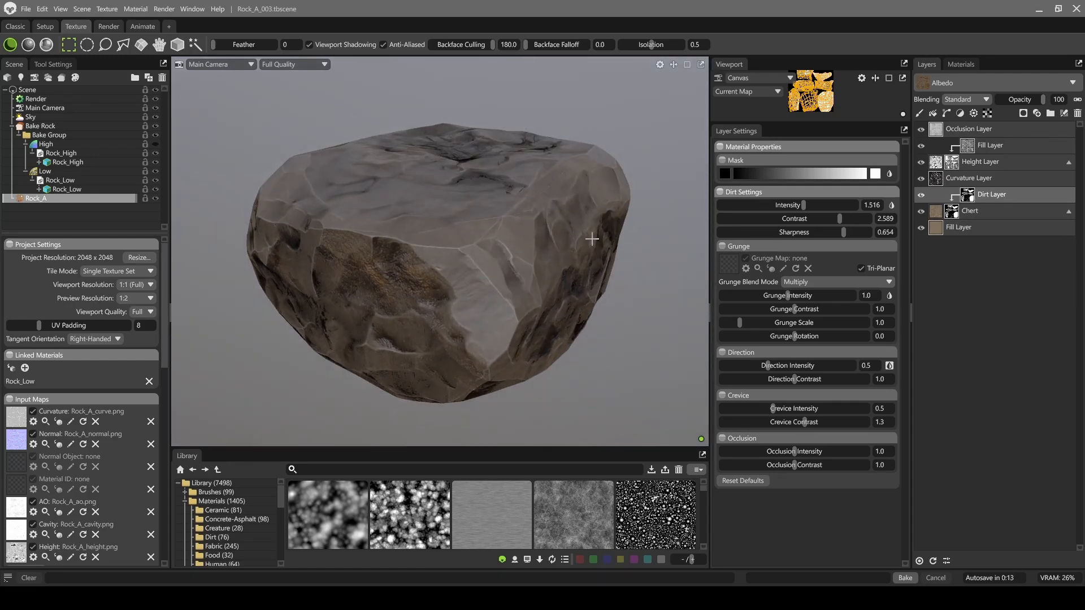
left_click_drag(591, 235, 639, 192, "alt")
left_click(669, 65)
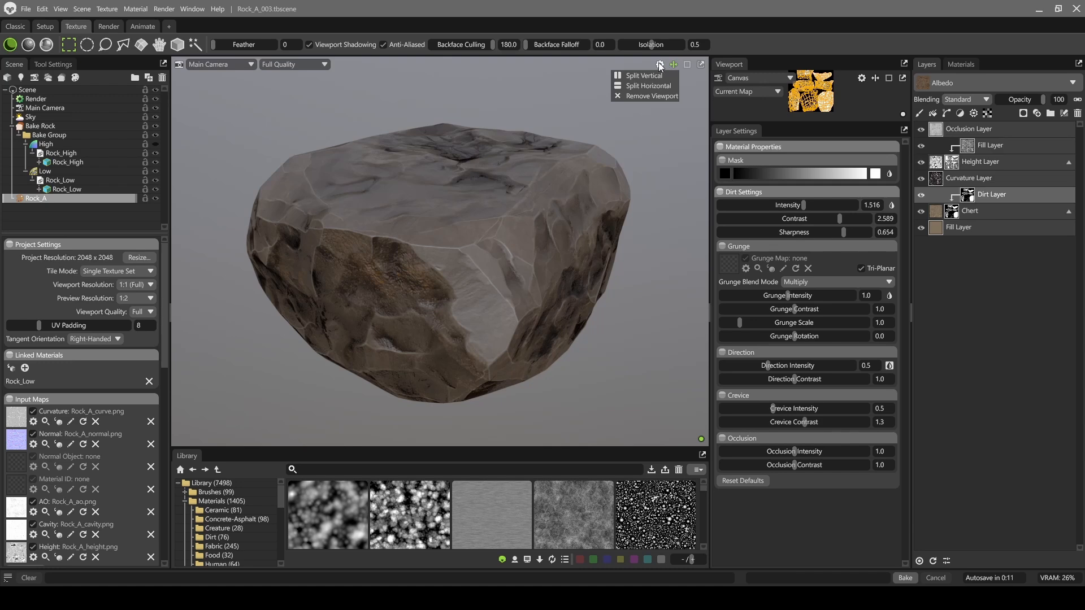
left_click(660, 65)
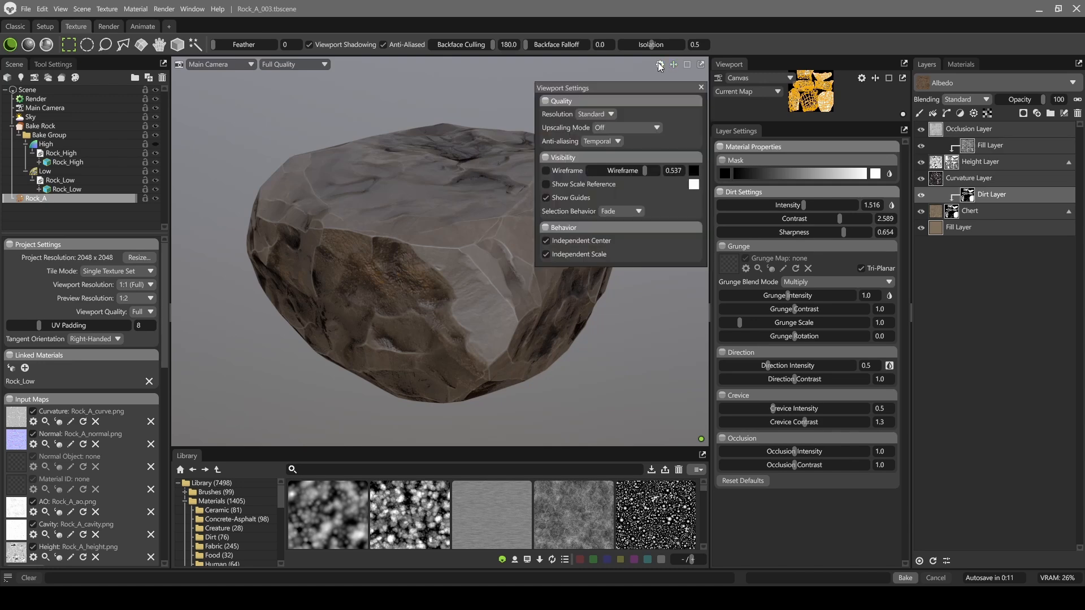
left_click(546, 171)
left_click(701, 87)
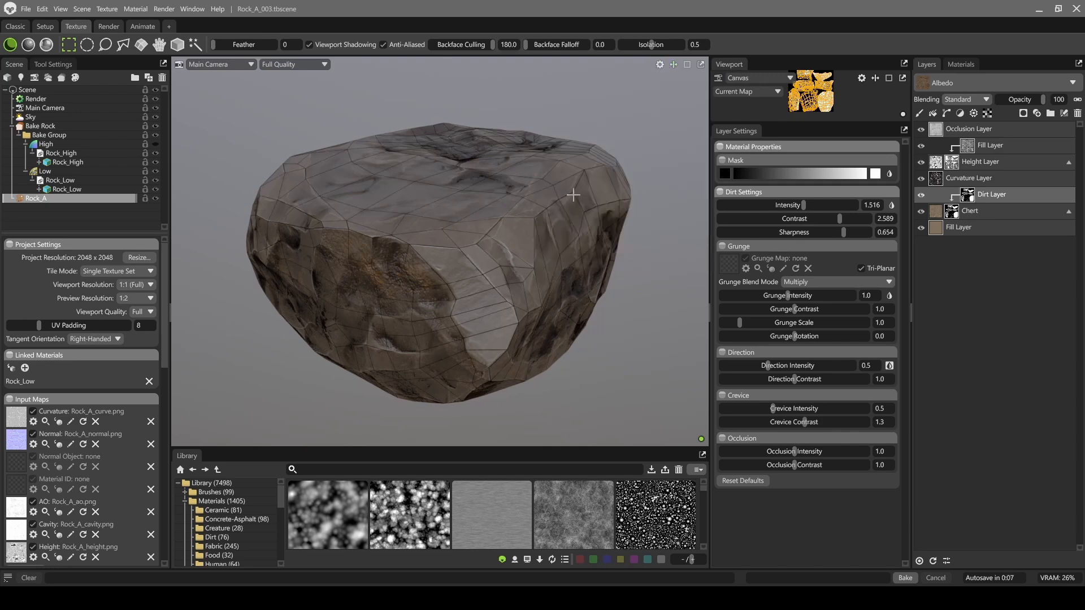
left_click_drag(571, 224, 605, 220, "alt")
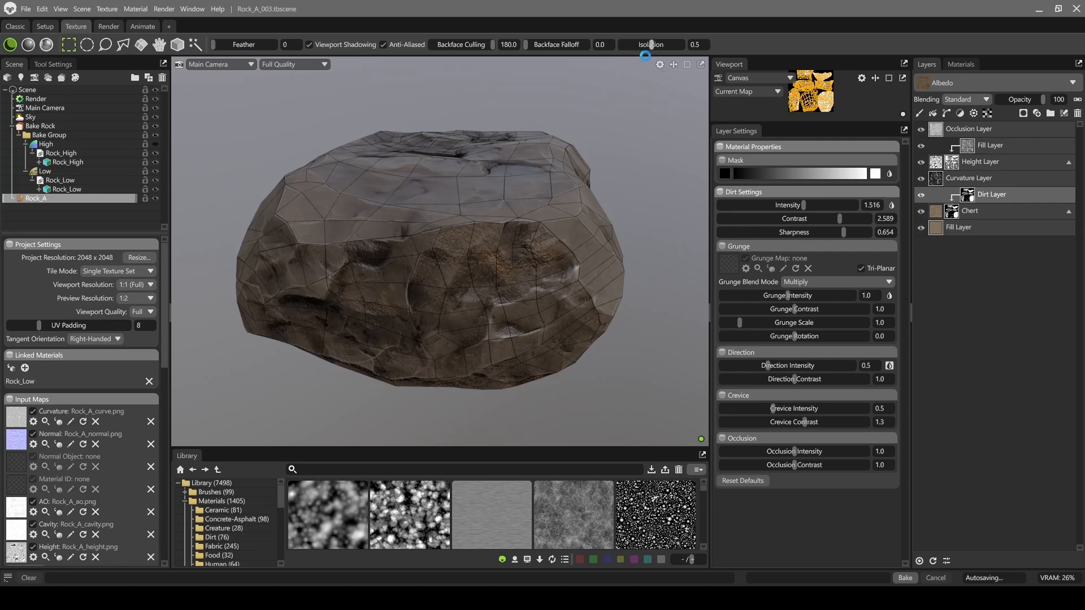
Step: Turn off the wireframe overlay and frame the rock in the main viewport
left_click(660, 64)
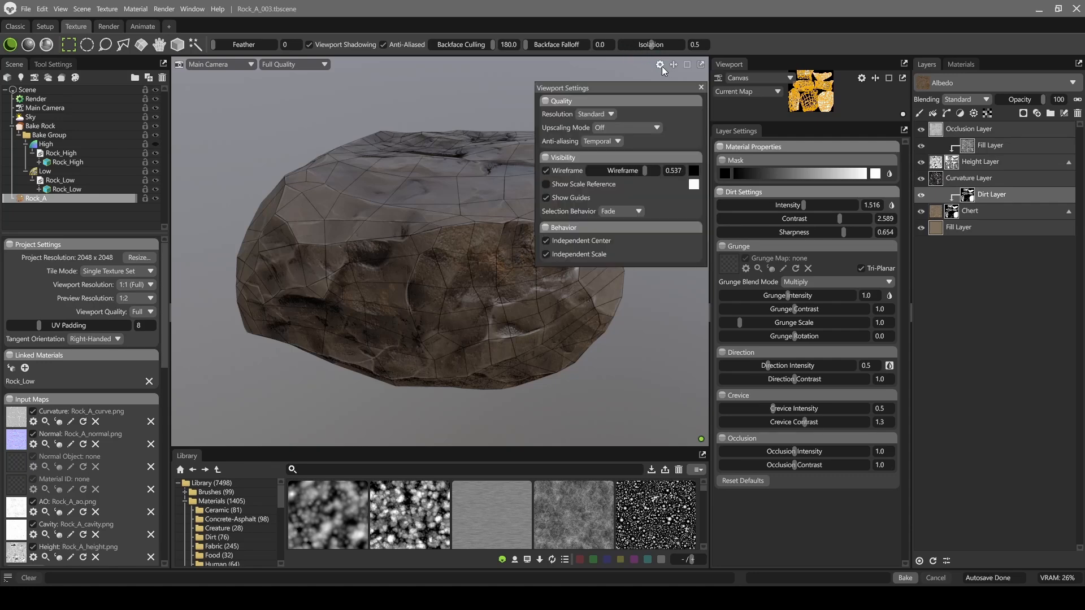
left_click(546, 171)
left_click(701, 87)
key("f")
Step: Review the Rock_A project's output maps and the texture maps assigned to the Rock_Low material
scroll(81, 405, "down", 5)
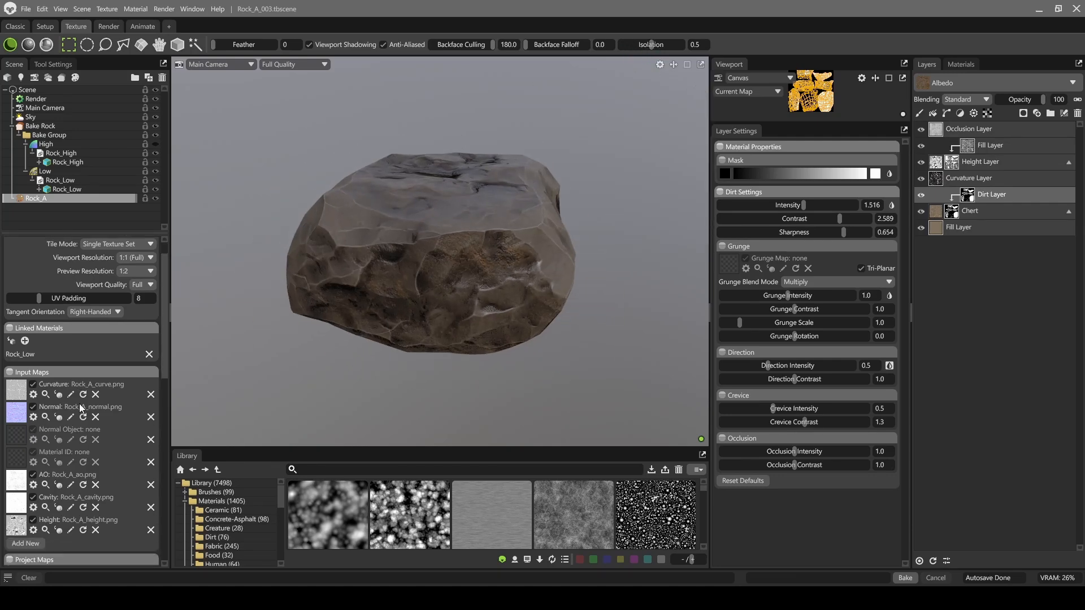
scroll(81, 405, "down", 7)
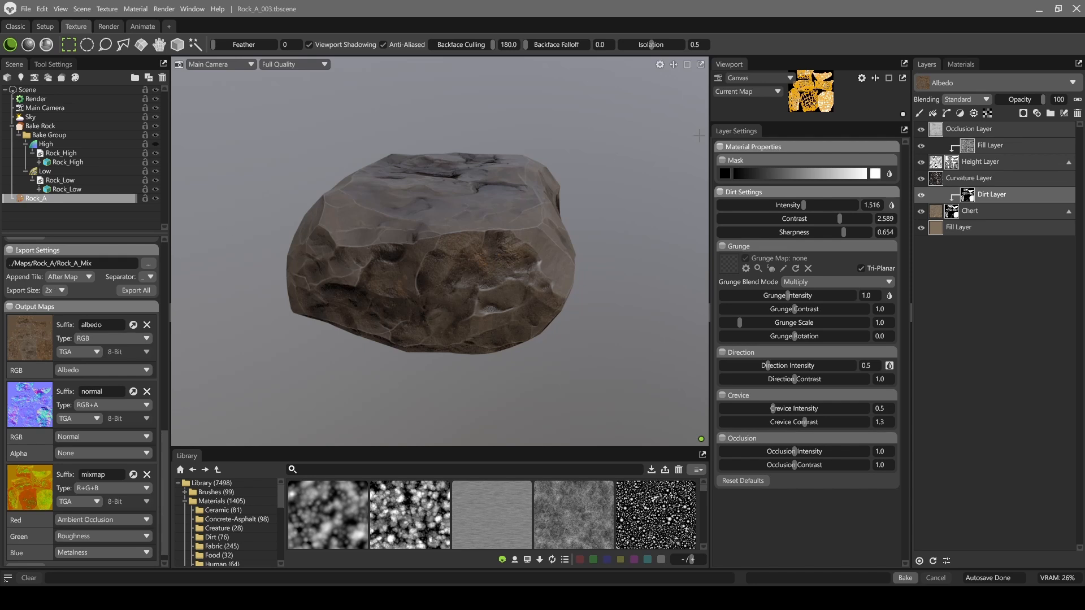
left_click(961, 66)
left_click(944, 113)
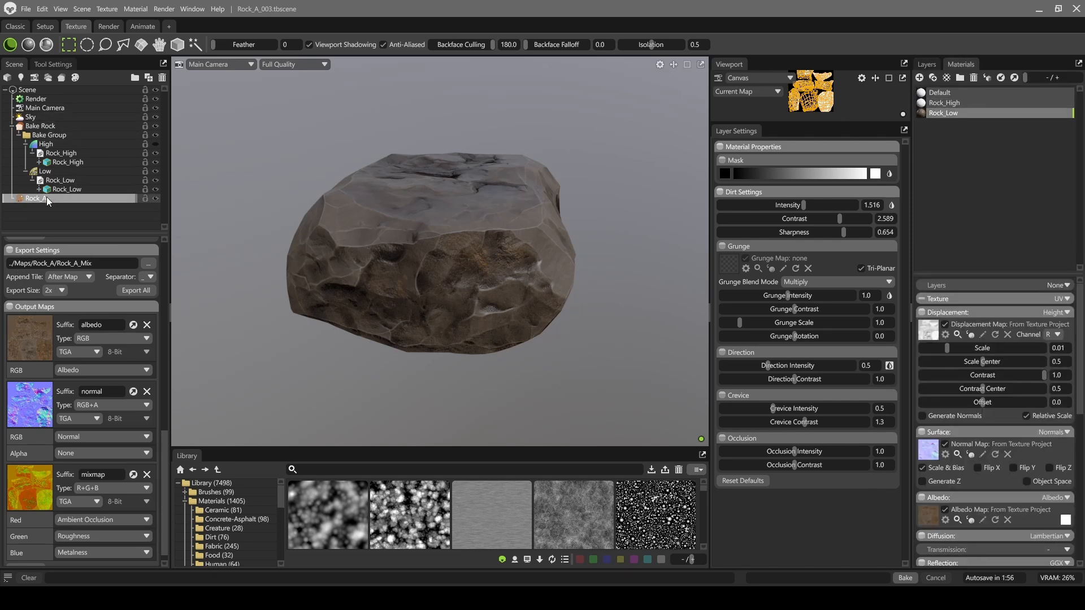
Step: Review the Bake Rock output settings and the Rock_A project's map and export settings, including the albedo map's file format options
left_click(56, 127)
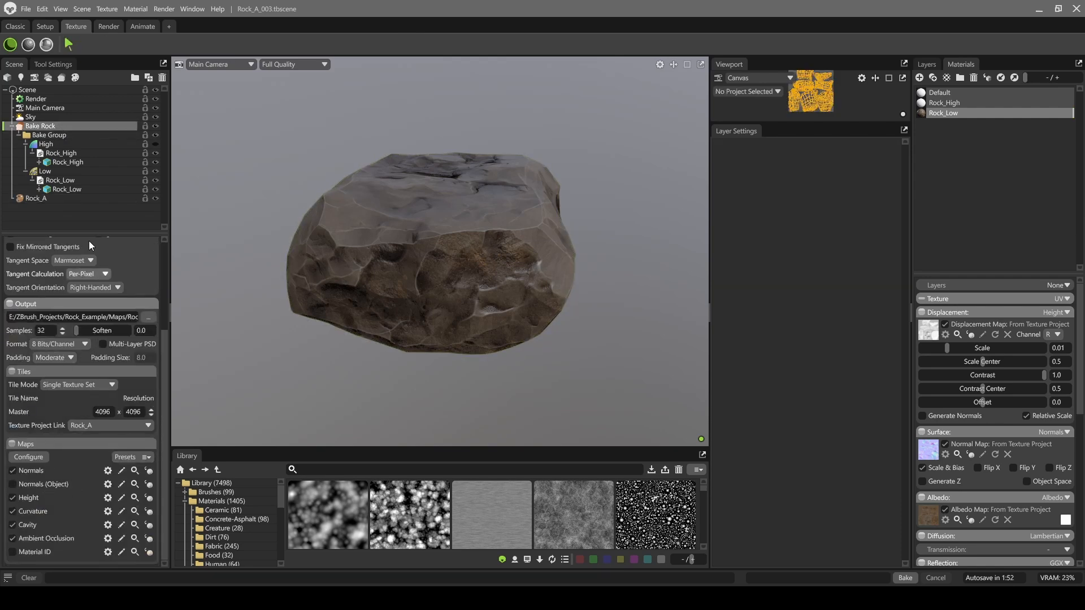
left_click(44, 199)
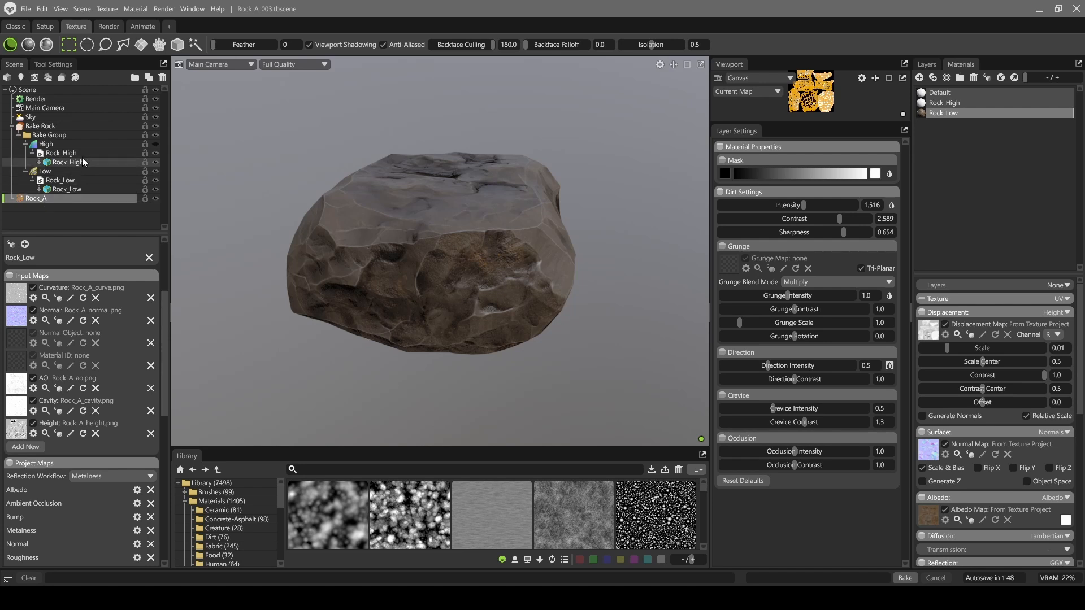
scroll(85, 447, "up", 3)
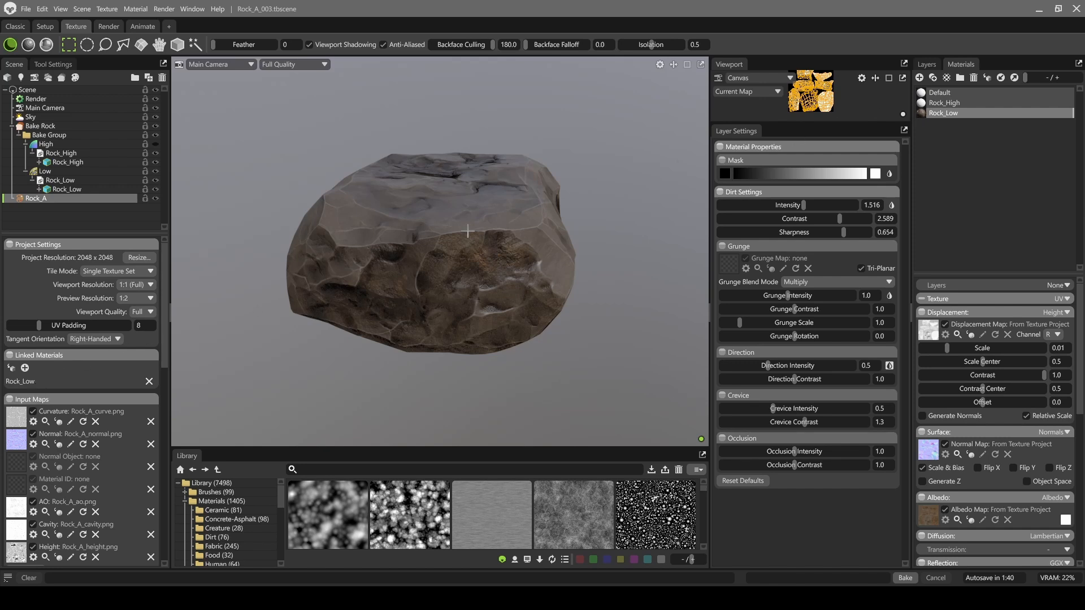
scroll(42, 467, "down", 3)
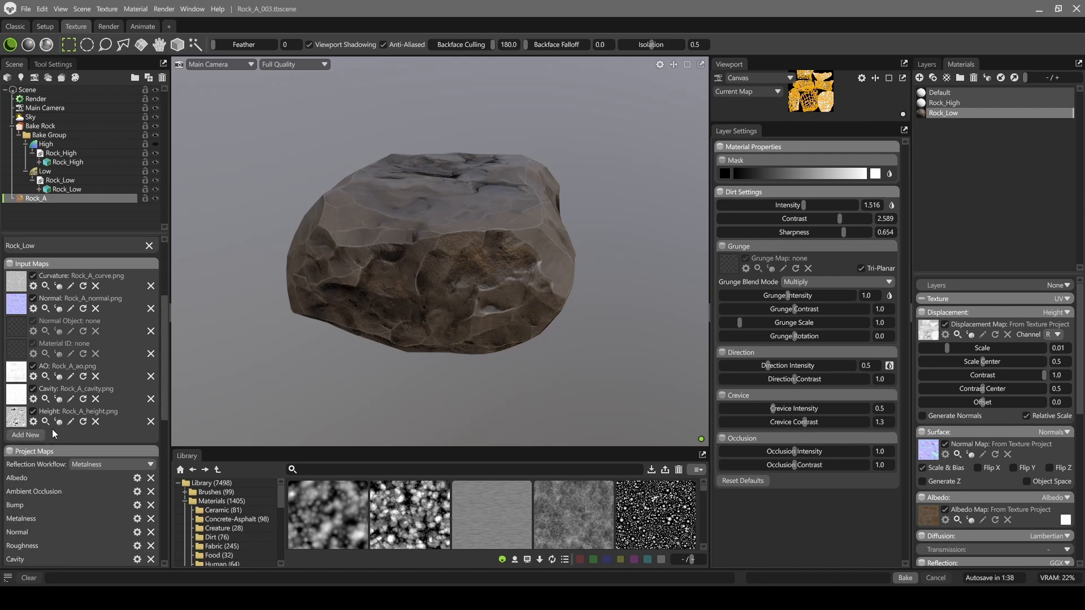
scroll(52, 429, "down", 4)
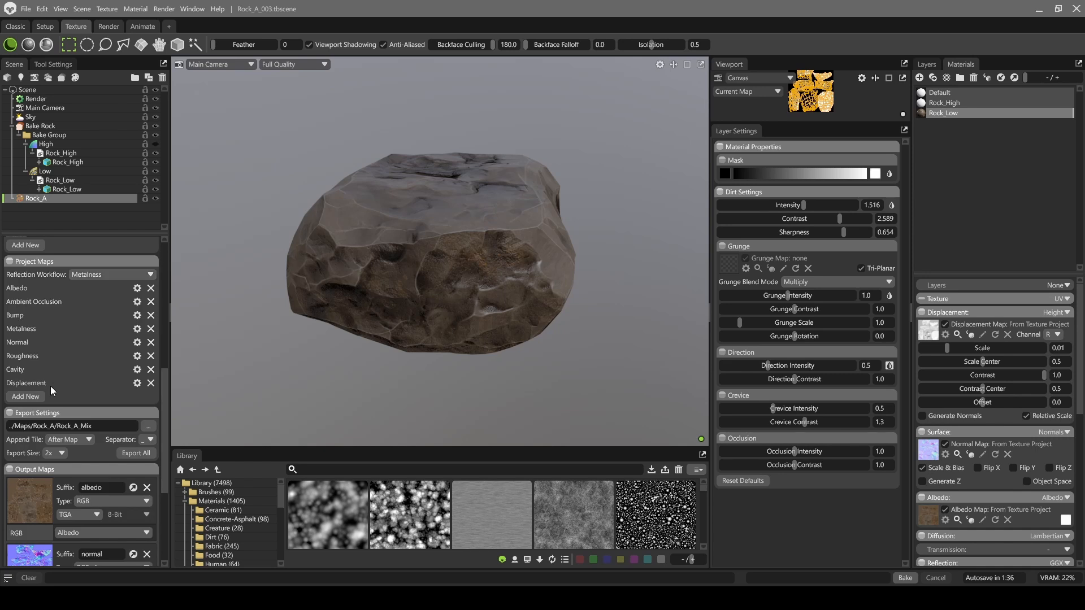
scroll(51, 382, "down", 3)
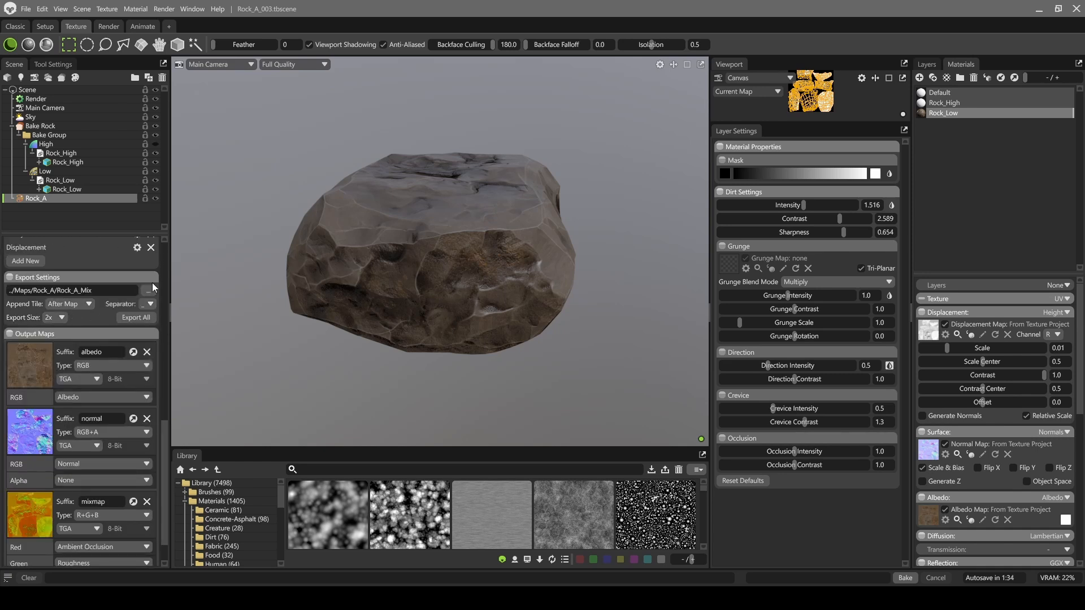
left_click(72, 379)
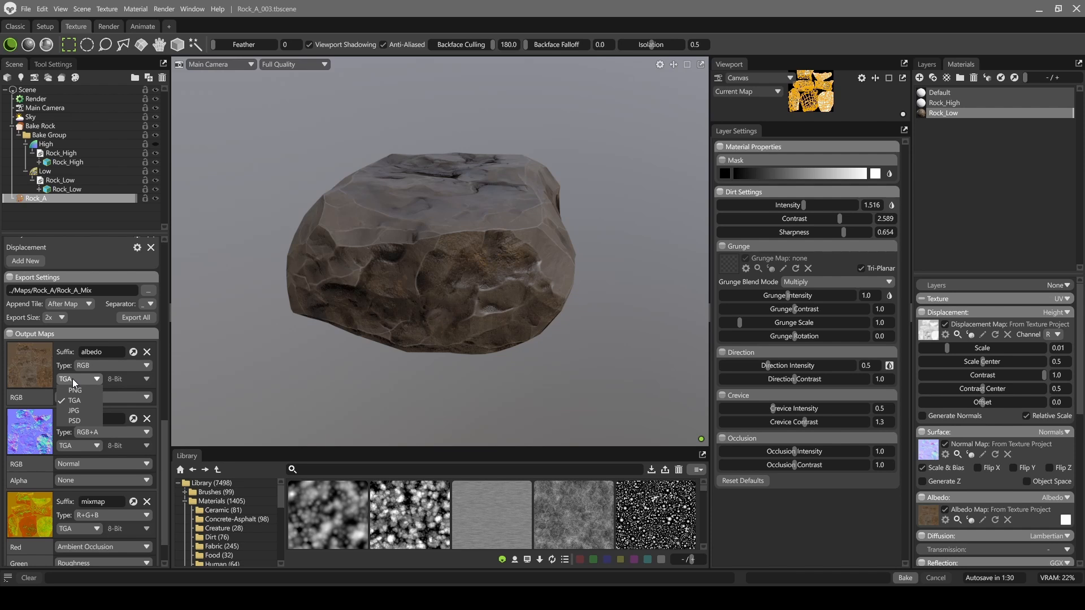
scroll(164, 429, "up", 1)
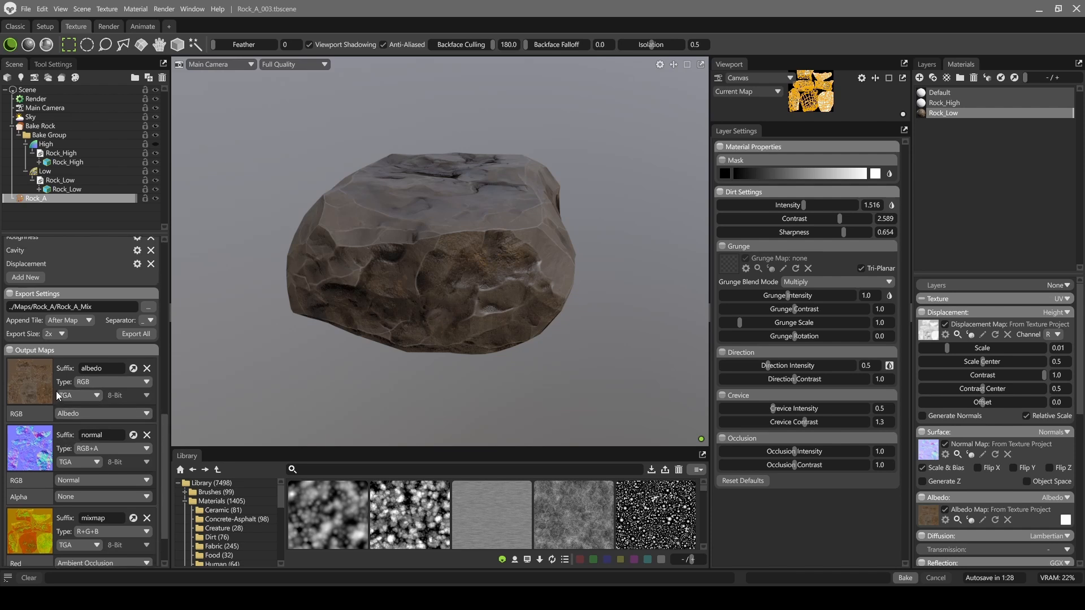
Step: Run the Output_Individual_Maps plugin on the Rock_A texture project
scroll(163, 444, "down", 3)
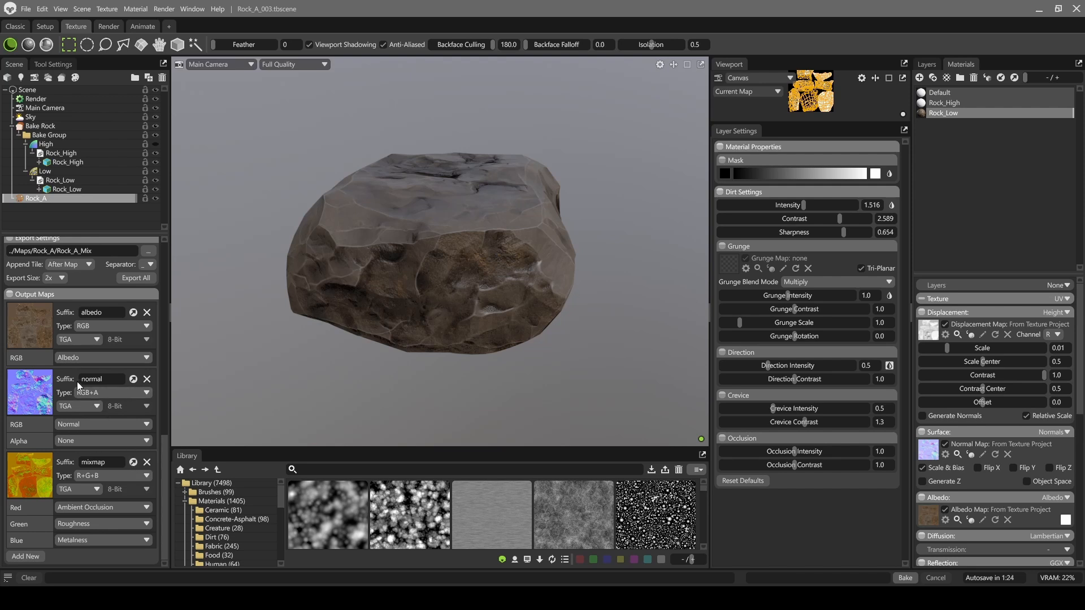
left_click(42, 9)
mouse_move(79, 83)
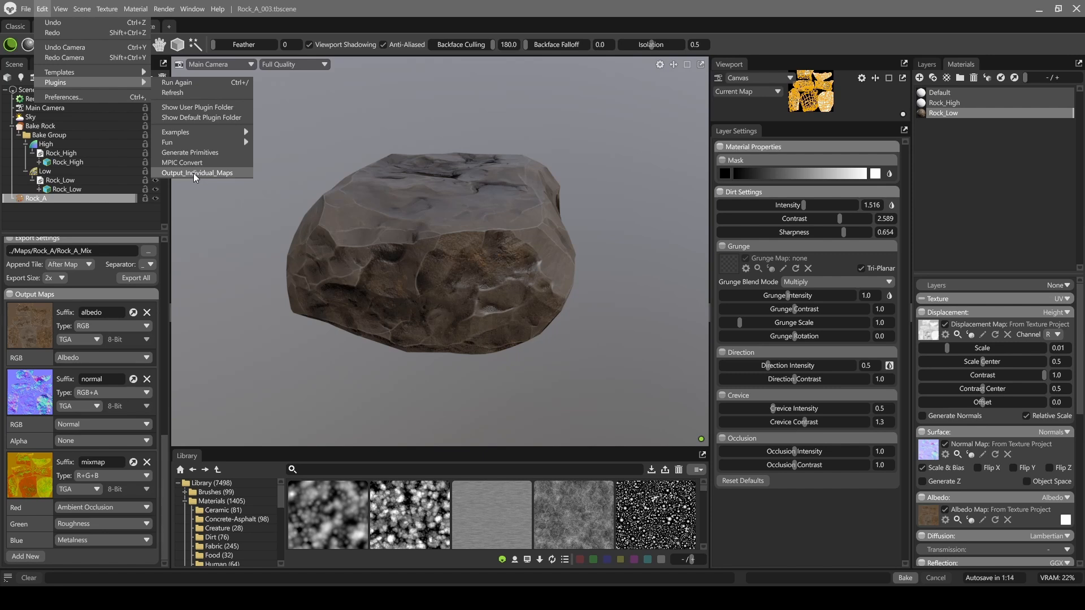
left_click(22, 477)
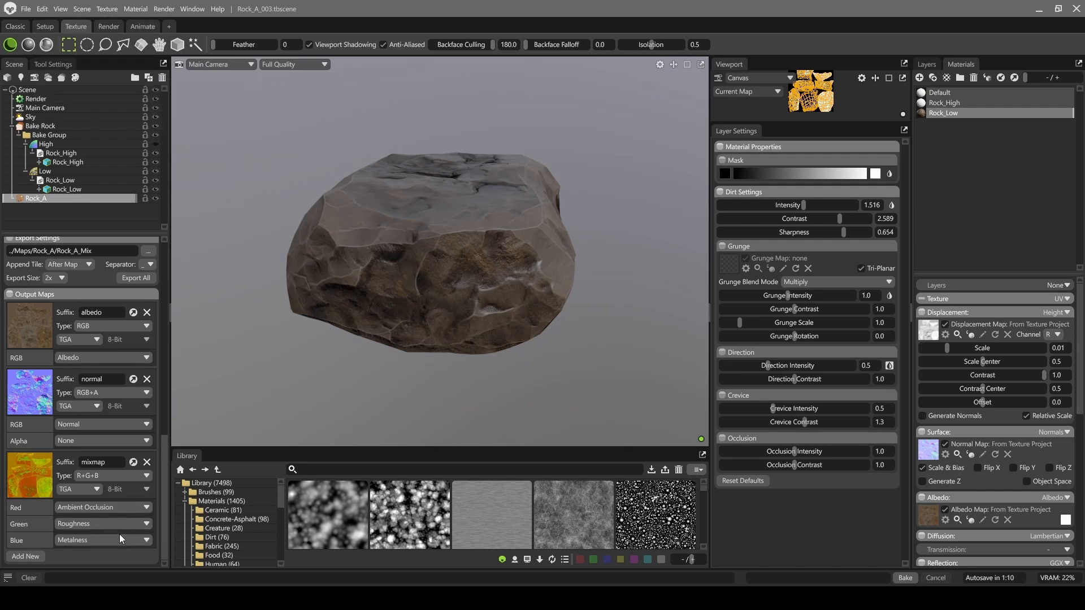
left_click(43, 9)
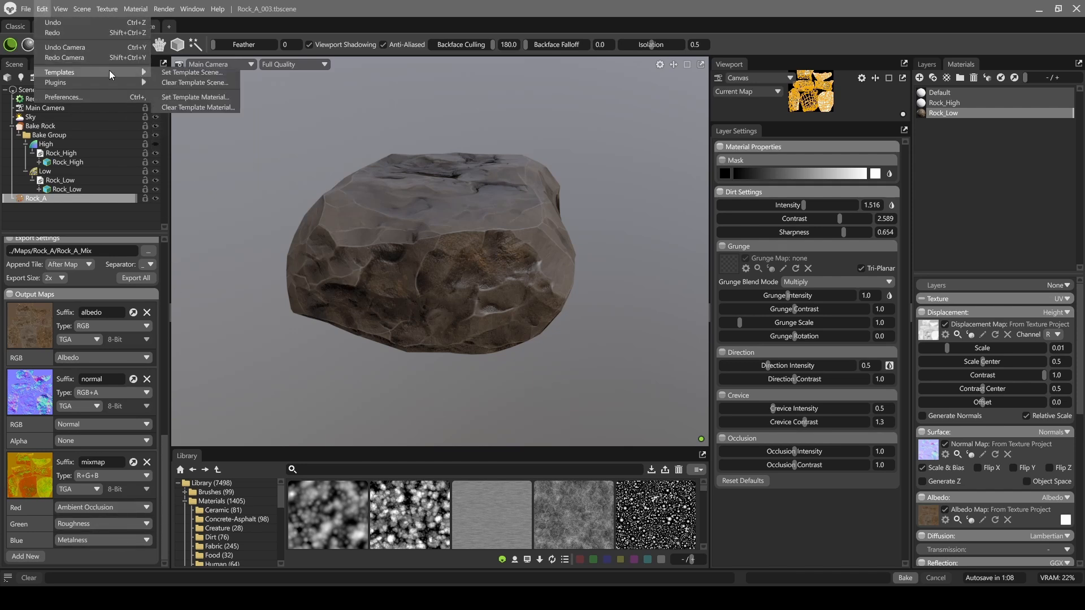
mouse_move(118, 85)
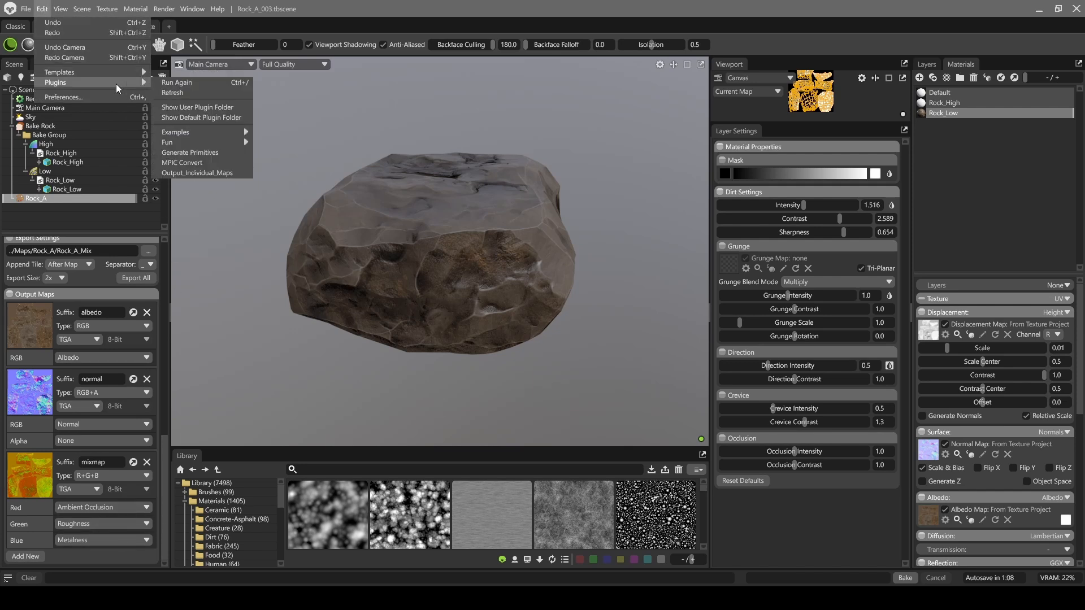
left_click(225, 172)
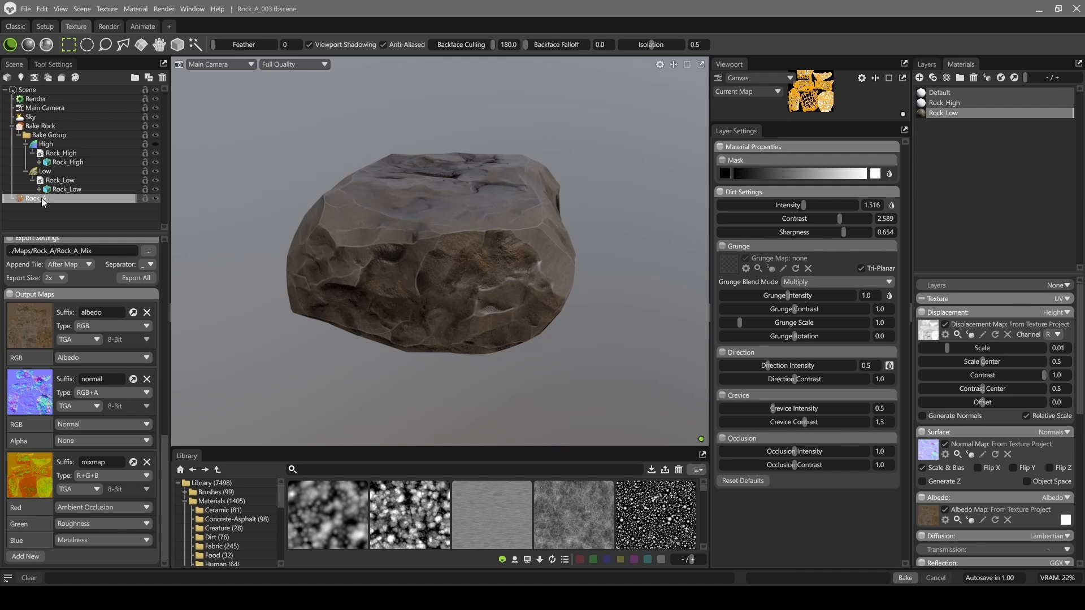
Step: Remove the original TGA albedo, normal and mixmap outputs from the Rock_A project, keeping the separate PNG maps
scroll(95, 460, "down", 12)
scroll(70, 428, "up", 12)
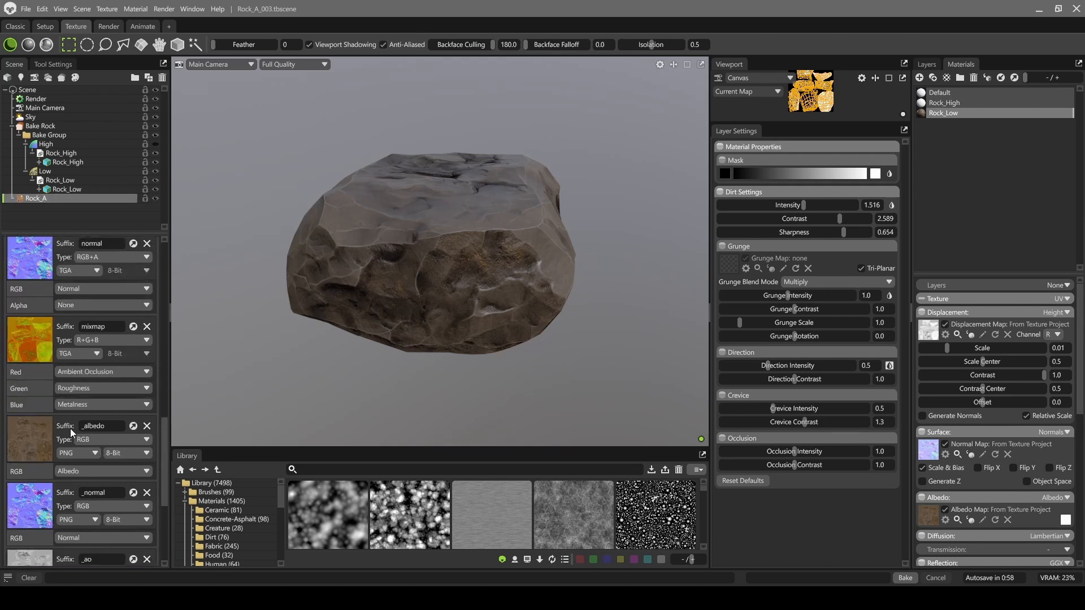
left_click(147, 314)
left_click(146, 313)
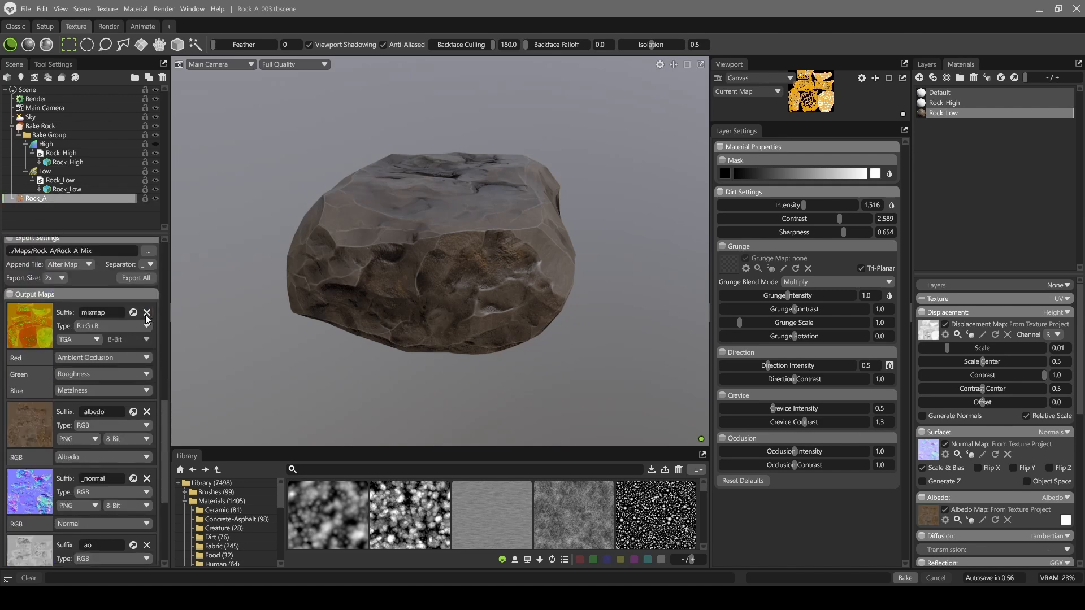
left_click(146, 313)
scroll(78, 437, "down", 3)
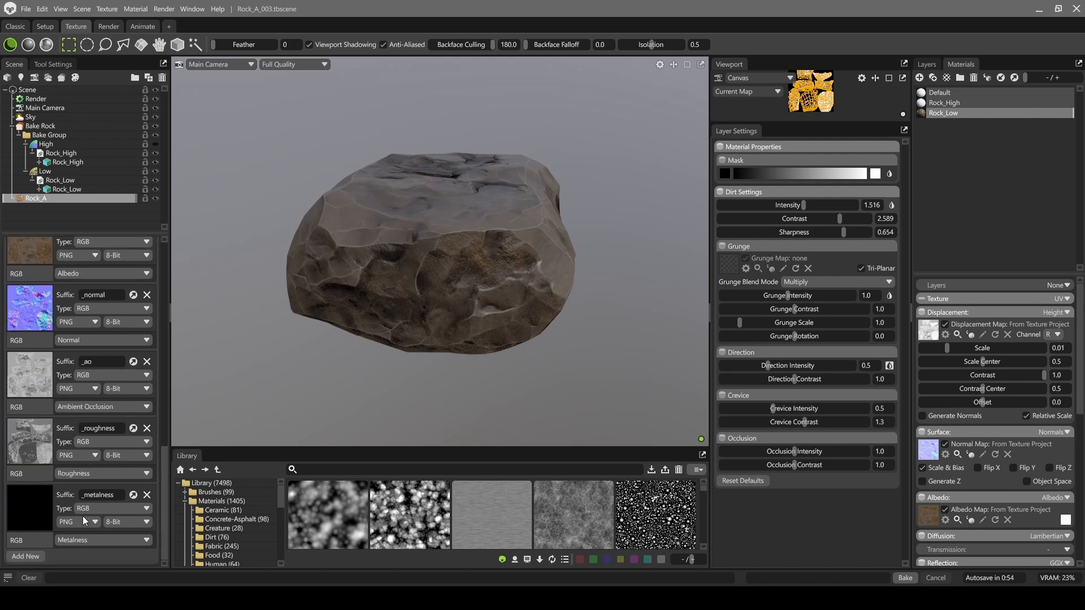
scroll(32, 339, "up", 6)
scroll(40, 386, "down", 3)
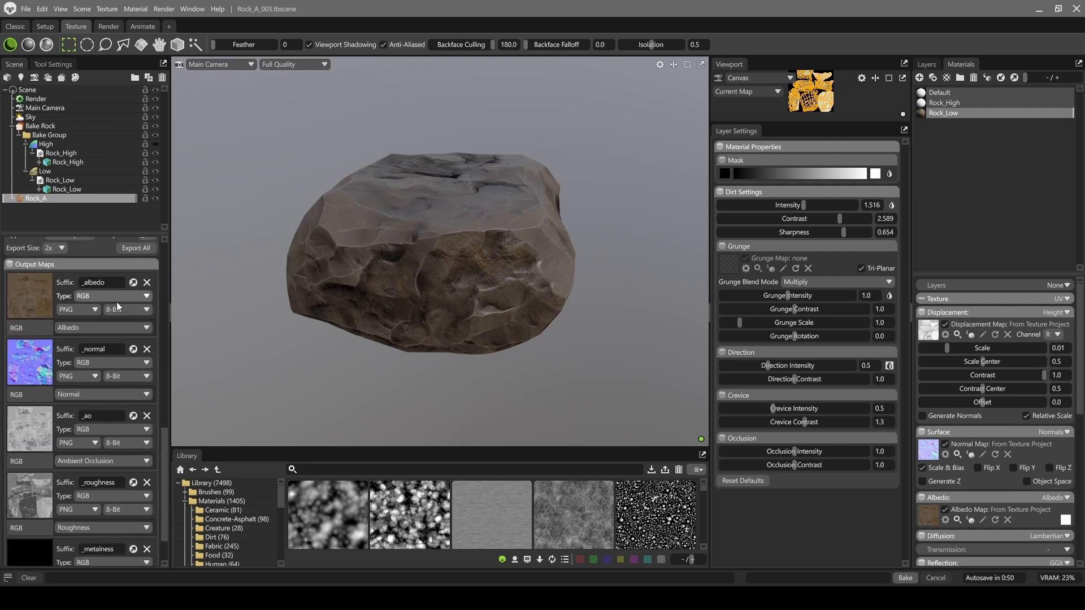
scroll(82, 356, "down", 2)
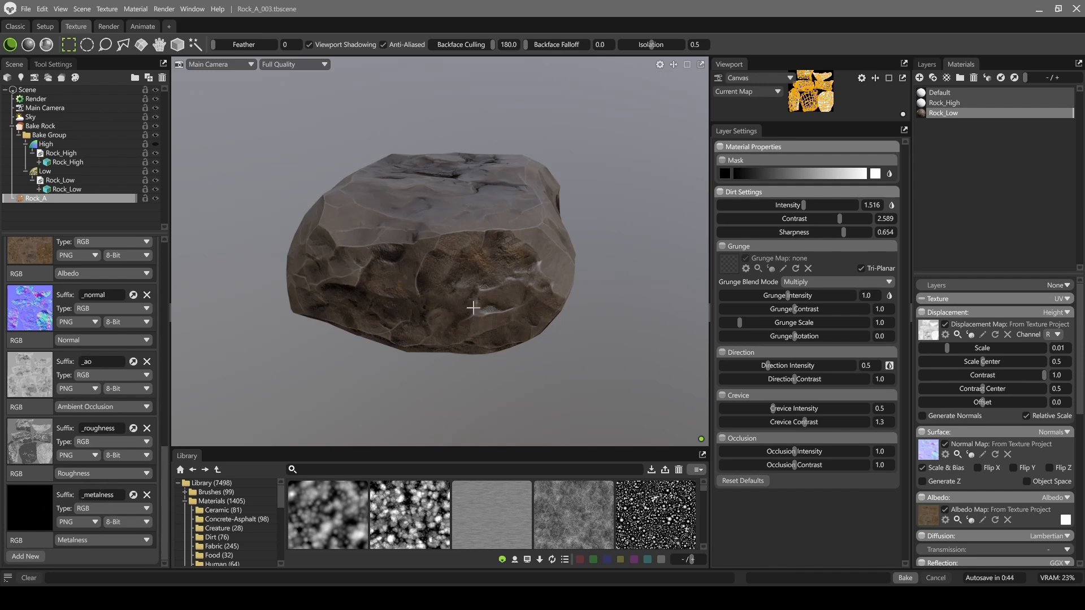
Step: Check the Rock_A project resolution and export size, and export all output maps to ../Maps/Rock_A/Rock_A_Mix
left_click_drag(640, 174, 543, 175, "alt")
mouse_move(543, 176)
right_mouse_down("shift")
mouse_move(599, 169)
mouse_move(543, 165)
right_mouse_up("shift")
scroll(105, 346, "up", 5)
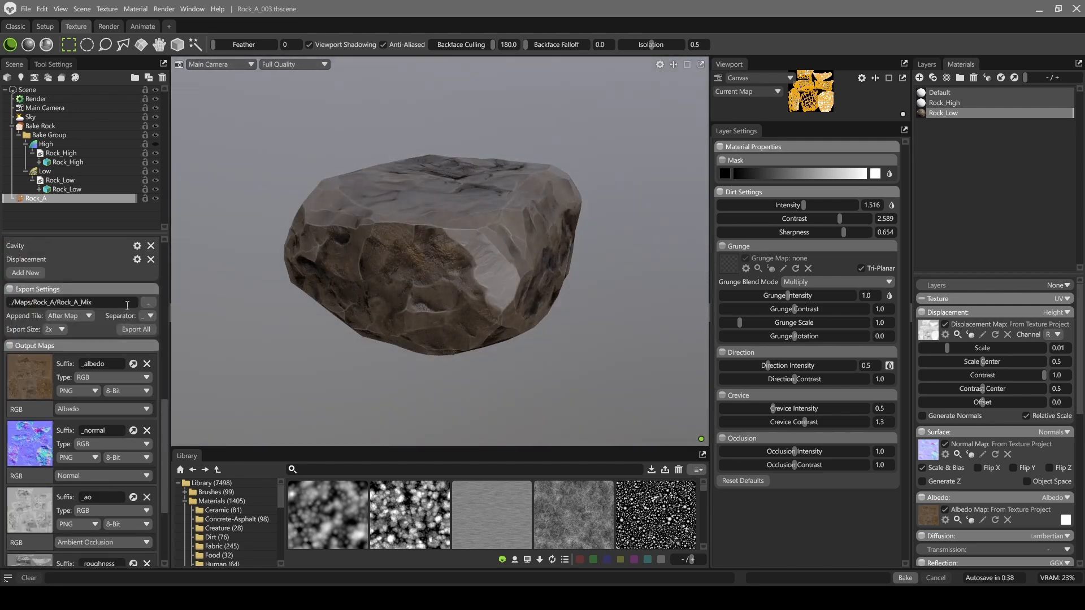
scroll(90, 344, "up", 12)
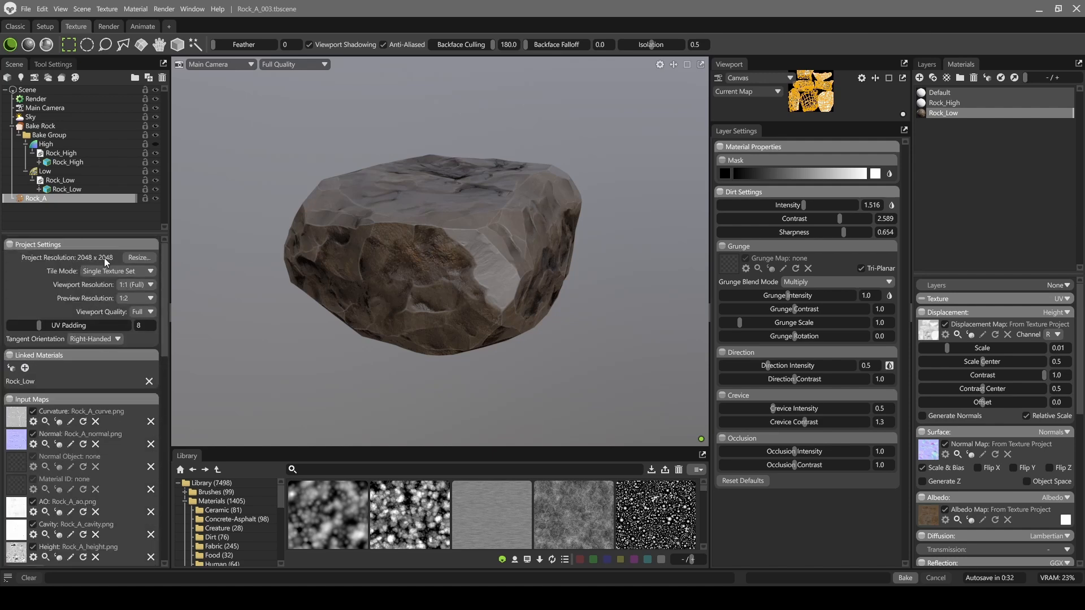
scroll(51, 290, "down", 10)
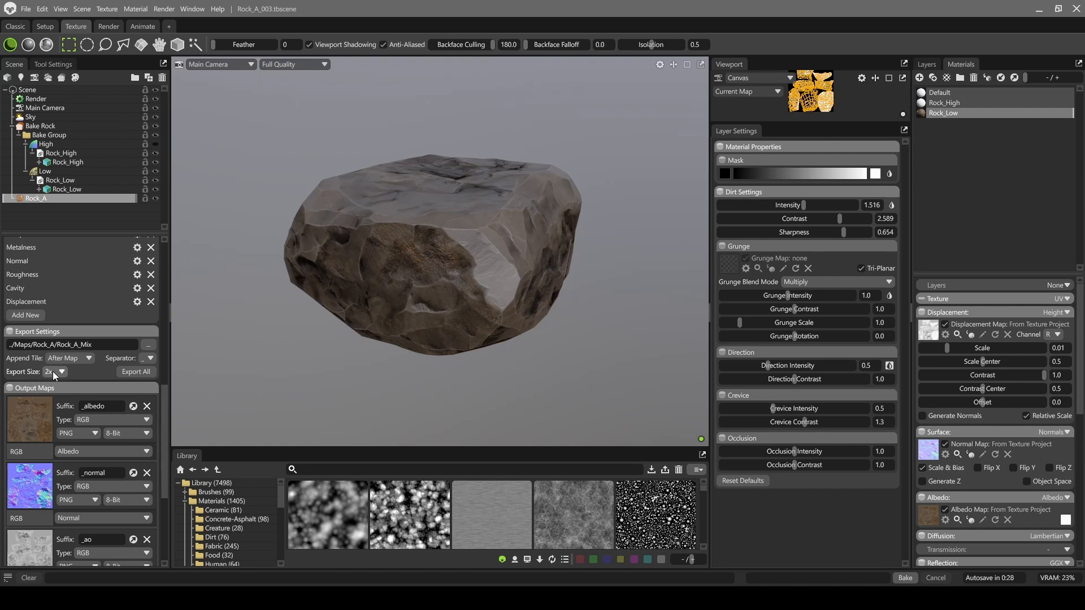
left_click(137, 371)
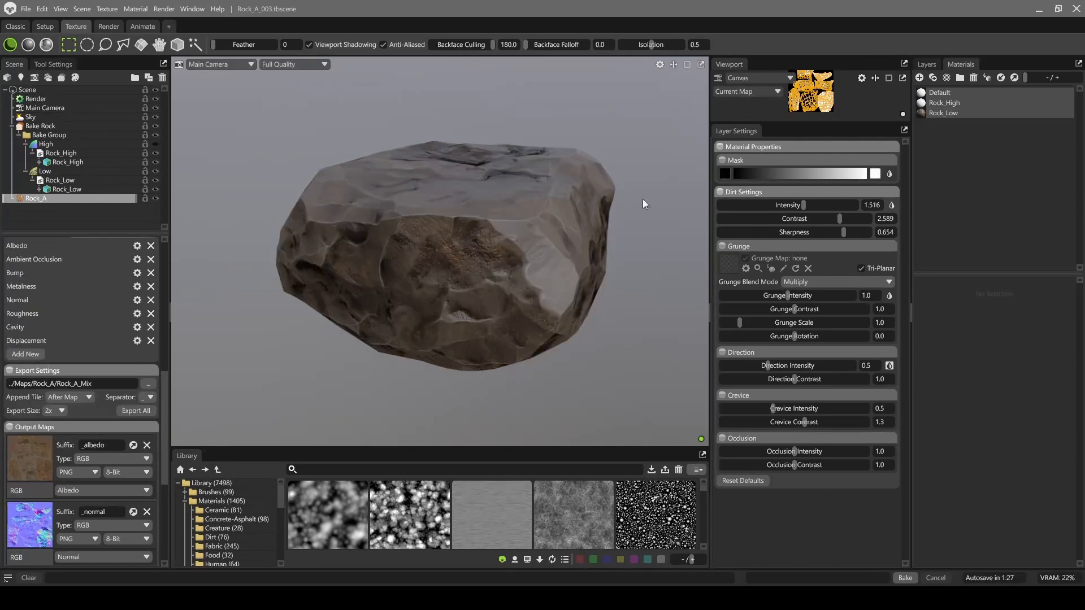
Step: Switch to Blender's Rock_003 scene, hide the Rock_High mesh and select Rock_Low
middle_click_drag(541, 174, 509, 187)
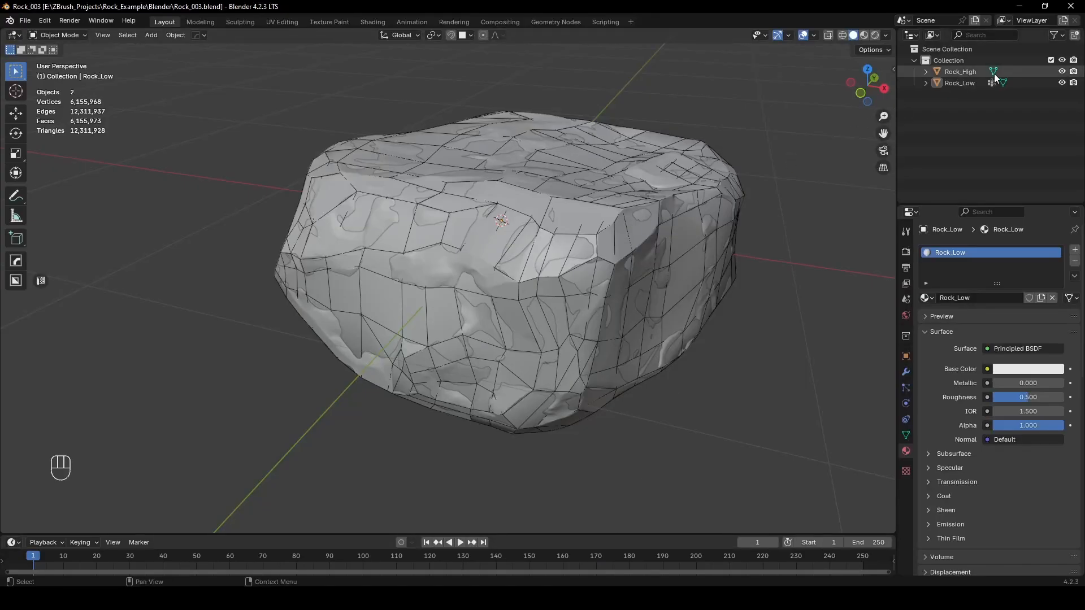
left_click(1062, 72)
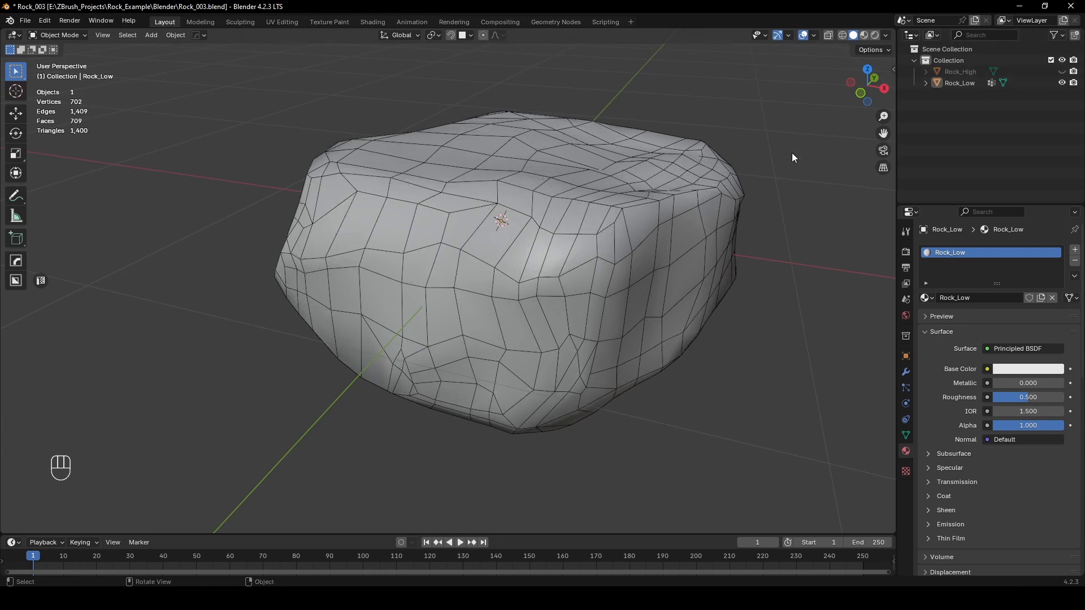
middle_click_drag(792, 158, 550, 270)
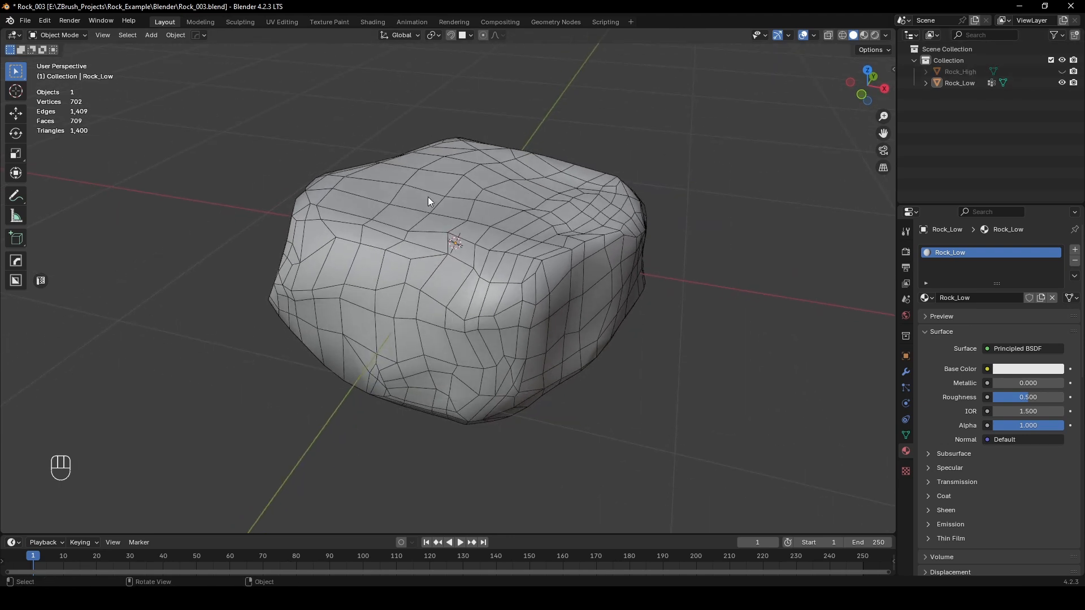
left_click(548, 202)
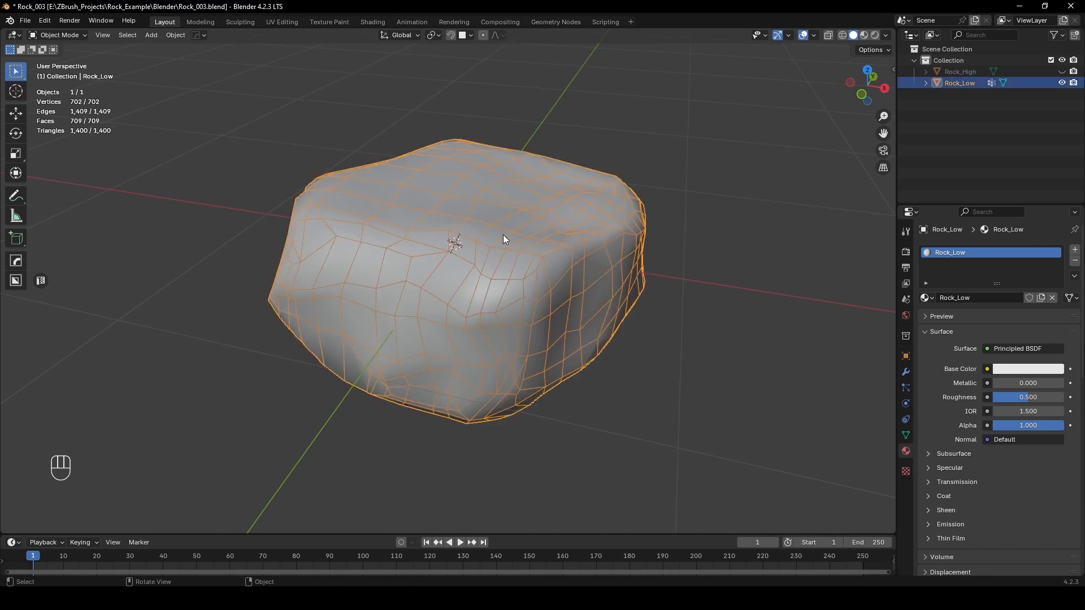
Step: Examine Rock_Low's UV layout in Blender and the Rock_A texture canvas in Marmoset Toolbag, and return to Object Mode
key("shift+t")
key("Tab")
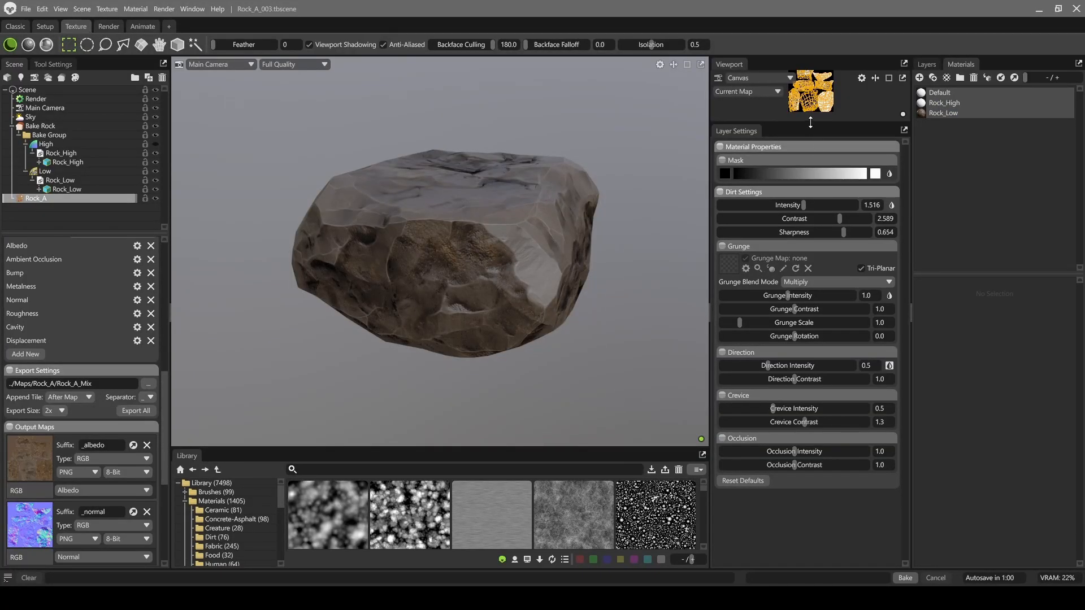
left_click_drag(811, 122, 798, 341)
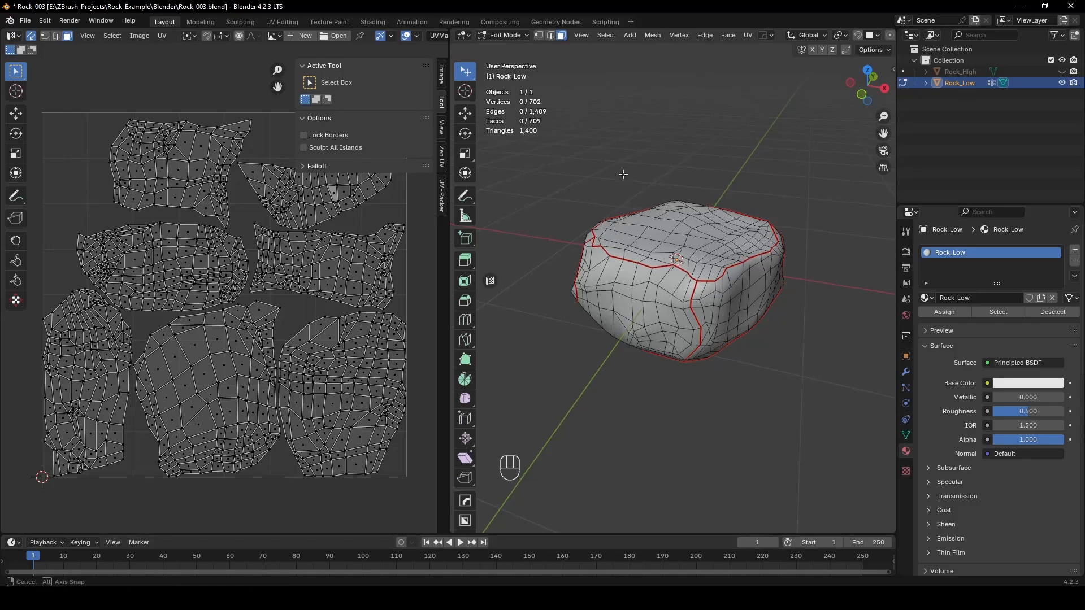
key("shift+t")
key("Tab")
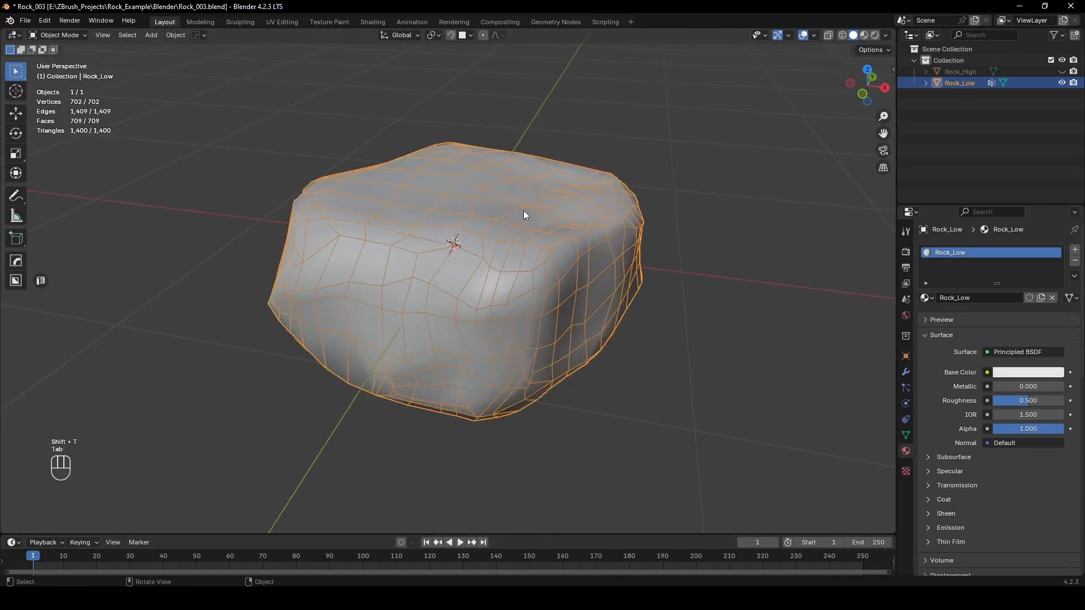
Step: Open the Shading workspace and look up "node" in the add-on preferences to check that Node Wrangler is enabled
left_click(370, 23)
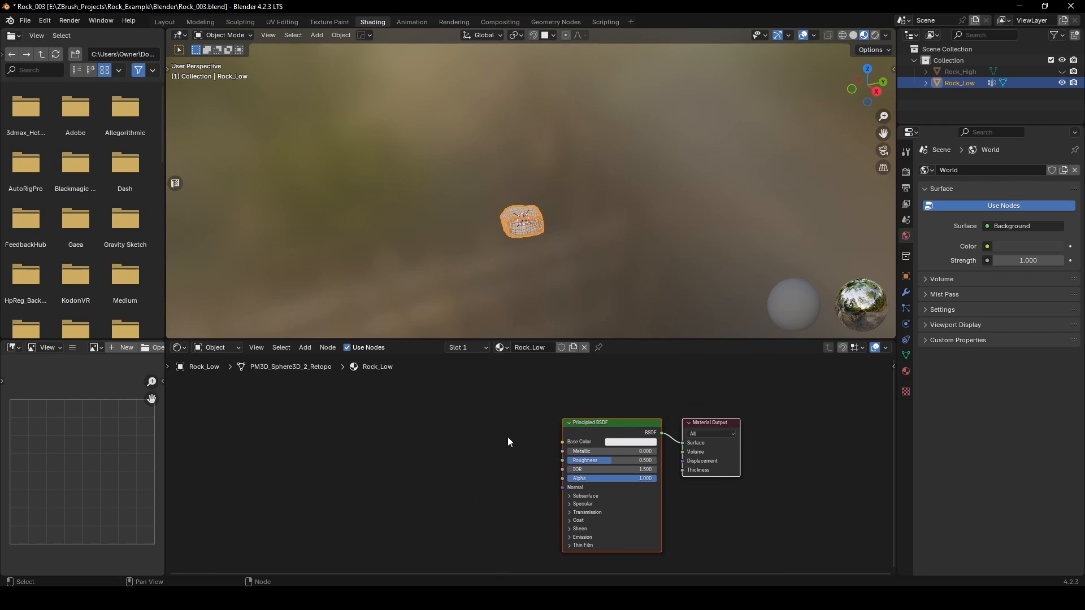
left_click(42, 25)
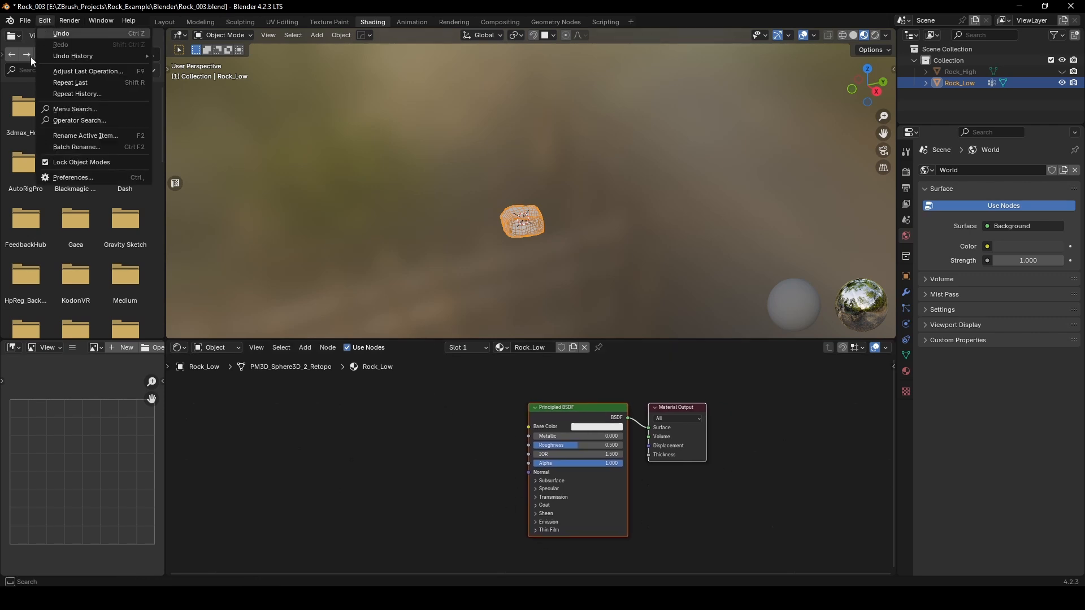
left_click(88, 174)
left_click(185, 35)
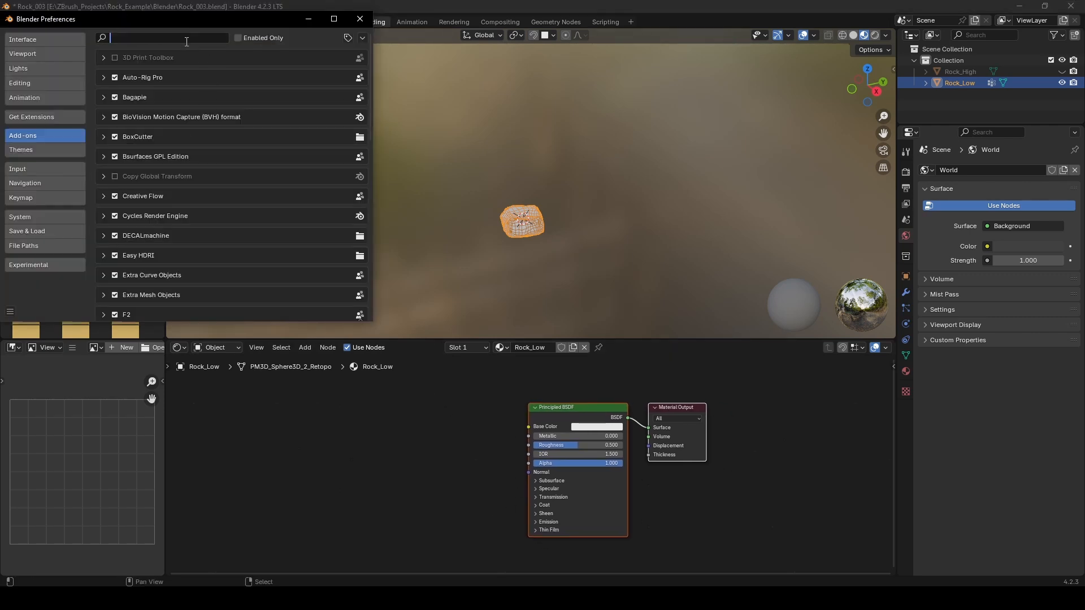
type("node")
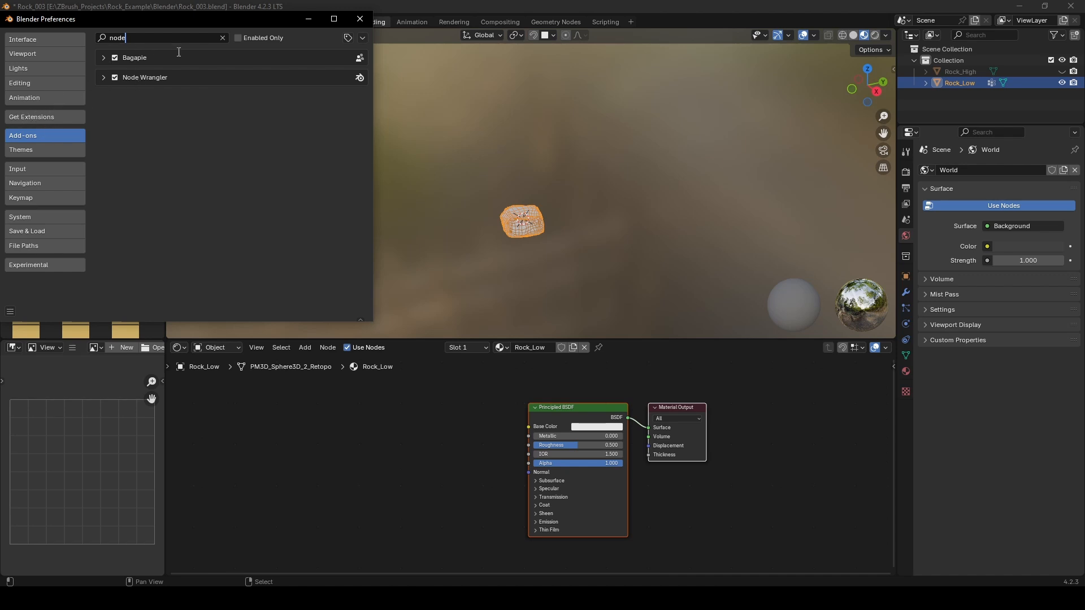
left_click(360, 20)
Step: Build a Principled texture setup for Rock_Low from the Rock_A_Mix metalness, roughness, normal and albedo PNGs in Maps\Rock_A
left_click(576, 409)
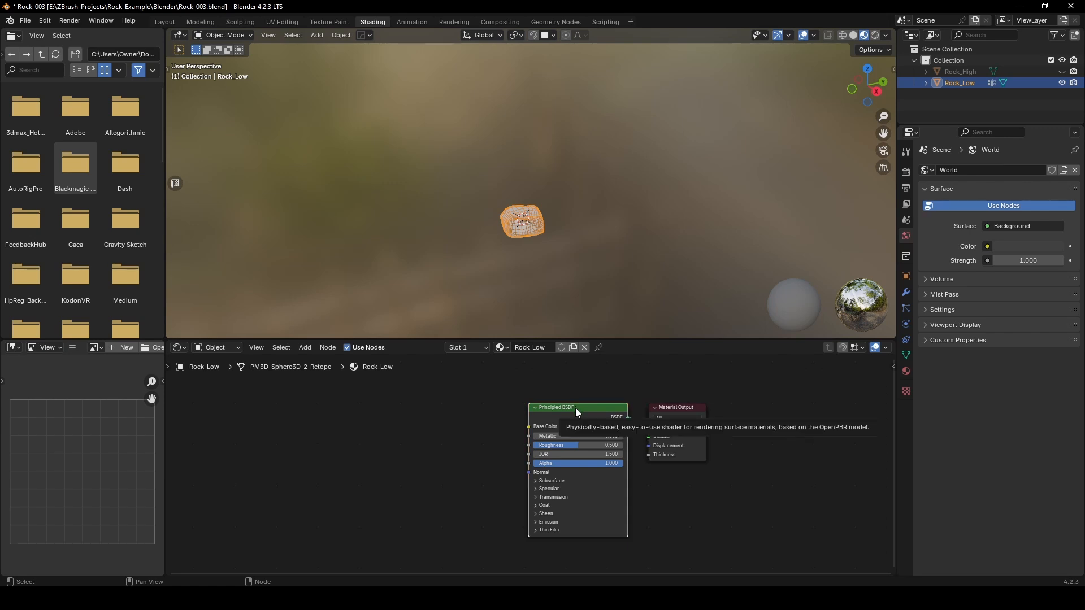
key("ctrl+shift+t")
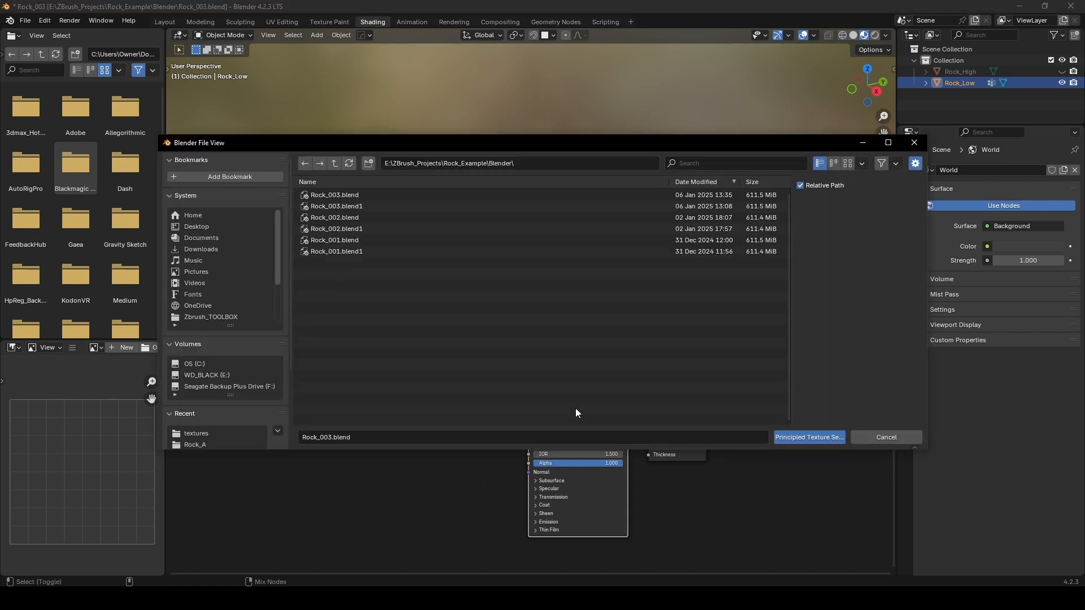
left_click(332, 163)
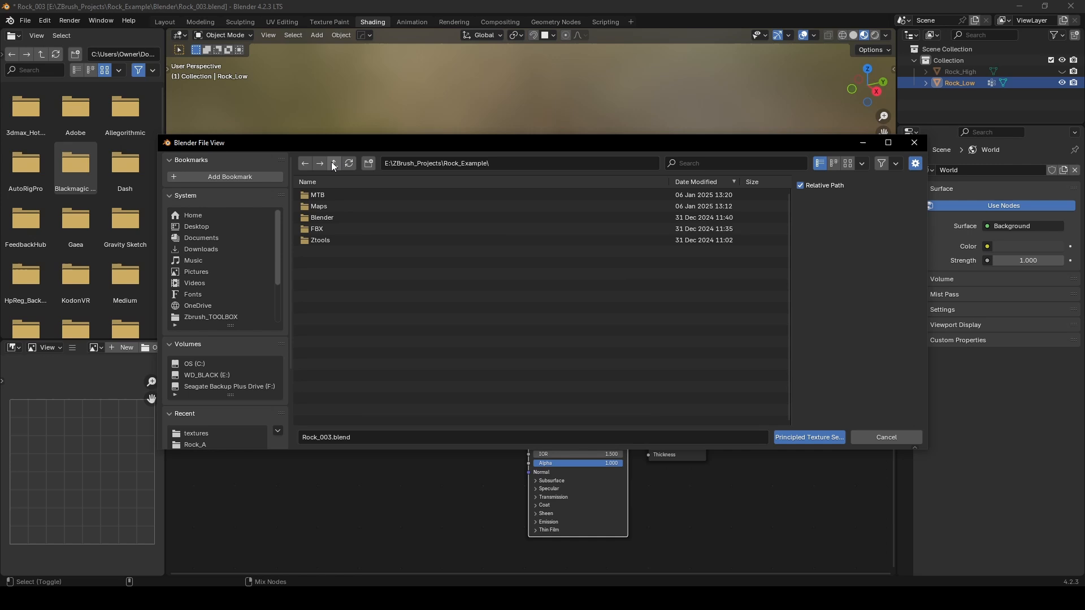
double_click(324, 203)
double_click(337, 204)
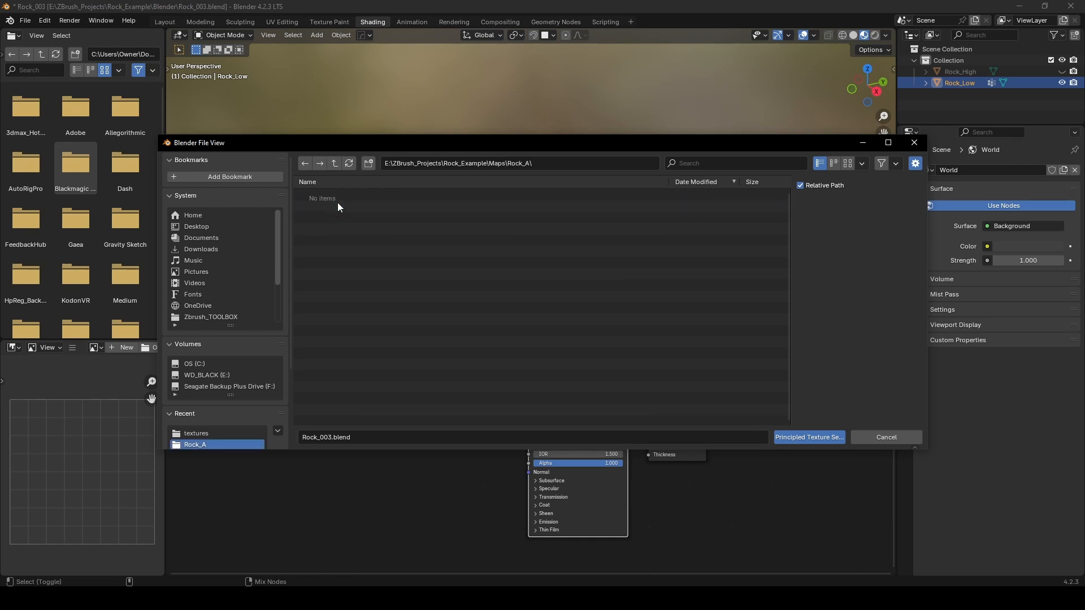
left_click(350, 195)
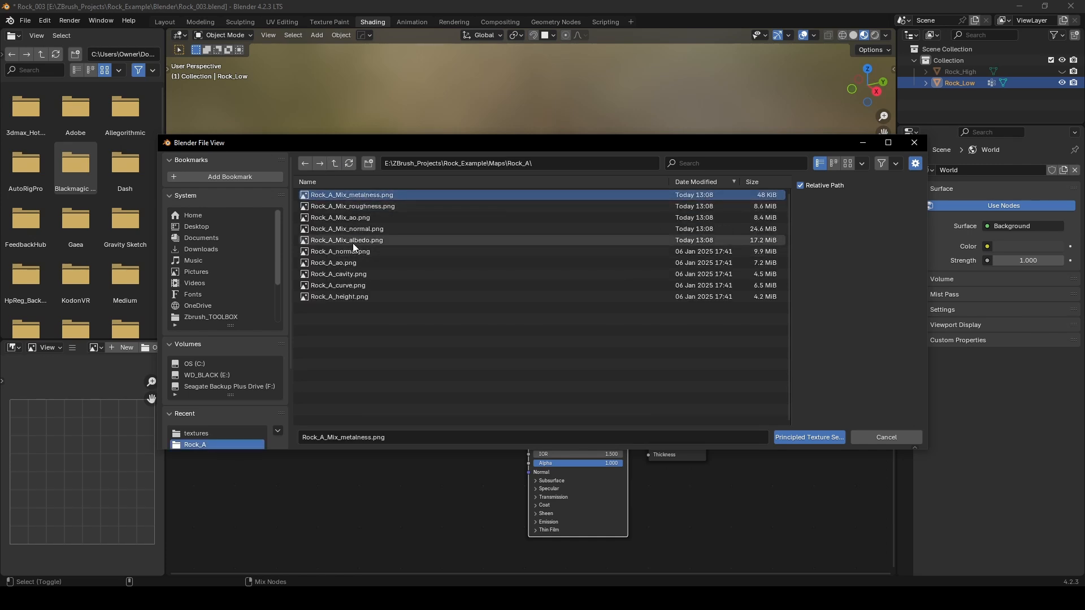
left_click(355, 243, "shift")
left_click(351, 217, "ctrl")
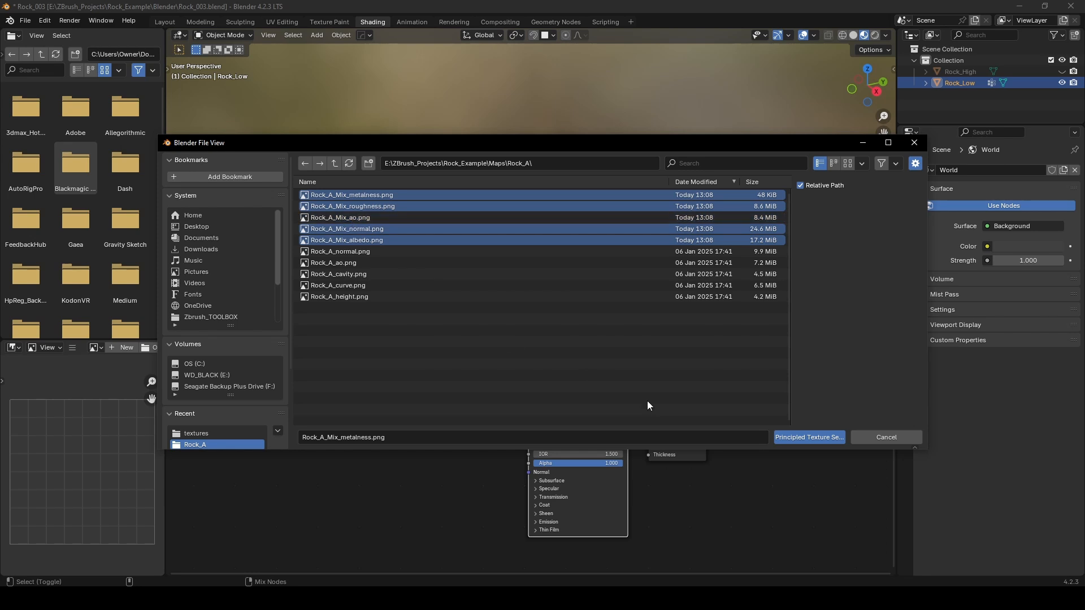
left_click(803, 438)
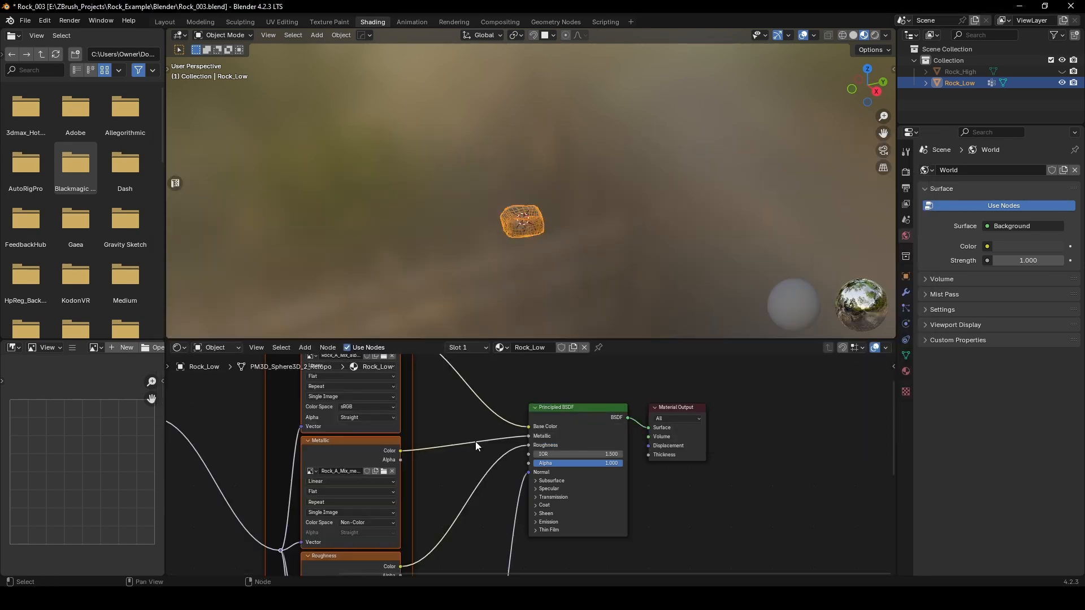
Step: Frame Rock_Low in the 3D viewport and inspect its textured surface
scroll(600, 220, "up", 6)
middle_click_drag(544, 145, 612, 164)
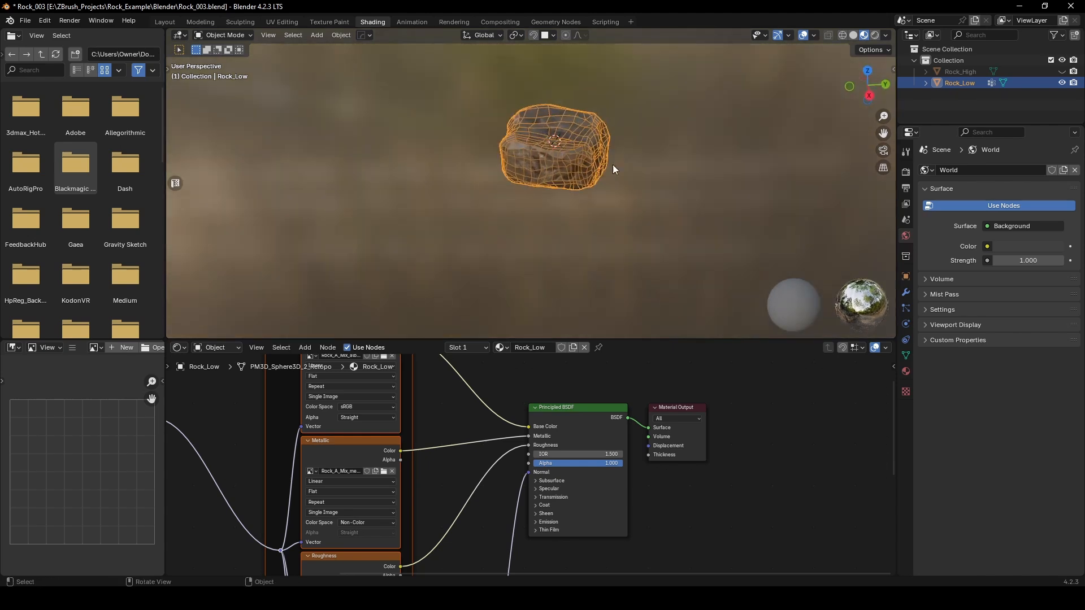
left_click(679, 177)
left_click(599, 172)
key("f")
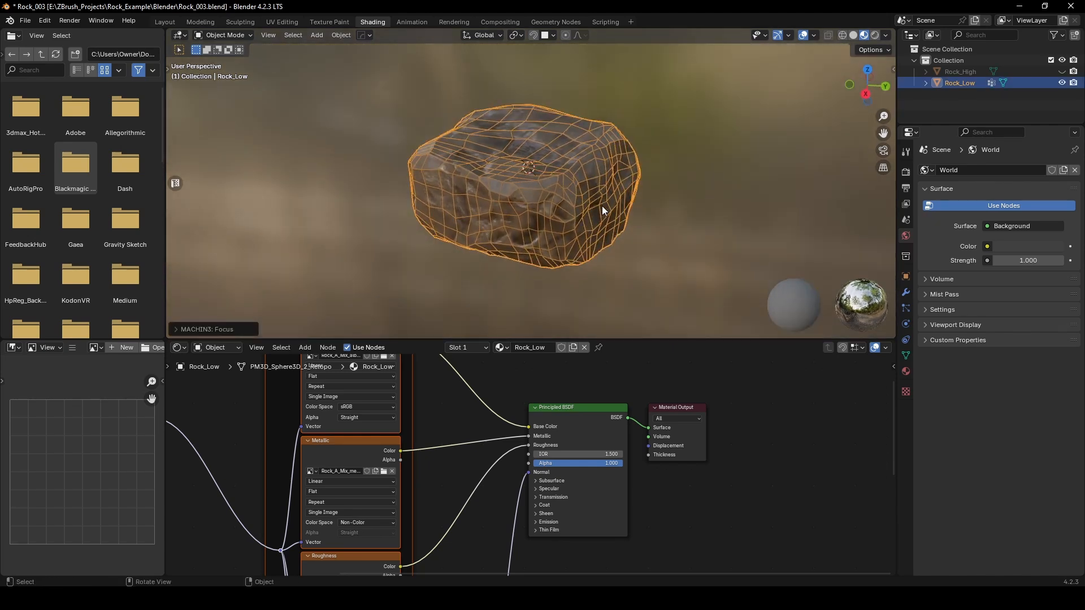
Step: Turn off the wireframe overlay, deselect Rock_Low and examine its textured surface up close
key("shift+w")
left_click(680, 202)
scroll(559, 195, "up", 3)
mouse_move(559, 196)
middle_mouse_down()
mouse_move(512, 166)
mouse_move(650, 182)
mouse_move(588, 206)
mouse_move(583, 217)
mouse_move(631, 232)
mouse_move(618, 246)
mouse_move(495, 184)
mouse_move(559, 196)
mouse_move(463, 195)
mouse_move(571, 208)
mouse_move(559, 209)
middle_mouse_up()
Step: Open the Layout workspace and set the viewport to Material Preview to show the textured rock
left_click(165, 22)
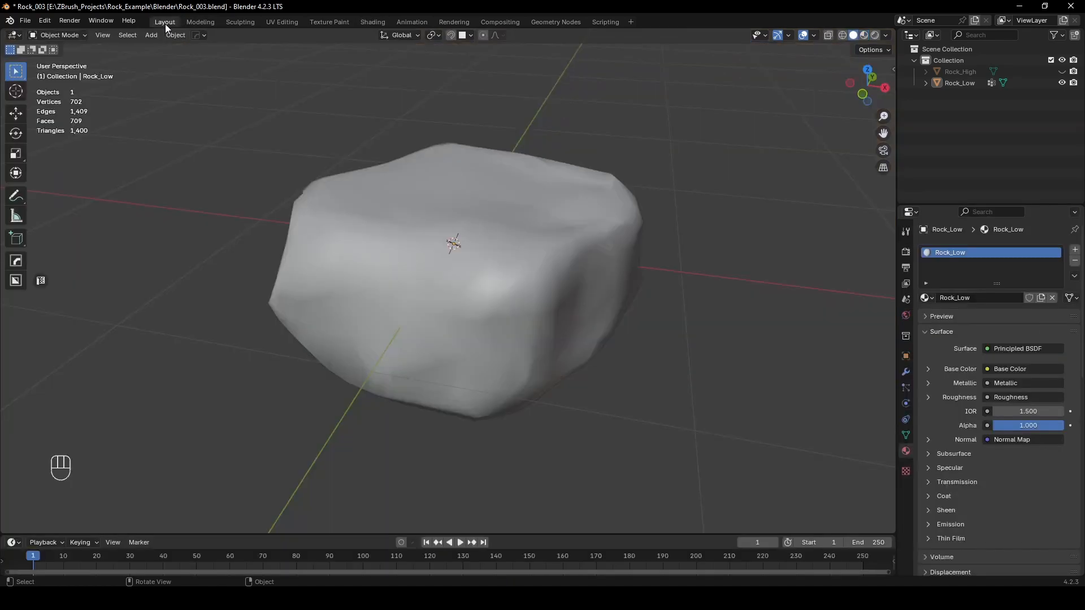
left_click(518, 255)
key("z")
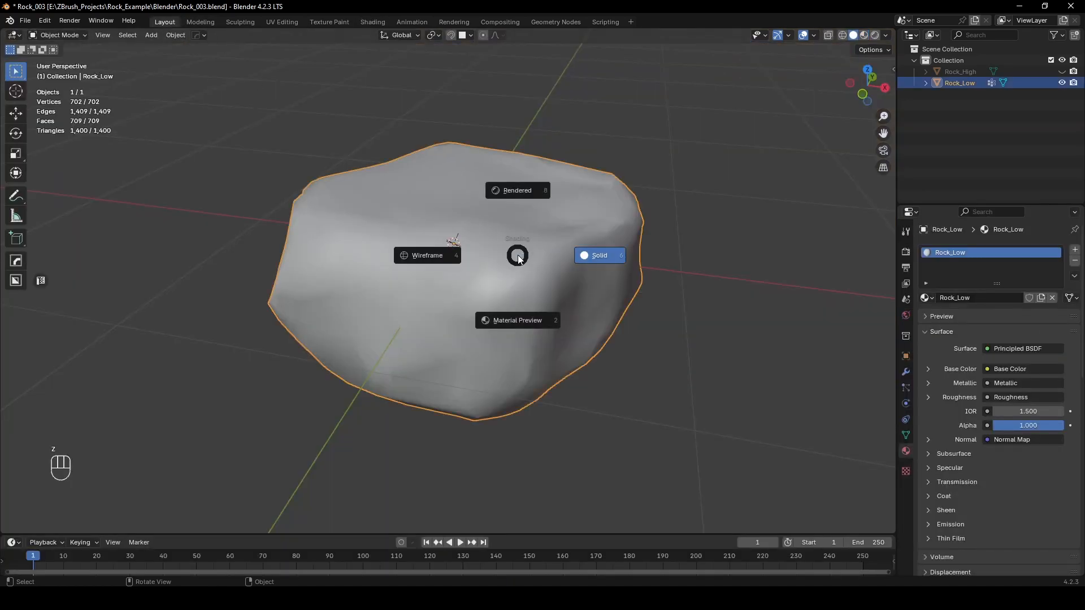
left_click(521, 322)
middle_click_drag(521, 324, 583, 248)
left_click(596, 235)
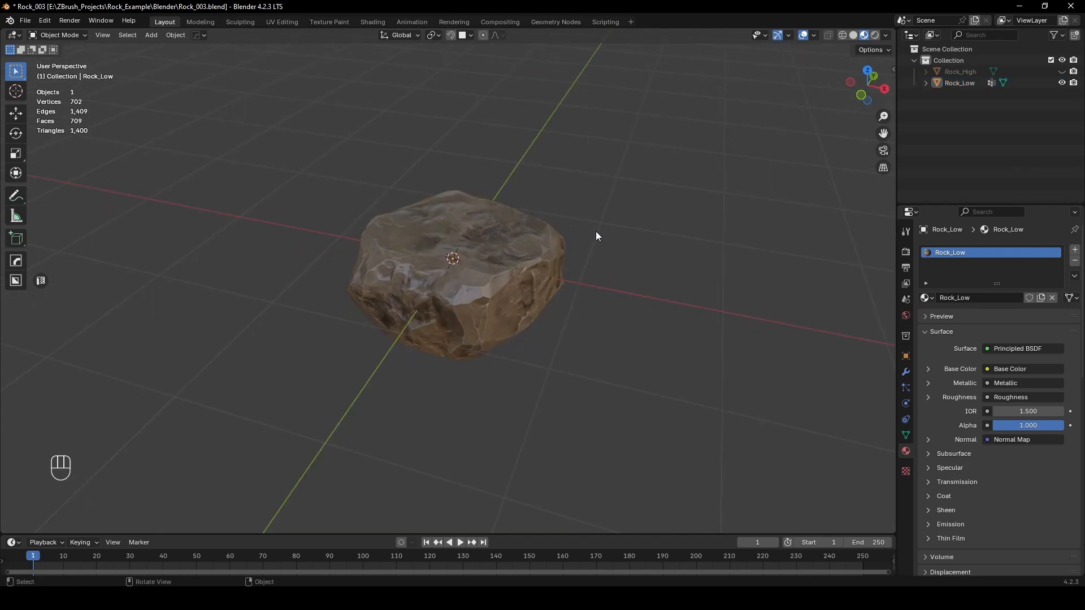
Step: Add a mesh plane through the middle of the rock and scale it up into a large ground surface
left_click(530, 278)
key("shift+a")
mouse_move(569, 279)
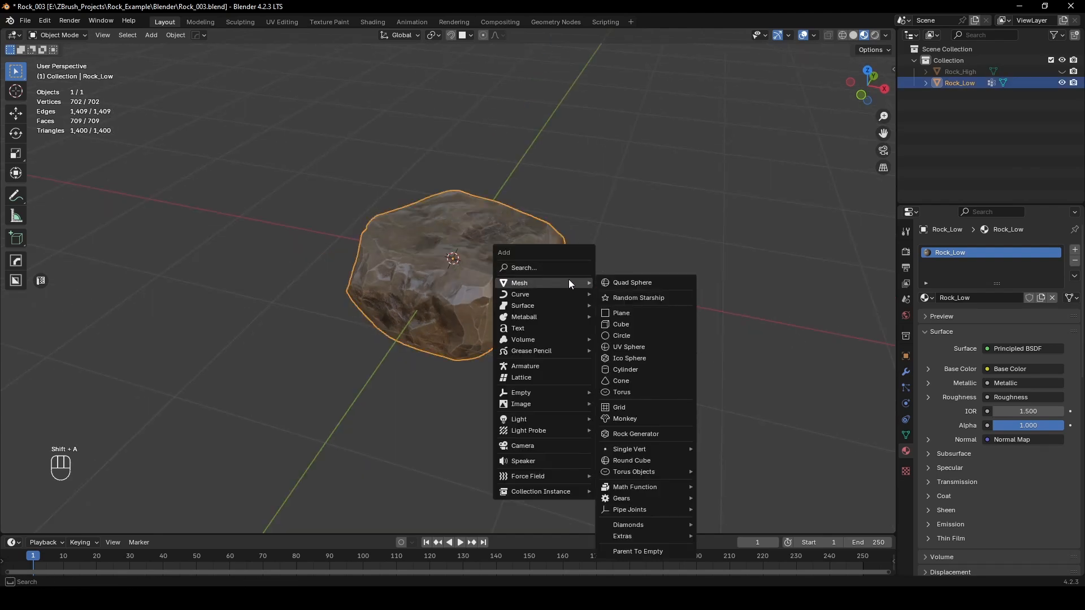
left_click(649, 310)
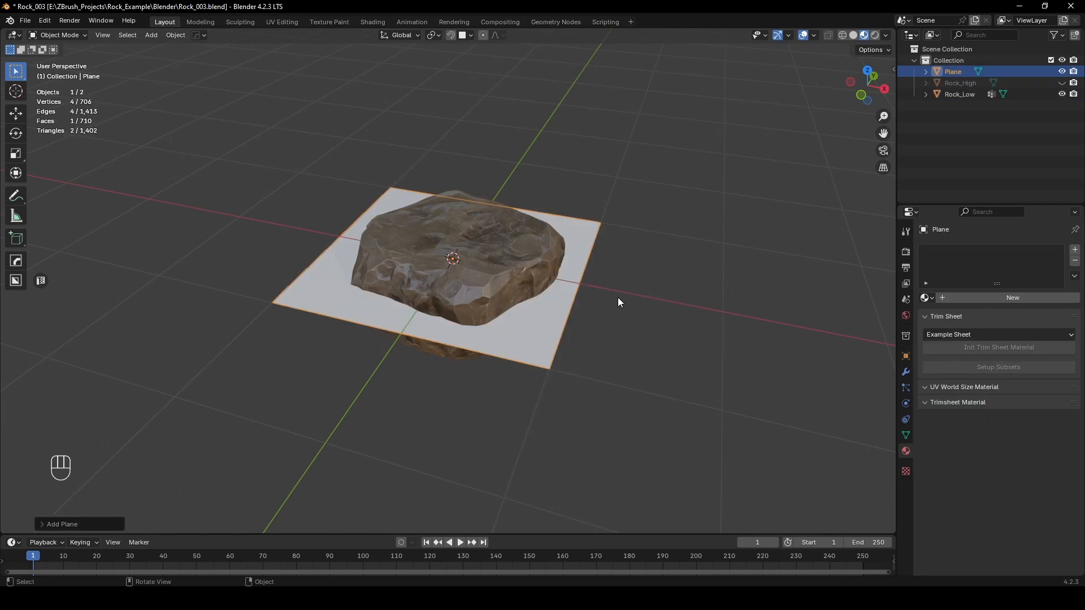
key("s")
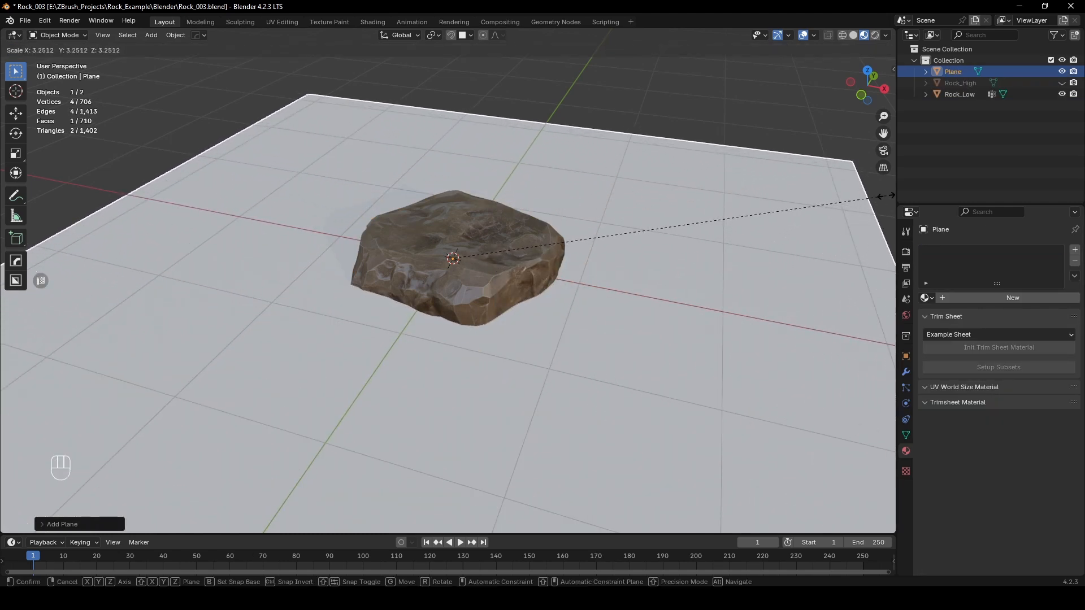
left_click(128, 168)
Step: Raise Rock_Low about 0.16 m along the Z axis so more of it stands above the ground plane
middle_click_drag(144, 208, 296, 218)
left_click(450, 293)
scroll(492, 258, "up", 2)
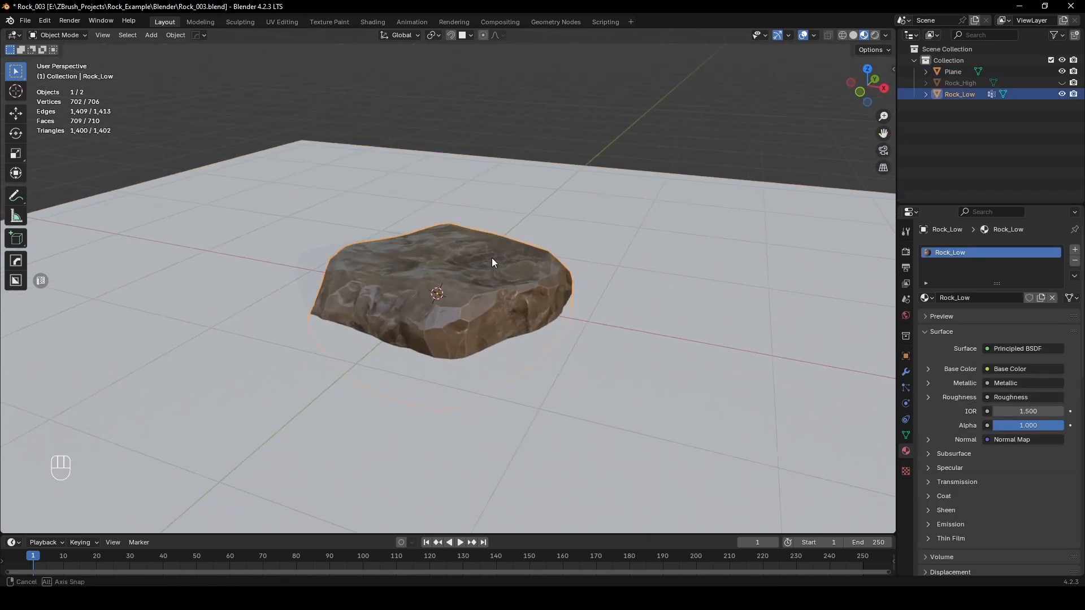
key("g")
key("z")
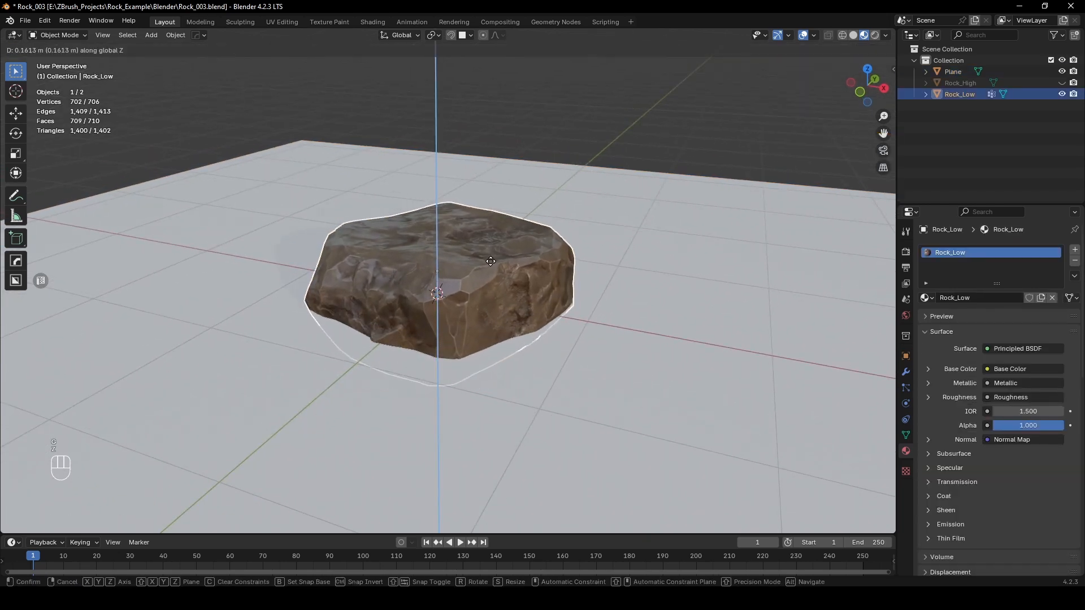
left_click(490, 264)
Step: Duplicate Rock_Low and place the copy next to the original along the negative X axis
middle_click_drag(490, 260, 487, 280)
middle_click_drag(430, 222, 491, 238, "shift")
middle_click_drag(492, 238, 497, 256)
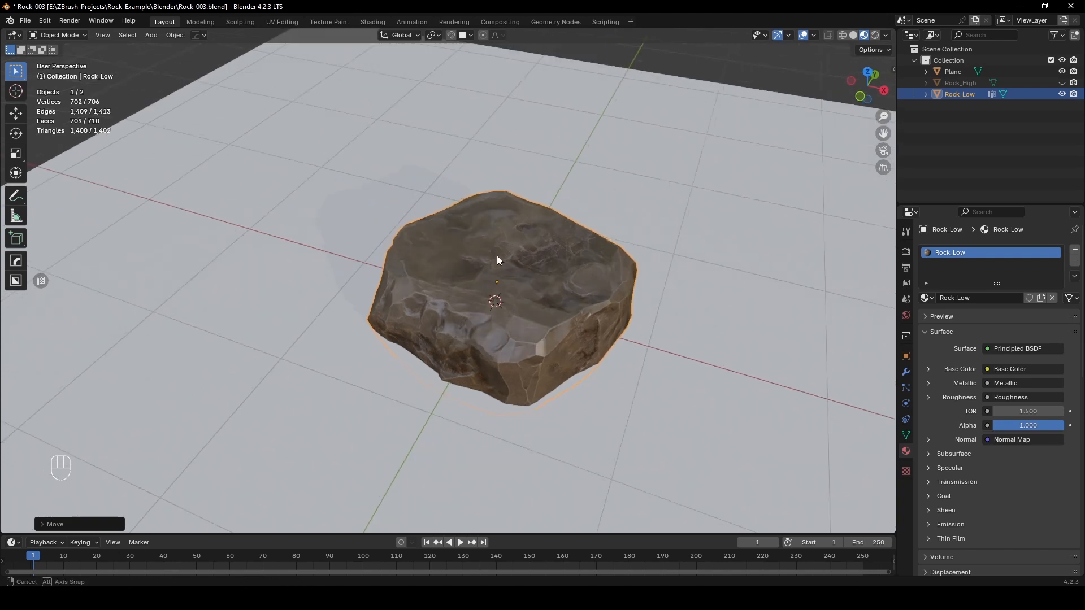
key("shift+d")
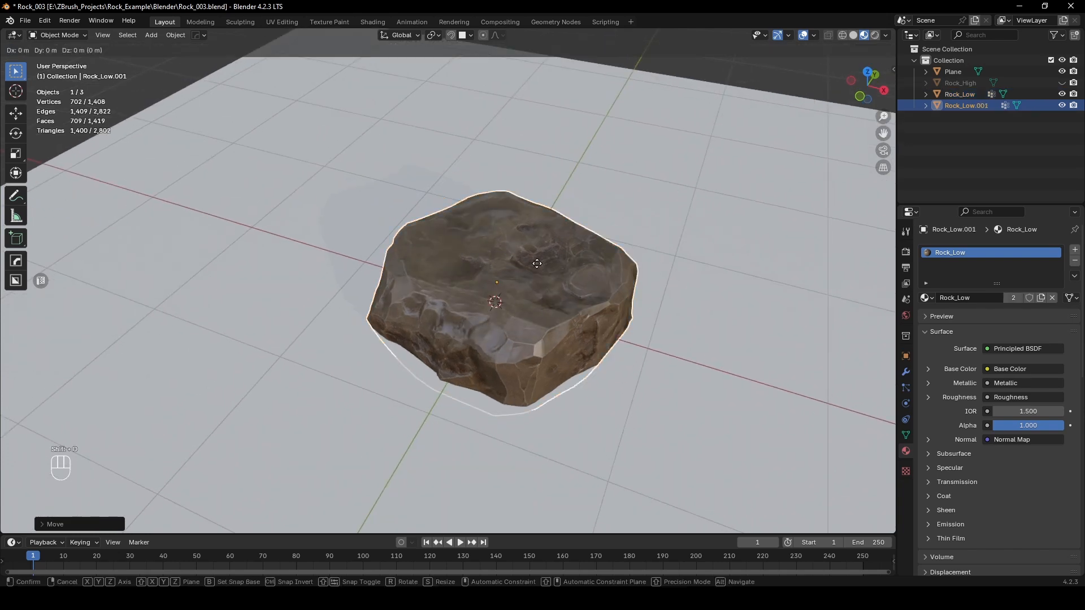
key("x")
left_click(352, 252)
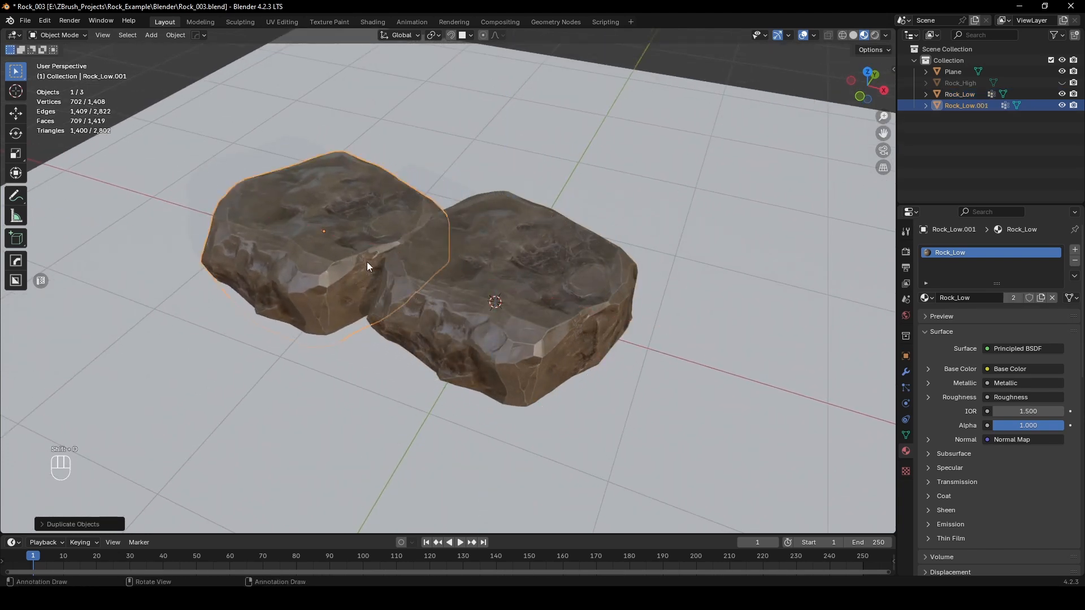
Step: Rotate the copied rock 180° about the global X axis so its underside faces up
key("r")
key("z")
key("x")
key("KP_0")
key("KP_1")
key("KP_8")
key("KP_0")
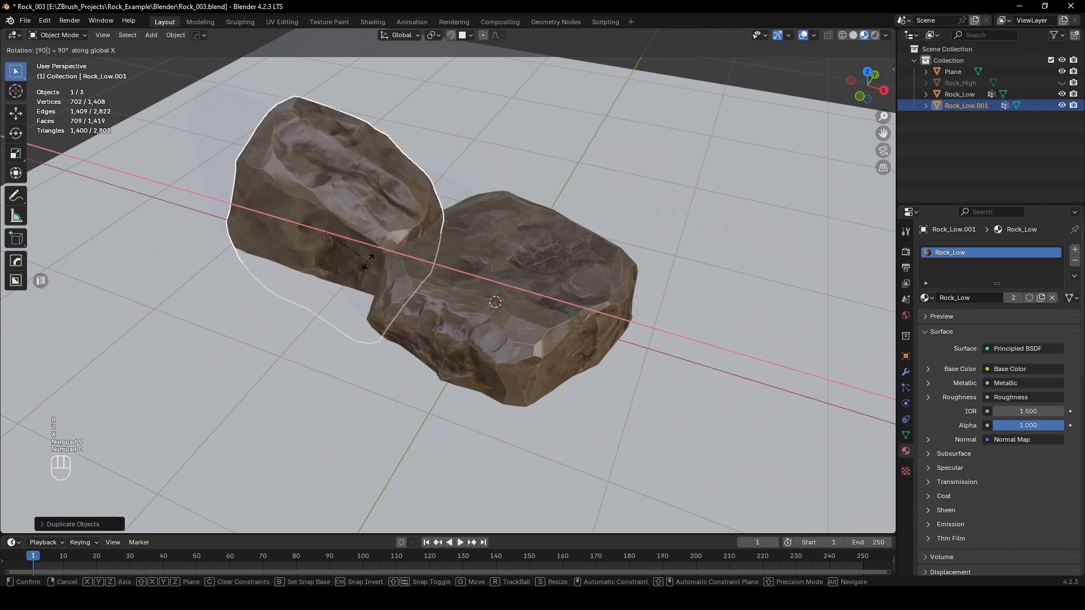
key("KP_Enter")
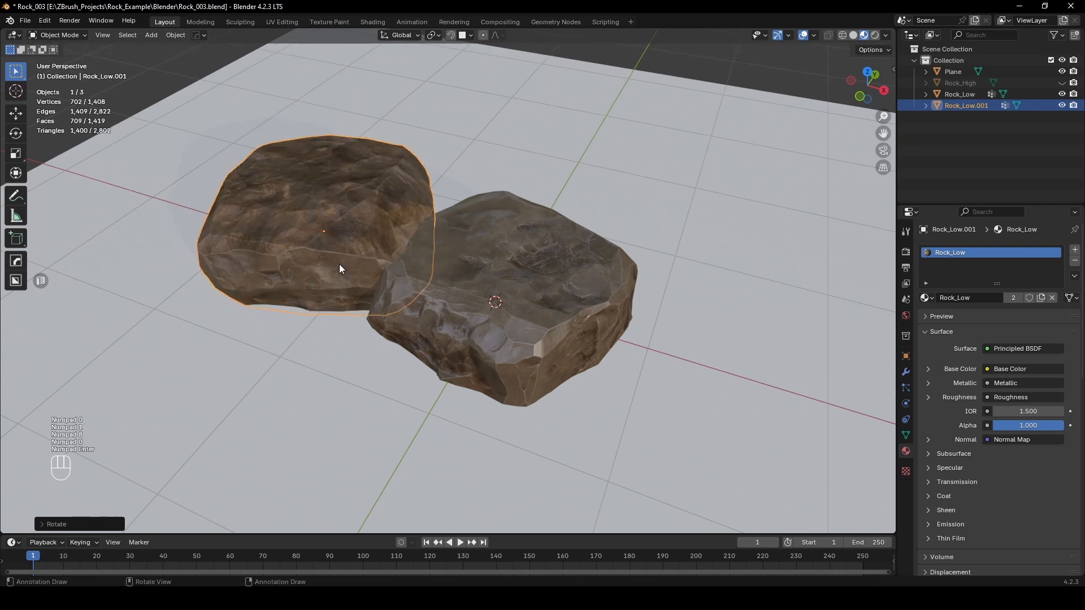
Step: Turn the flipped rock about the Z axis and scale it up uniformly
key("r")
key("z")
key("s")
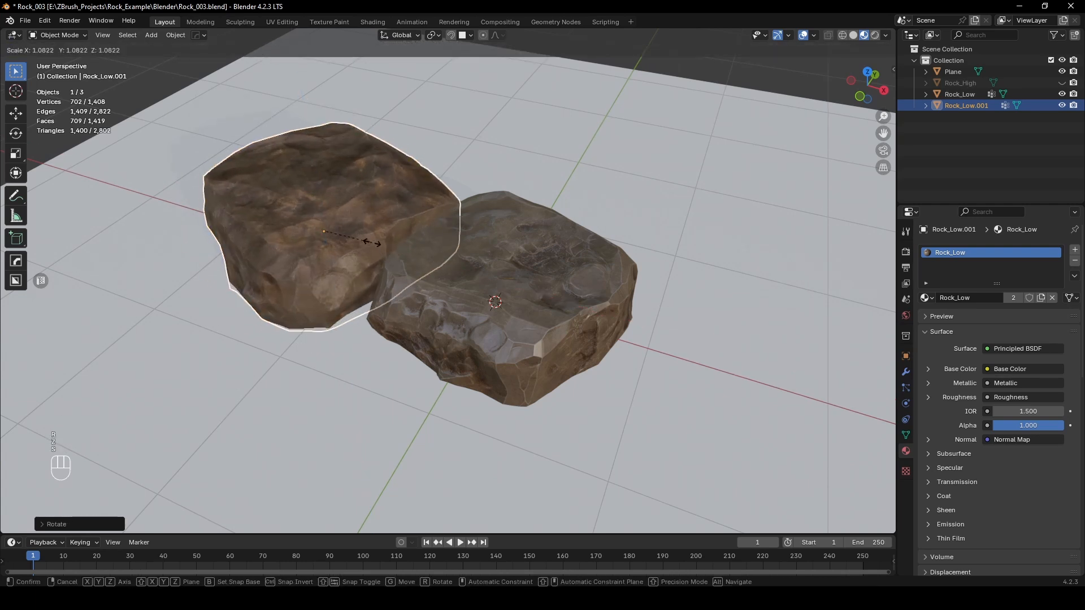
left_click(389, 235)
Step: Slide the flipped rock farther from the original along the negative X axis and scale it down slightly
key("g")
key("z")
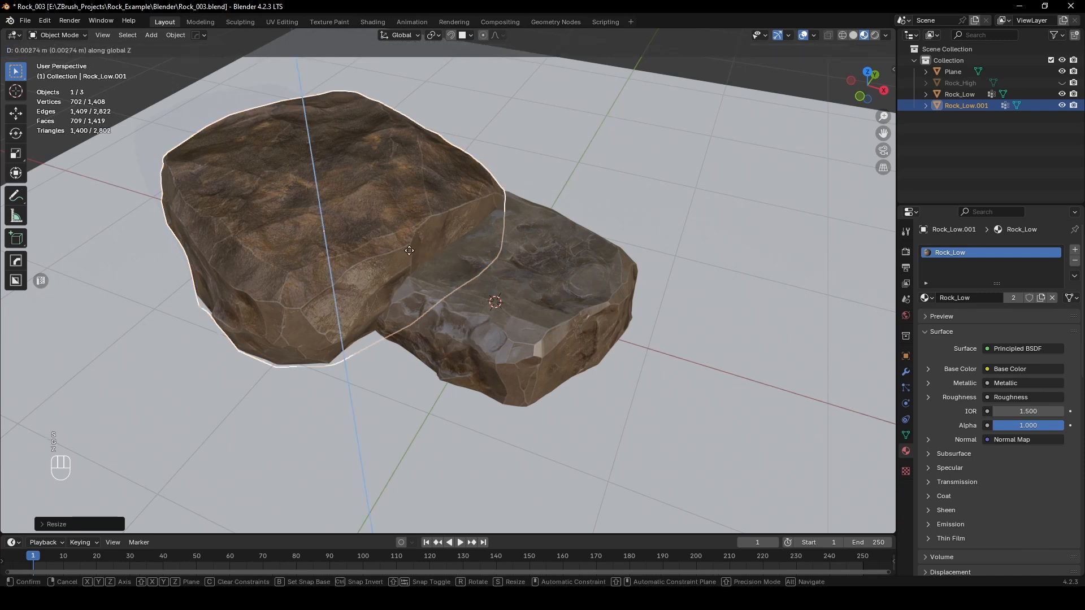
key("x")
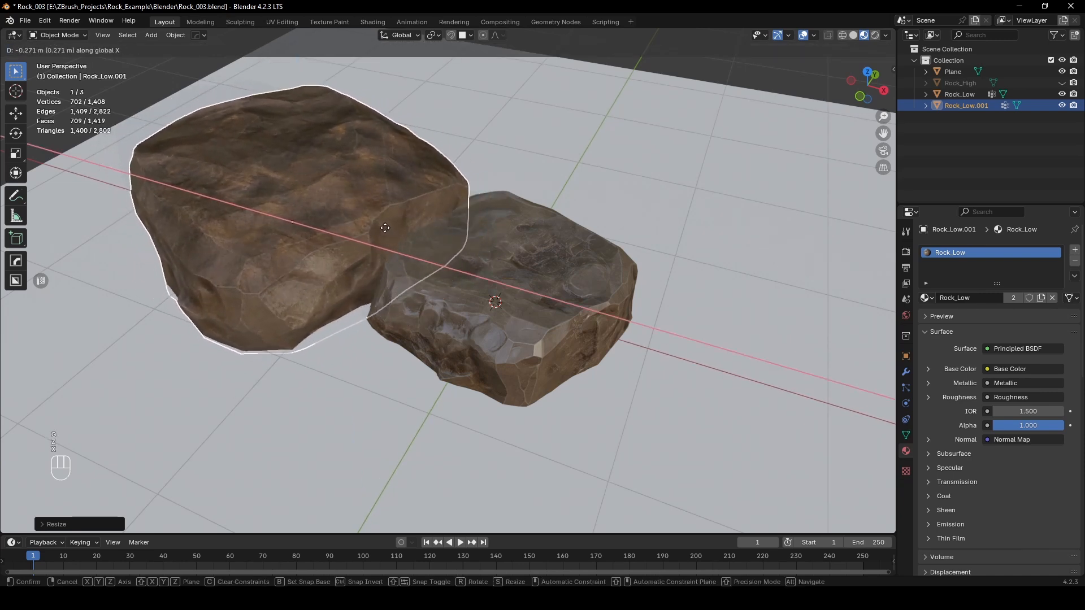
left_click(377, 218)
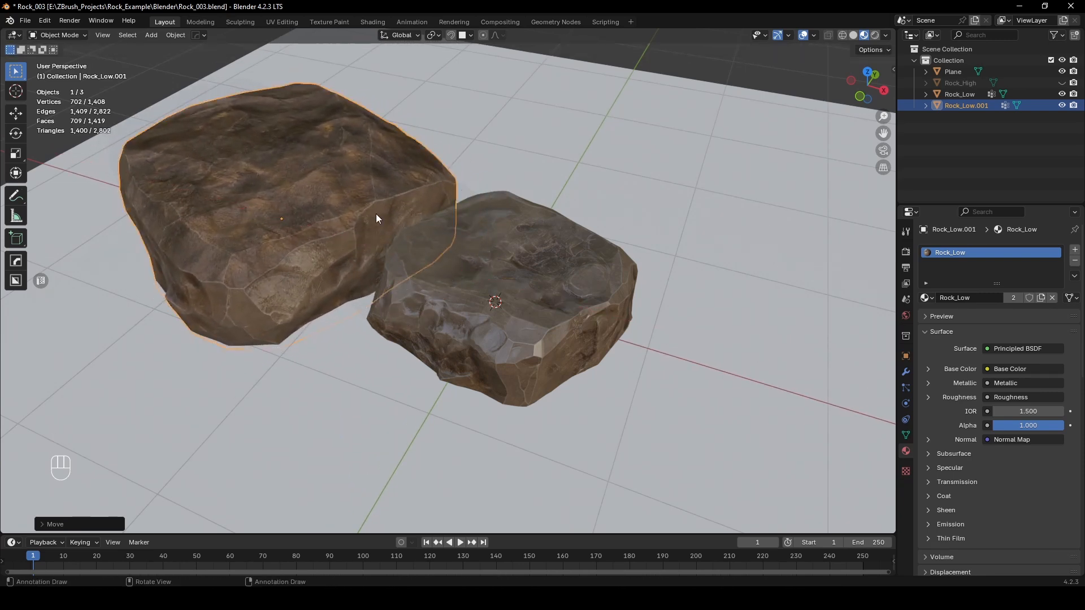
key("s")
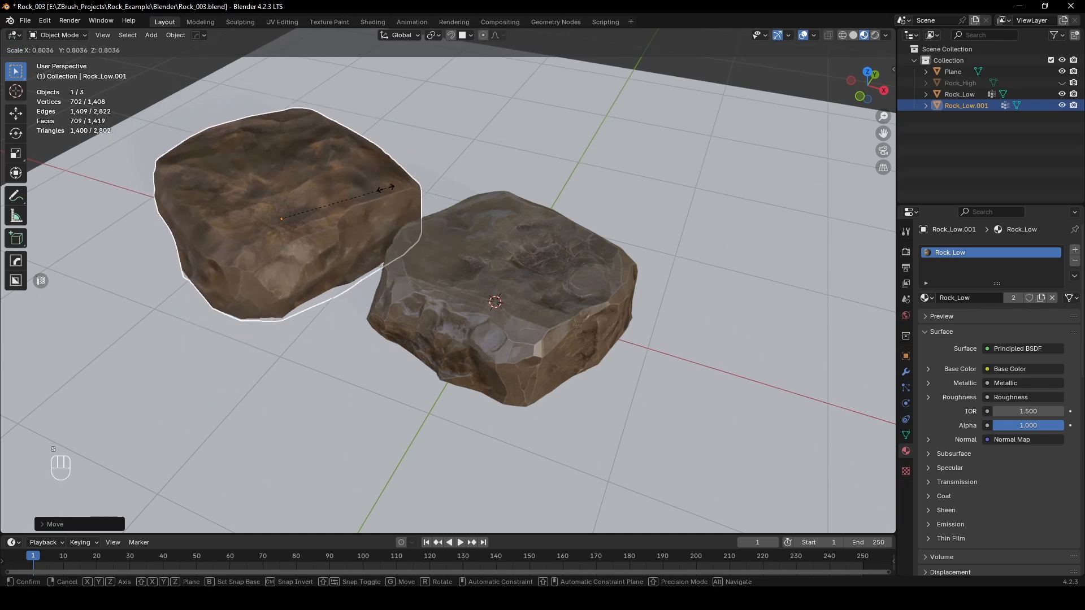
left_click(382, 206)
Step: Reposition the flipped rock from a near-top view so it sits just behind the original rock
middle_click_drag(381, 202, 337, 174)
key("g")
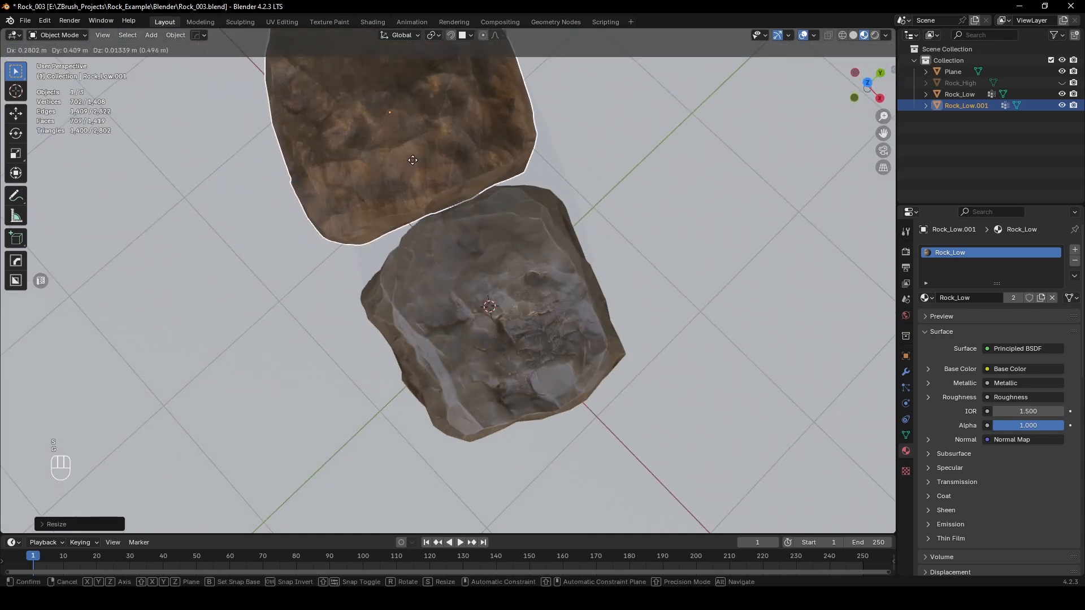
left_click(419, 164)
Step: Lower the original Rock_Low slightly into the ground plane along the Z axis
middle_click_drag(464, 294, 477, 200)
scroll(487, 275, "up", 3)
middle_click_drag(487, 276, 395, 240)
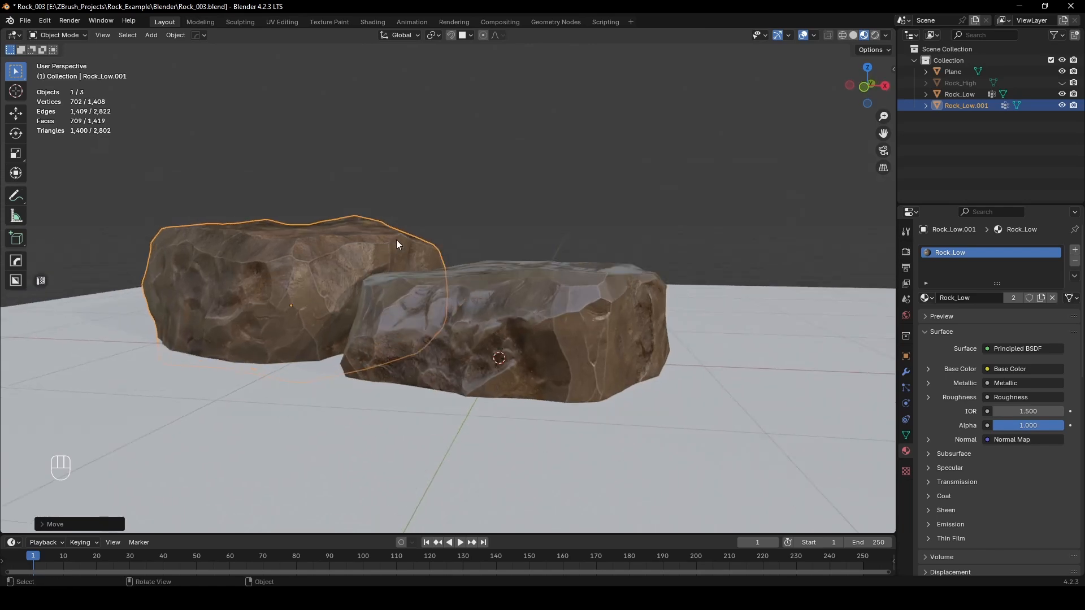
left_click(516, 304)
key("g")
key("z")
left_click(527, 303)
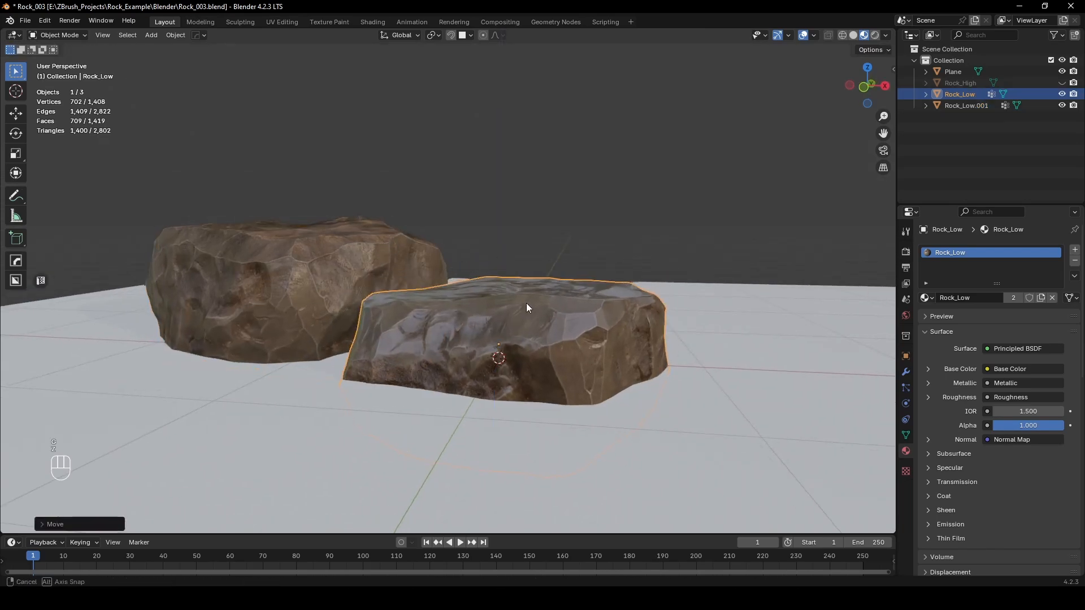
Step: Duplicate Rock_Low and place the copy about 1.45 m away along the positive Y axis
middle_click_drag(527, 303, 456, 352)
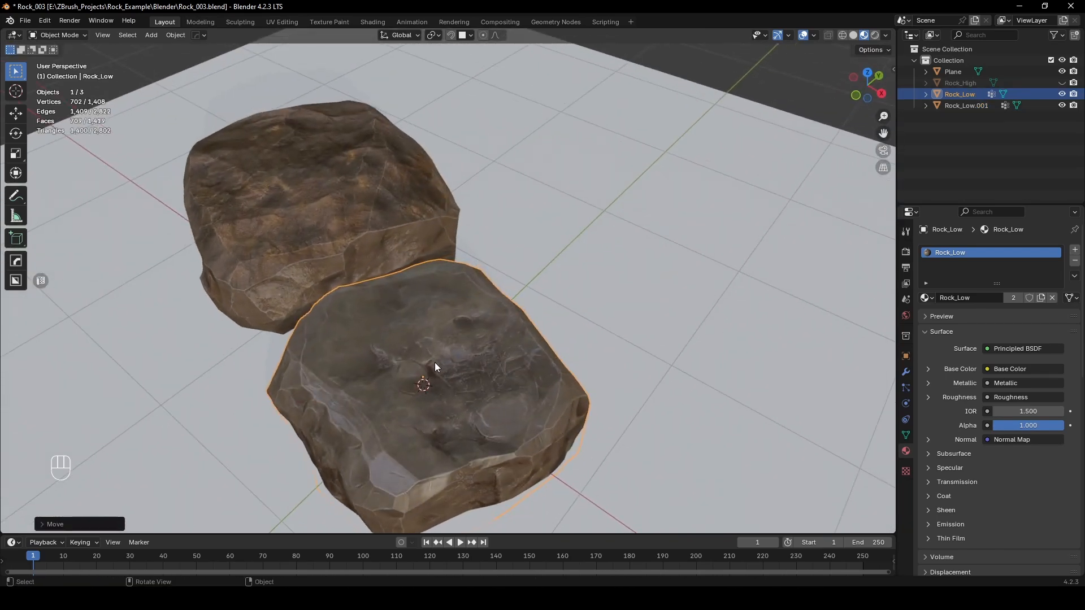
key("shift+d")
key("y")
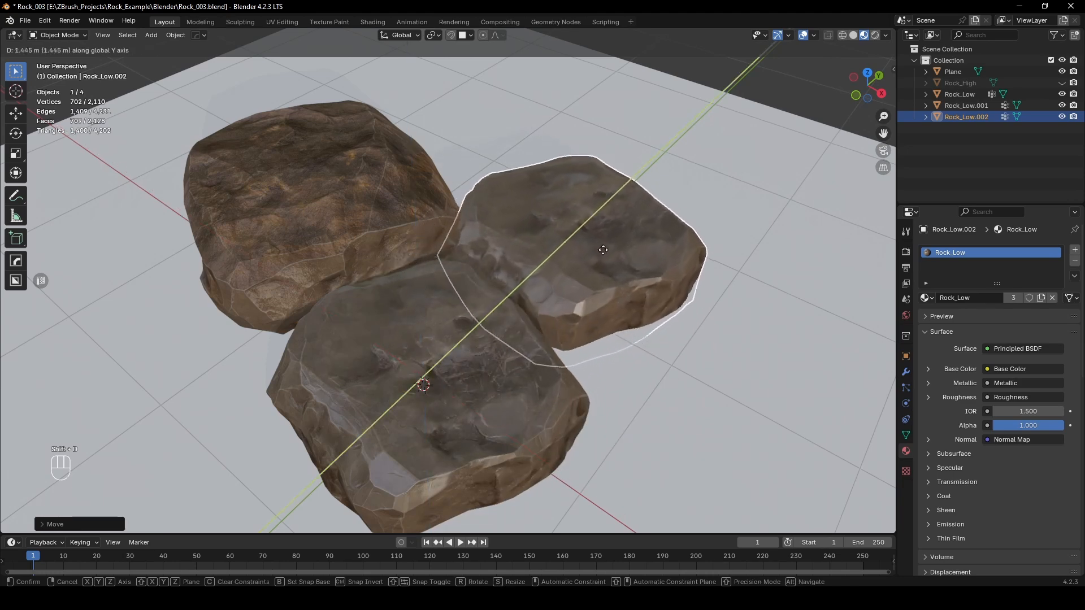
left_click(606, 247)
key("r")
key("z")
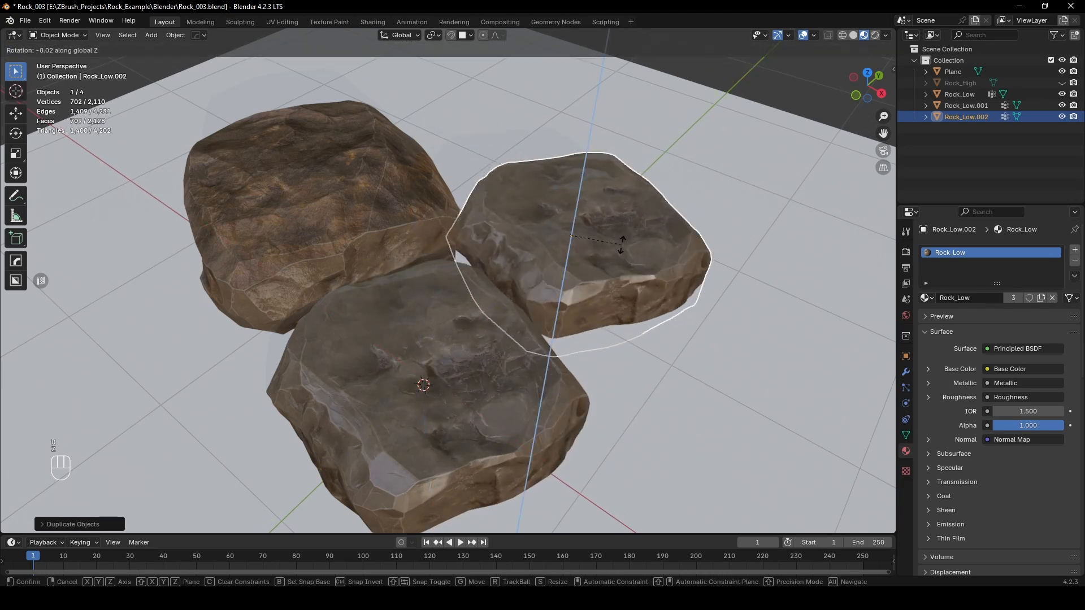
key("x")
left_click(618, 249)
middle_click_drag(619, 266, 613, 229)
key("s")
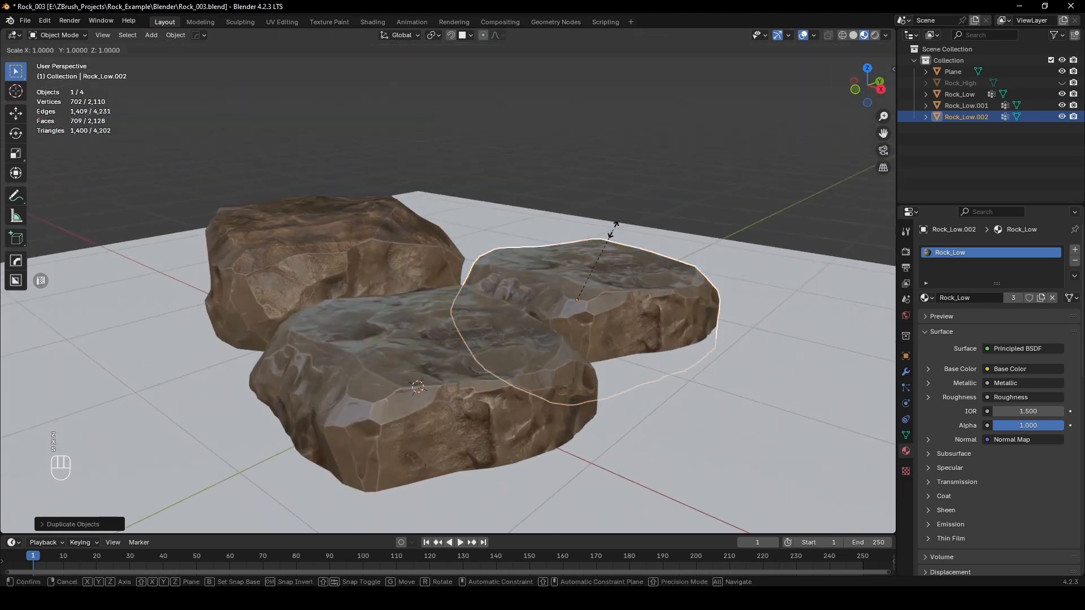
key("z")
left_click(620, 241)
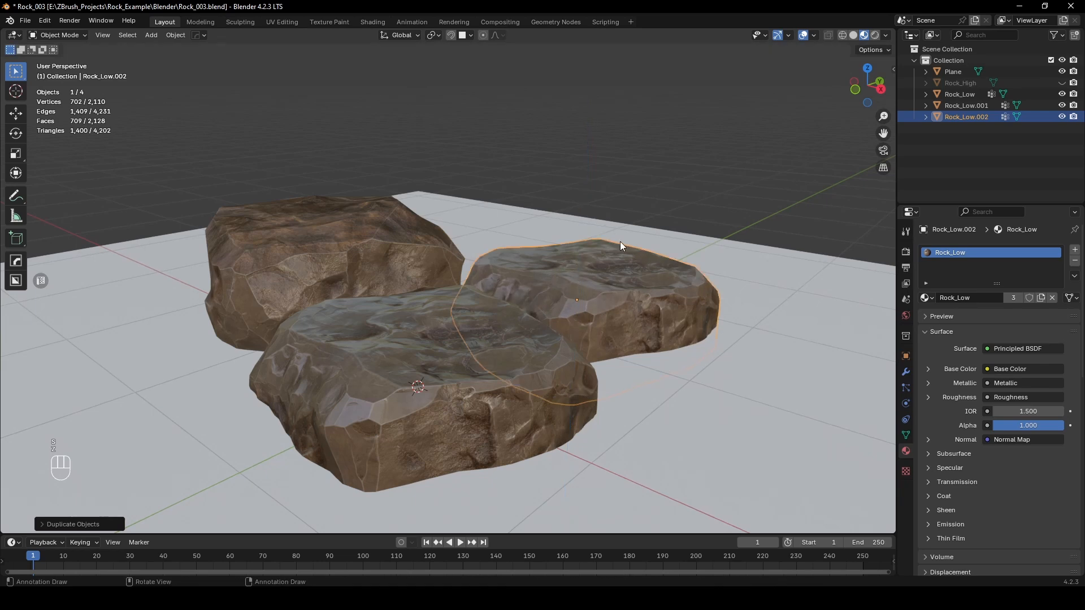
Step: Rotate the newest rock copy 45° about the Z axis and move it close to the other two rocks
key("r")
key("z")
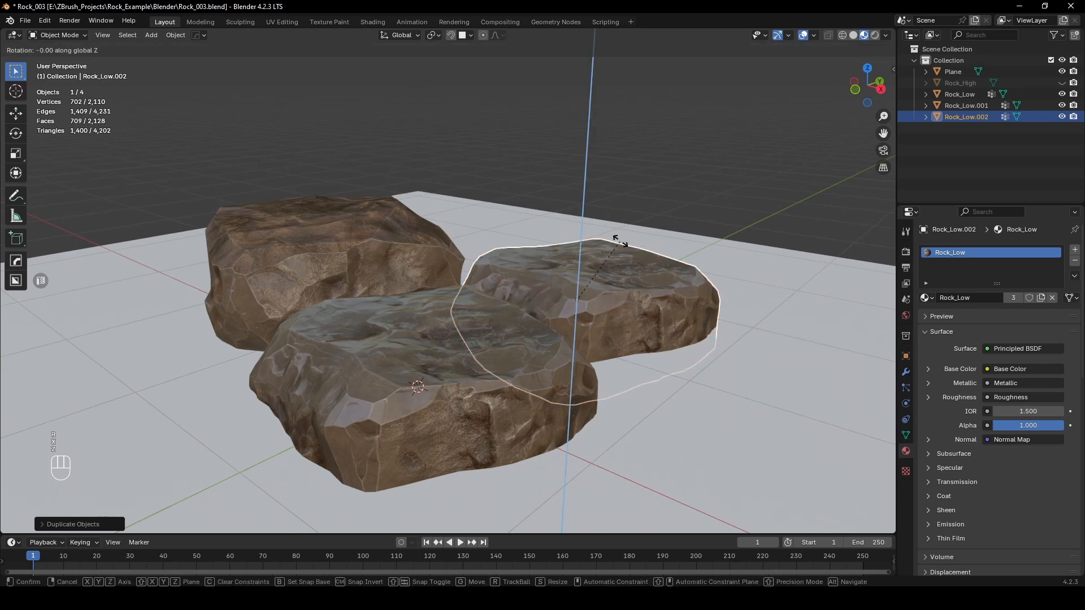
key("KP_4")
key("KP_5")
key("KP_Enter")
middle_click_drag(528, 228, 545, 287)
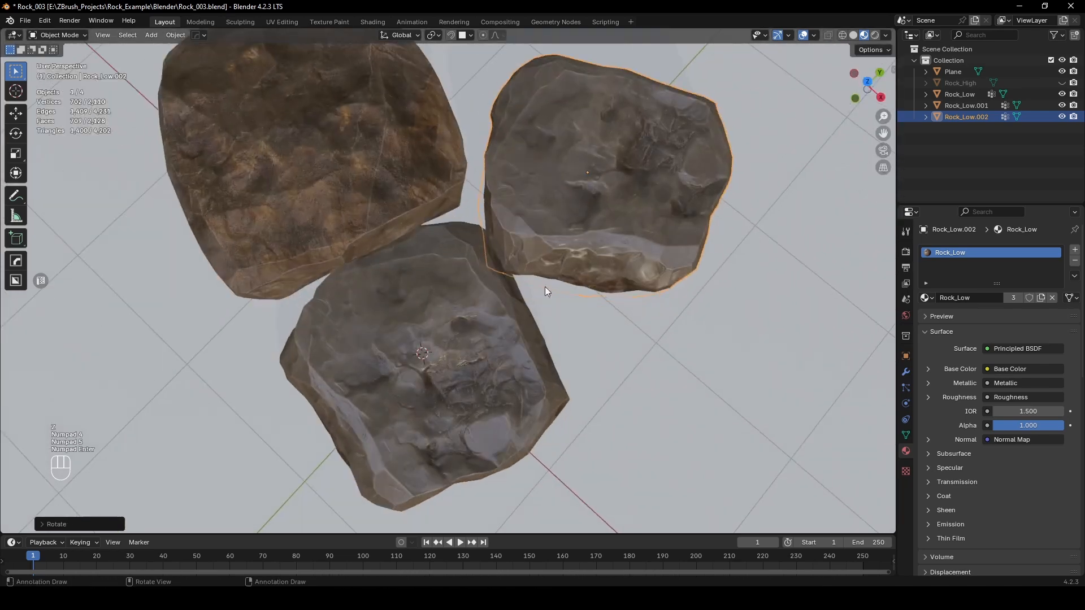
key("g")
left_click(526, 253)
Step: Duplicate the 45°-rotated rock and place the copy on the opposite side of the large flipped rock
scroll(559, 210, "down", 2)
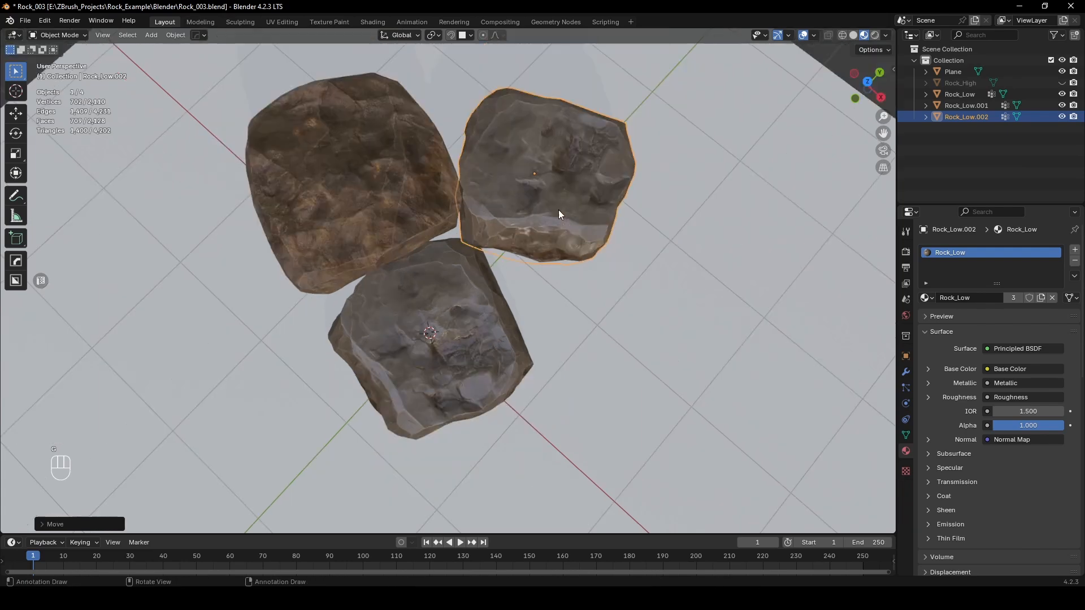
middle_click_drag(558, 210, 682, 196, "shift")
key("shift+d")
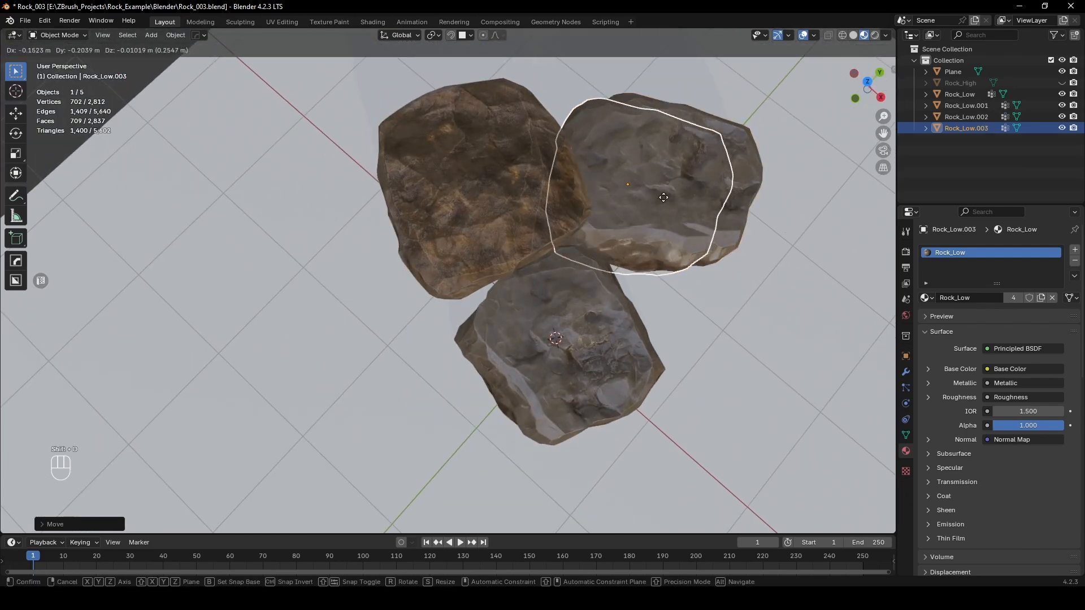
left_click(345, 270)
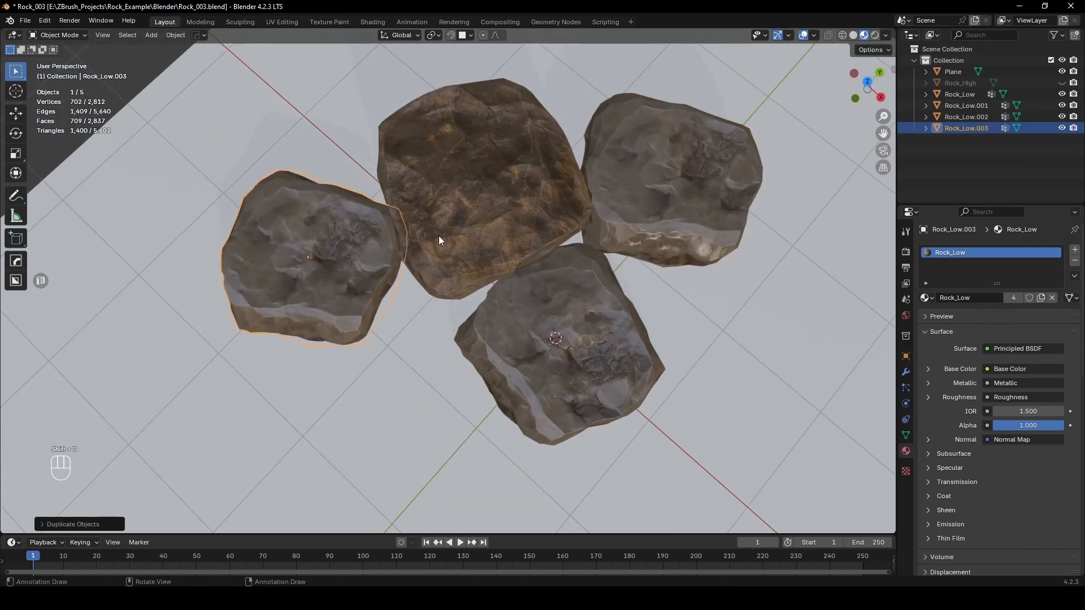
Step: Rotate the fourth rock roughly half a turn in the near-top view and move it against the large flipped rock
key("r")
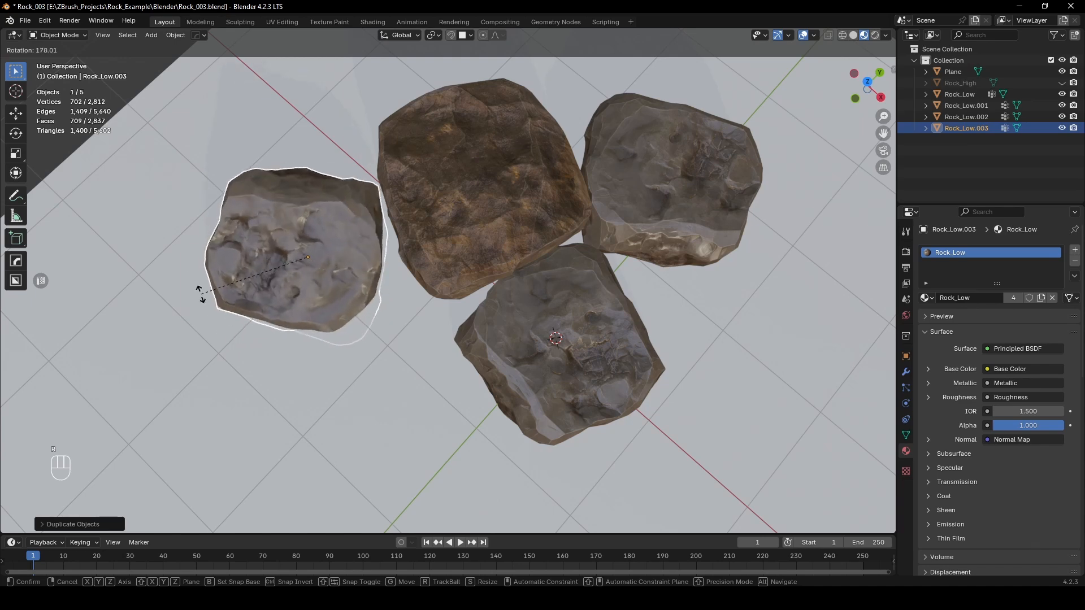
left_click(217, 310)
key("g")
left_click(360, 262)
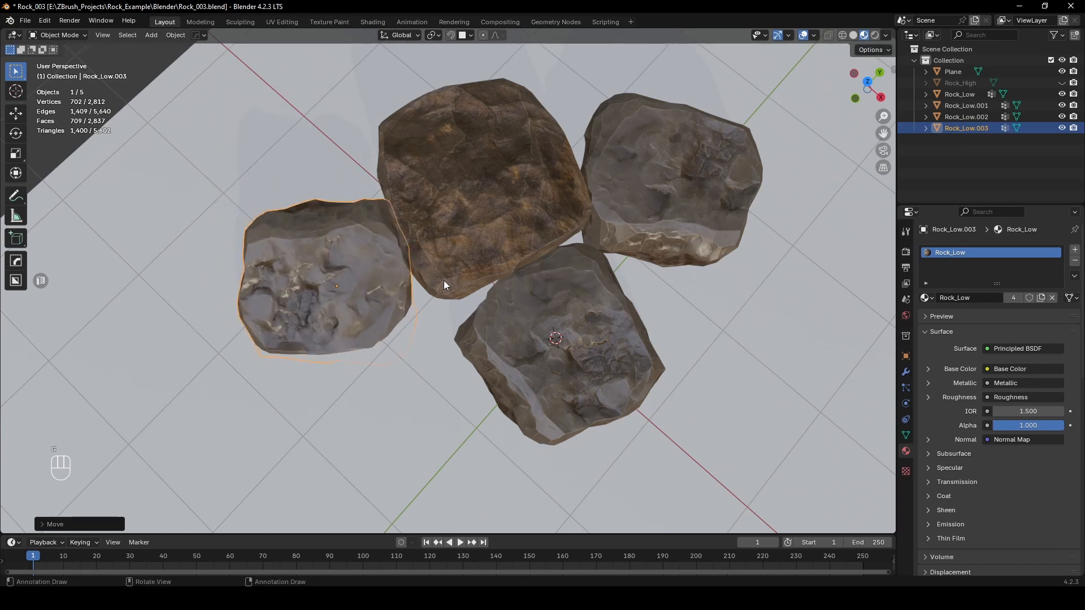
Step: Inspect the four-rock arrangement on the ground plane from low angles and deselect everything
middle_click_drag(443, 281, 498, 192)
scroll(548, 273, "up", 3)
middle_click_drag(548, 274, 521, 262, "shift")
scroll(522, 263, "down", 3)
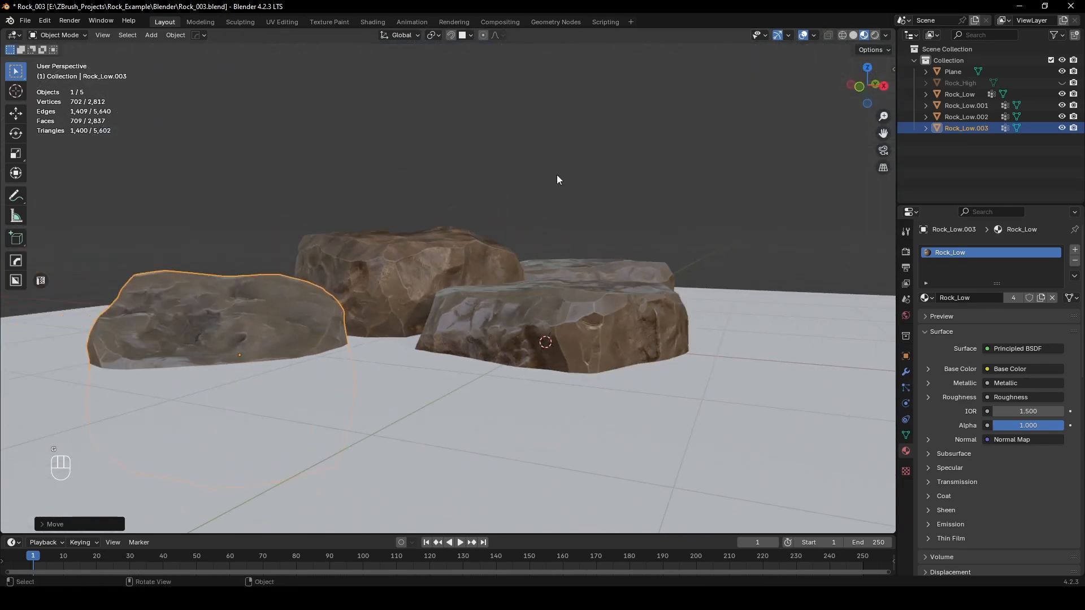
middle_click_drag(557, 174, 589, 175)
left_click(554, 192)
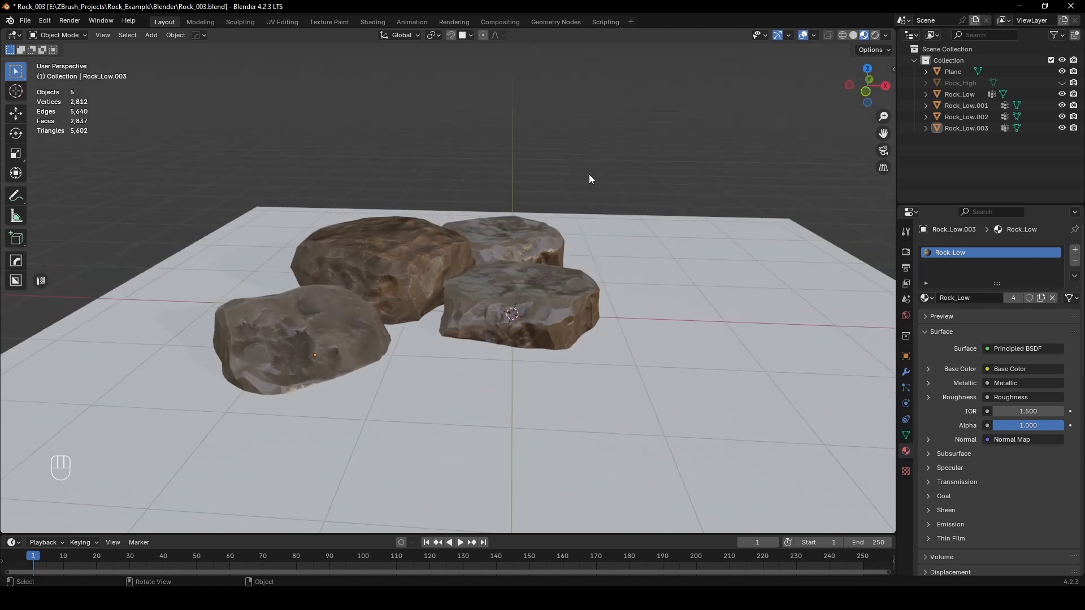
Step: Add a camera to the rock scene and look through it
key("shift+a")
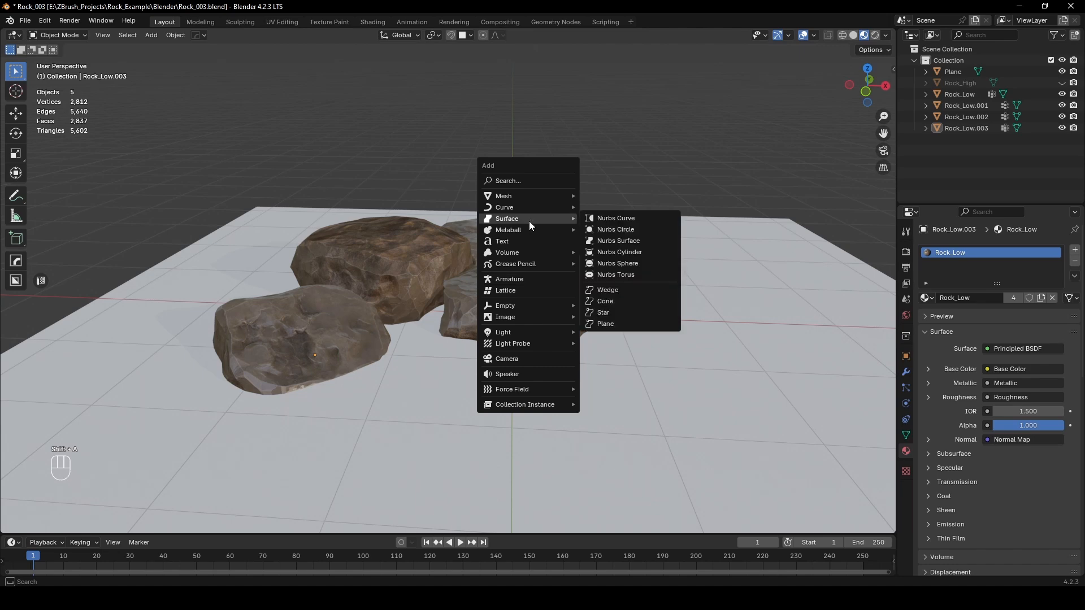
left_click(537, 357)
scroll(537, 307, "down", 4)
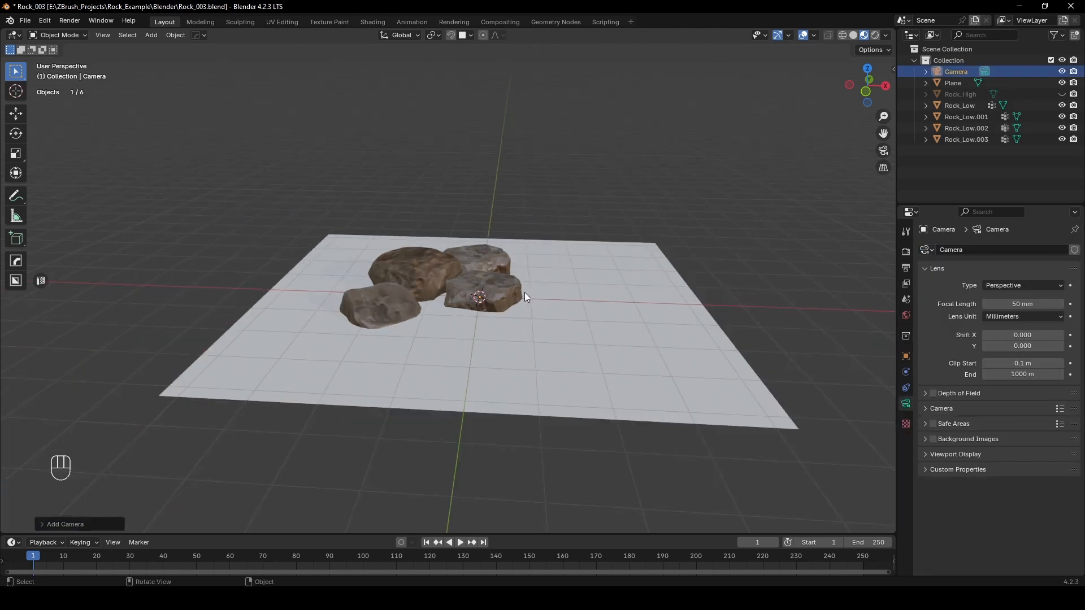
scroll(525, 293, "up", 4)
middle_click_drag(501, 309, 468, 354)
key("KP_0")
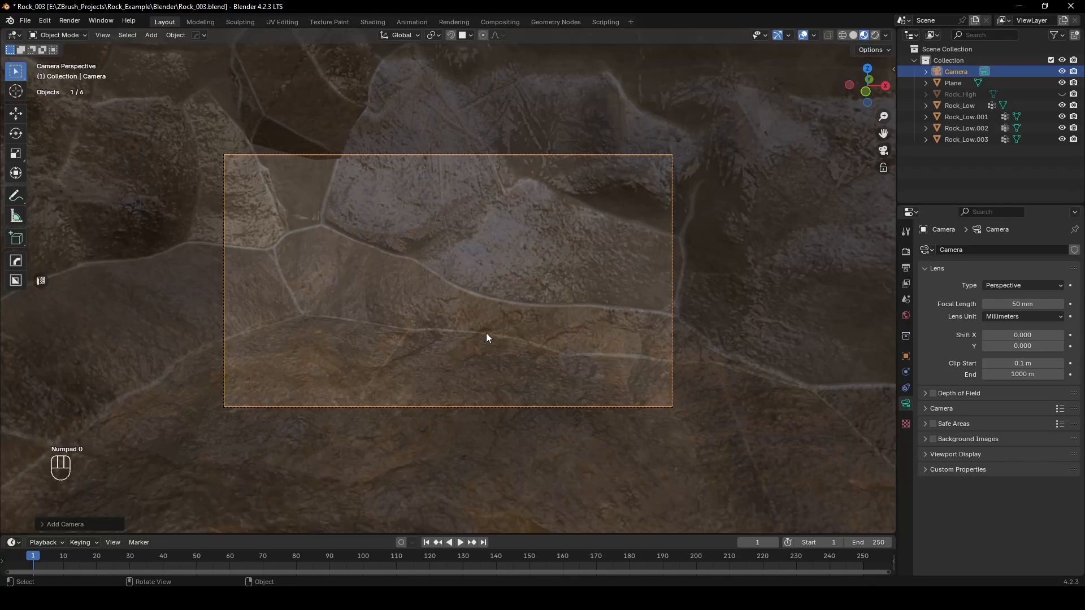
Step: Fly the camera backward and sideways out of the rocks until the rock group is framed from a low angle
key("shift+grave")
key("s")
key("s")
key("s")
key("s")
key("s")
key("s")
key("s")
key("s")
key("s")
key("s")
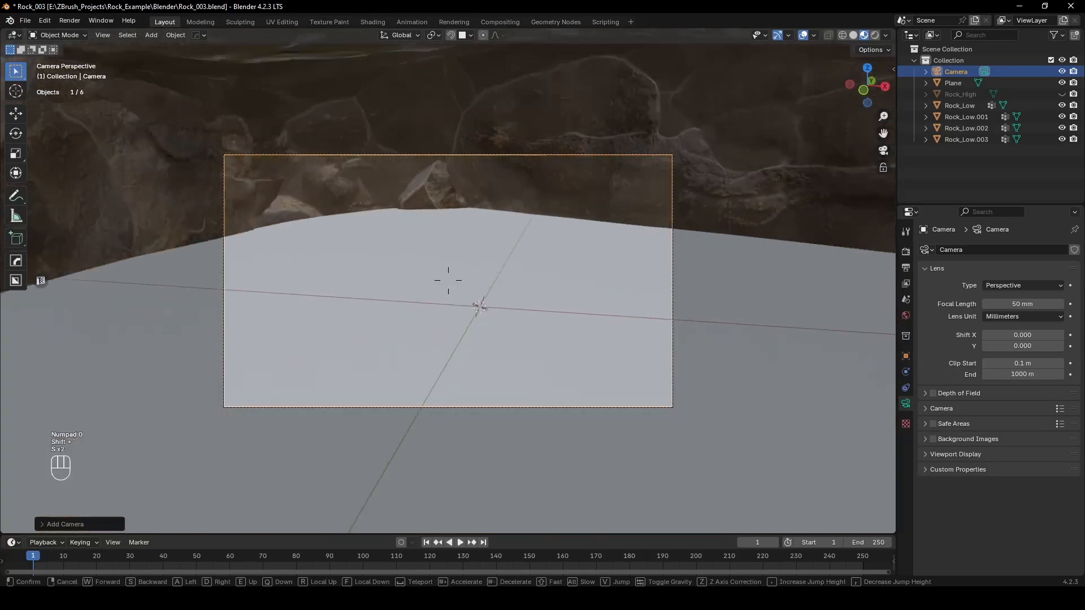
key("s")
key("s")
key("s")
key("s")
key("s")
key("s")
key("s")
key("s")
key("s")
key("s")
key("s")
key("s")
key("s")
key("s")
key("s")
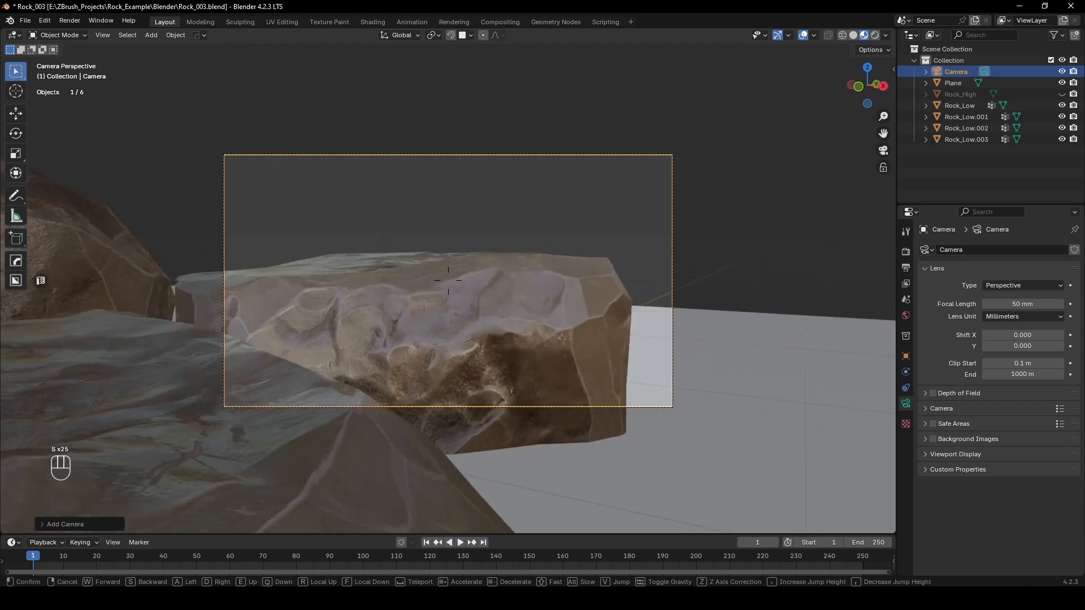
key("s")
key("s")
key("s")
key("a")
key("a")
key("a")
key("s")
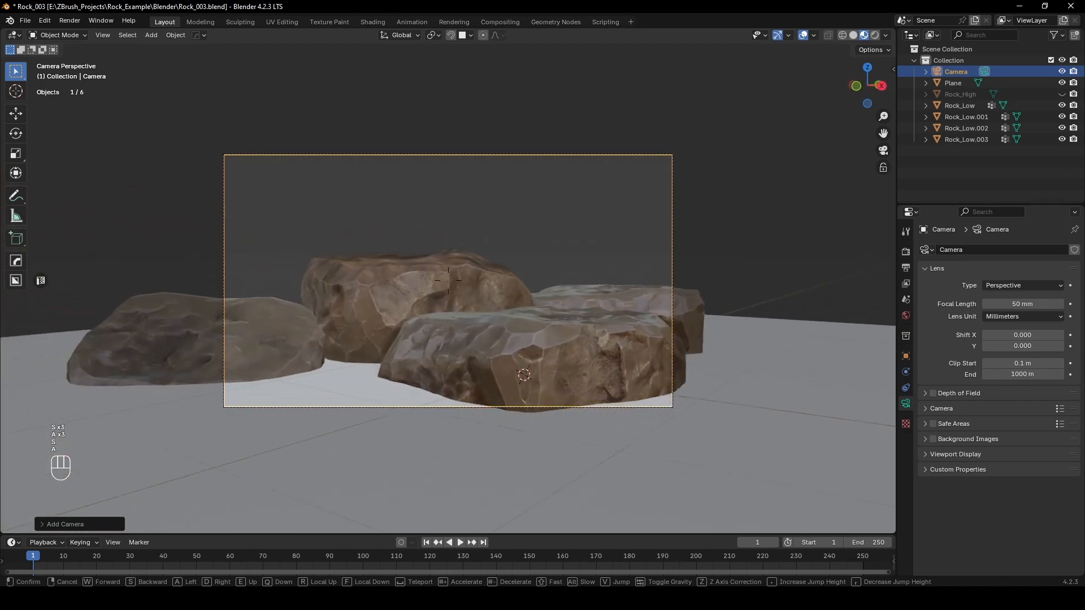
key("a")
left_click(487, 334)
scroll(488, 333, "up", 3)
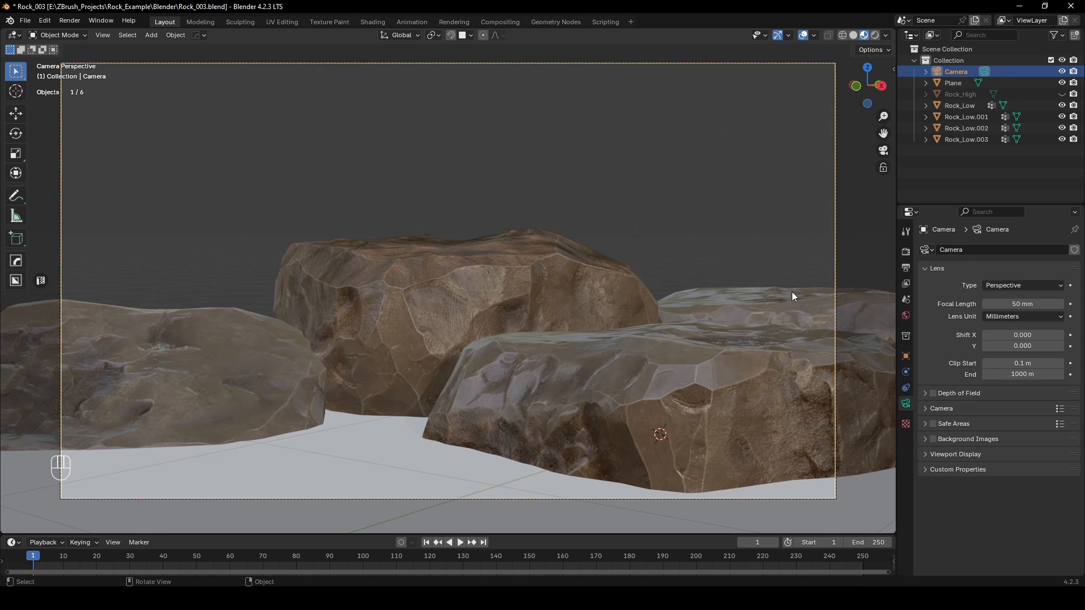
Step: Set the camera's focal length to 45 mm
key("q")
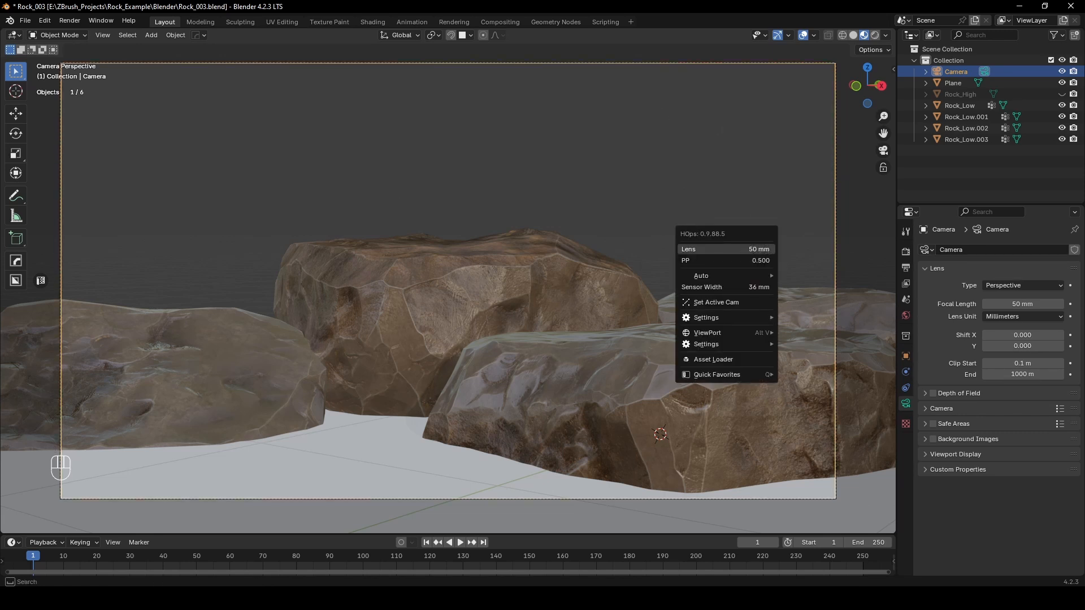
left_click(751, 249)
type("45")
key("Return")
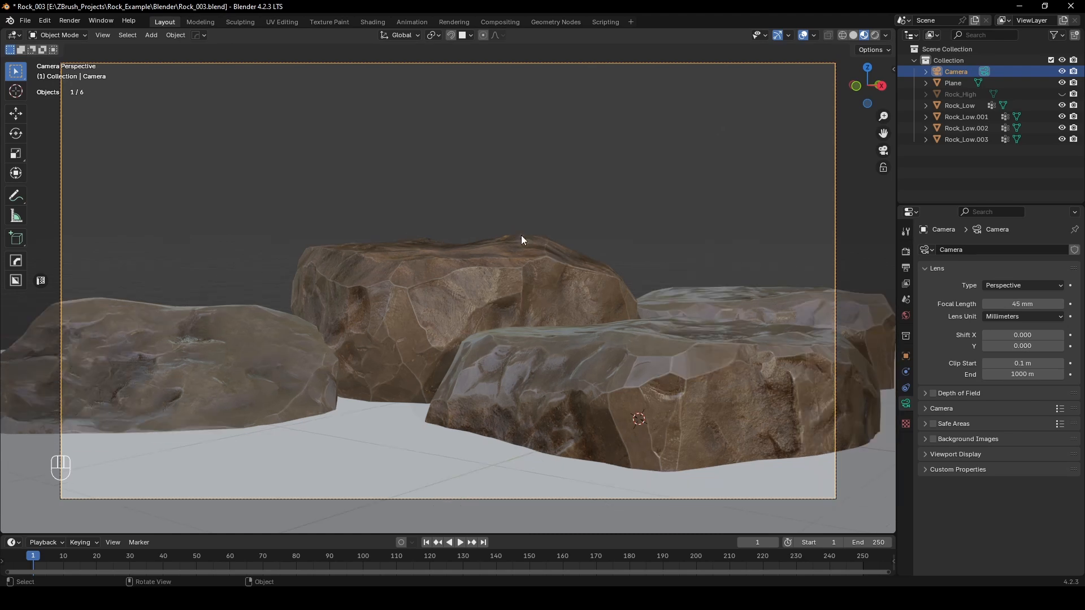
Step: Fly the camera farther back and slightly higher so all four rocks fit inside the frame
key("KP_0")
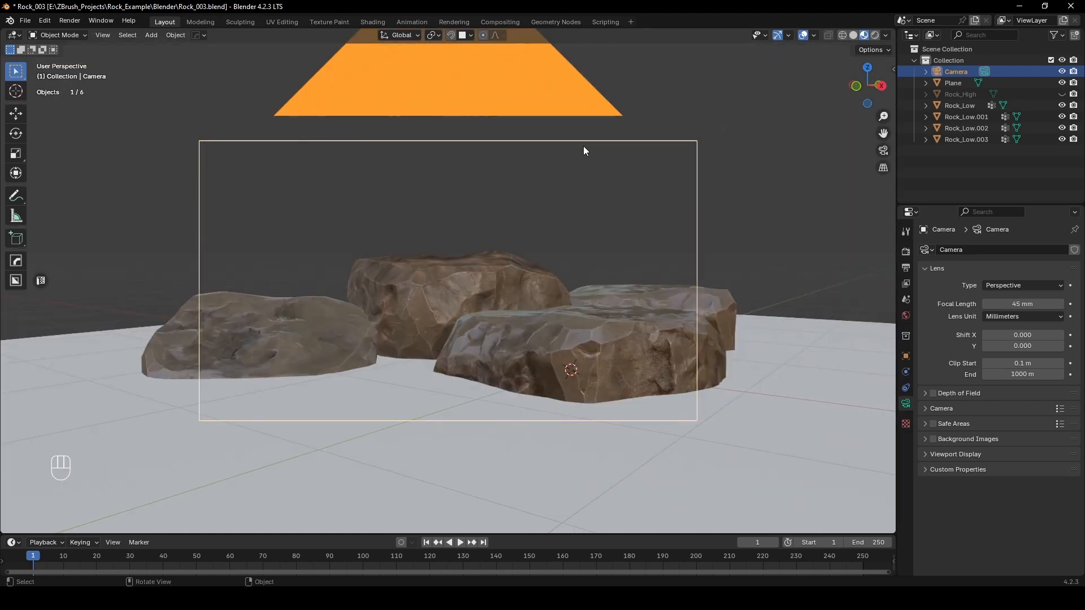
key("KP_0")
key("shift+grave")
key("a")
key("s")
key("s")
key("s")
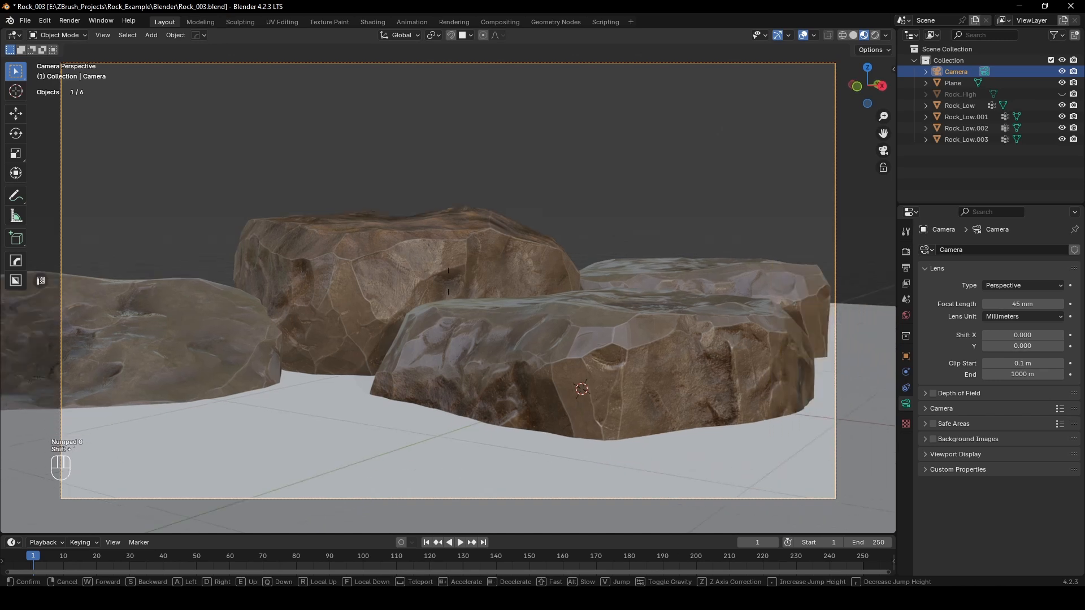
key("q")
key("a")
key("w")
key("d")
key("a")
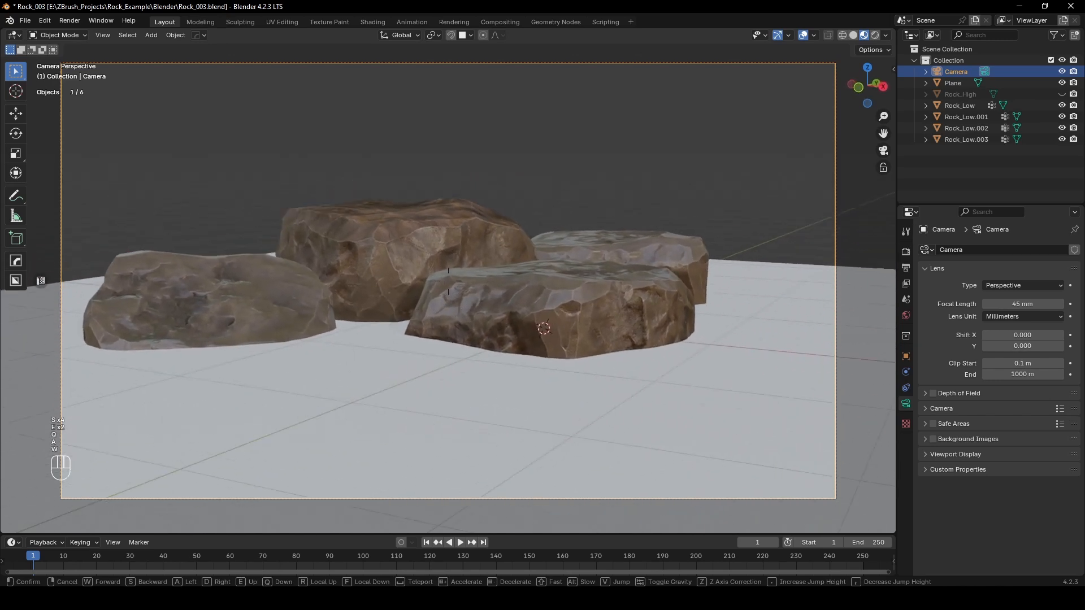
key("s")
key("a")
key("q")
key("e")
key("e")
key("e")
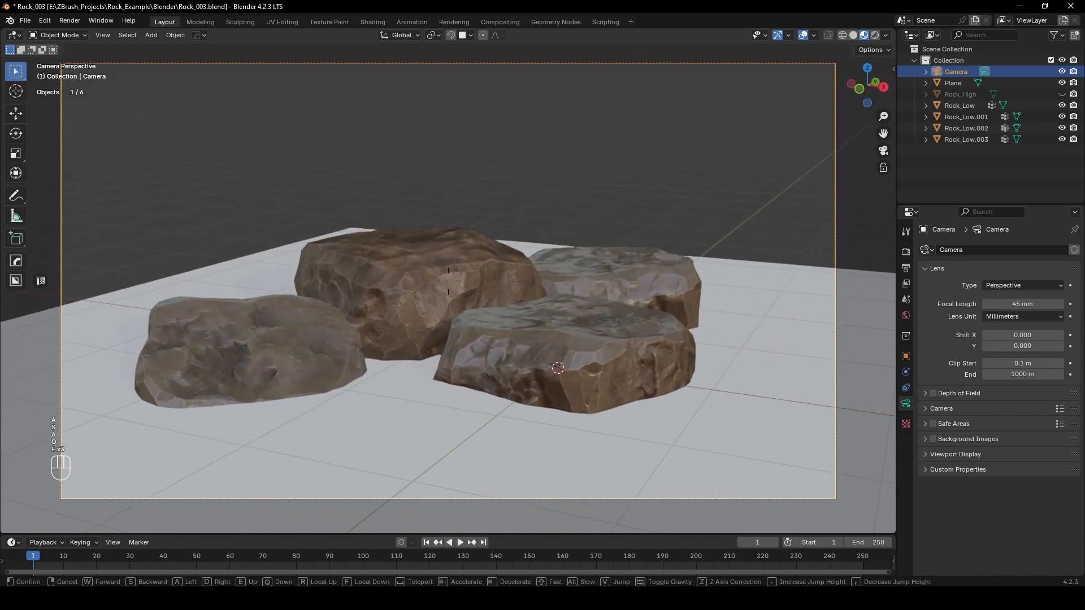
left_click(577, 148)
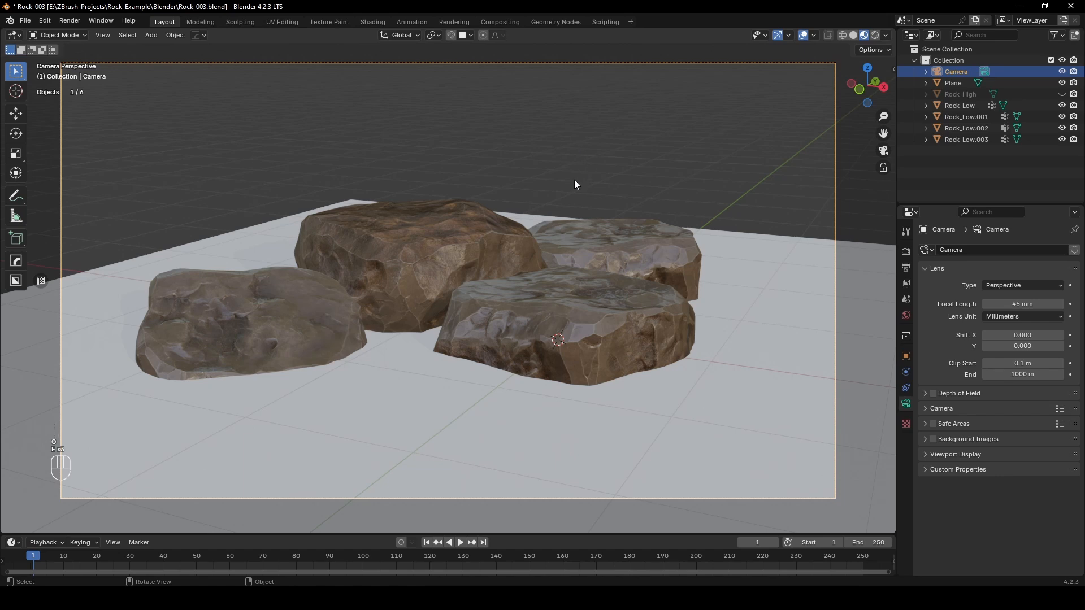
Step: Scale the ground plane up so it extends past both sides of the camera frame
left_click(715, 262)
key("s")
left_click(870, 216)
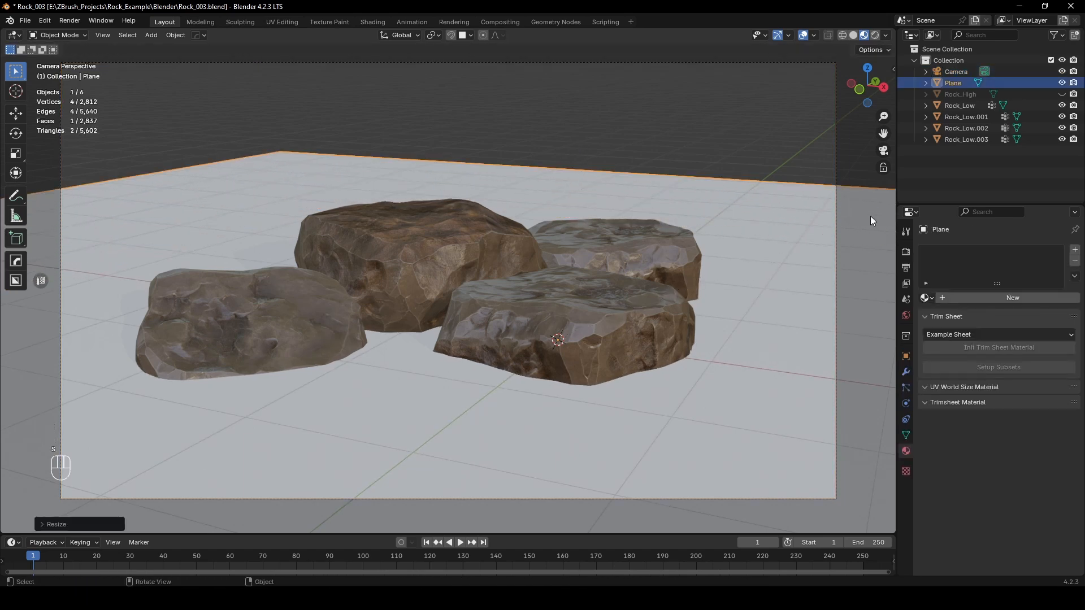
key("g")
middle_click_drag(783, 233, 690, 261)
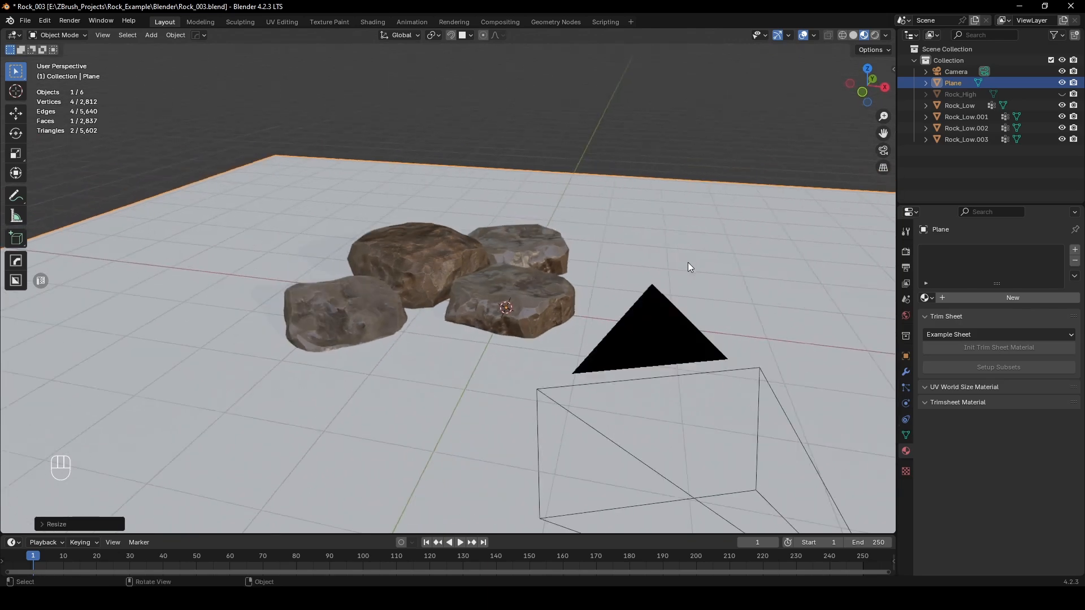
Step: Select the camera and fly it to a higher viewpoint, looking down on the four rocks centred in the frame
left_click(665, 347)
key("KP_0")
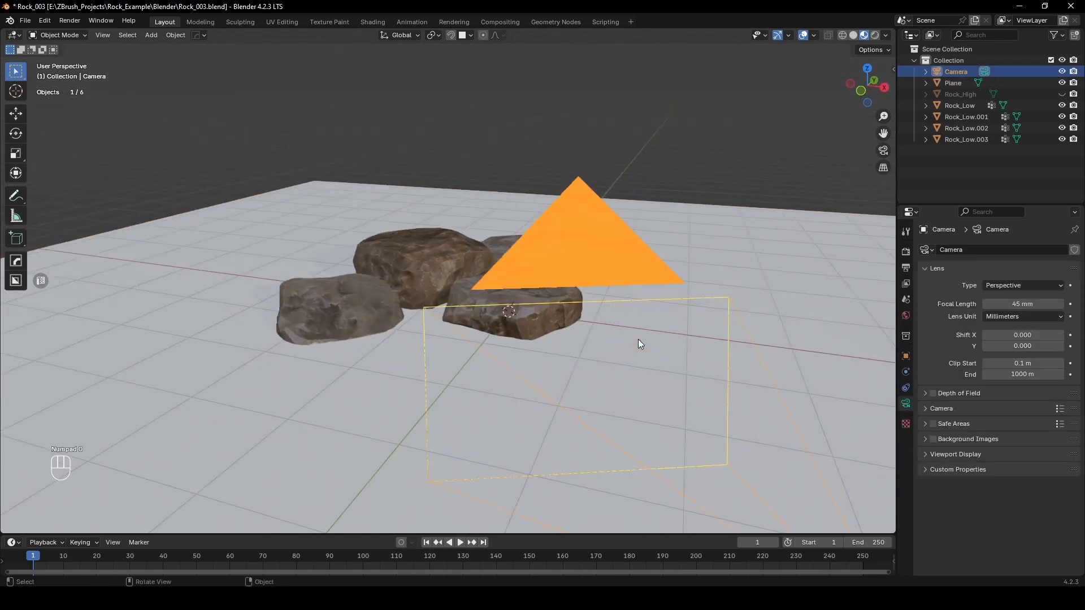
key("shift+grave")
key("e")
key("e")
key("e")
key("e")
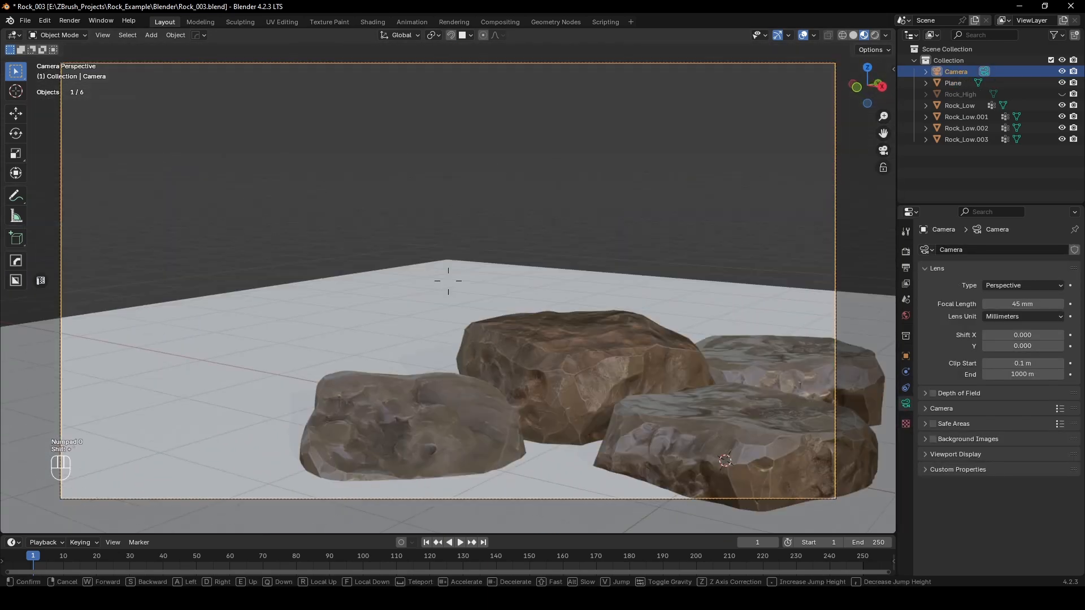
key("w")
key("d")
key("w")
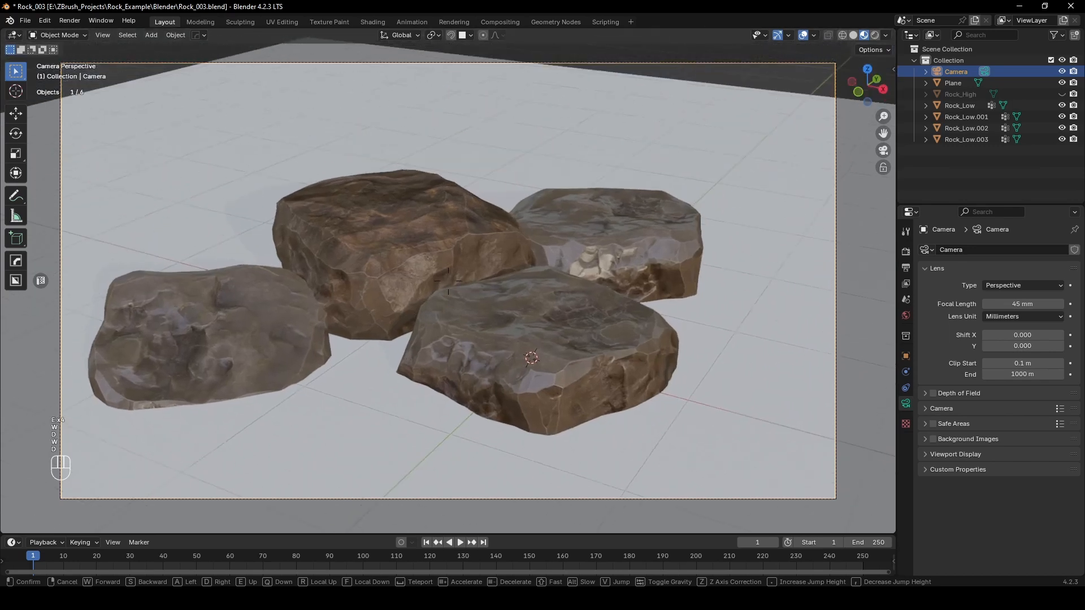
key("d")
key("q")
key("q")
key("q")
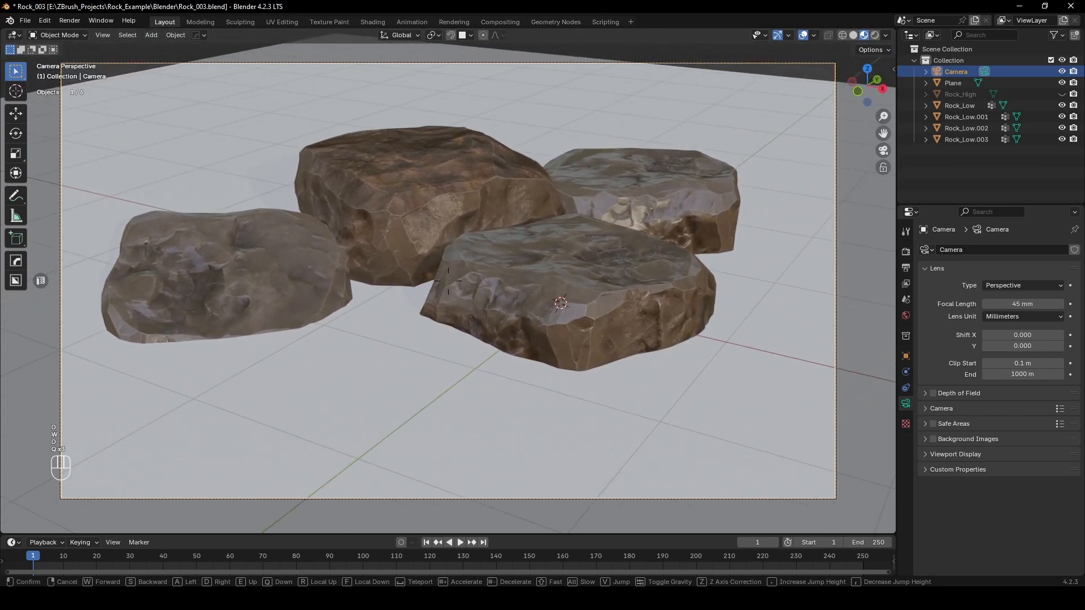
key("w")
key("q")
key("w")
key("s")
key("s")
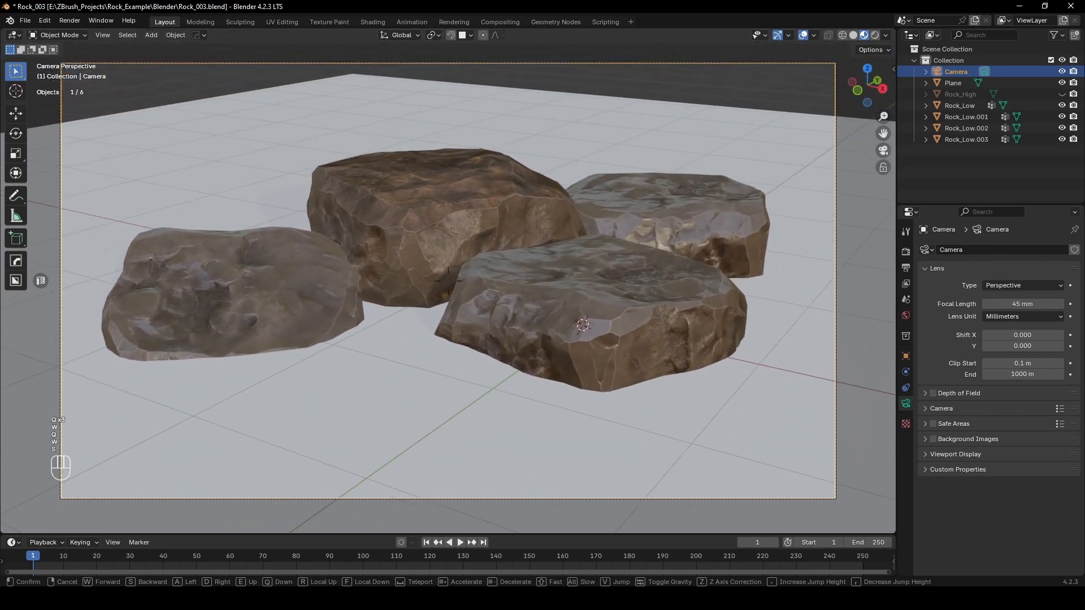
key("e")
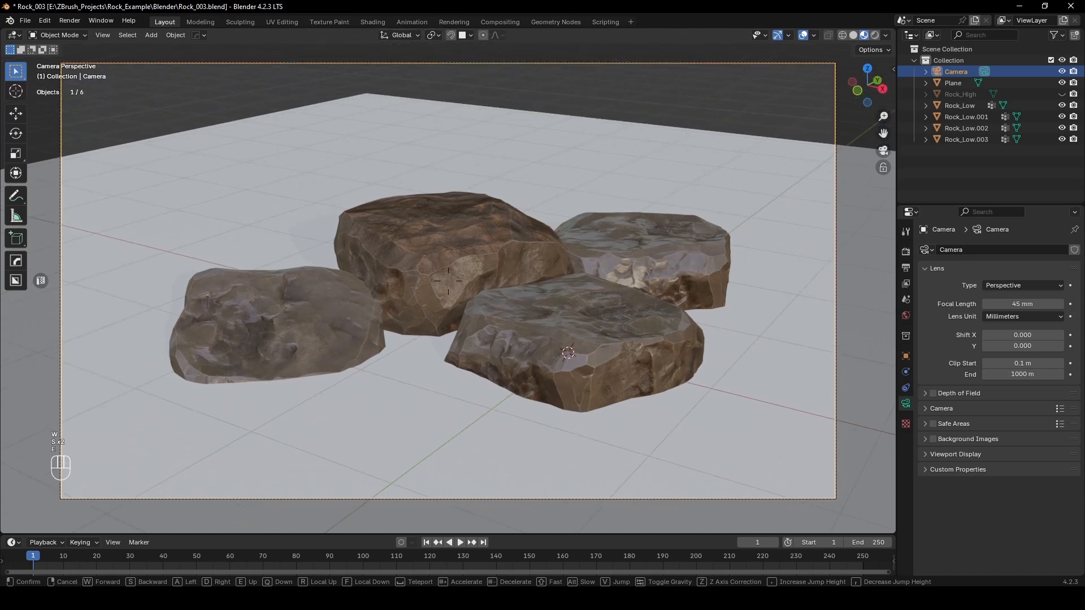
key("d")
key("d")
key("d")
key("d")
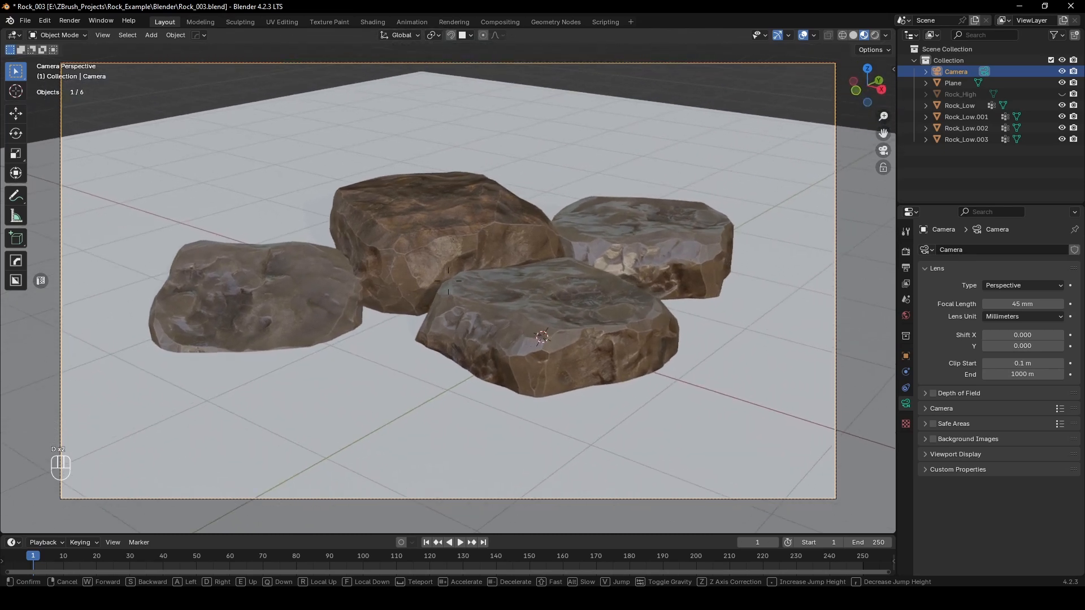
key("q")
key("a")
left_click(448, 281)
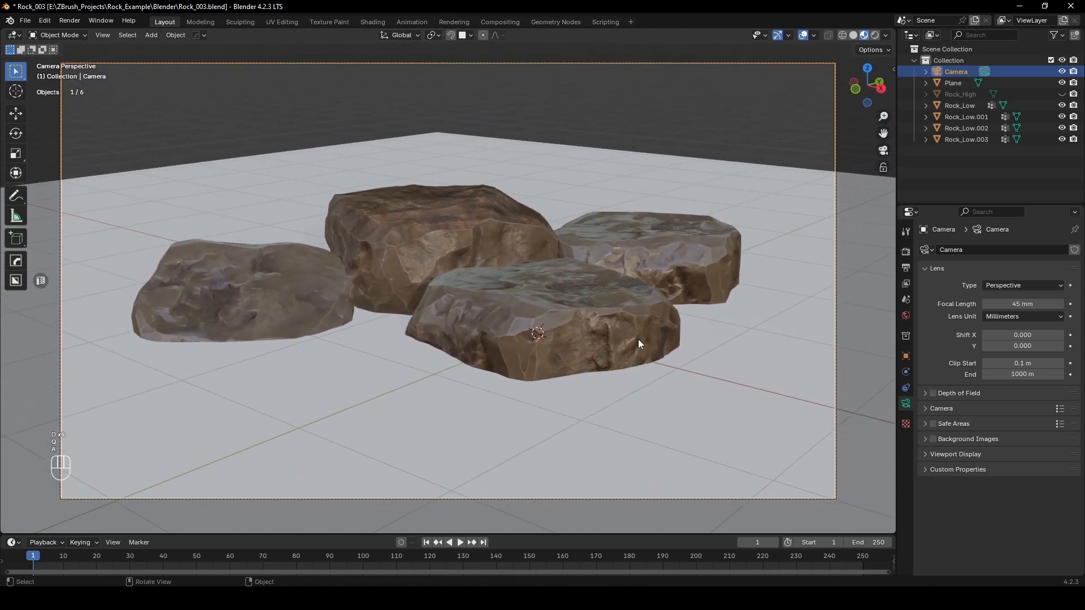
Step: Duplicate the back rock Rock_Low.002 and move the copy over the front rock
left_click(528, 318)
middle_click_drag(528, 318, 491, 340)
scroll(504, 282, "up", 4)
left_click(542, 229)
middle_click_drag(559, 232, 575, 254)
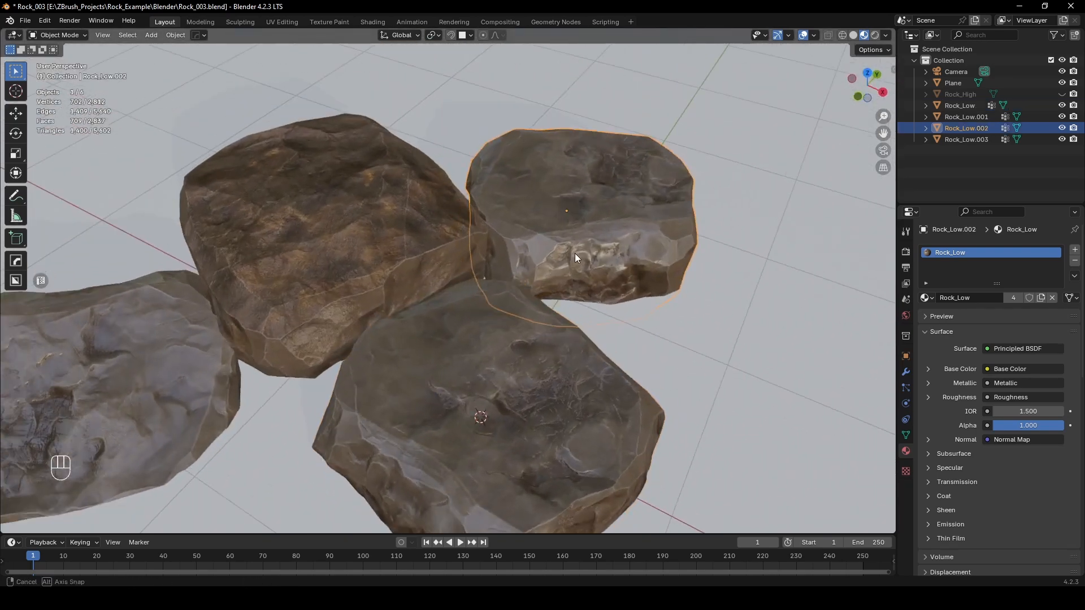
key("shift+d")
key("x")
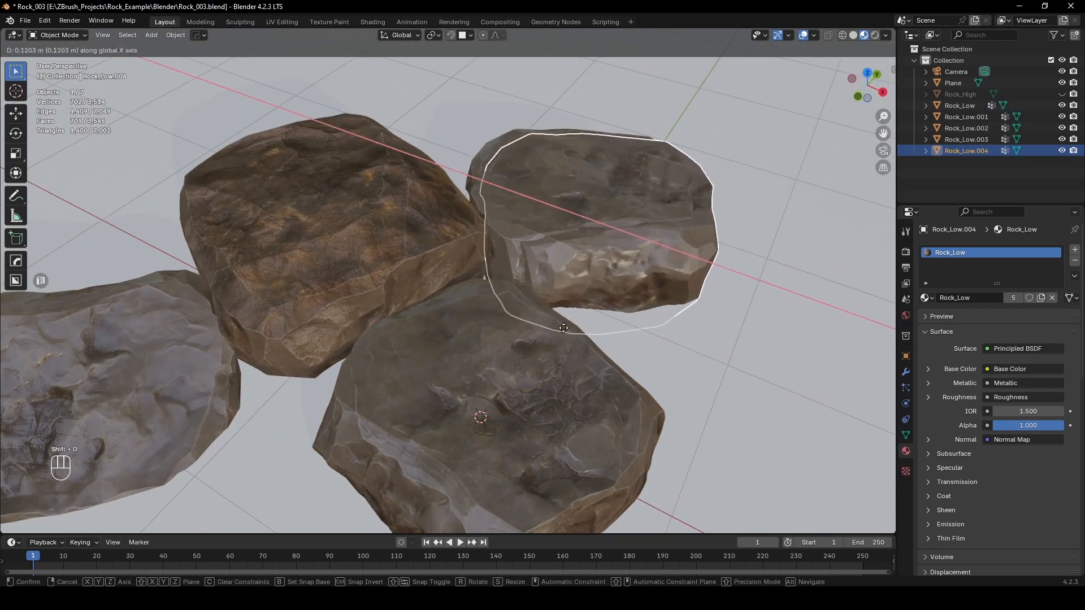
left_click(581, 298)
middle_click_drag(621, 279, 611, 303)
key("g")
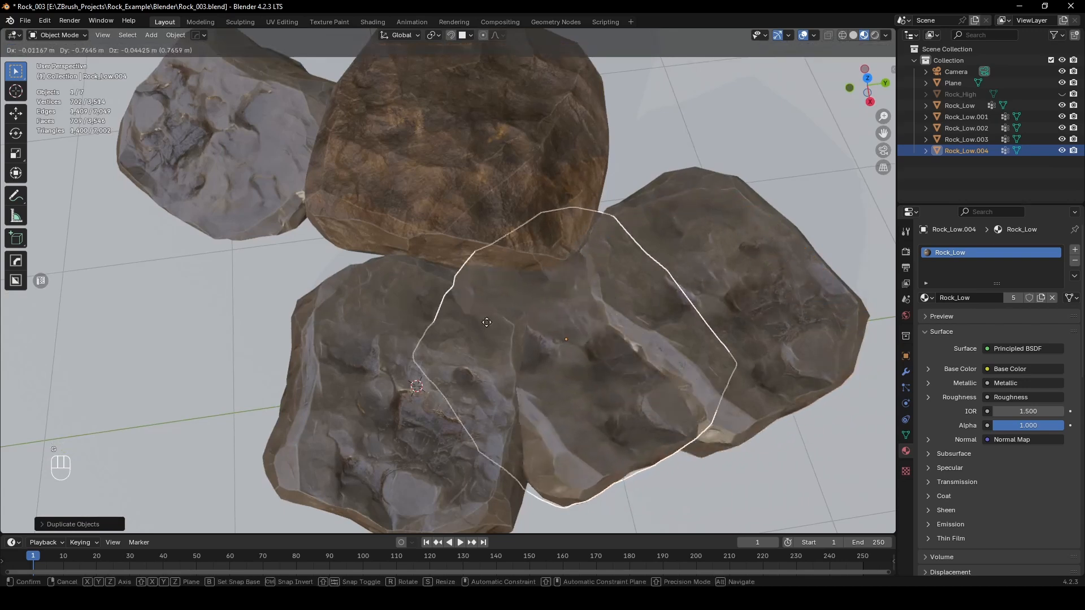
left_click(375, 299)
Step: Raise the copied rock along the Z axis above the front rock and scale it down uniformly
middle_click_drag(375, 299, 444, 244)
key("g")
key("z")
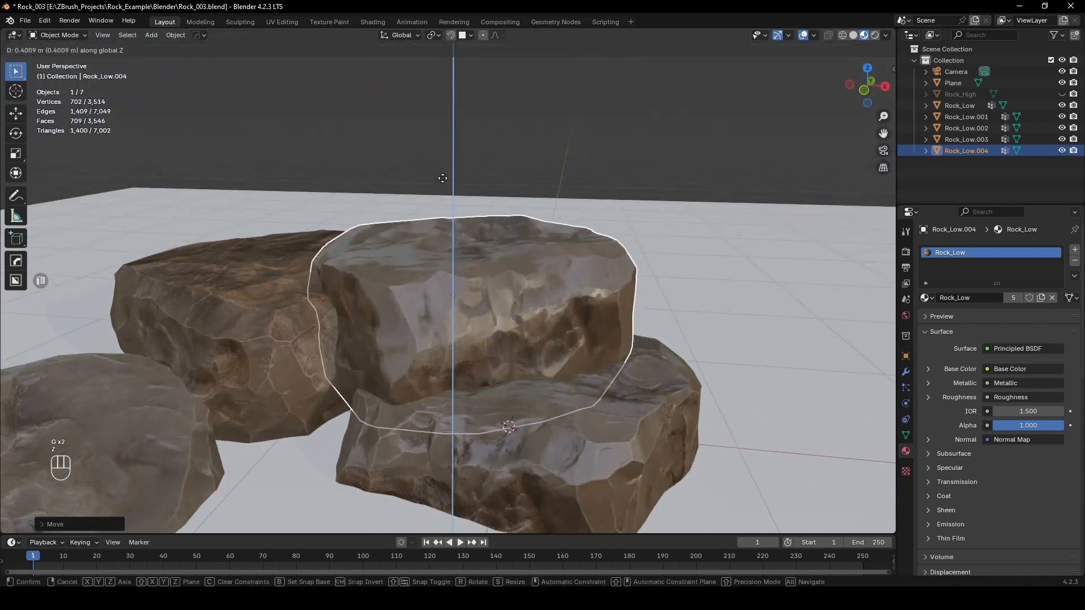
left_click(439, 132)
key("s")
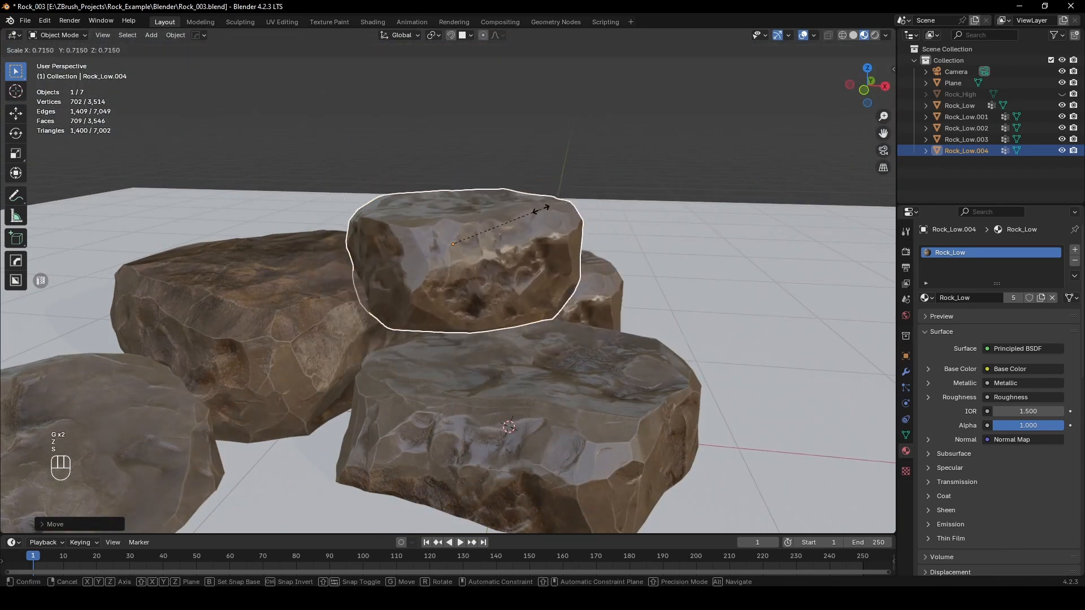
left_click(449, 185)
Step: Rotate the raised rock freely with trackball rotation until it leans diagonally above the front rock
middle_click_drag(449, 185, 450, 219)
key("r")
key("r")
left_click(470, 218)
key("r")
key("r")
left_click(512, 202)
key("r")
key("r")
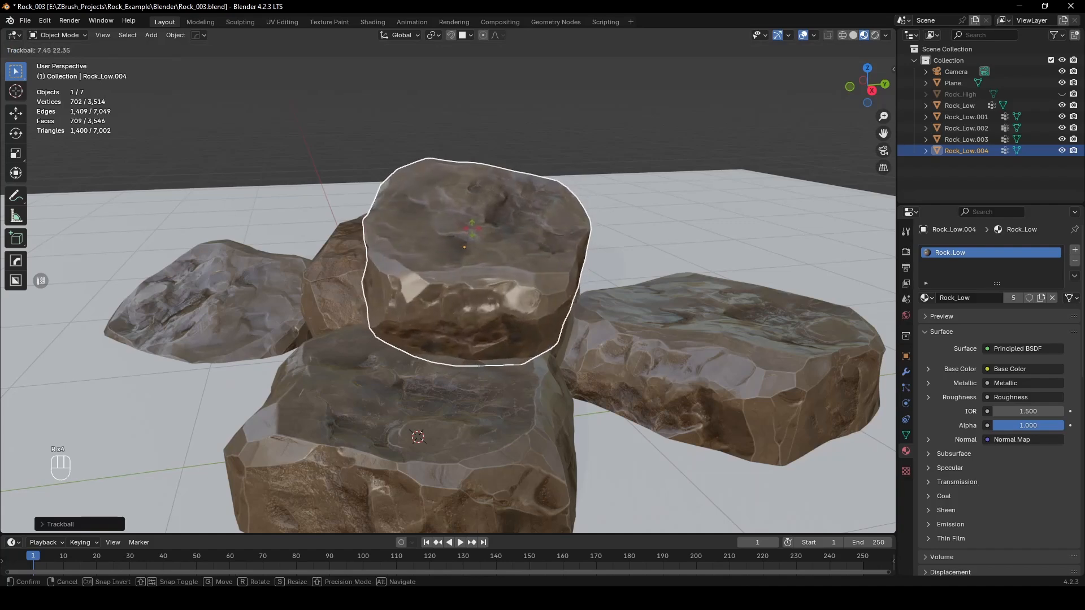
left_click(425, 253)
middle_click_drag(425, 253, 502, 251)
key("s")
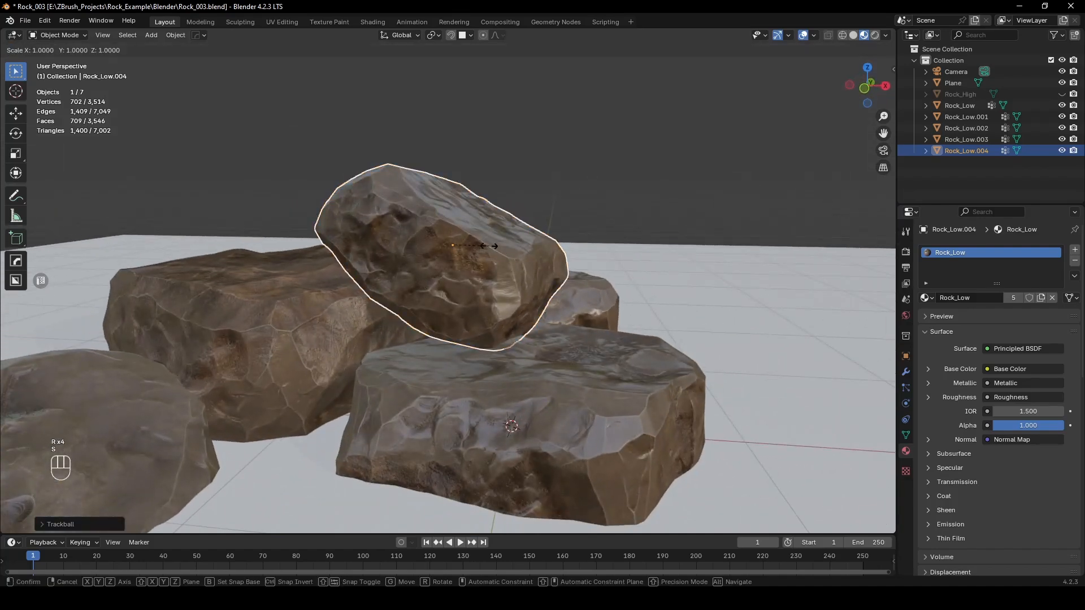
key("z")
right_click(490, 246)
Step: Switch the transform orientation to Local and scale the tilted rock thinner along its local Z axis
key("shift+space")
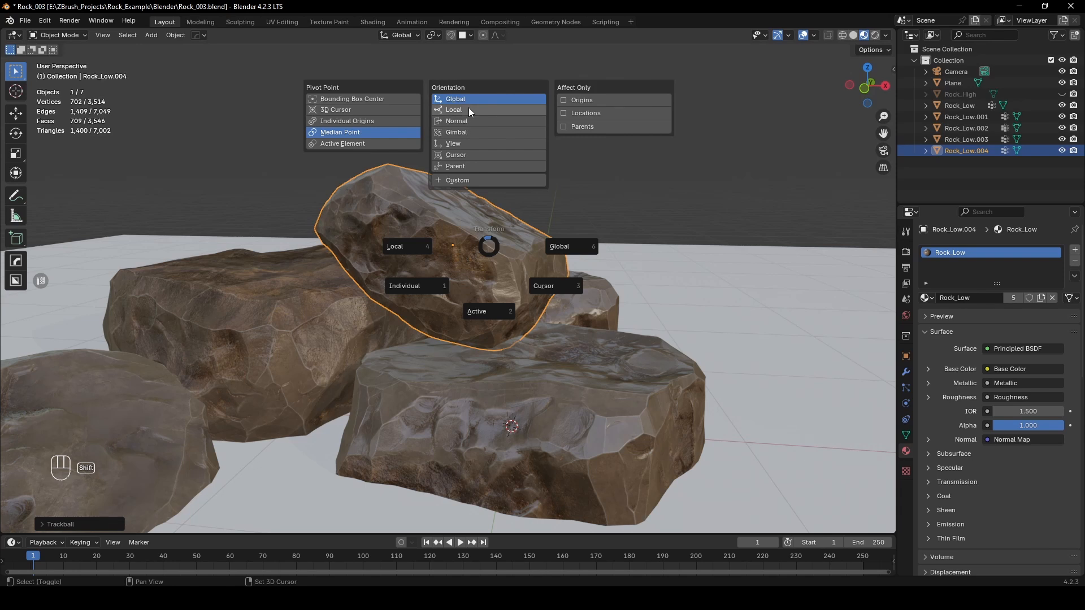
left_click(425, 243)
key("s")
key("z")
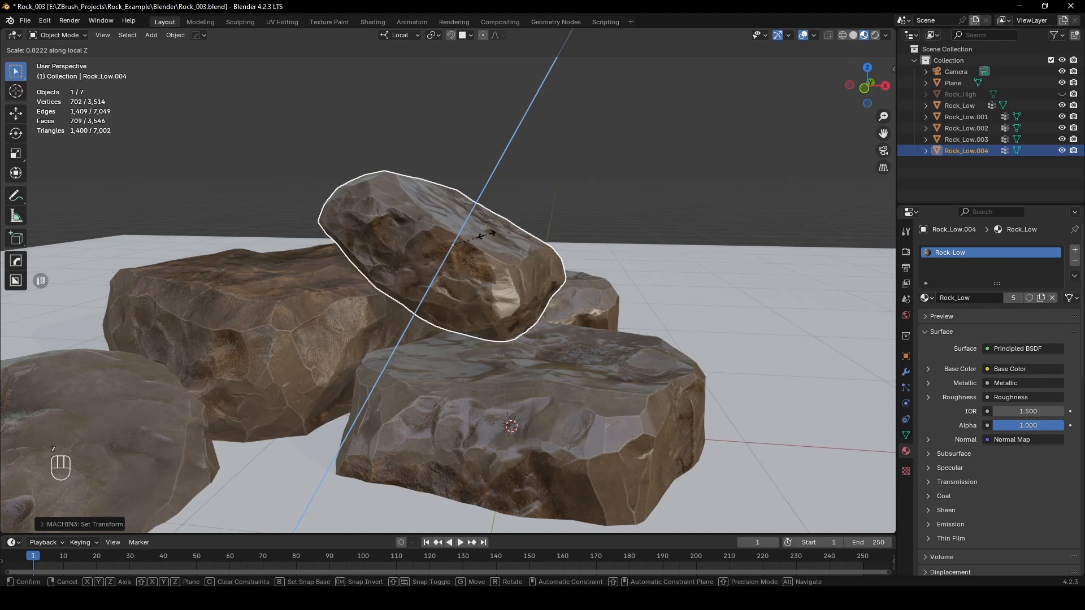
left_click(531, 235)
Step: Move the leaning top rock down closer to the front rock and re-tilt it with trackball rotation
middle_click_drag(530, 236, 507, 225)
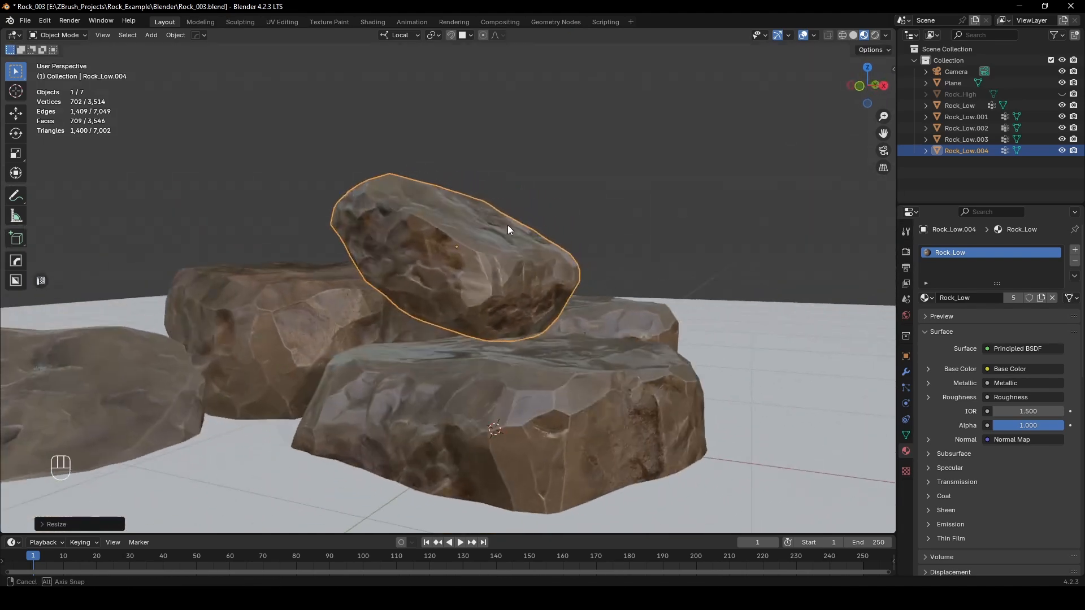
key("g")
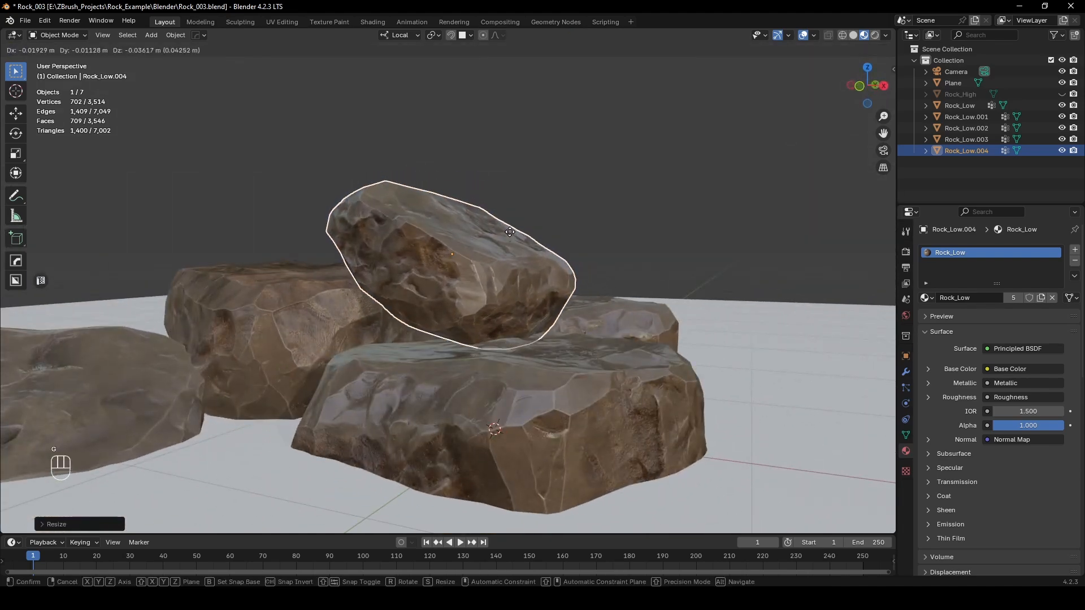
left_click(510, 231)
middle_click_drag(486, 250, 537, 264)
key("r")
key("r")
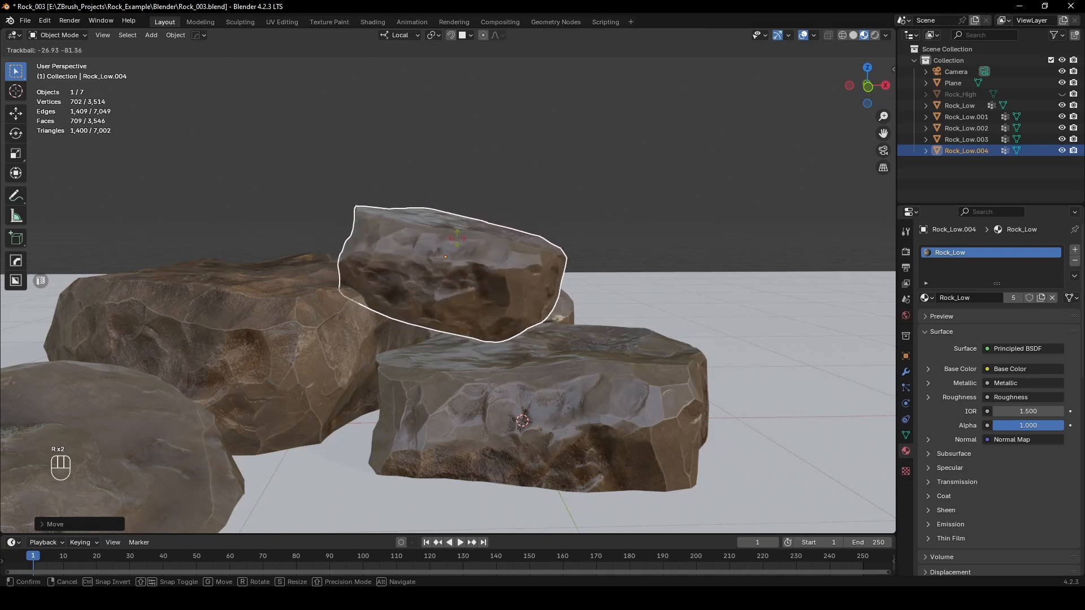
left_click(524, 236)
Step: Rotate the top rock about its local X axis and refine its tilt with another trackball rotation
key("r")
key("z")
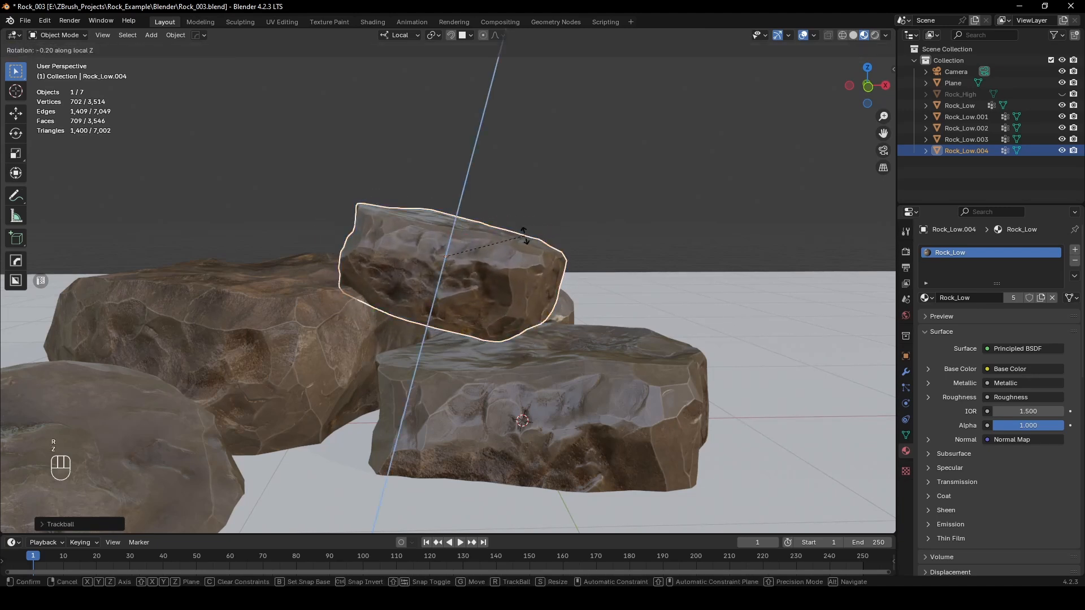
key("x")
left_click(527, 237)
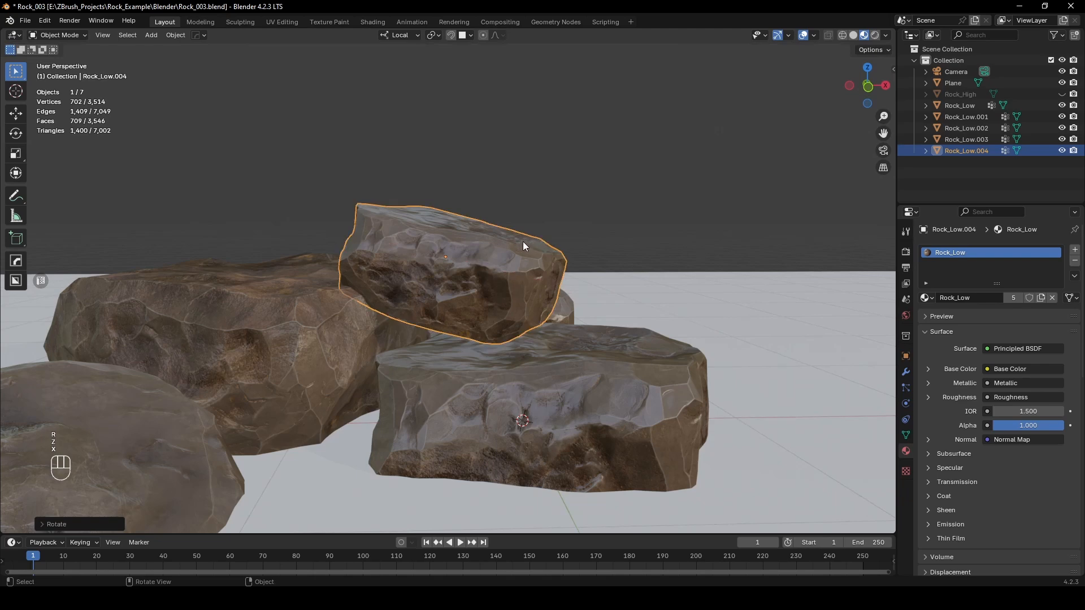
key("r")
key("r")
left_click(526, 249)
Step: Switch the transform orientation to Global and rotate the top rock about the global Z axis
mouse_move(525, 250)
middle_mouse_down()
mouse_move(510, 269)
mouse_move(547, 259)
mouse_move(507, 269)
mouse_move(527, 260)
middle_mouse_up()
key("shift+space")
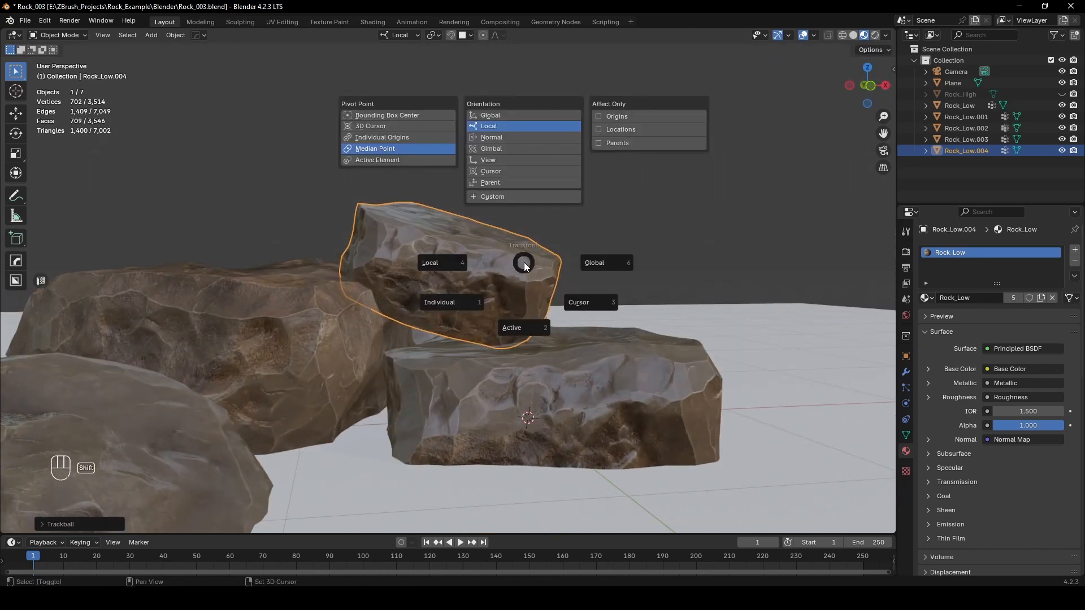
left_click(582, 263)
key("r")
key("z")
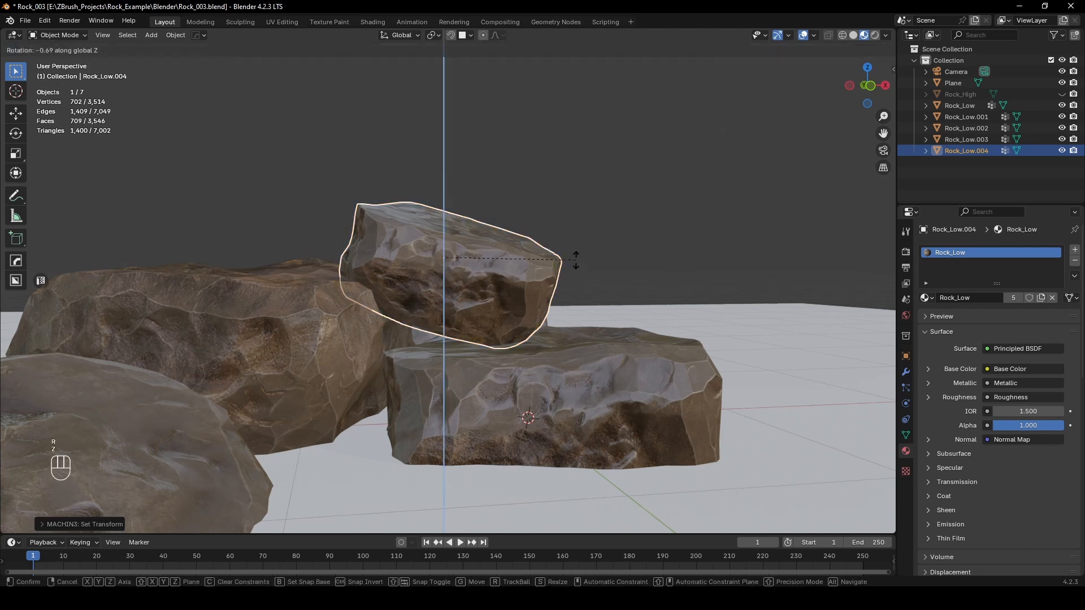
left_click(578, 259)
Step: Adjust the top rock's tilt with trackball rotation and turn it about the global Z axis
middle_click_drag(578, 258, 577, 270)
key("r")
key("r")
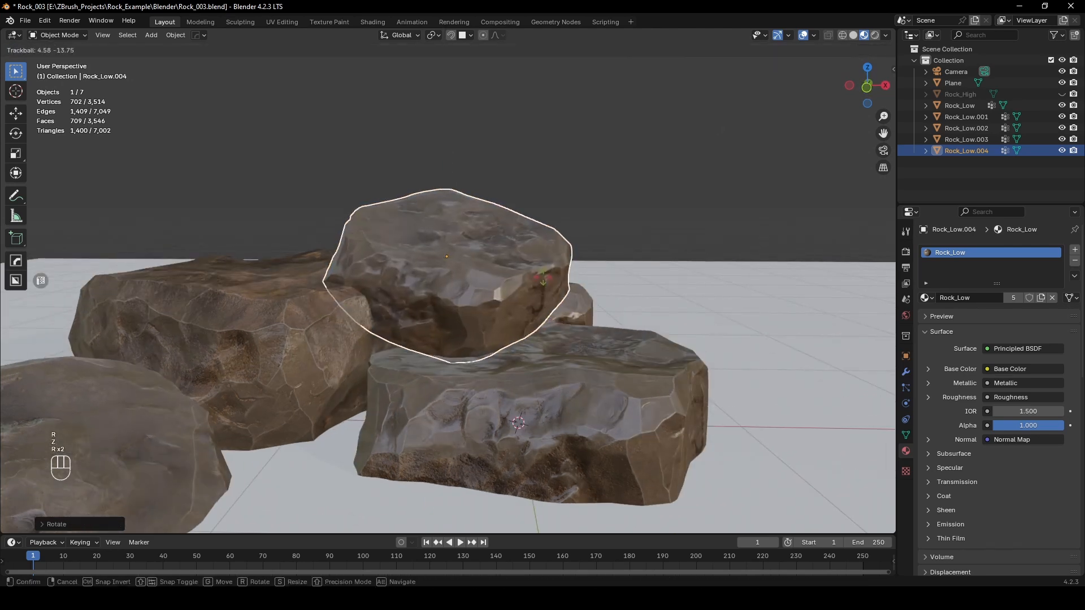
left_click(578, 269)
key("r")
key("z")
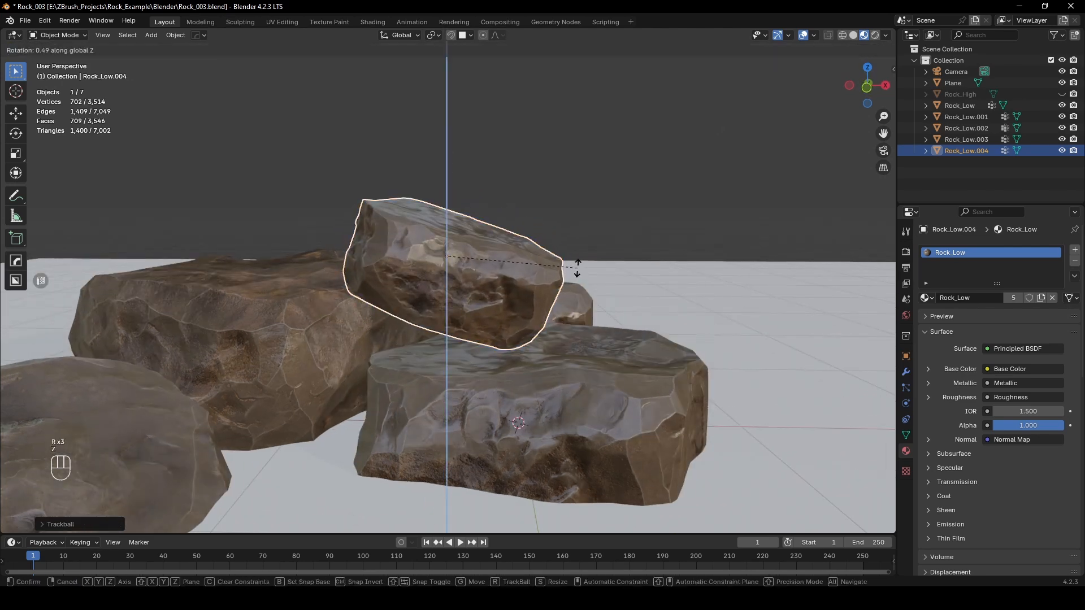
left_click(580, 259)
Step: Raise the top rock slightly along the global Z axis and try another trackball rotation on it
key("g")
key("z")
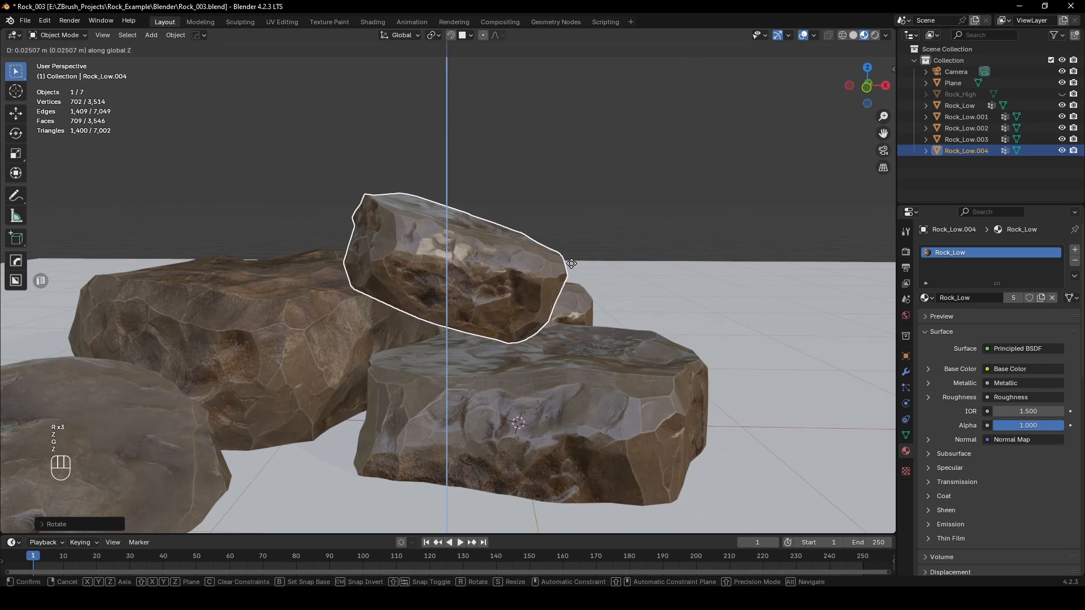
left_click(579, 259)
middle_click_drag(580, 259, 554, 284)
key("r")
key("r")
left_click(558, 309)
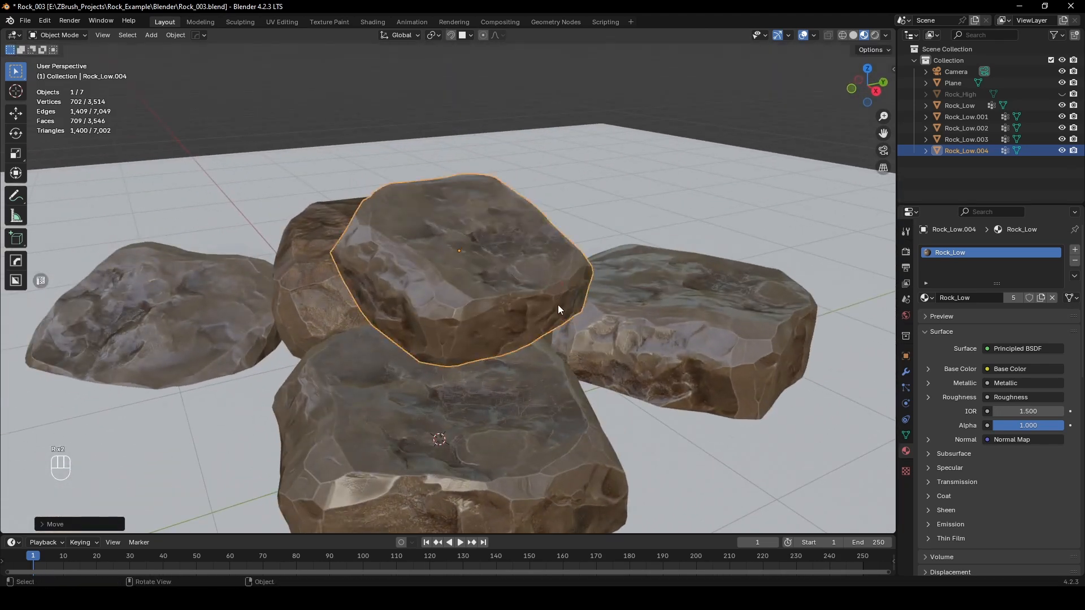
Step: Enable the Rotate object gizmo, use it to tilt the top rock onto the front rock, and deselect the rock
left_click(788, 37)
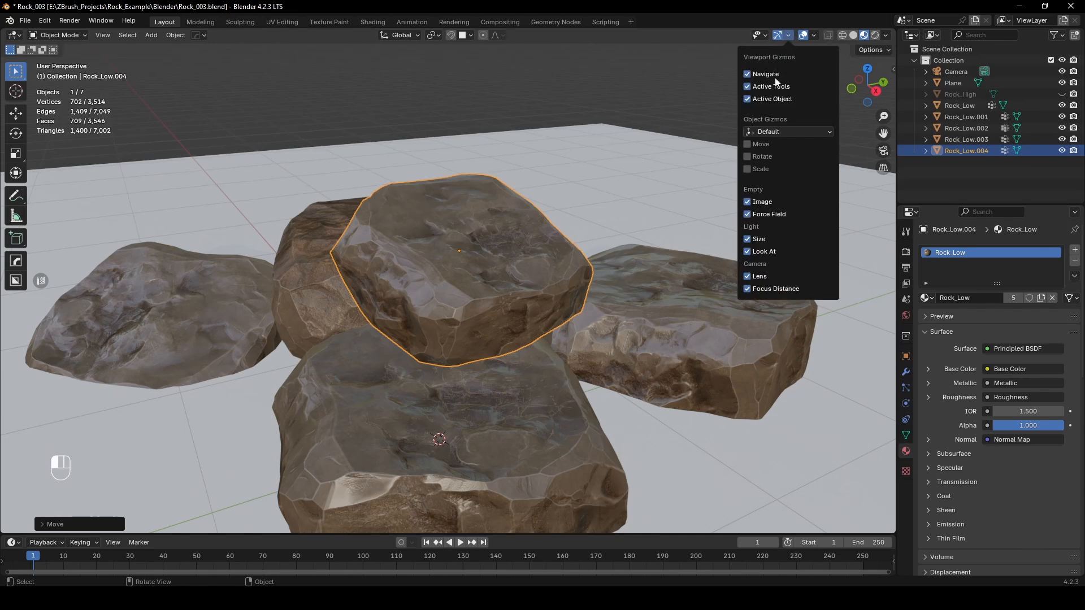
left_click(750, 158)
left_click_drag(460, 266, 478, 243)
middle_click_drag(429, 285, 478, 273)
scroll(477, 274, "down", 3)
middle_click_drag(581, 200, 582, 168)
left_click(589, 164)
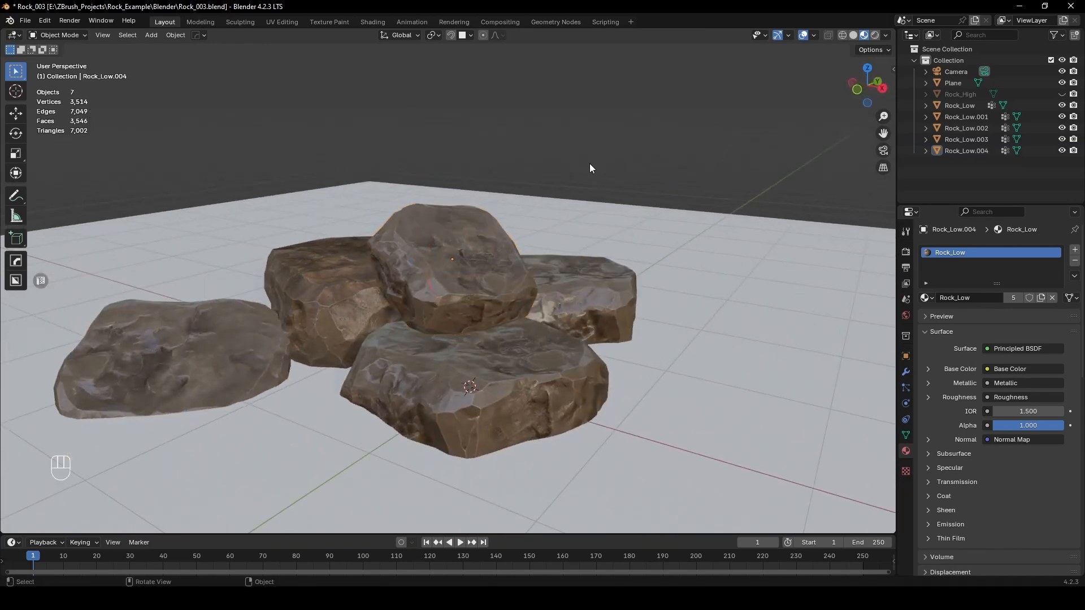
Step: Duplicate the separate rock Rock_Low.003 beside the pile and raise the copy along the global Z axis
key("w")
right_click(554, 194)
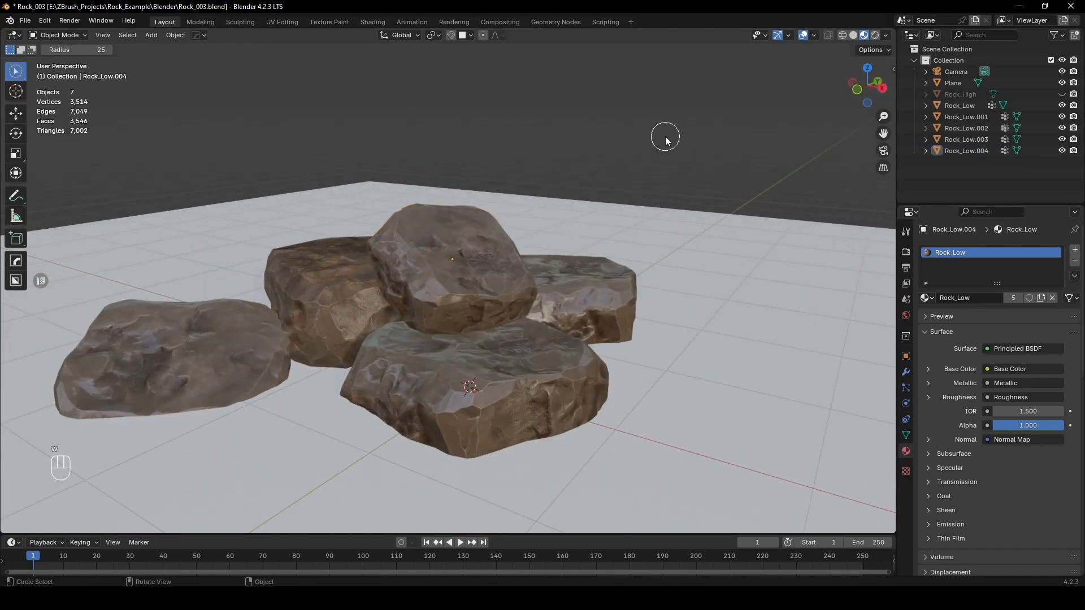
middle_click_drag(382, 278, 459, 267)
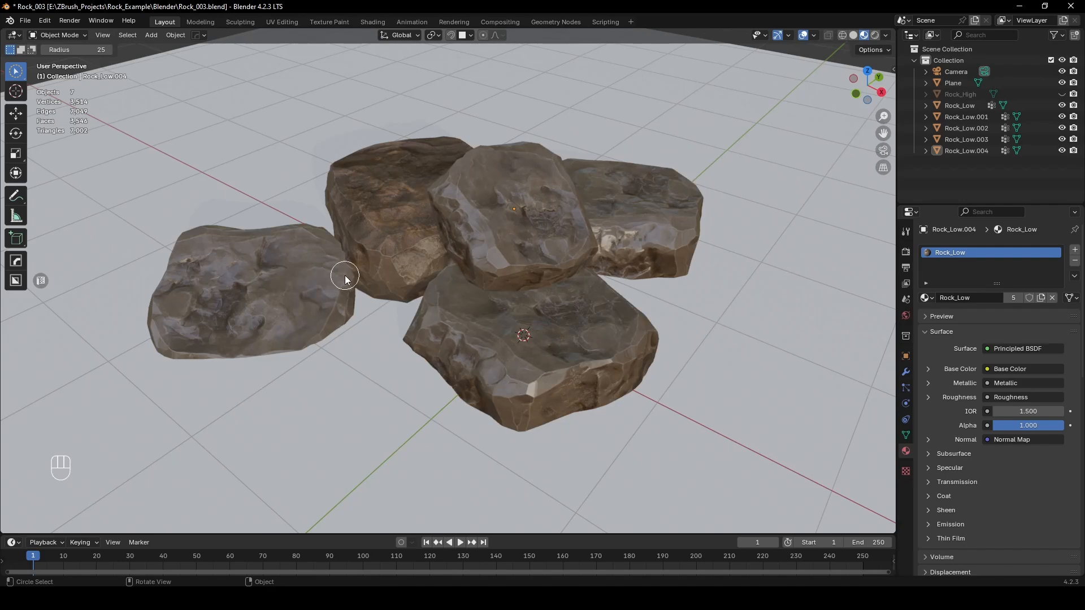
left_click(327, 279)
middle_click_drag(326, 280, 461, 321)
key("shift+d")
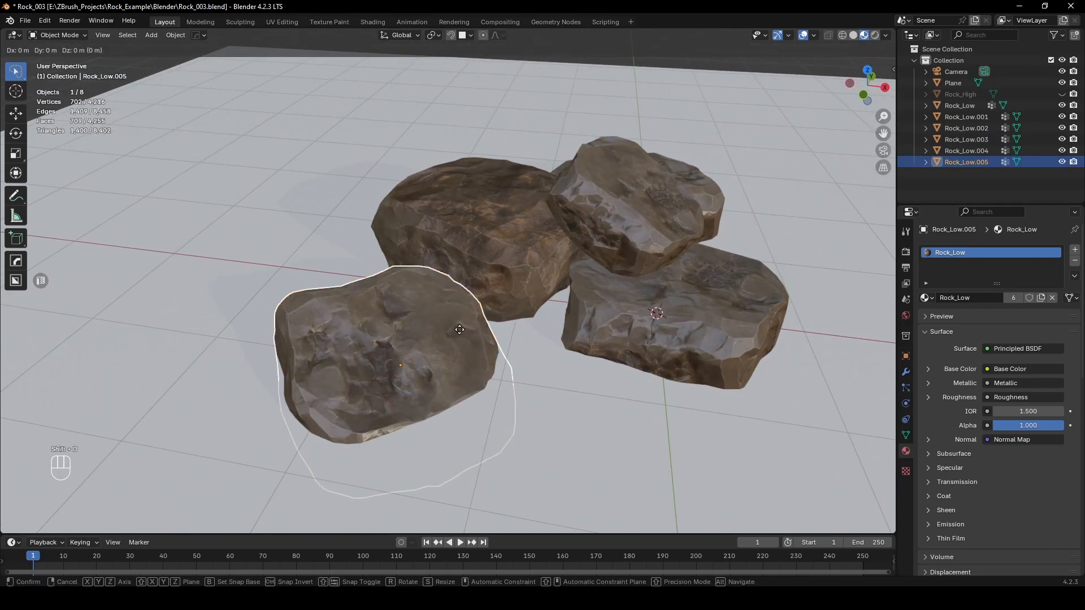
key("z")
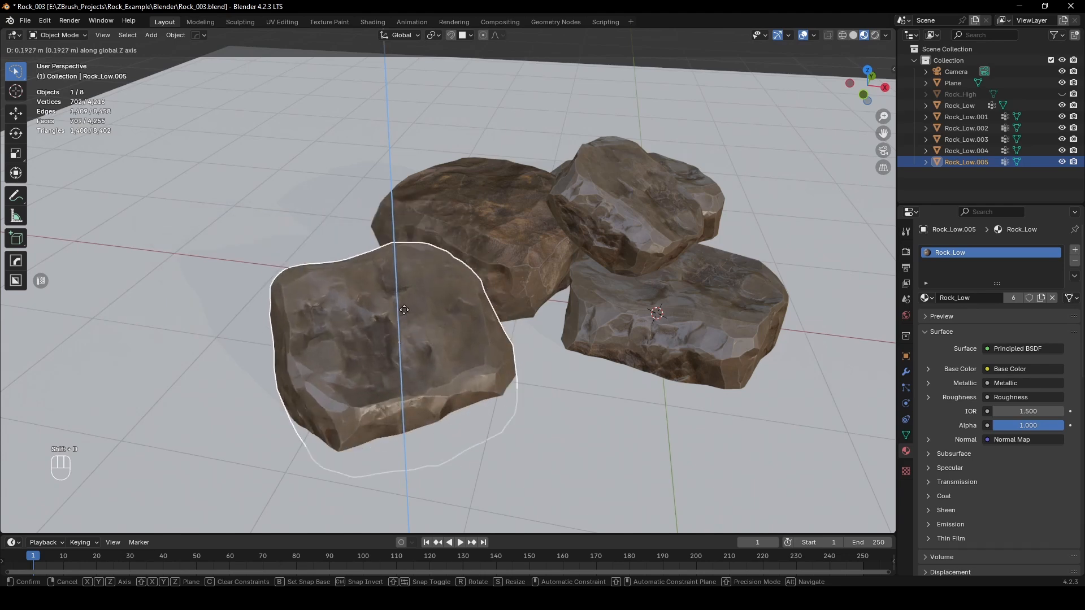
left_click(412, 317)
middle_click_drag(421, 261, 435, 347)
key("g")
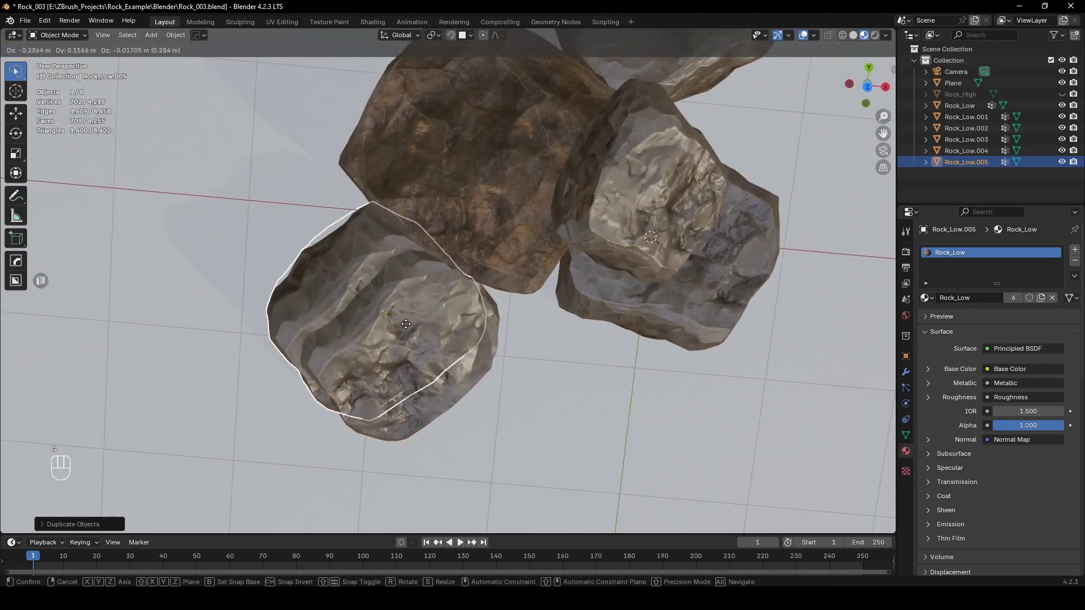
middle_click(406, 324)
left_click(433, 328)
middle_click_drag(433, 328, 486, 334, "alt")
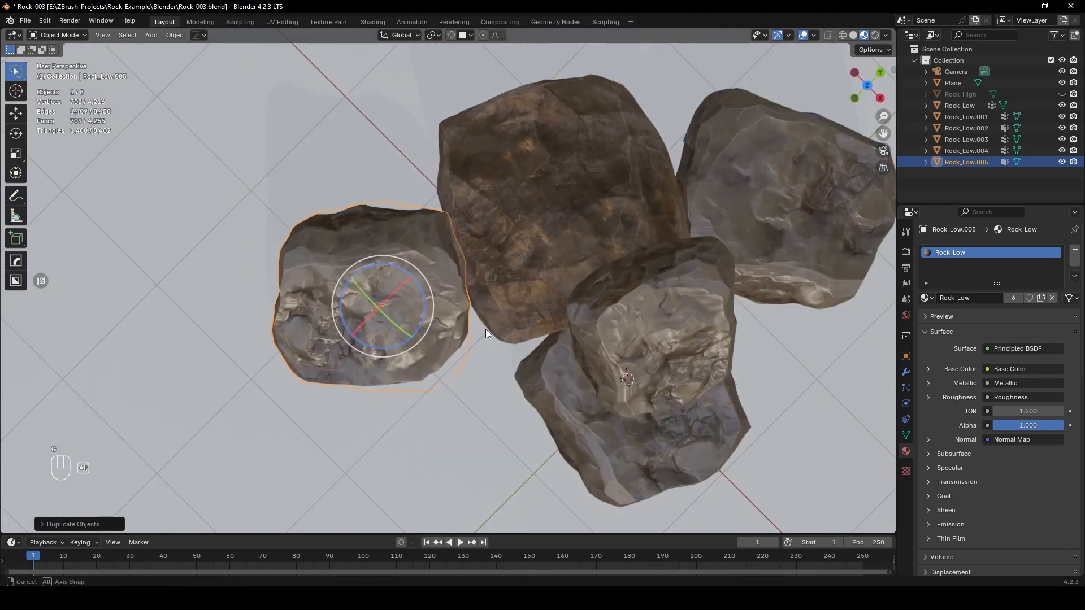
Step: Return to the plain selection tool and turn off the Rotate object gizmo
key("w")
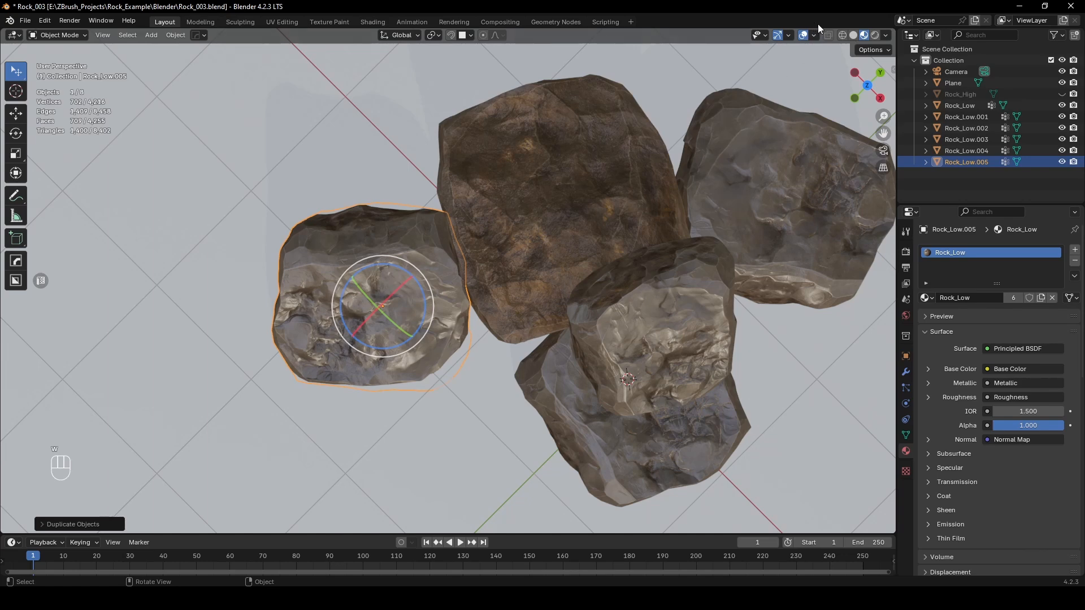
left_click(814, 35)
left_click(789, 37)
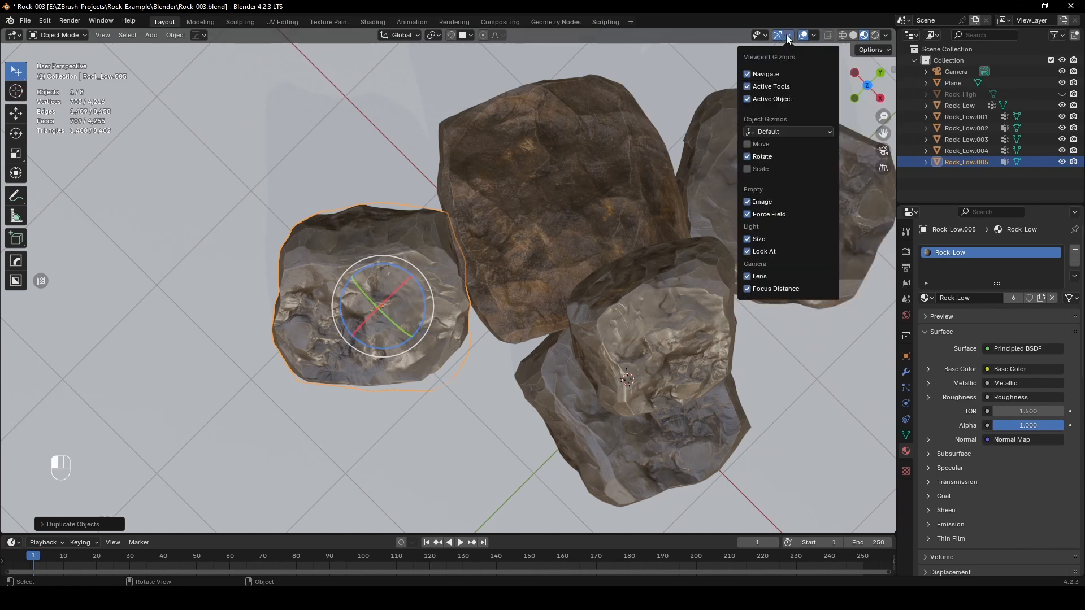
left_click(750, 156)
Step: Move the copied rock behind its original, beside the brown rock, and rotate it in the current view
scroll(444, 281, "down", 2)
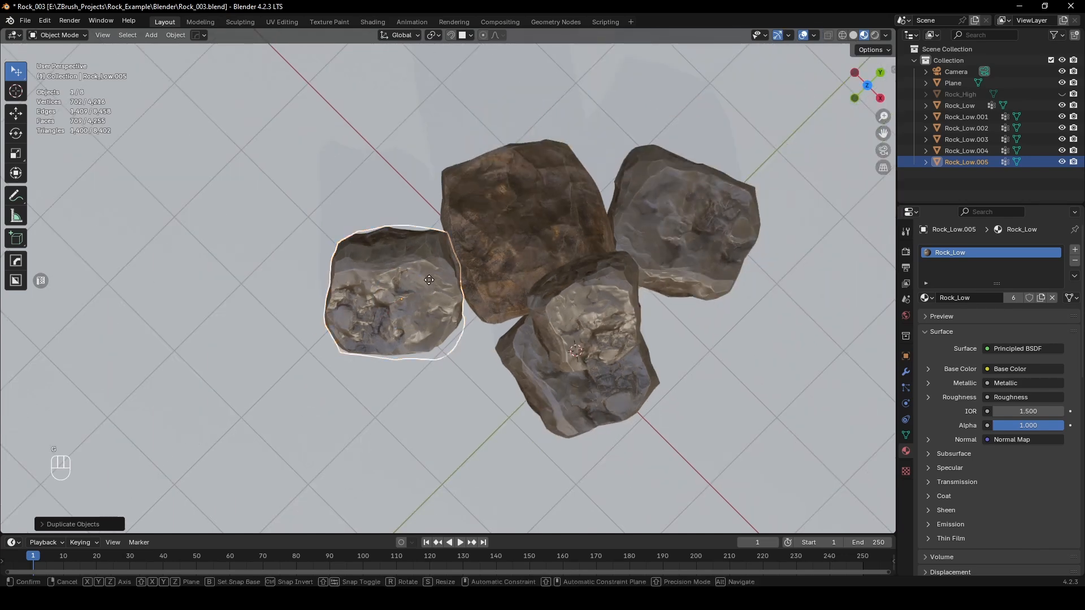
key("g")
key("r")
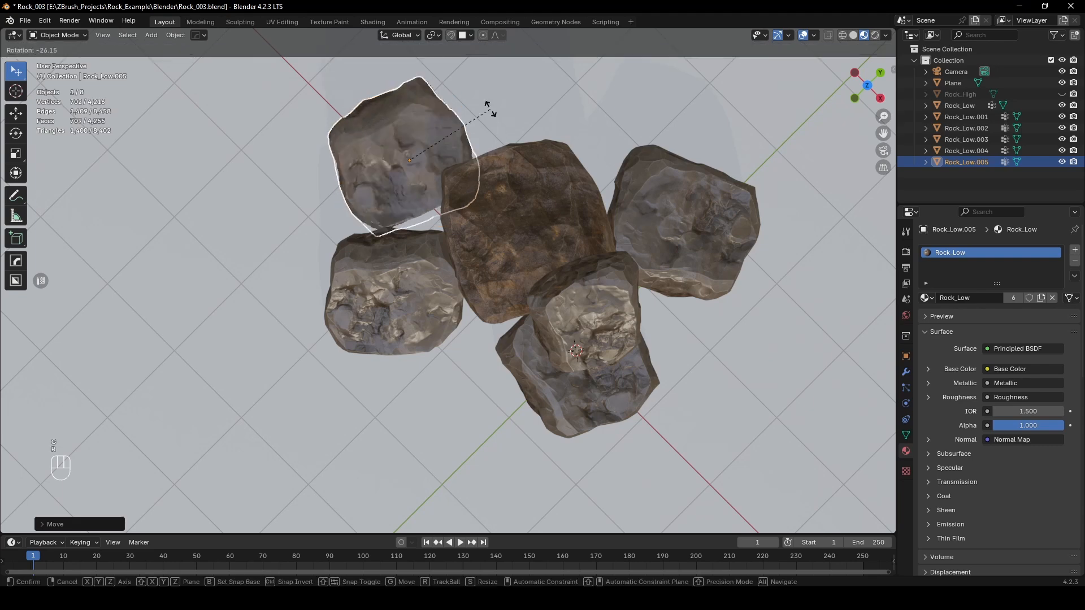
left_click(344, 155)
Step: Scale the copied rock up uniformly by about 1.38 and rotate it about the global Z axis
middle_click_drag(344, 155, 319, 270)
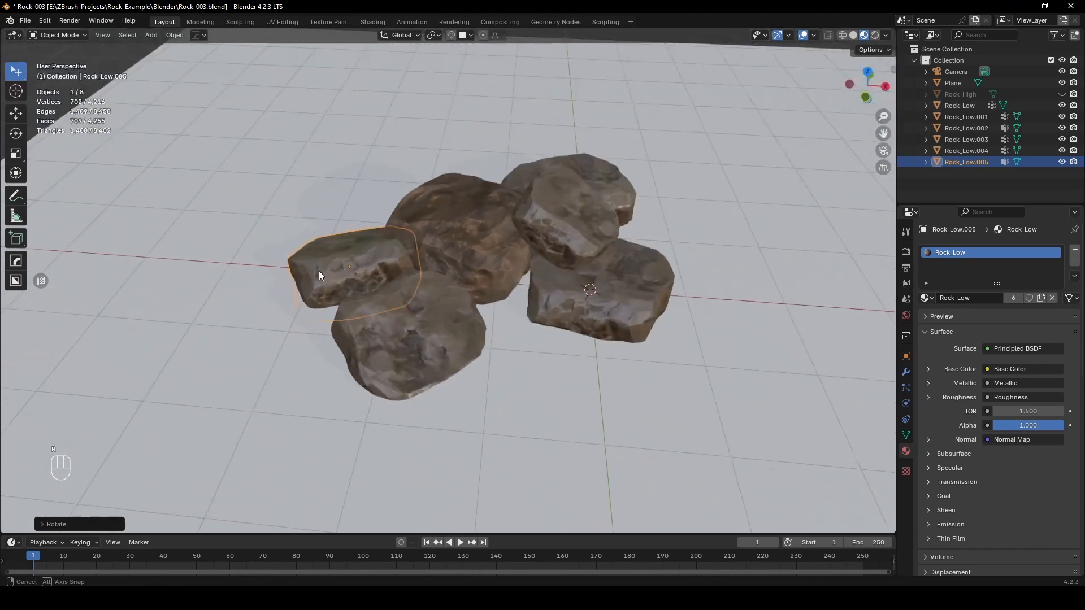
key("s")
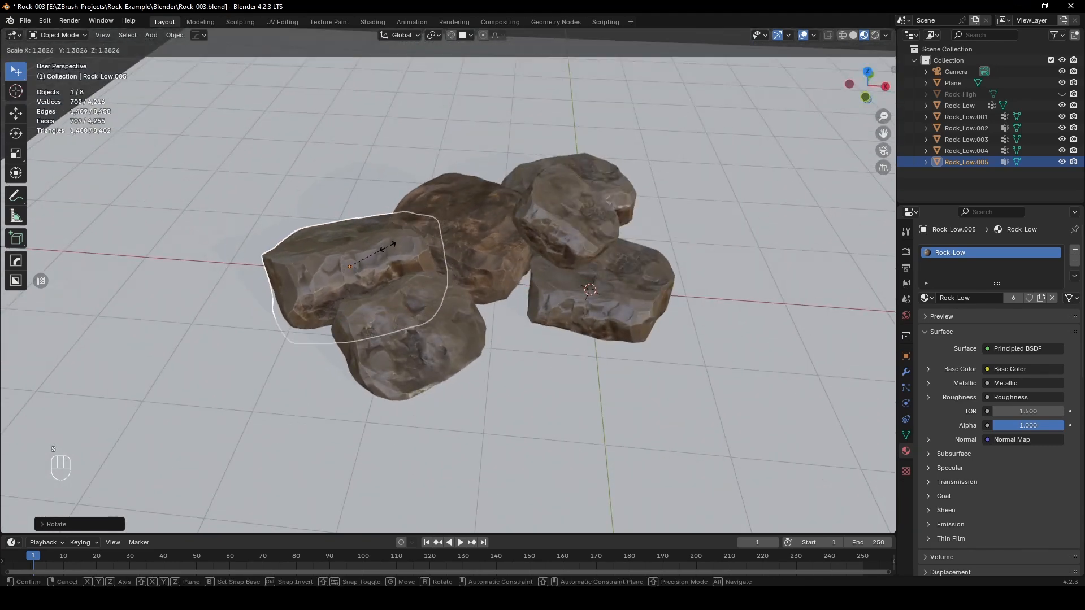
left_click(390, 246)
middle_click_drag(390, 246, 401, 257)
key("r")
key("z")
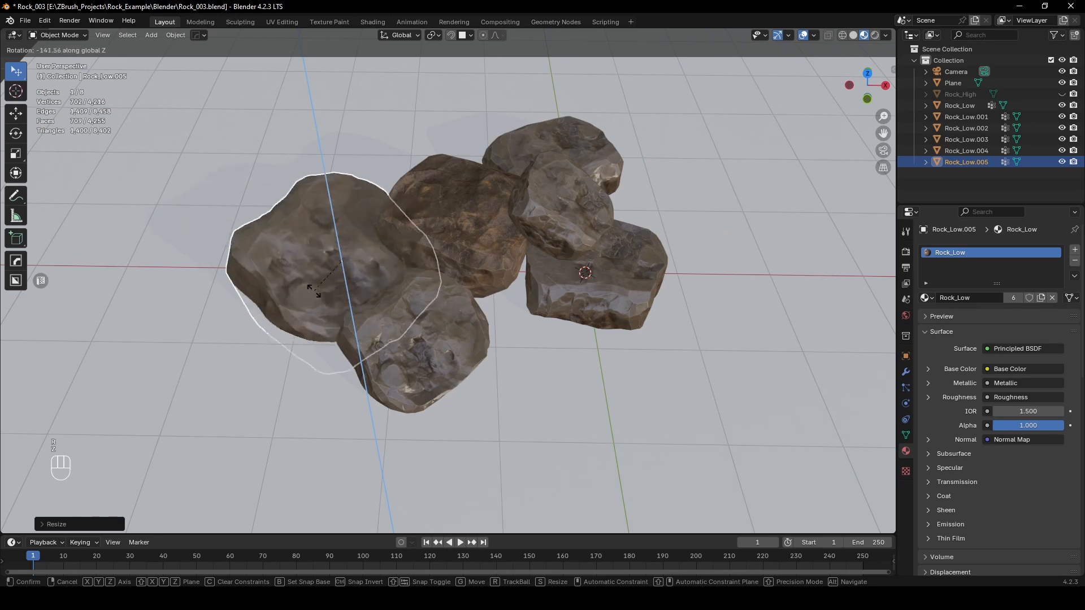
left_click(352, 276)
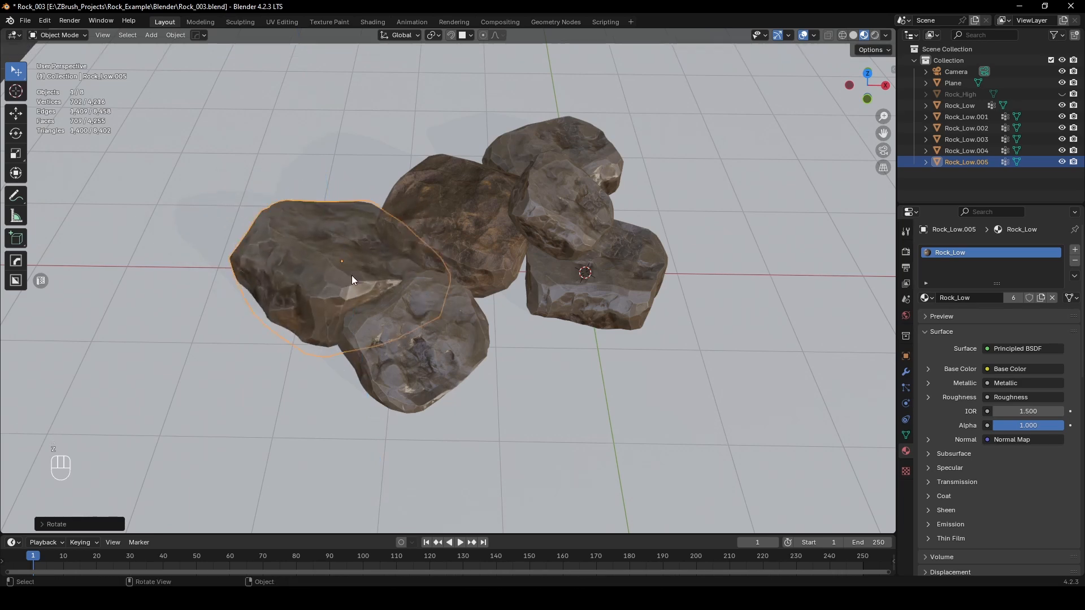
Step: In the top view, move the enlarged copy farther back, clear of the small rock and next to the brown rock
key("KP_7")
key("g")
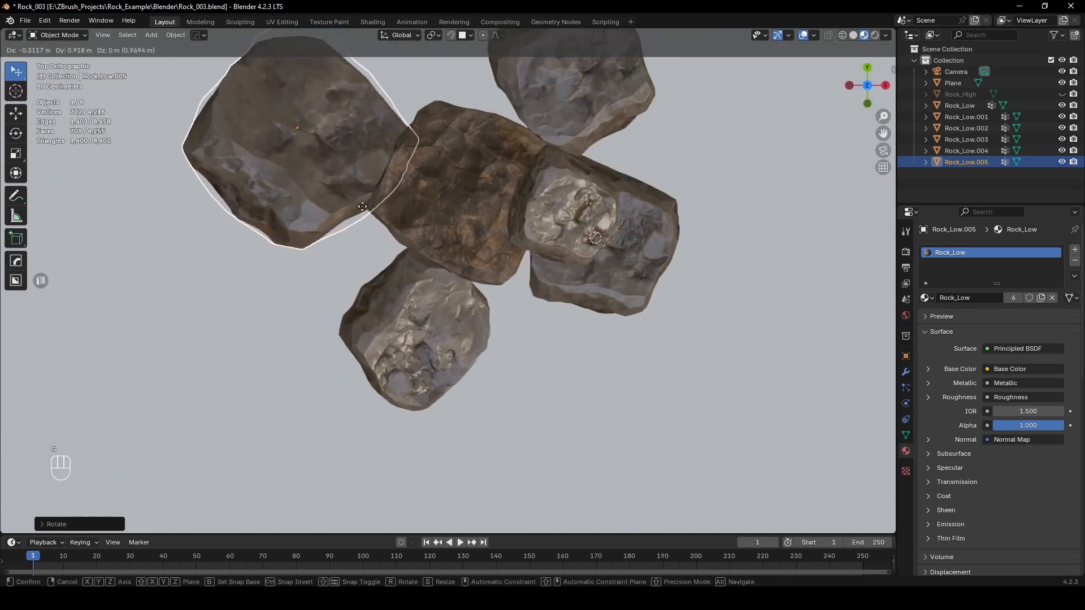
left_click(343, 211)
middle_click_drag(396, 248, 379, 269)
Step: Select the small outer rock Rock_Low.003 and raise it along the global Z axis
left_click(271, 339)
key("g")
key("z")
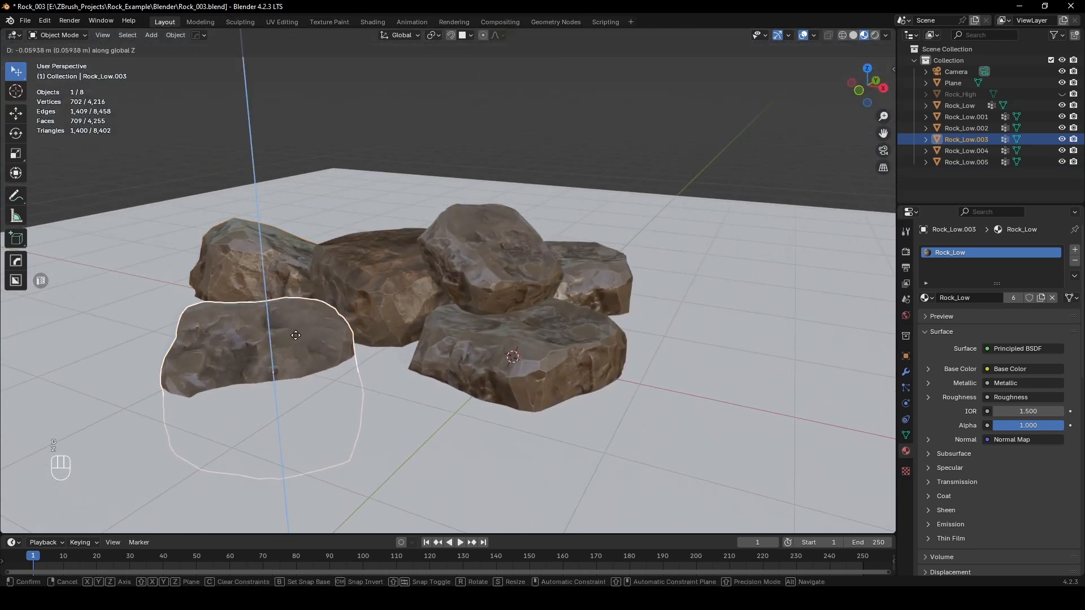
left_click(294, 315)
Step: Scale Rock_Low.003 down uniformly and readjust its height along the global Z axis
mouse_move(487, 278)
middle_mouse_down()
mouse_move(458, 290)
mouse_move(487, 282)
middle_mouse_up()
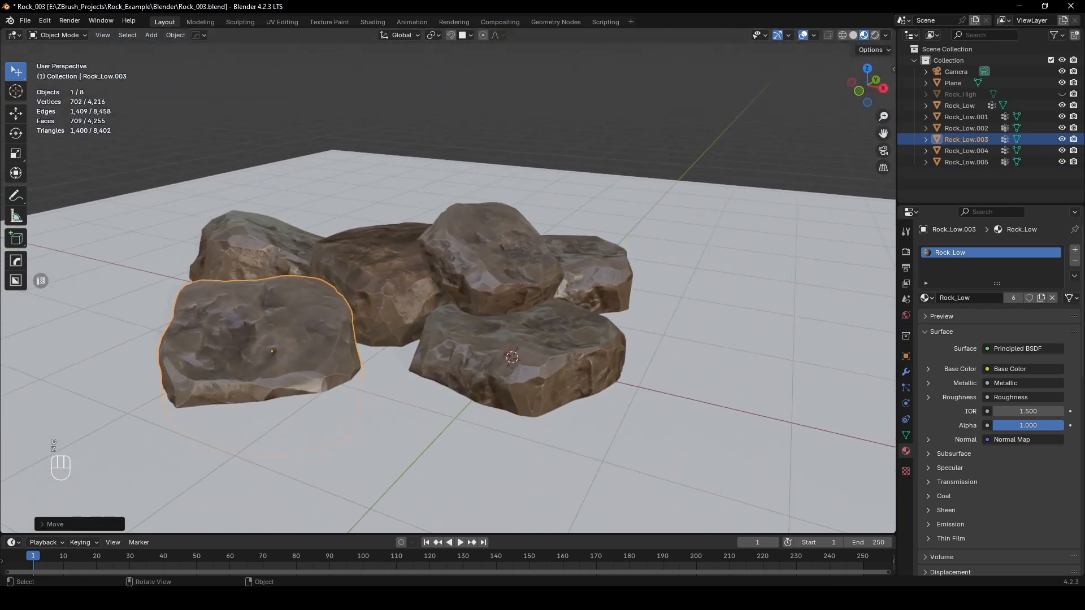
key("s")
left_click(454, 289)
key("g")
key("z")
left_click(380, 297)
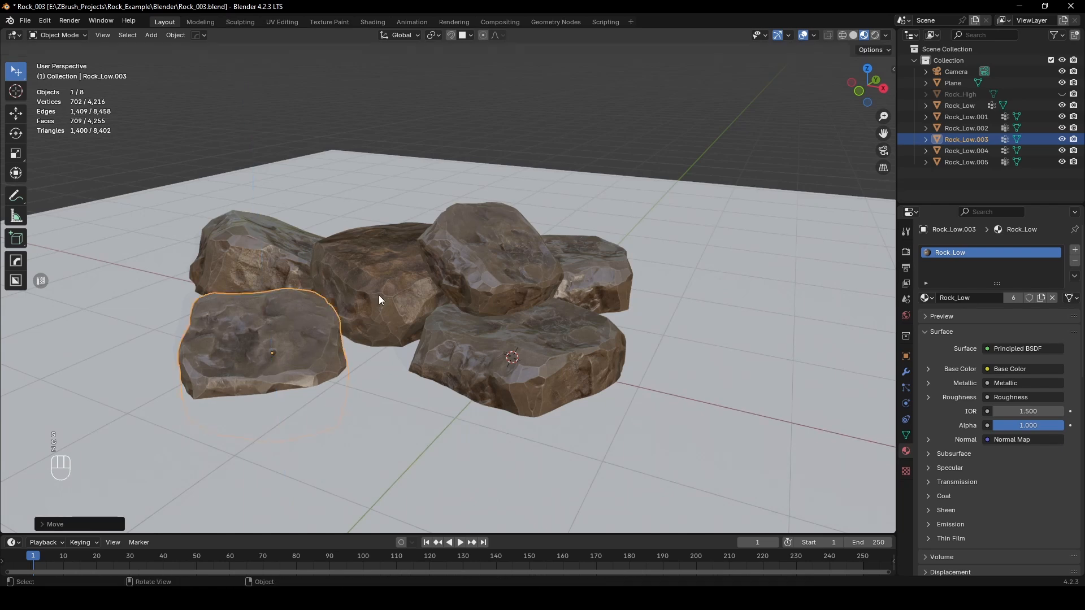
Step: In the top view, move Rock_Low.003 close against the brown rock
middle_click_drag(414, 287, 394, 382)
key("g")
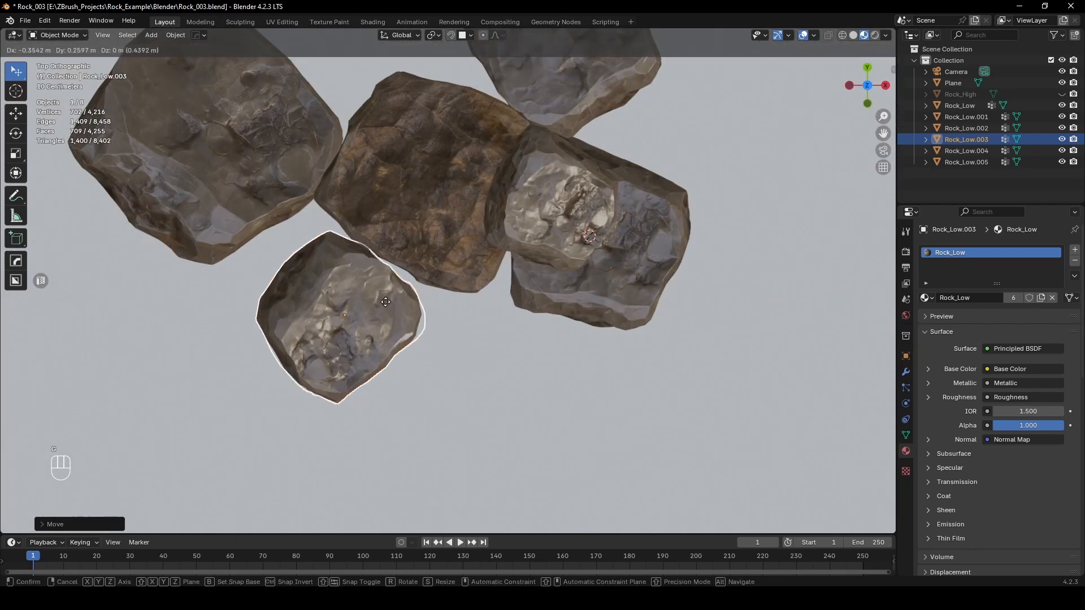
left_click(382, 287)
Step: Move Rock_Low.002 farther back beside the brown rock, rotate it, and readjust its position
middle_click_drag(382, 288, 472, 337)
left_click(622, 279)
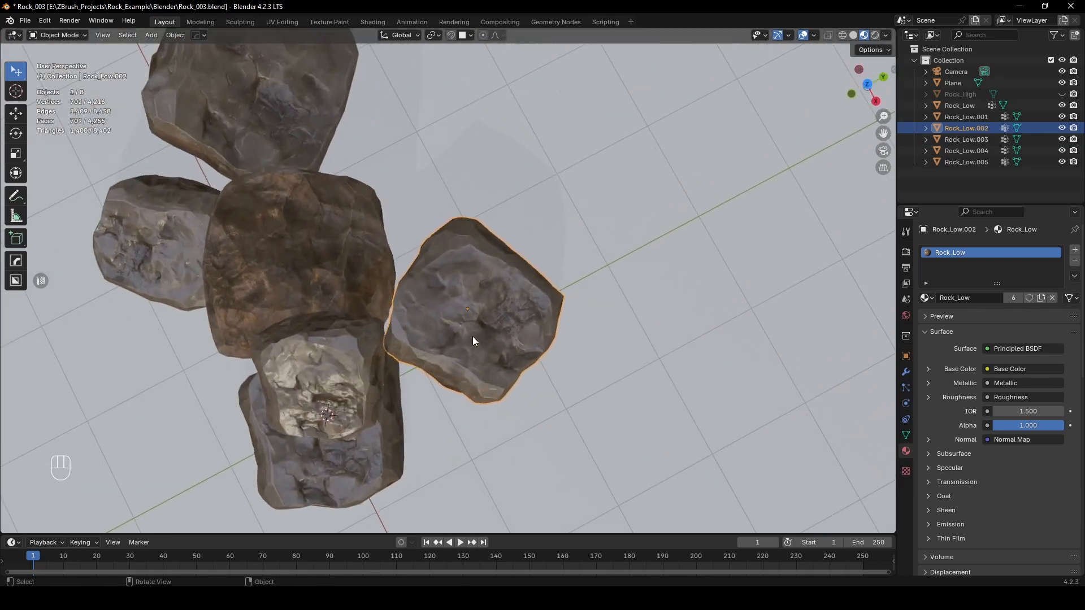
key("g")
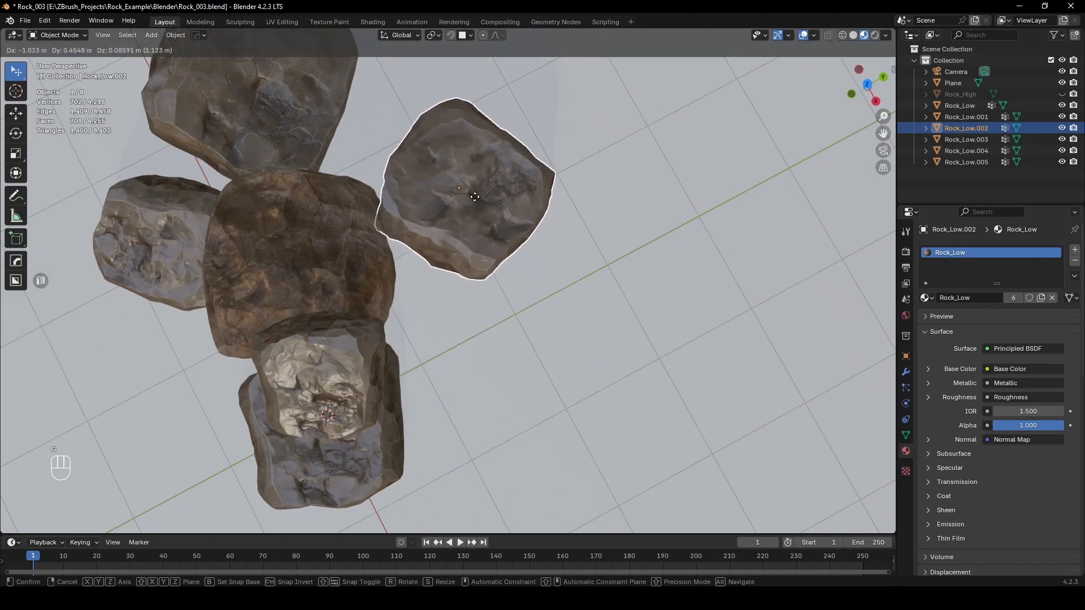
left_click(448, 180)
key("r")
left_click(452, 205)
key("g")
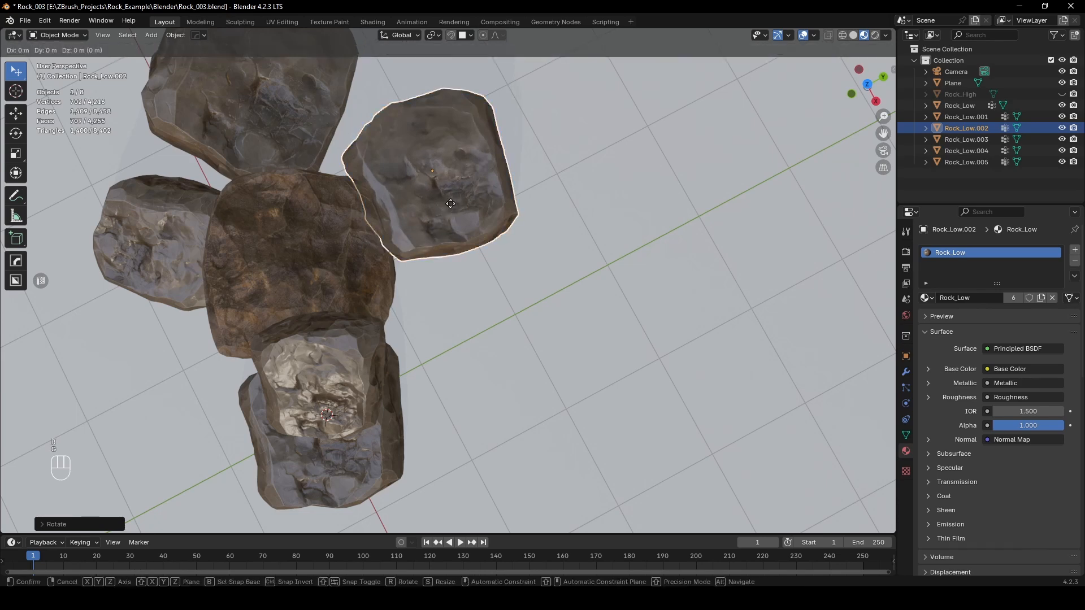
left_click(473, 225)
middle_click_drag(472, 225, 477, 253)
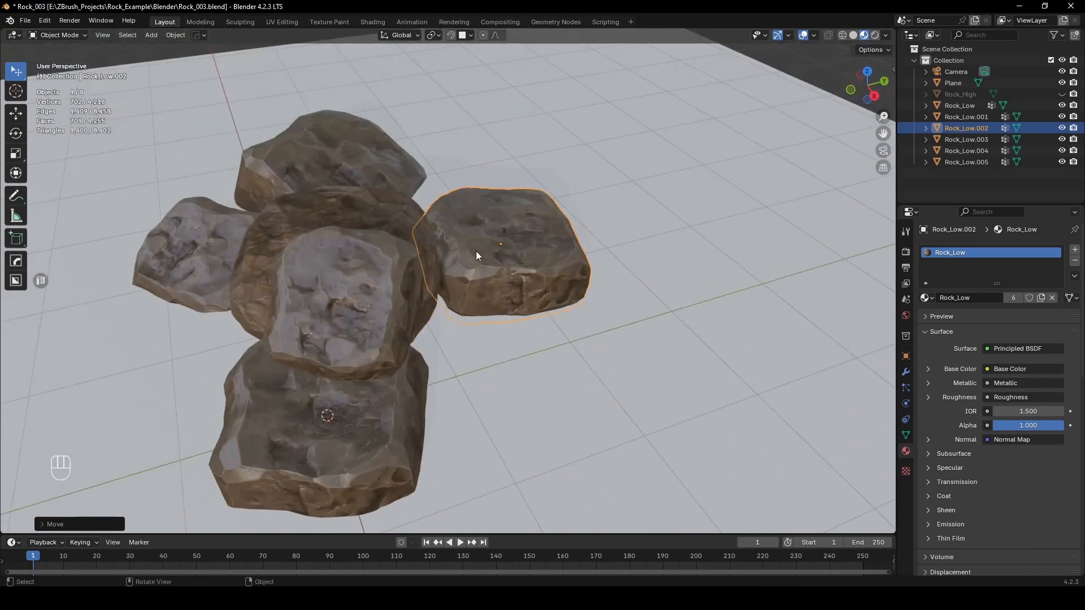
left_click(432, 289)
middle_click_drag(432, 289, 451, 274)
key("g")
key("z")
right_click(506, 276)
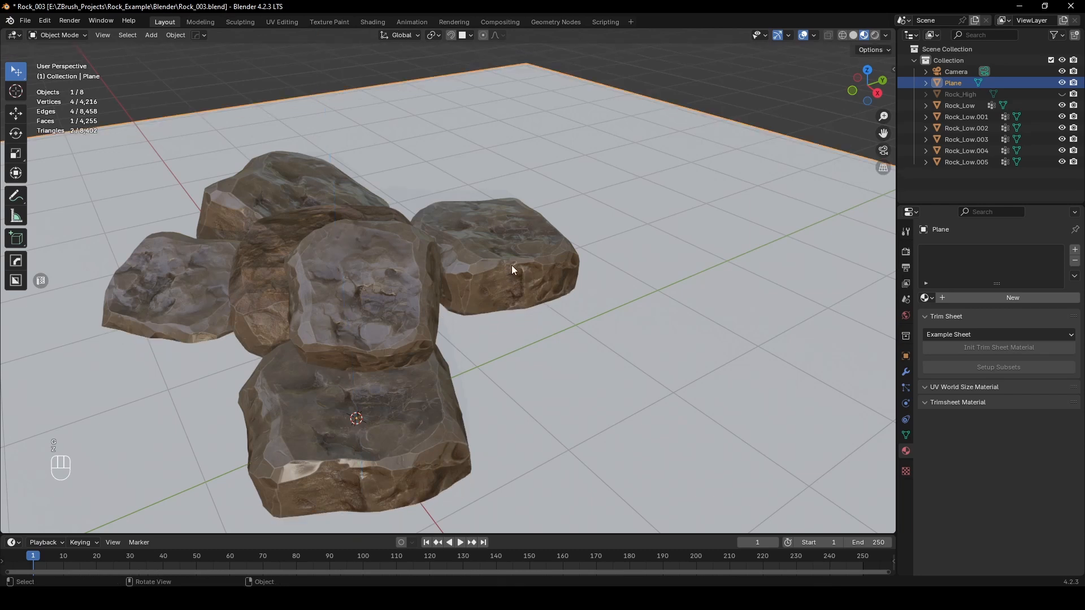
Step: Lower Rock_Low.002 along the global Z axis so its base sinks into the ground plane
left_click(511, 266)
key("g")
key("z")
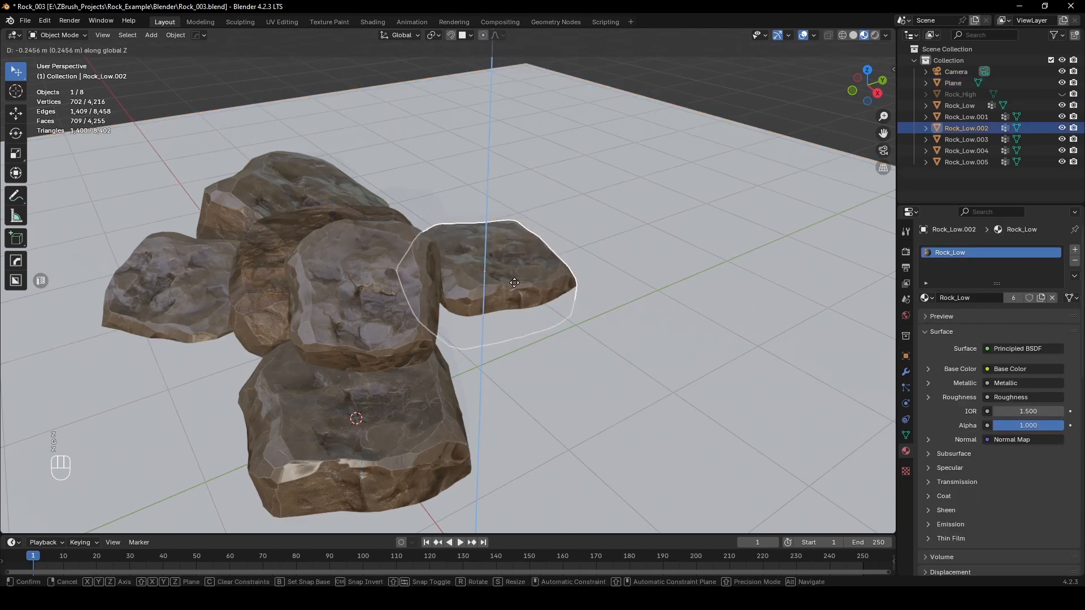
left_click(514, 282)
Step: Rotate Rock_Low.002 around the global Z axis, clear the selection, and check the rock pile through the camera
key("r")
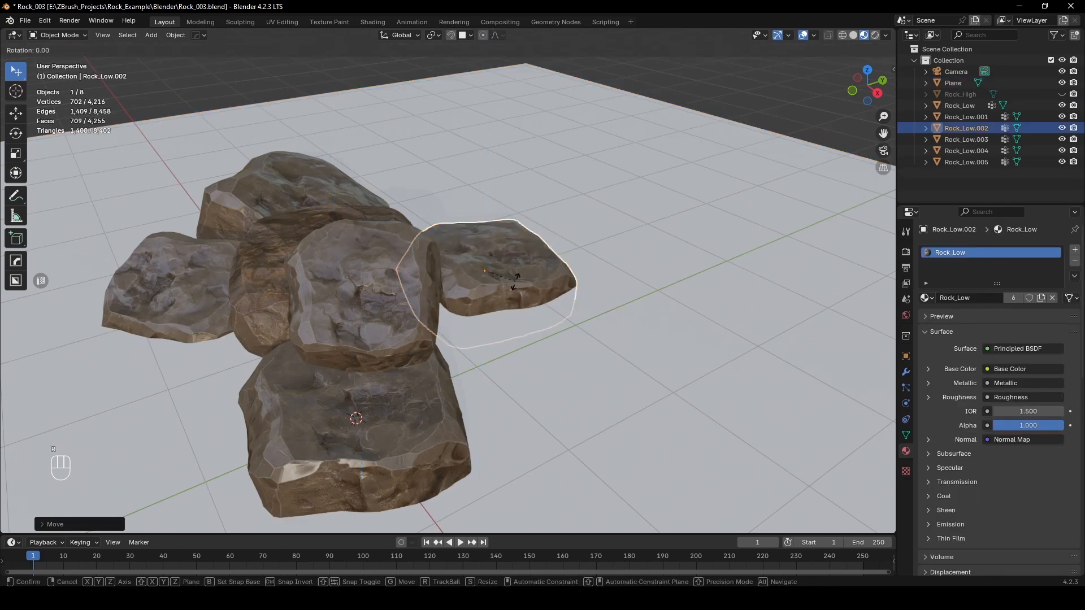
right_click(503, 296)
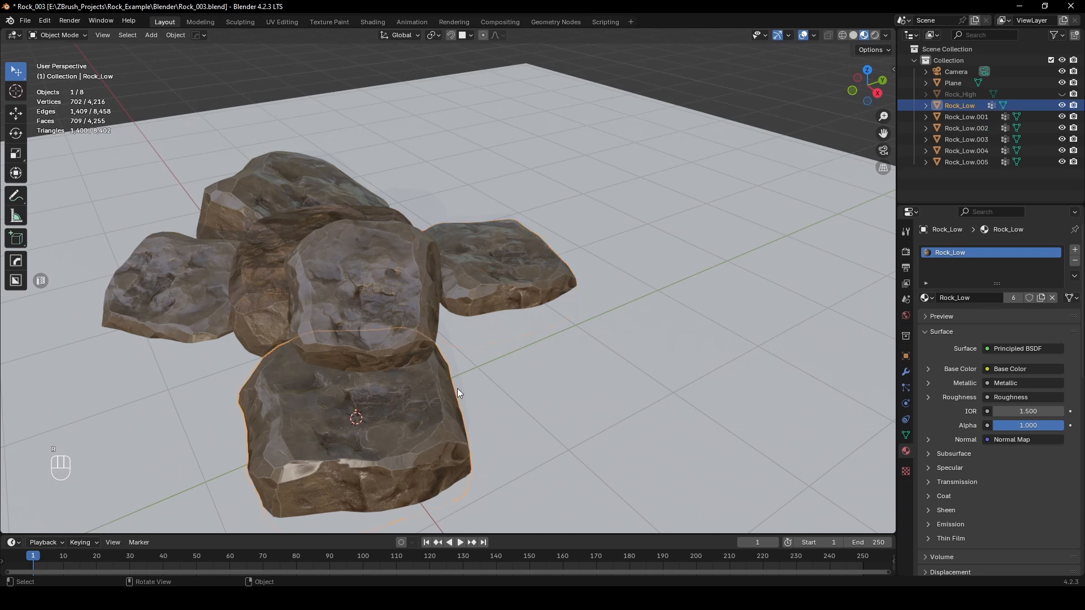
key("r")
key("z")
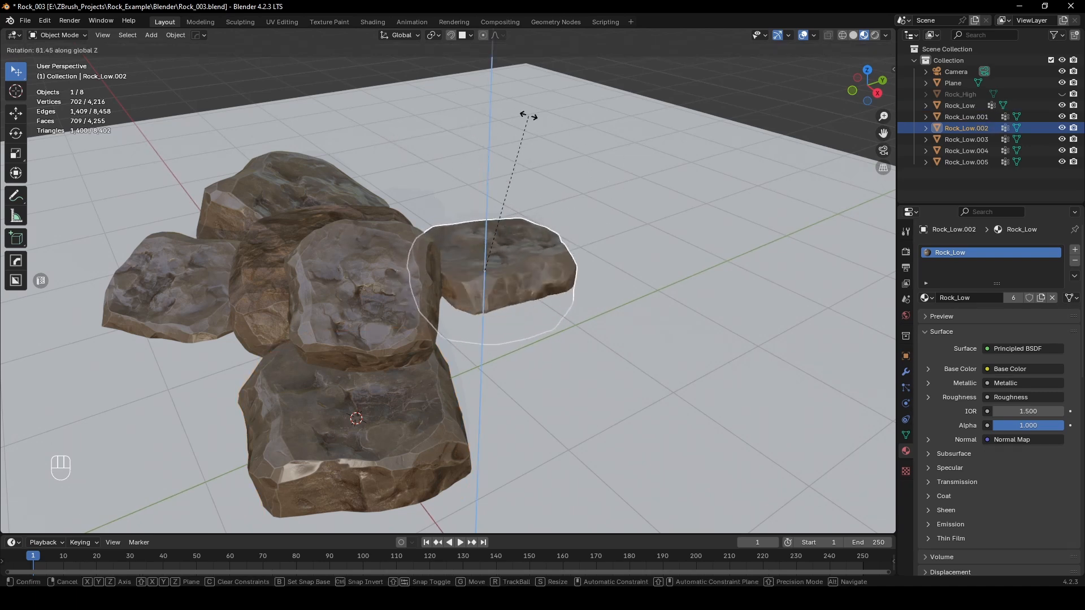
left_click(549, 116)
middle_click_drag(548, 116, 428, 273)
left_click(564, 167)
key("KP_0")
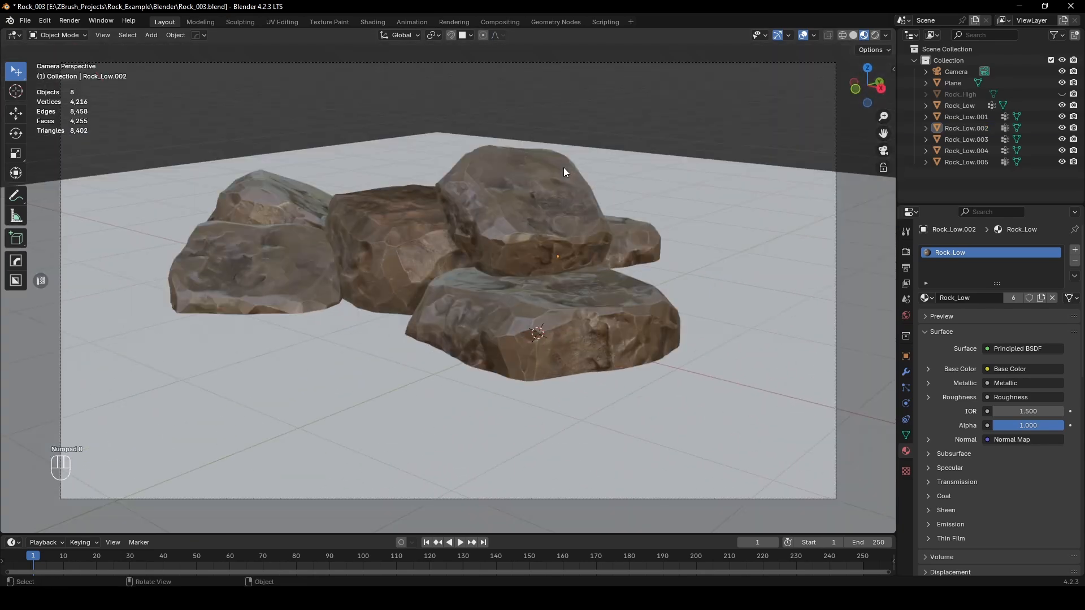
Step: Select the ground plane and create a new material for it in the Shading workspace
left_click(673, 209)
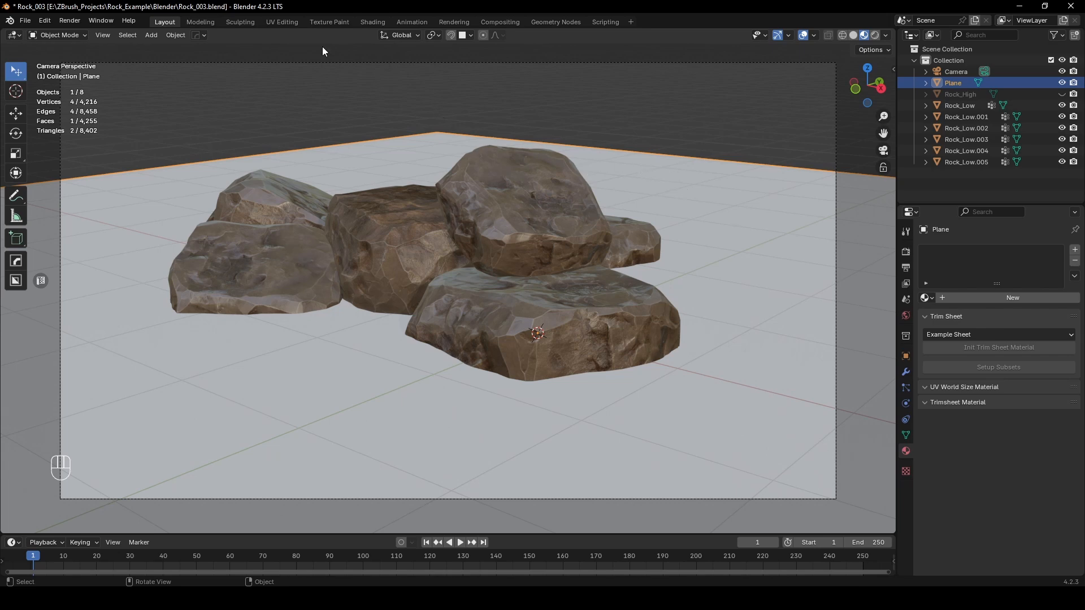
left_click(372, 23)
scroll(629, 166, "down", 5)
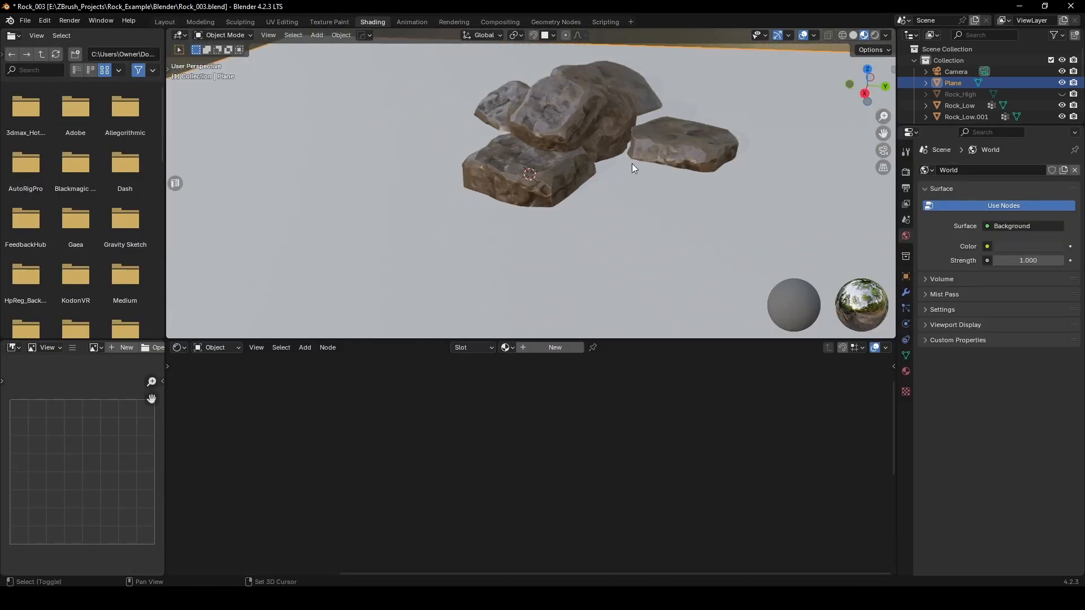
mouse_move(632, 164)
middle_mouse_down()
mouse_move(596, 233)
mouse_move(609, 248)
middle_mouse_up()
left_click(560, 349)
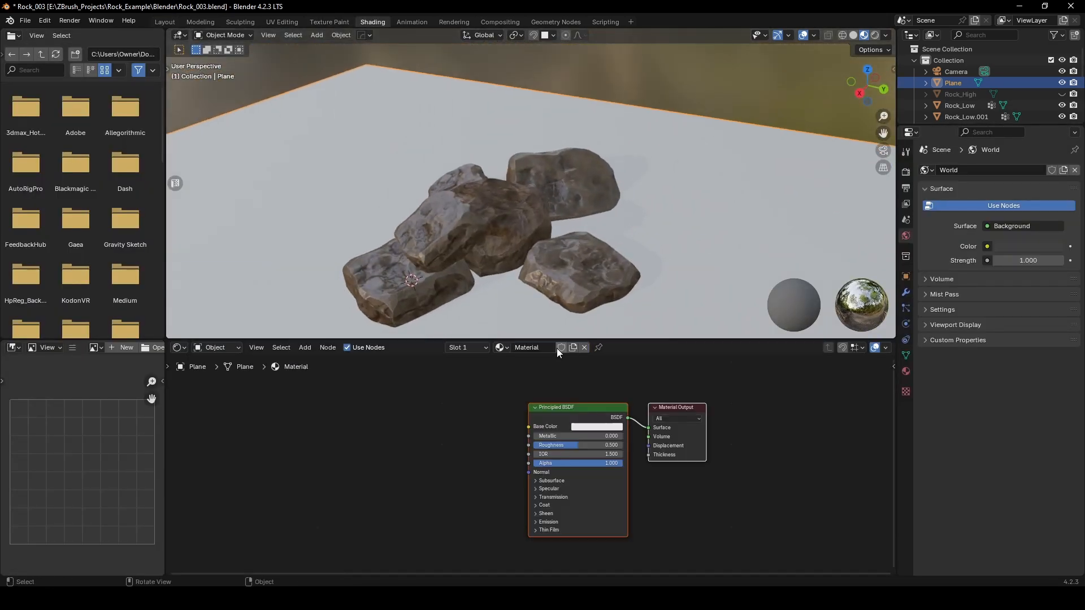
Step: Use Principled Texture Setup on the Principled BSDF to load all four aerial_ground_rock 4k maps from the aerial_ground_rock_4k.blend textures folder
left_click(573, 414)
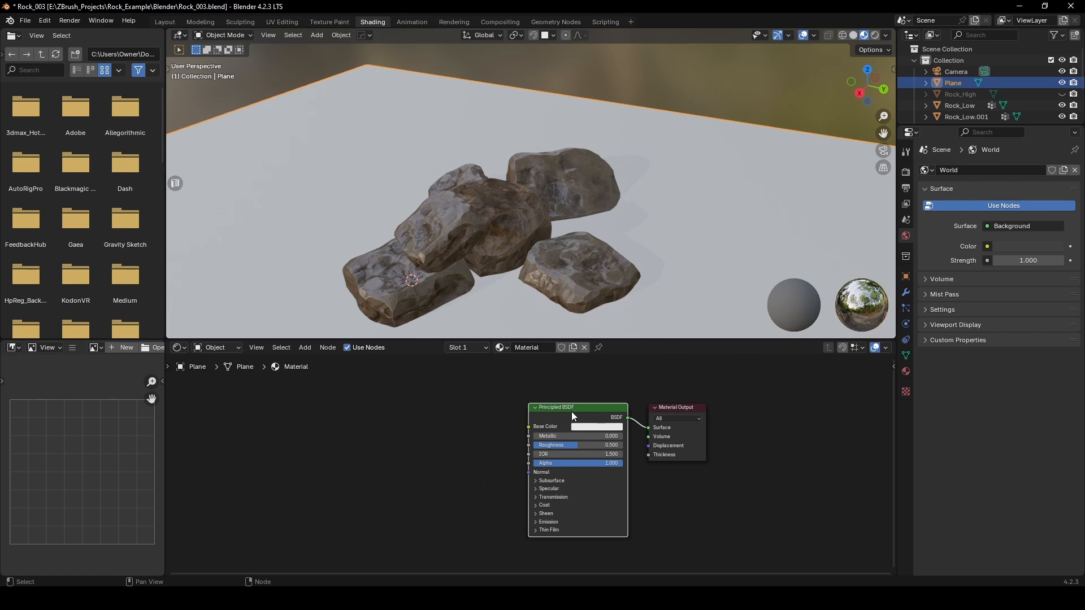
key("ctrl+shift+t")
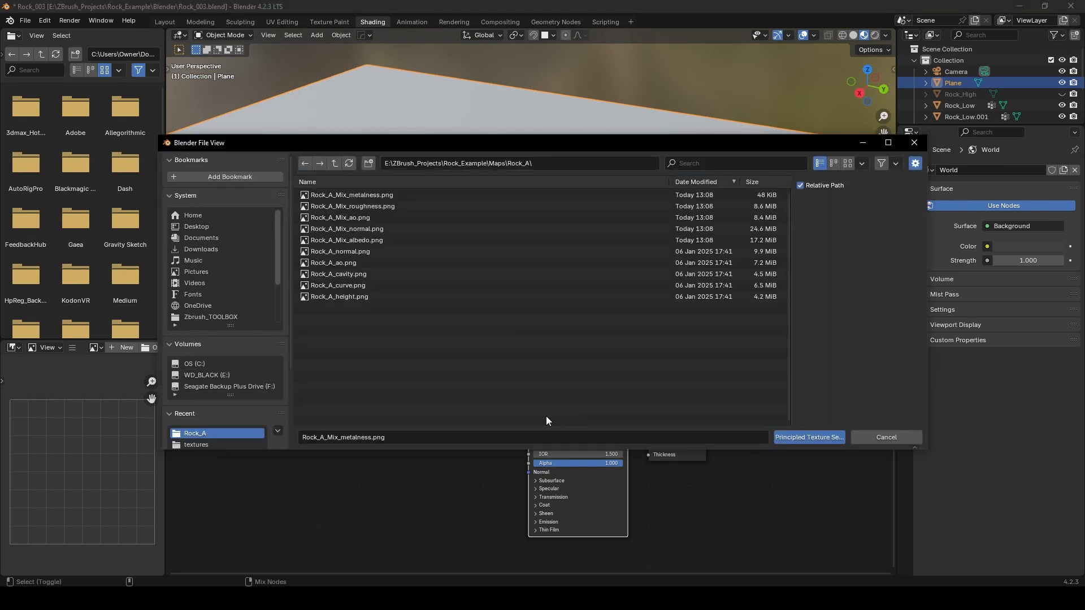
left_click(337, 164)
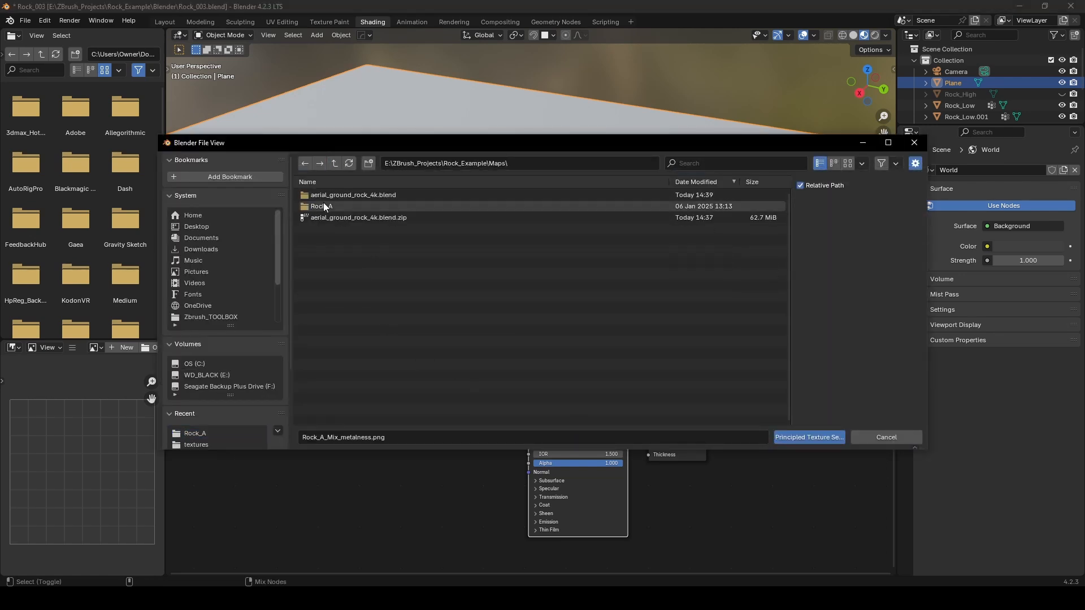
left_click(334, 195)
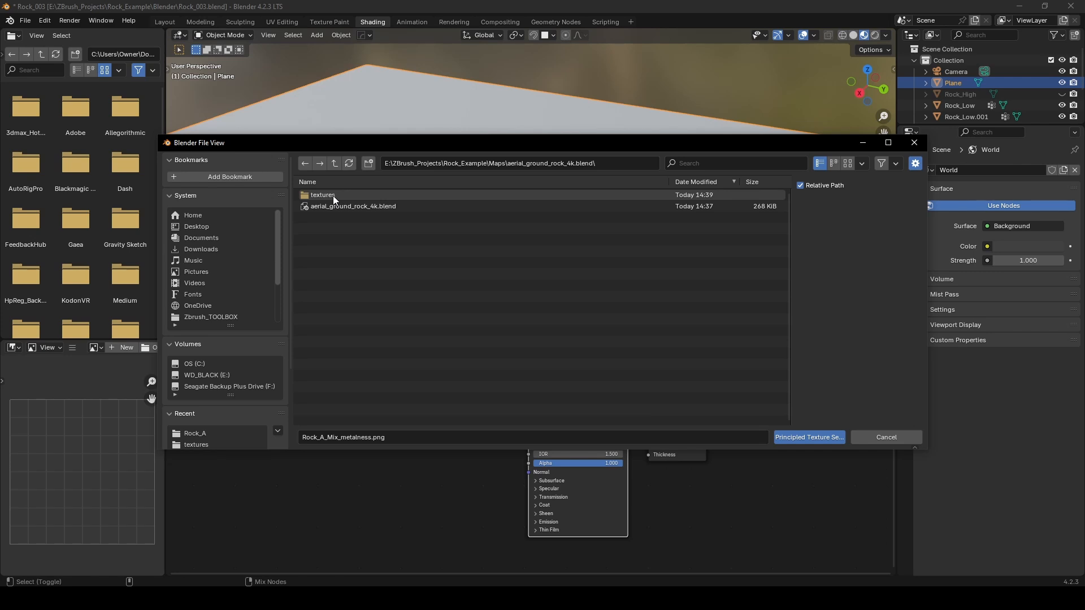
left_click(334, 196)
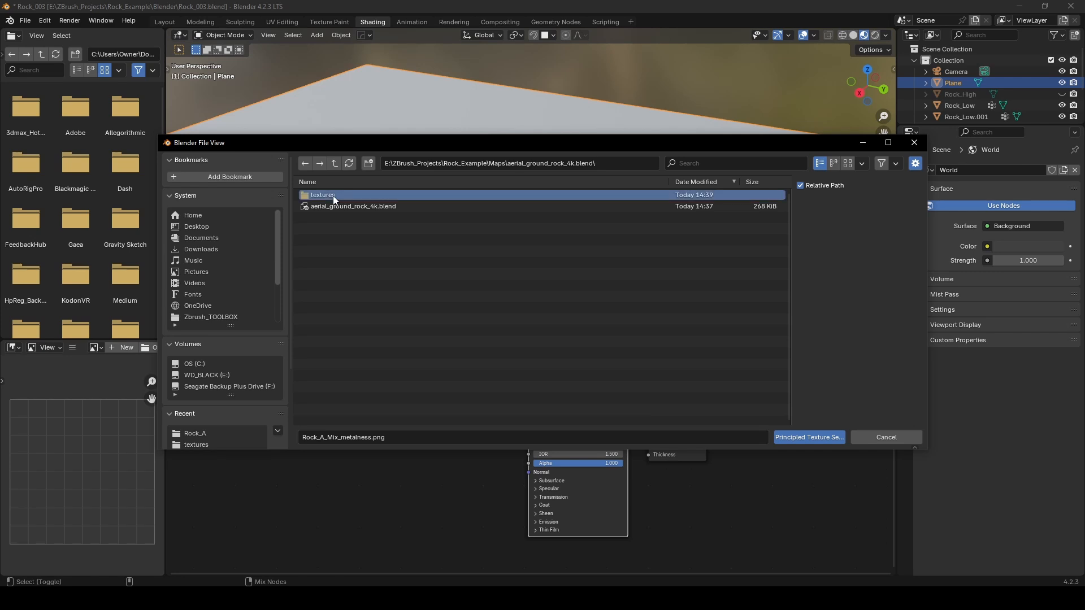
left_click(331, 195)
left_click(372, 229, "shift")
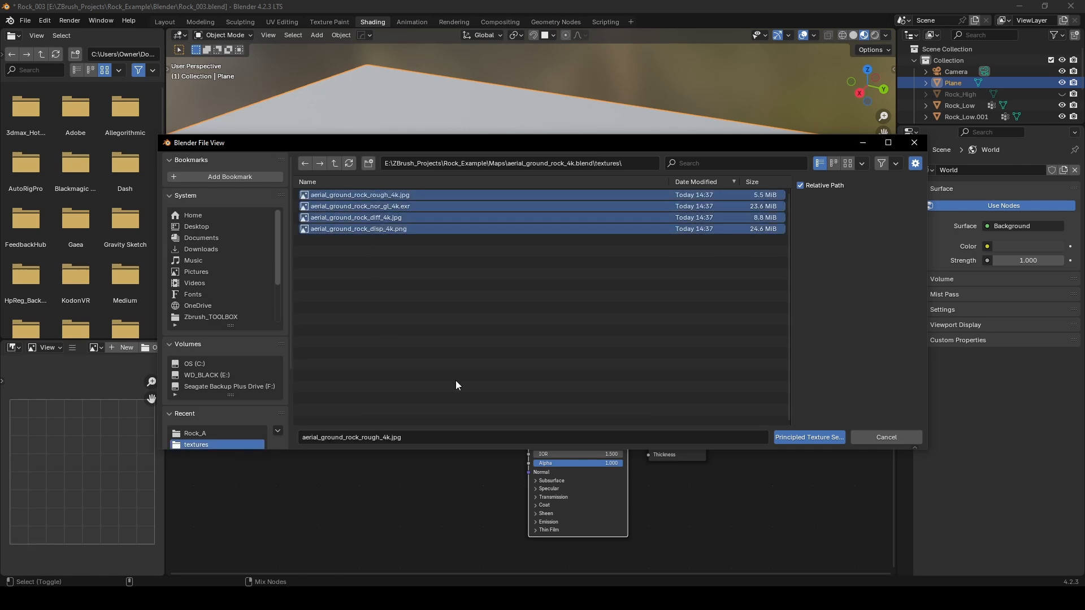
left_click(800, 439)
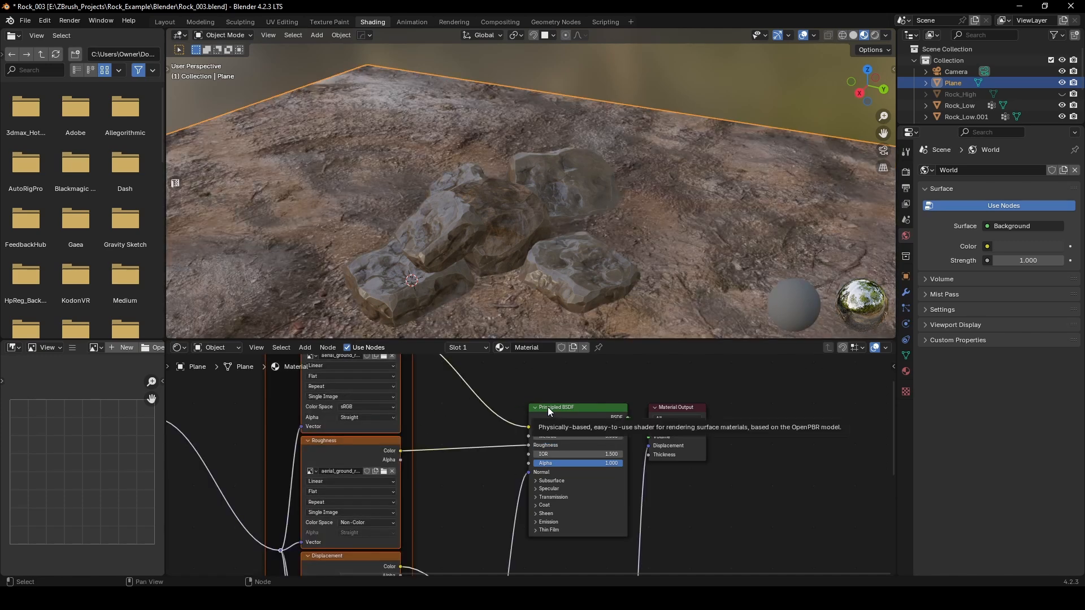
Step: Switch the render engine to Cycles and set the render device to GPU Compute
middle_click_drag(528, 197, 551, 242)
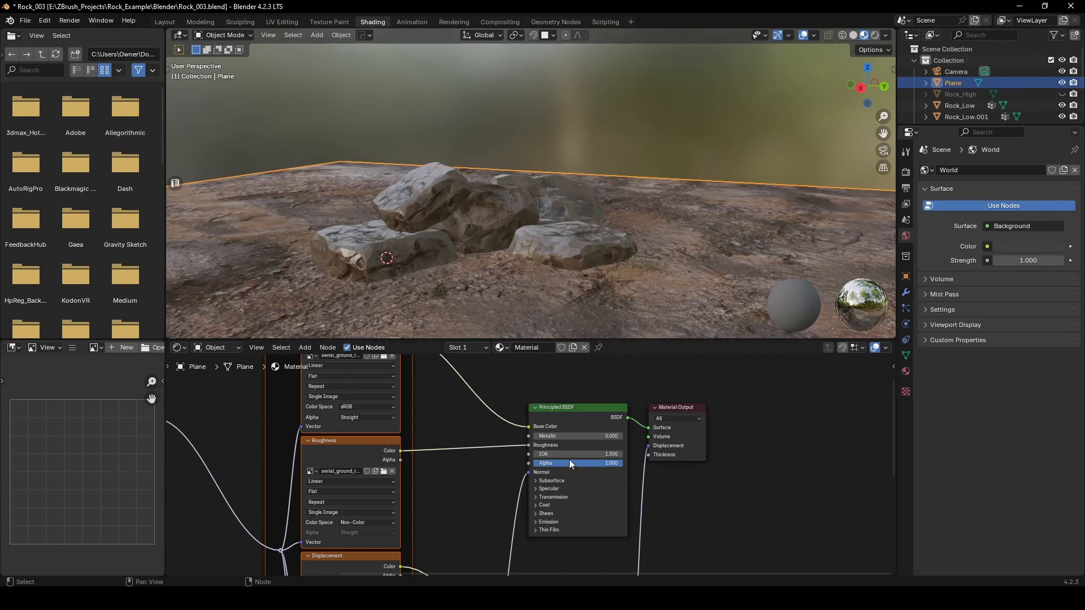
middle_click_drag(570, 464, 653, 408)
scroll(664, 461, "down", 3)
middle_click_drag(650, 559, 645, 425)
scroll(662, 475, "up", 4)
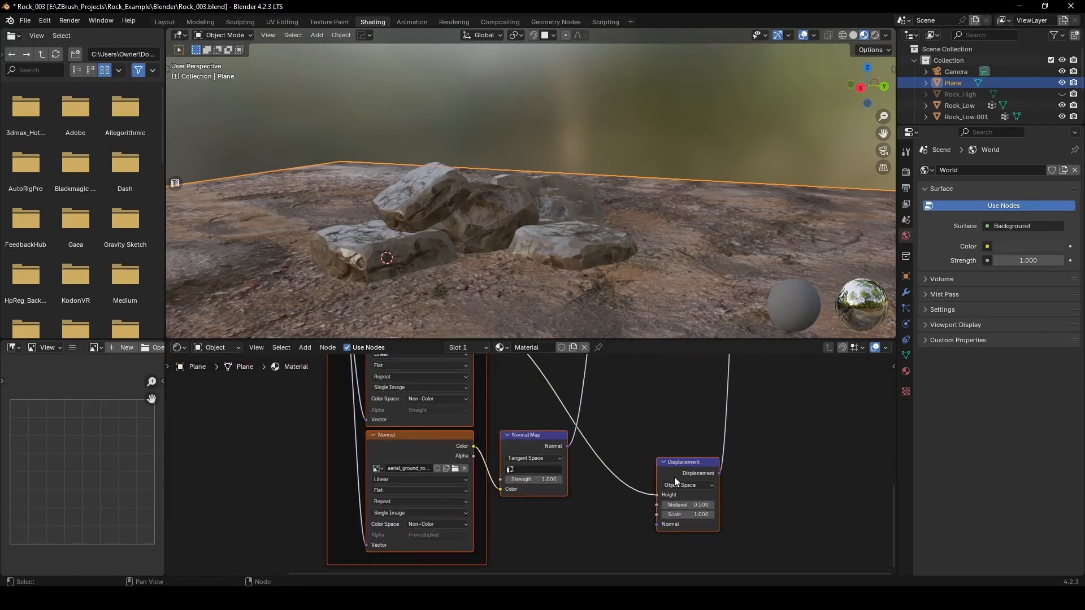
middle_click_drag(676, 481, 631, 490)
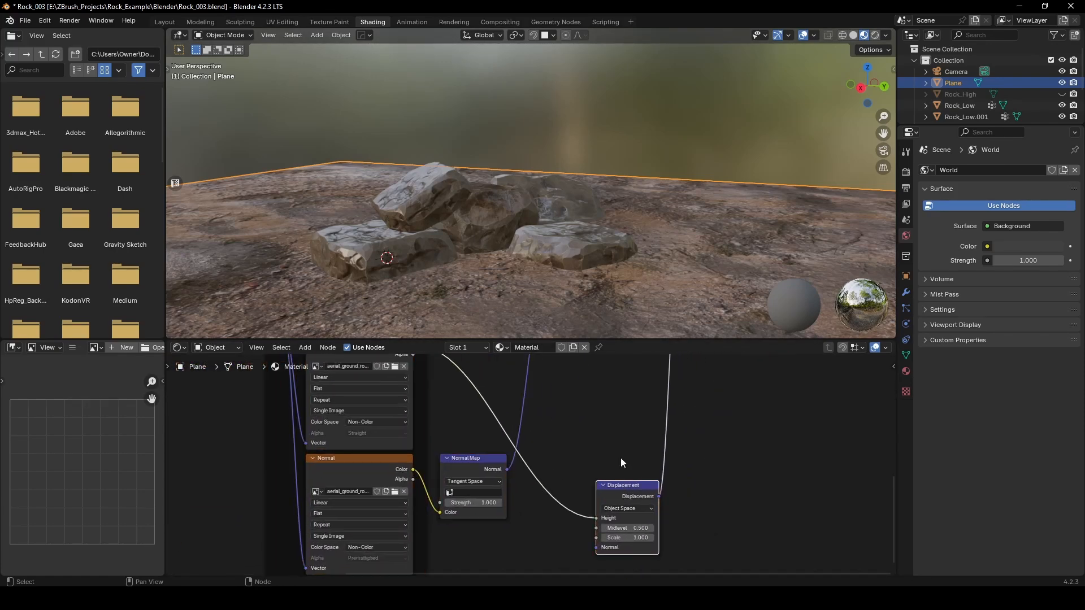
left_click(906, 173)
left_click(1036, 170)
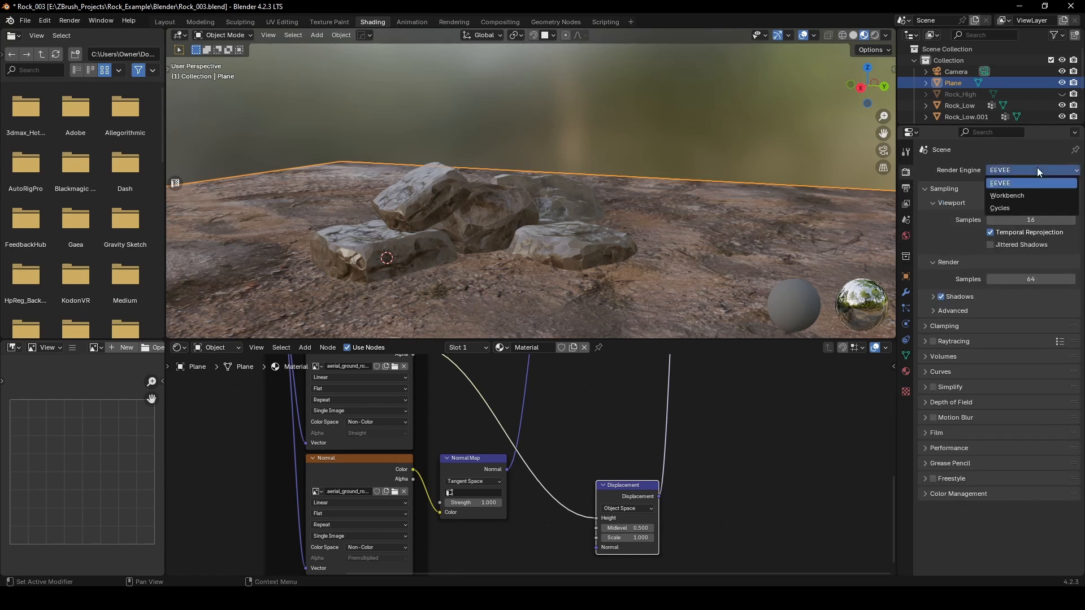
left_click(1024, 208)
left_click(1039, 197)
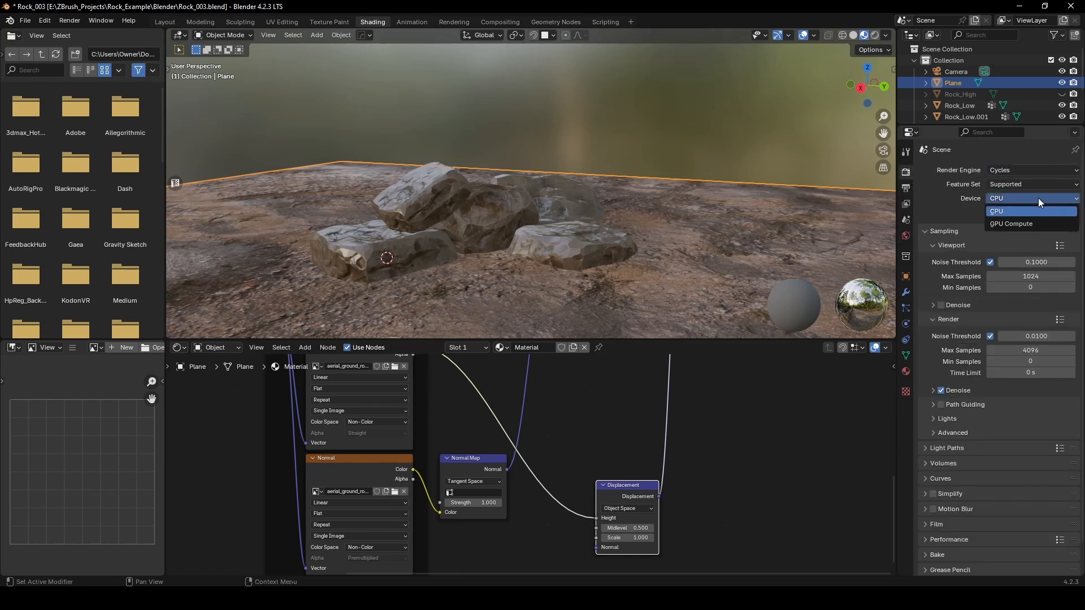
left_click(1009, 225)
Step: In the camera view, set the ground material's Normal Map strength to 3.6
middle_click_drag(612, 249, 610, 249)
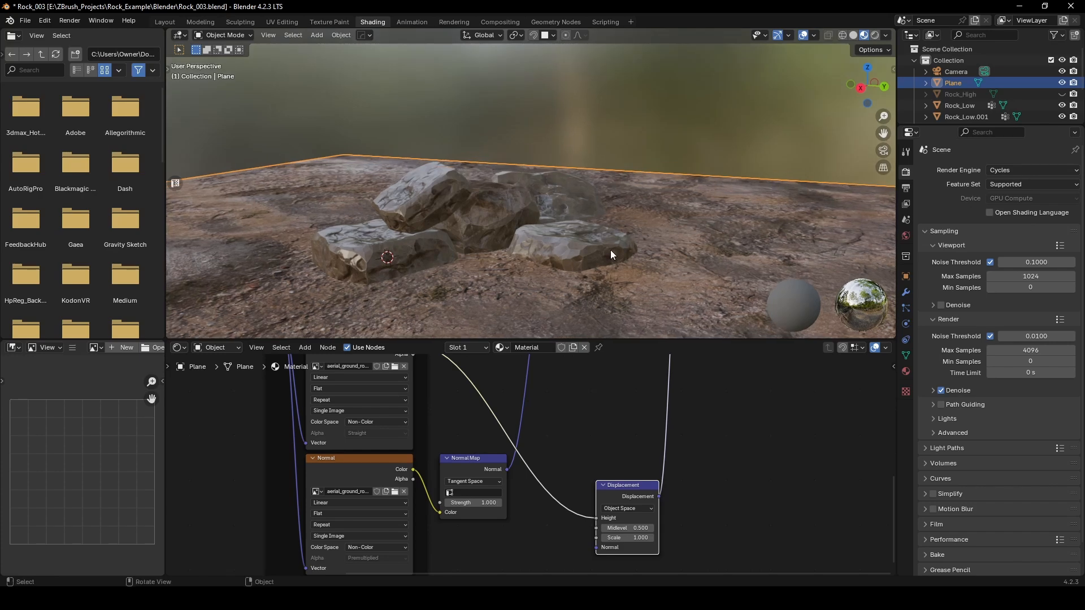
key("KP_0")
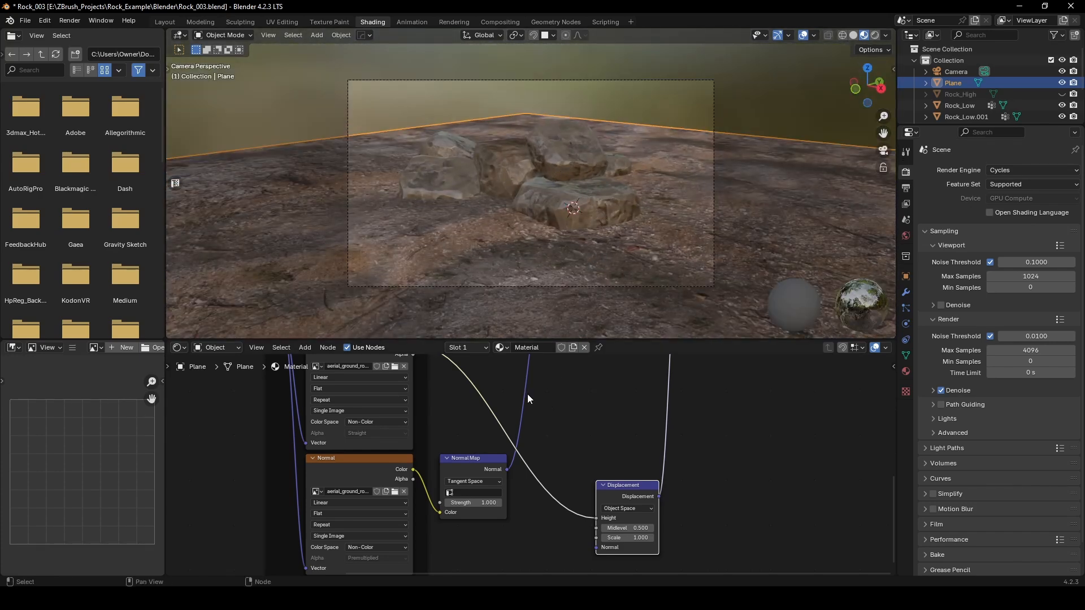
middle_click_drag(436, 431, 469, 423)
left_click_drag(509, 495, 593, 495)
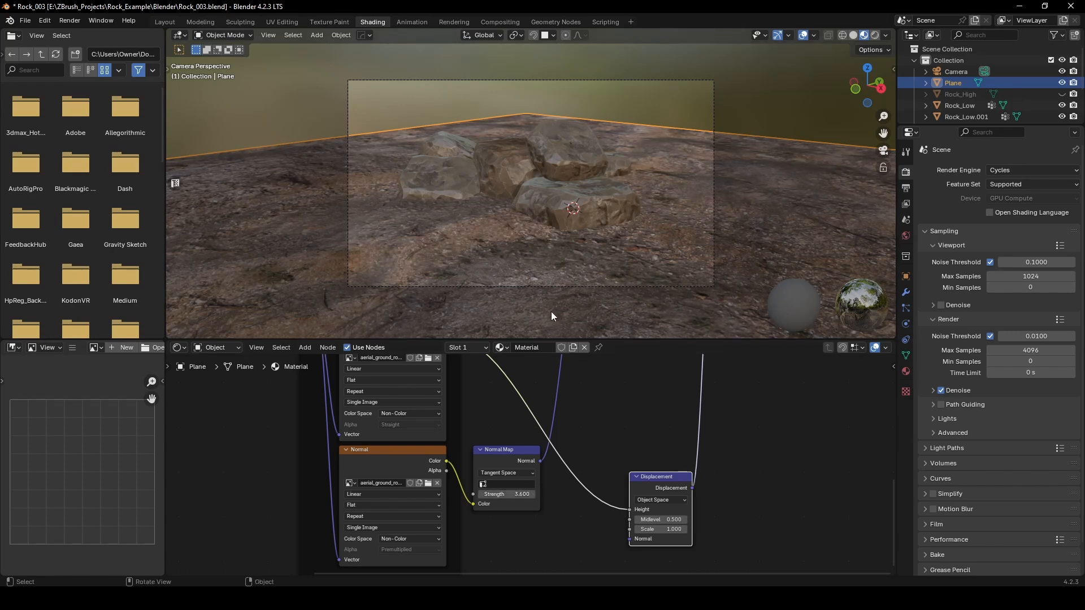
Step: Select Rock_Low and set its material's surface displacement method to Displacement and Bump
left_click(558, 206)
left_click(662, 91)
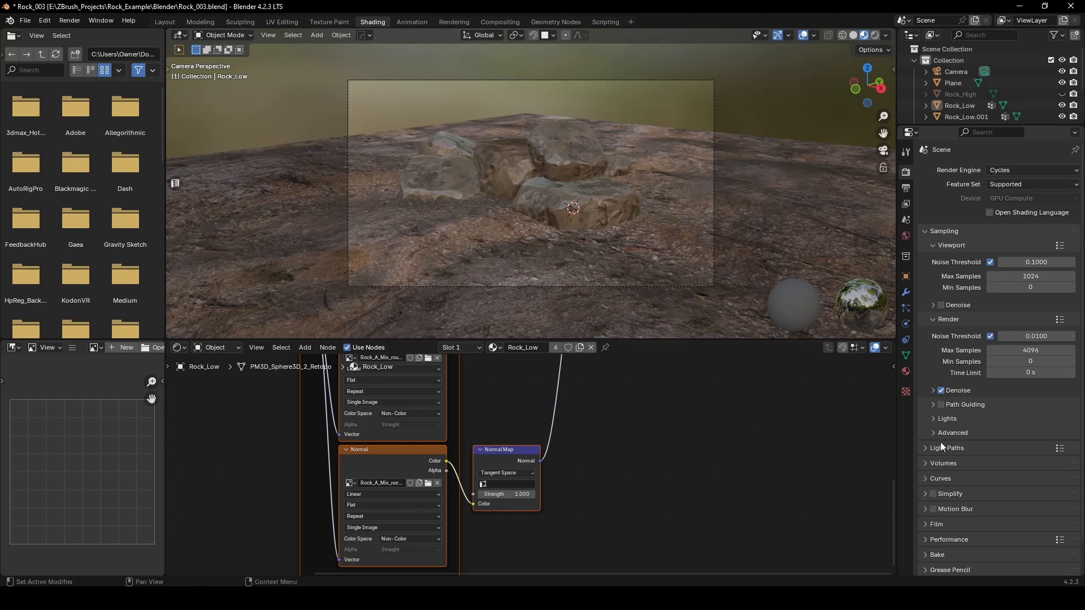
scroll(590, 178, "up", 2)
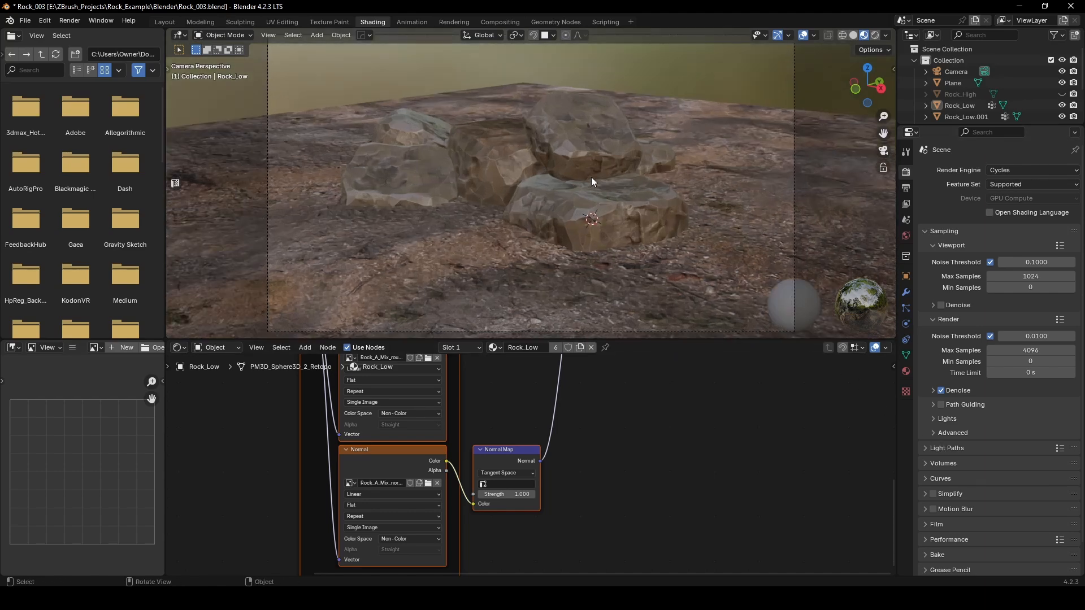
left_click(907, 371)
scroll(940, 304, "down", 5)
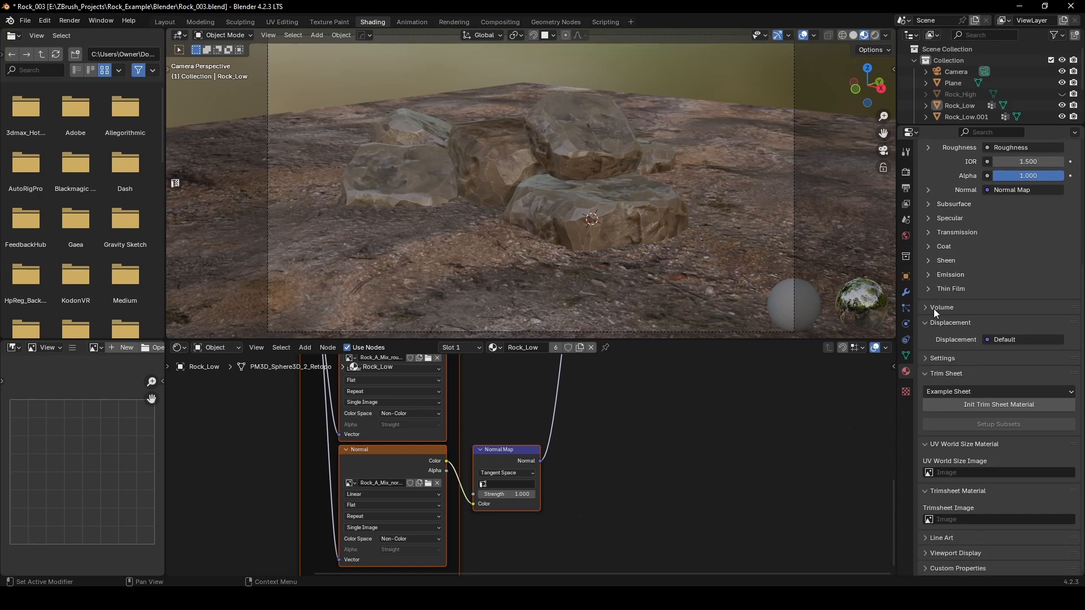
left_click(927, 358)
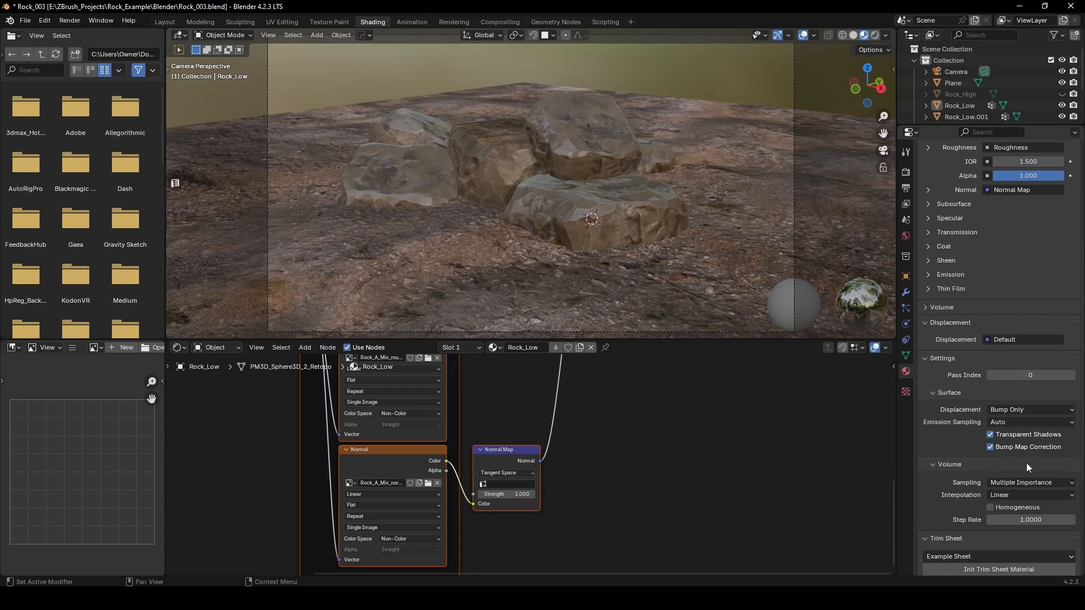
left_click(1009, 409)
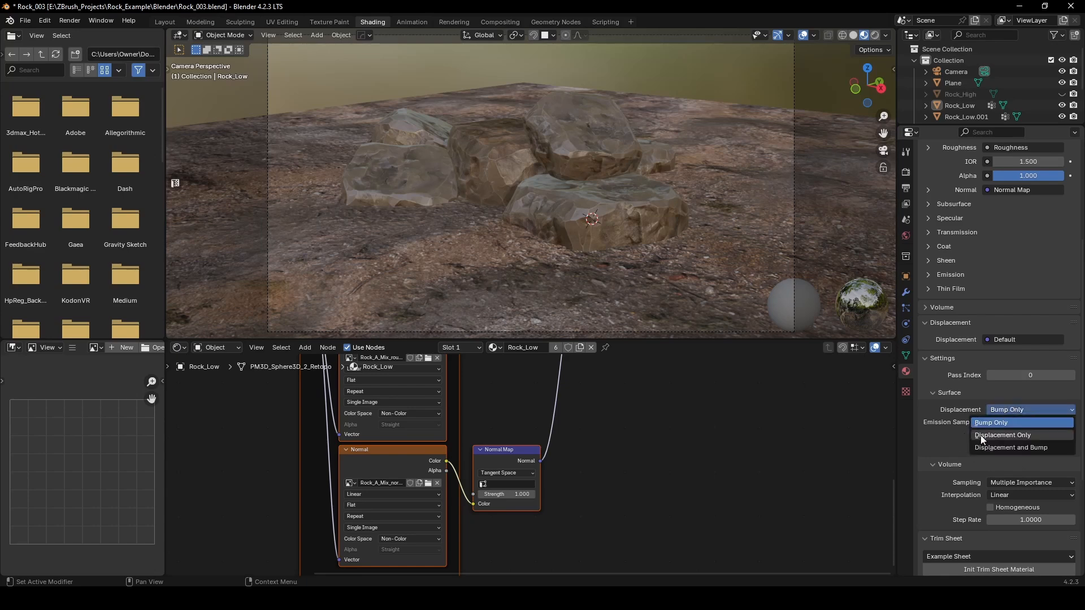
left_click(994, 450)
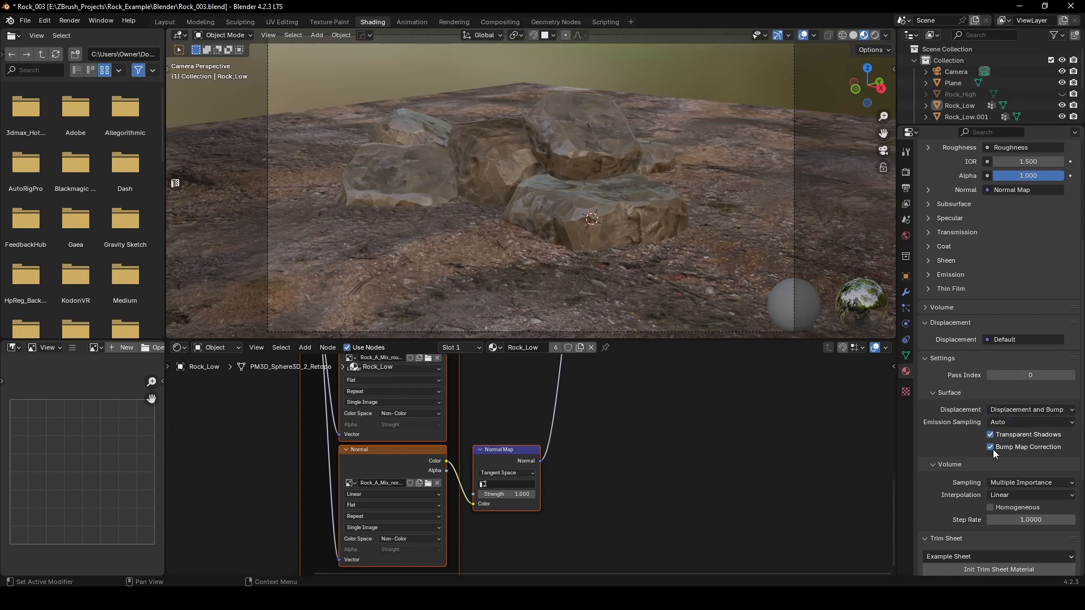
Step: Add a Subdivision Surface modifier to the ground plane and set its subdivision type to Simple
left_click(754, 212)
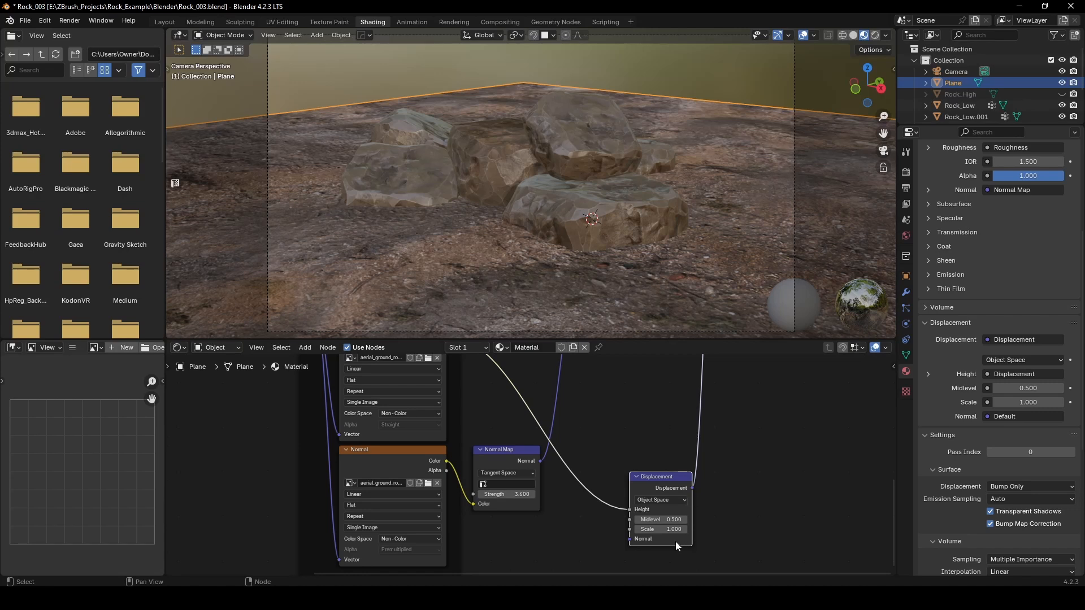
middle_click_drag(676, 542, 677, 520)
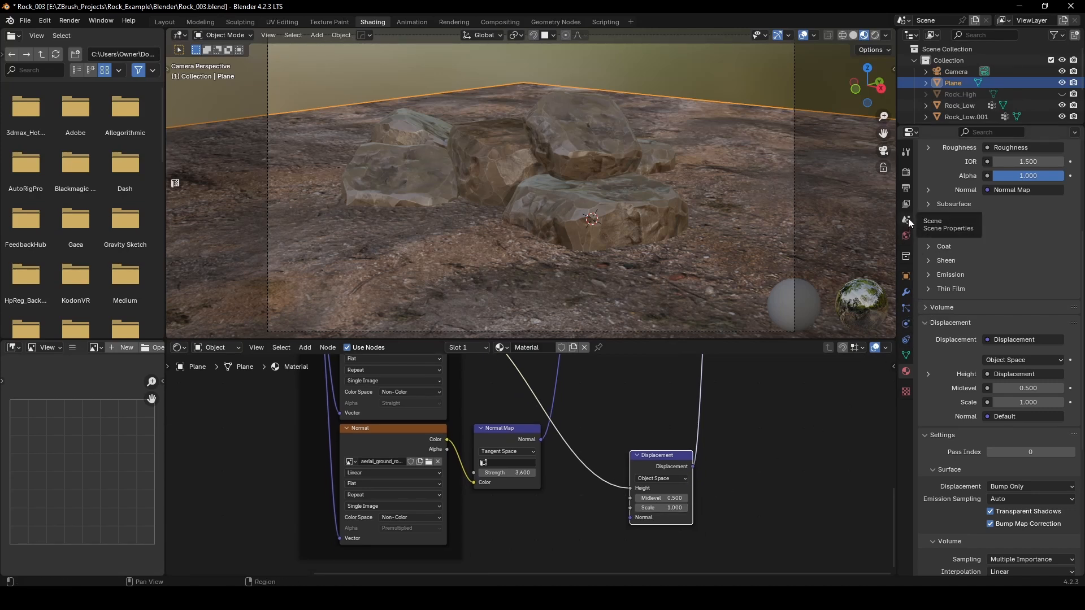
left_click(905, 292)
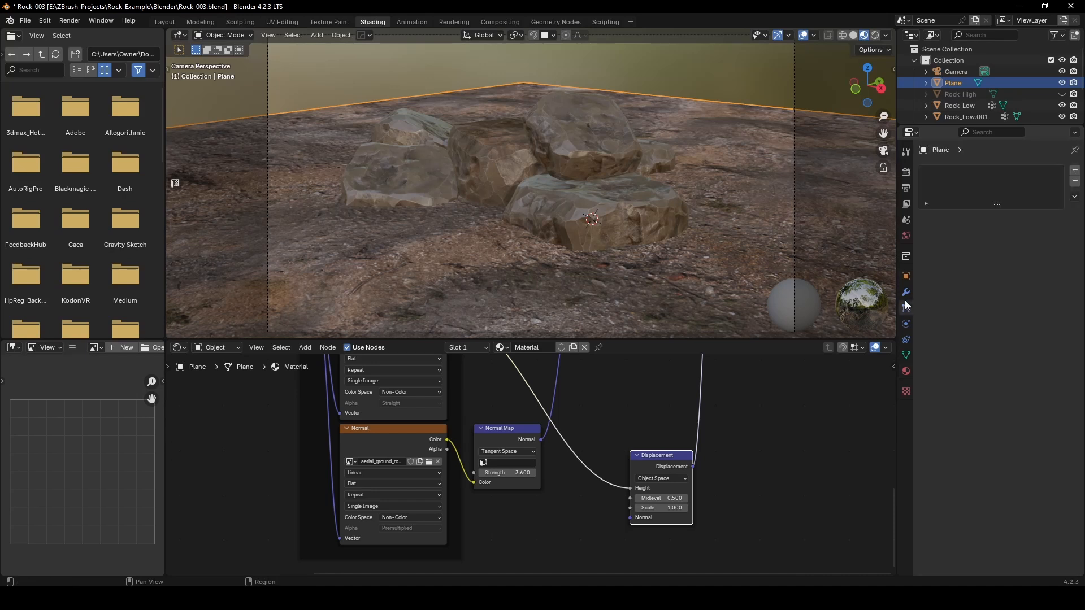
left_click(1006, 169)
type("s")
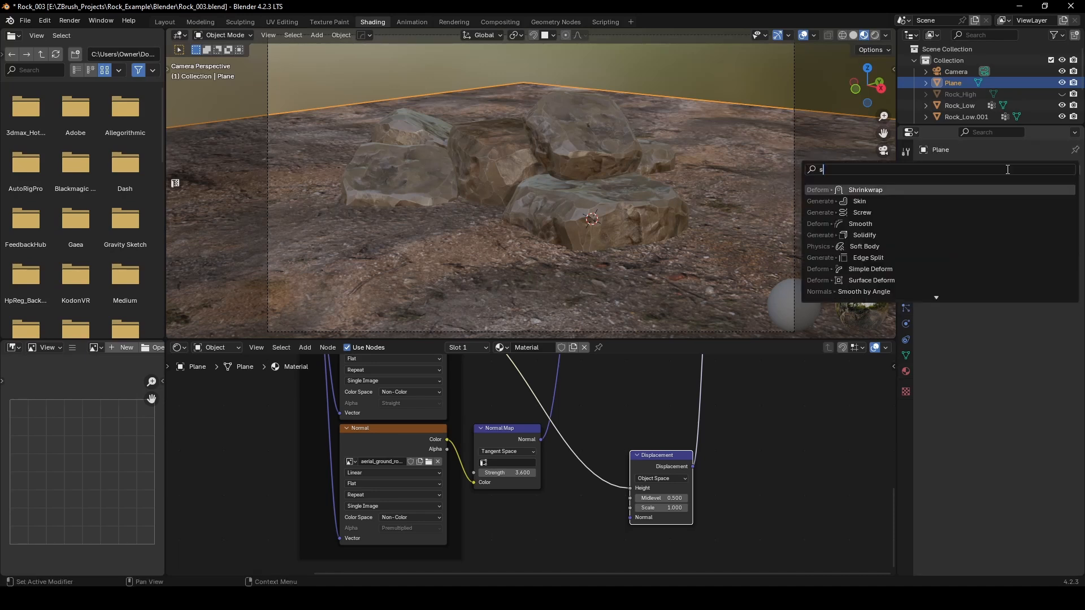
type("u")
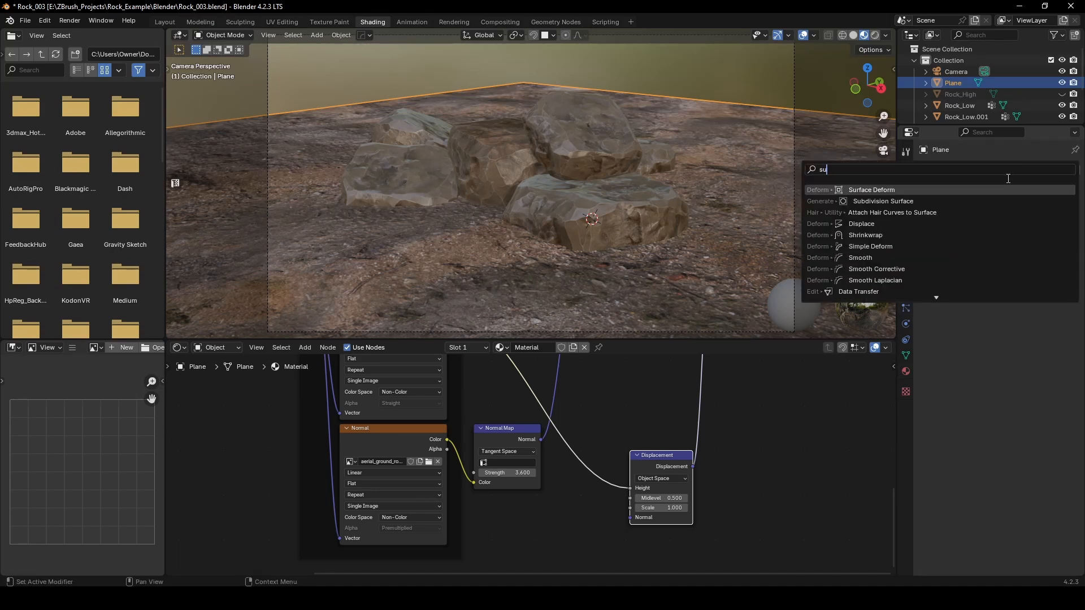
type("b")
key("Return")
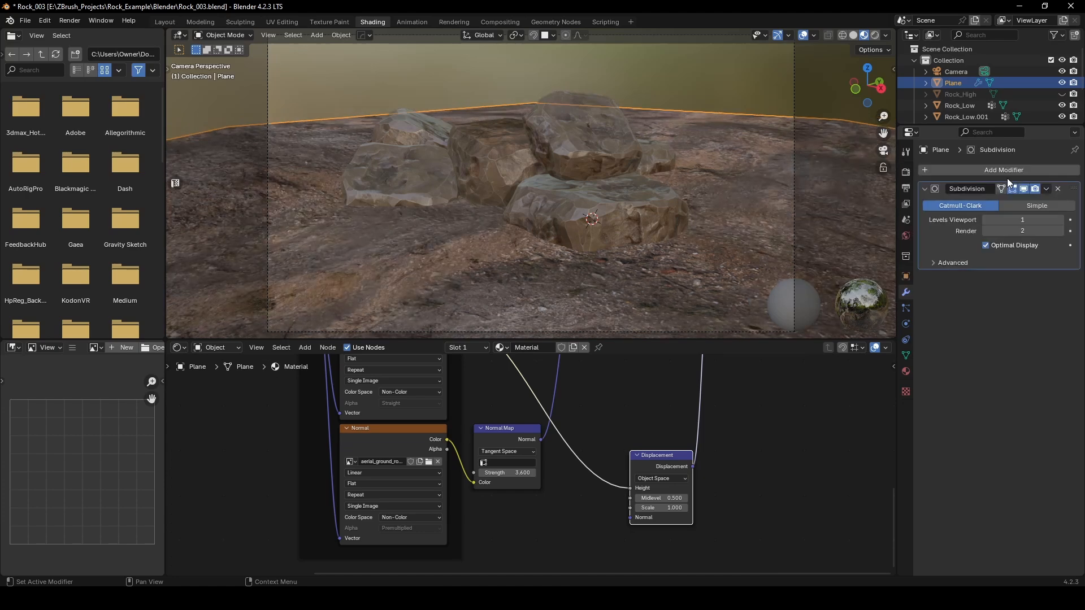
left_click(1025, 207)
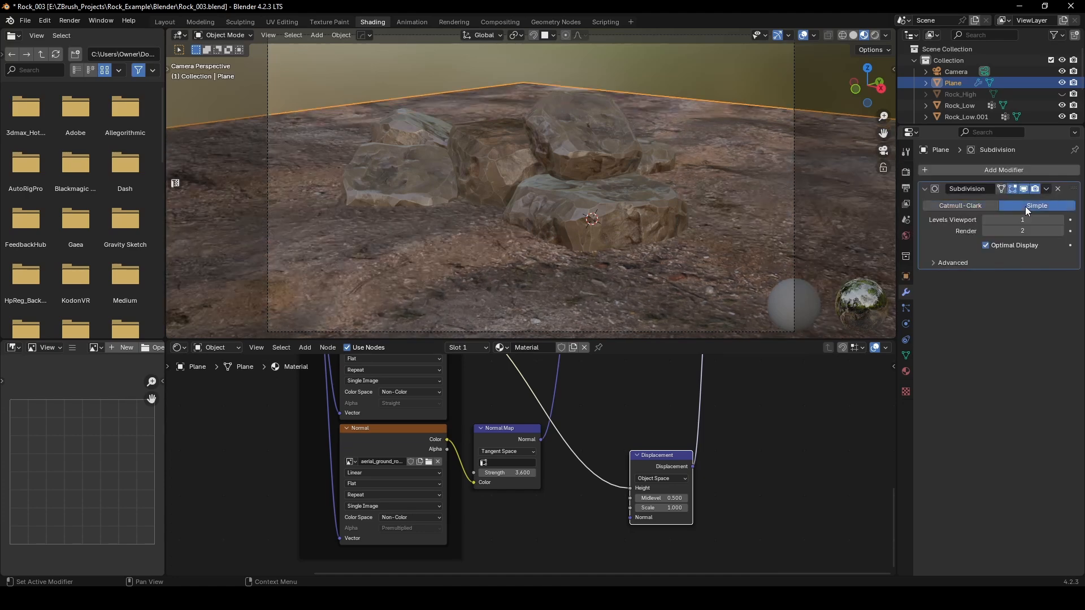
Step: Set the plane's Subdivision levels to 3 for viewport and render, enable Use Limit Surface, and set UV Smooth to Keep Corners
left_click(1062, 219)
left_click(985, 246)
left_click(932, 263)
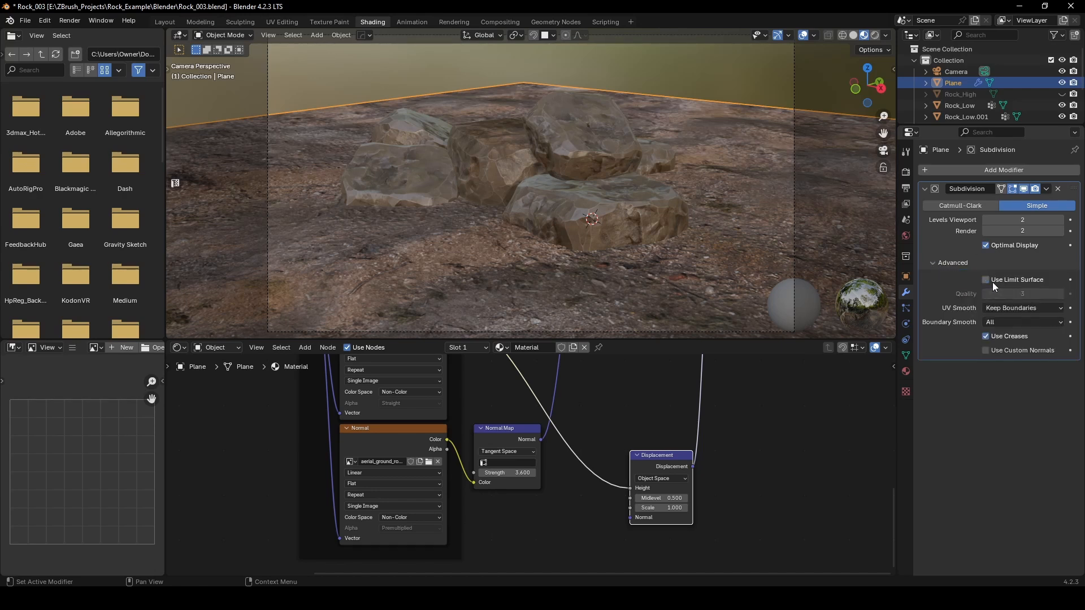
left_click(932, 263)
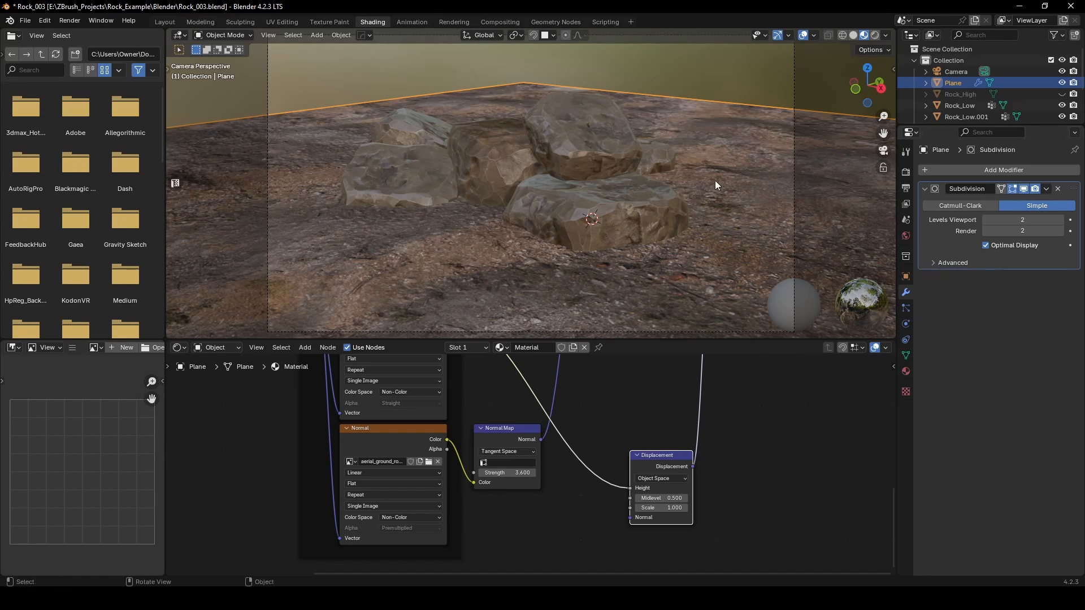
mouse_move(676, 507)
left_mouse_down()
mouse_move(642, 508)
mouse_move(693, 507)
left_mouse_up()
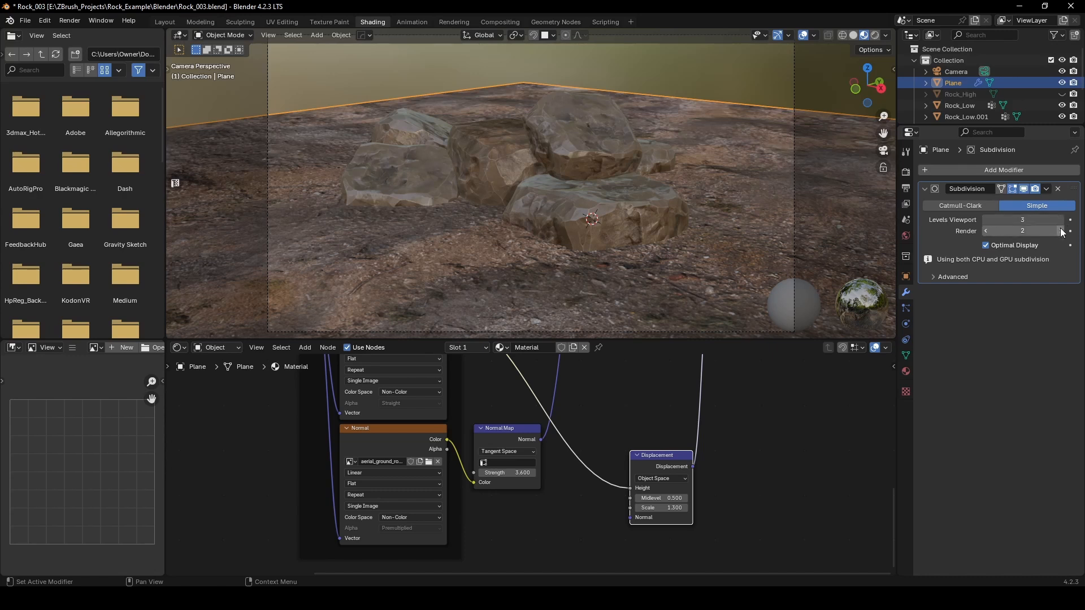
left_click(938, 274)
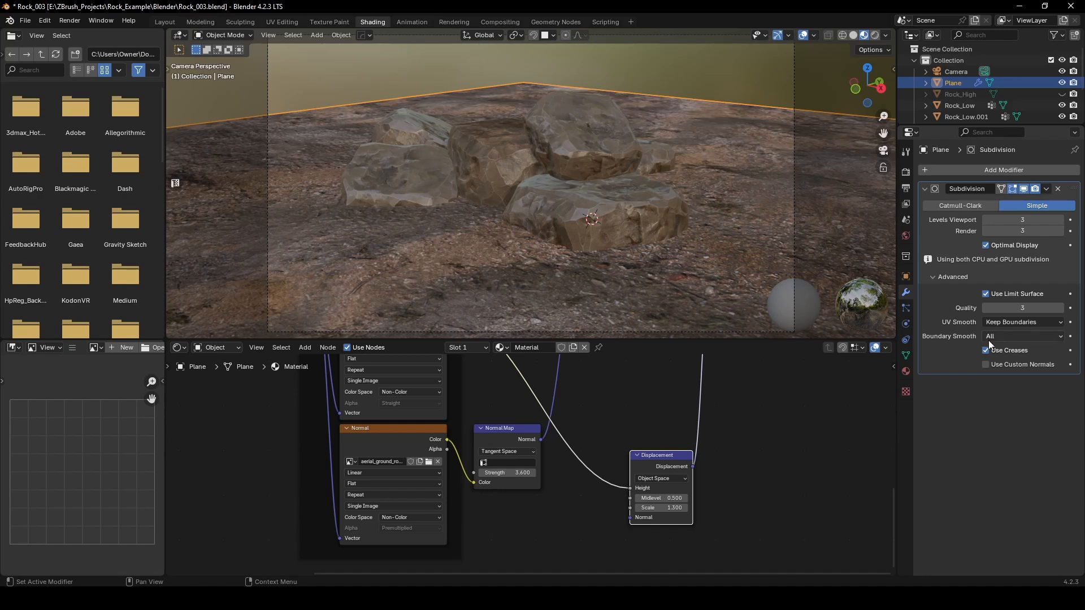
left_click(1012, 322)
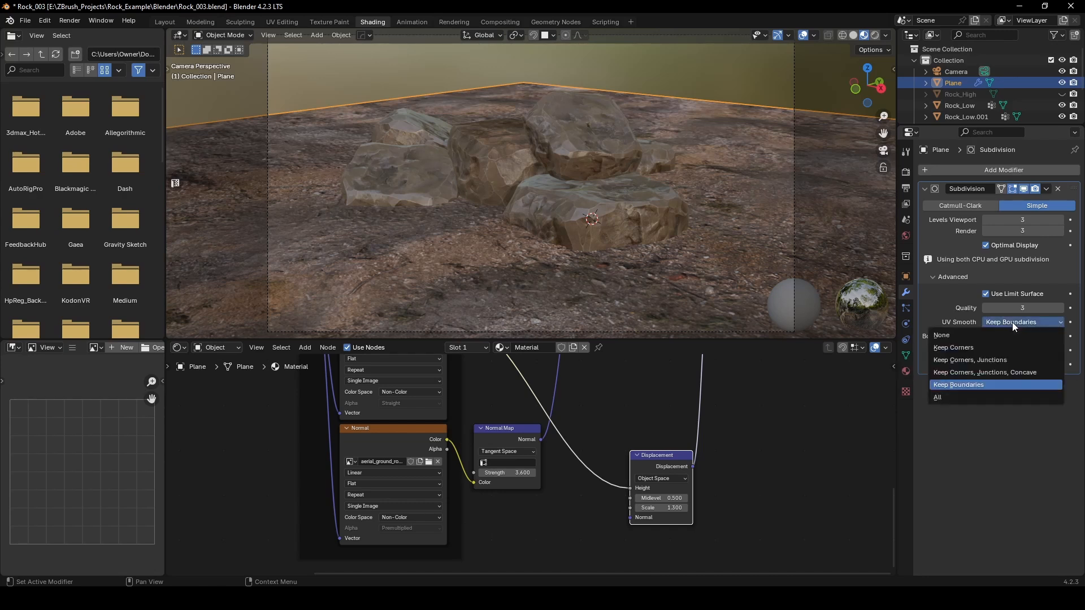
left_click(983, 348)
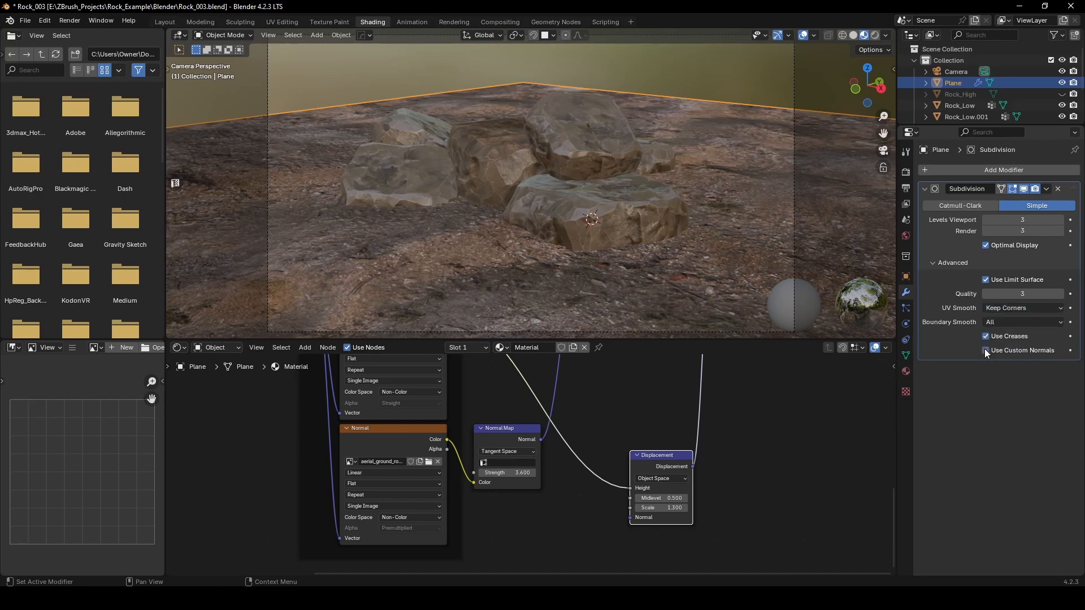
Step: Set the ground material's Displacement node scale to 1.2 and inspect the ground around the rocks
mouse_move(672, 511)
left_mouse_down()
mouse_move(700, 512)
mouse_move(666, 511)
left_mouse_up()
scroll(592, 198, "down", 3)
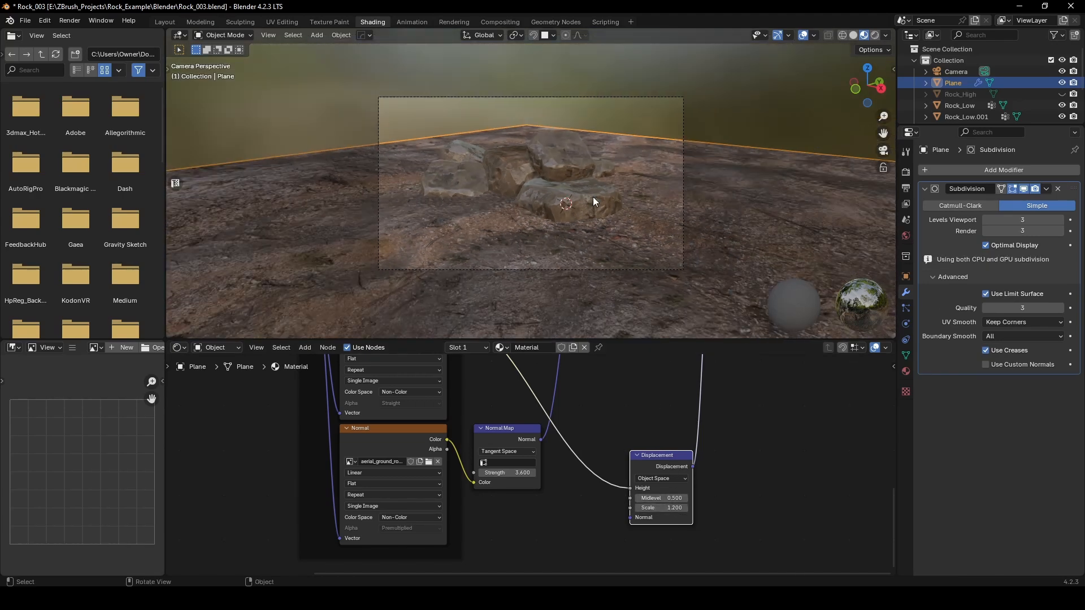
middle_click_drag(592, 201, 624, 227)
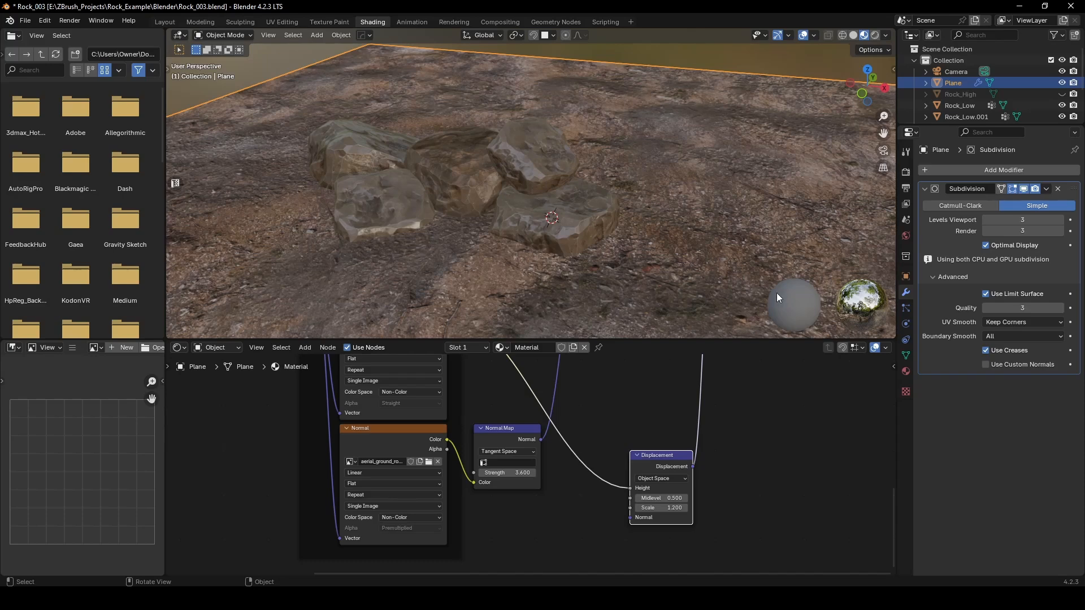
Step: Set the ground plane material's surface displacement method to Displacement and Bump
left_click(906, 371)
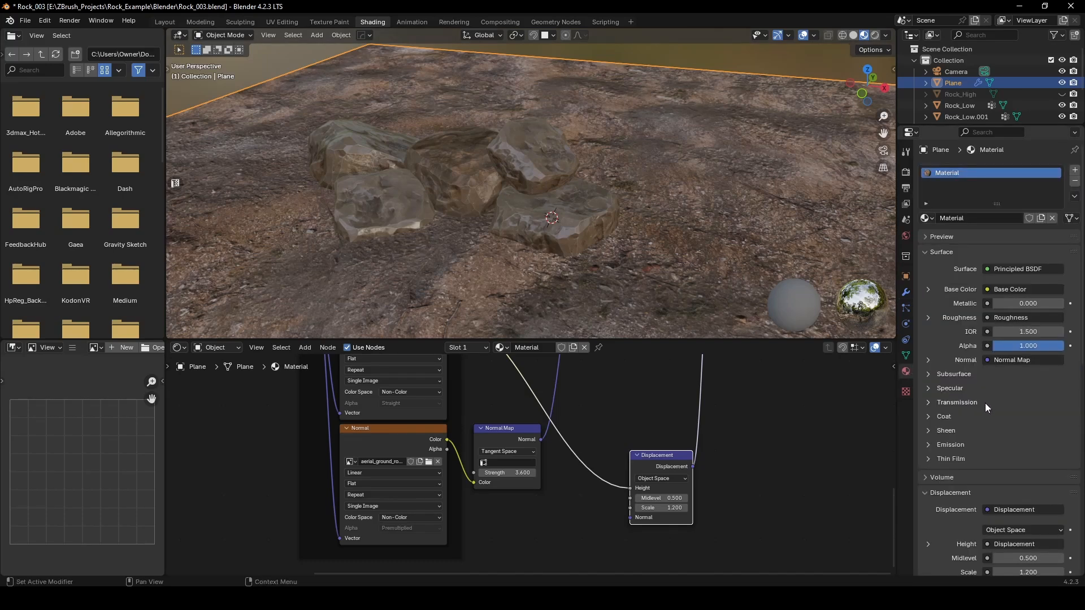
scroll(986, 403, "down", 6)
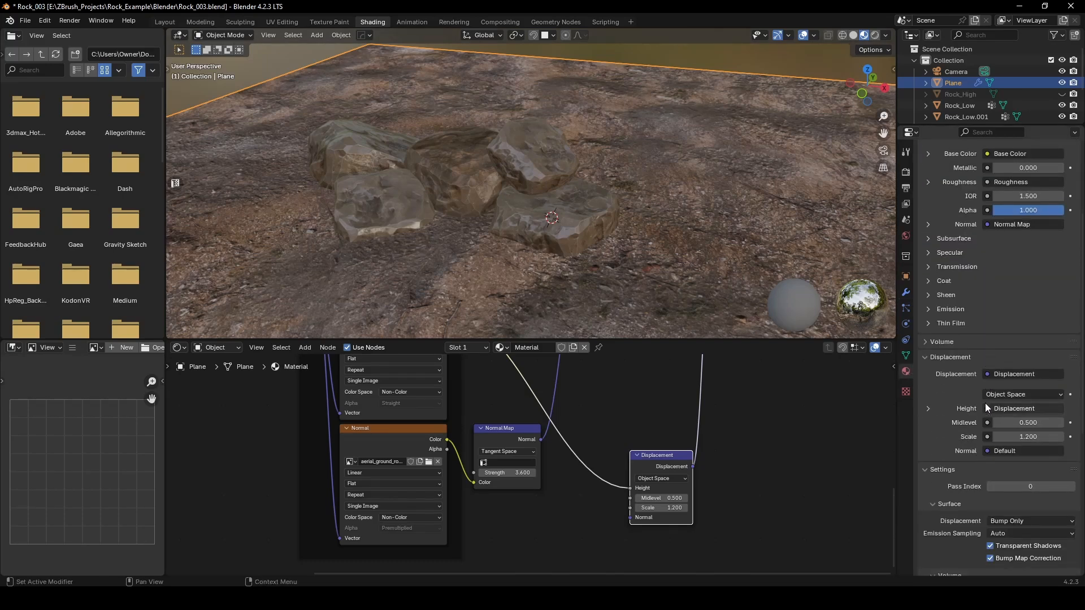
scroll(985, 403, "down", 2)
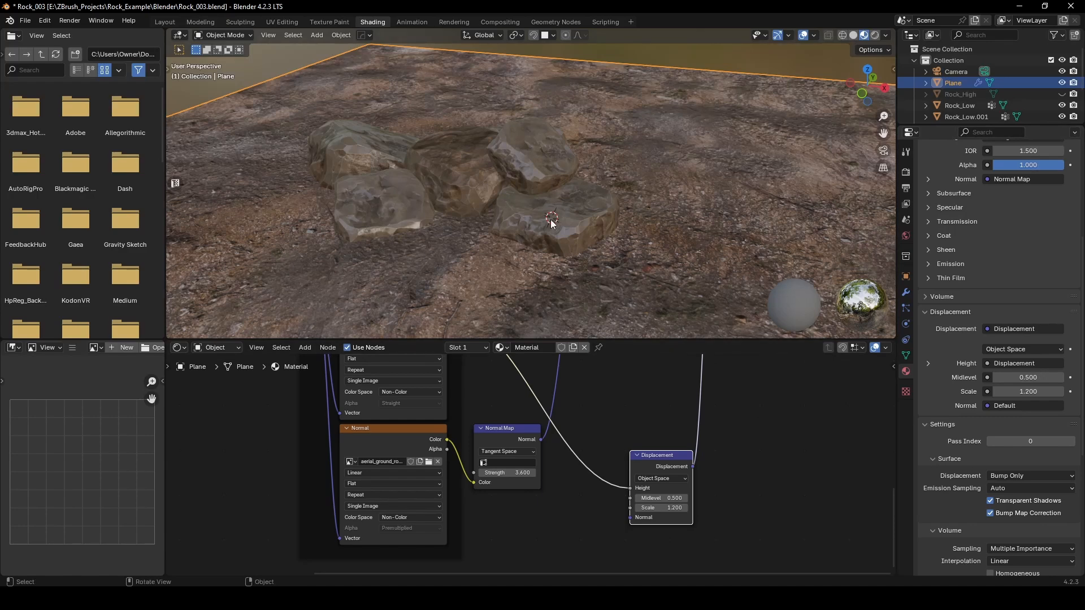
left_click(553, 224)
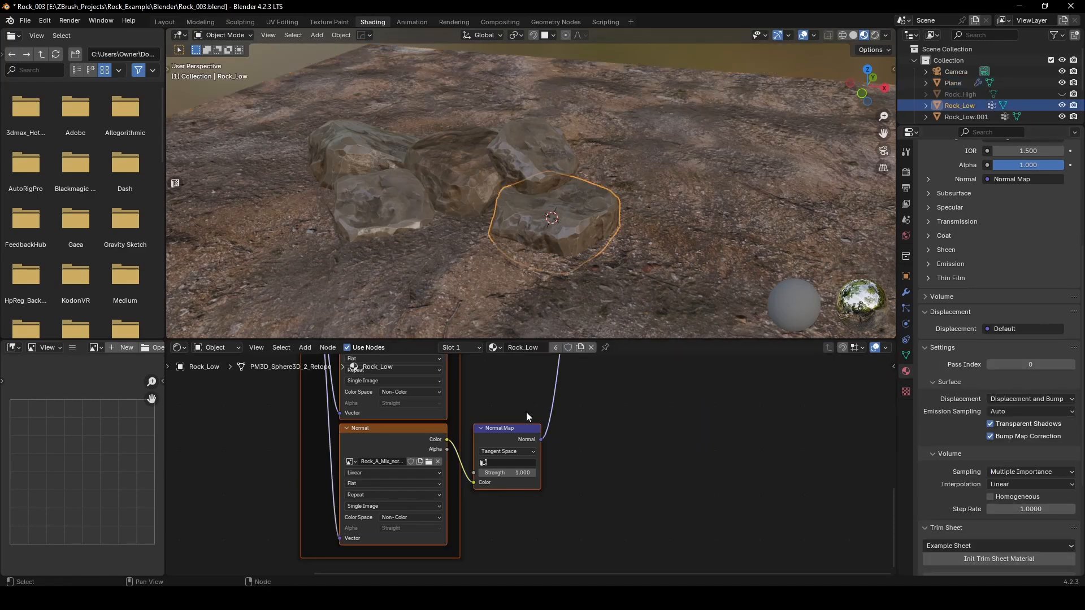
left_click(673, 216)
left_click(1030, 474)
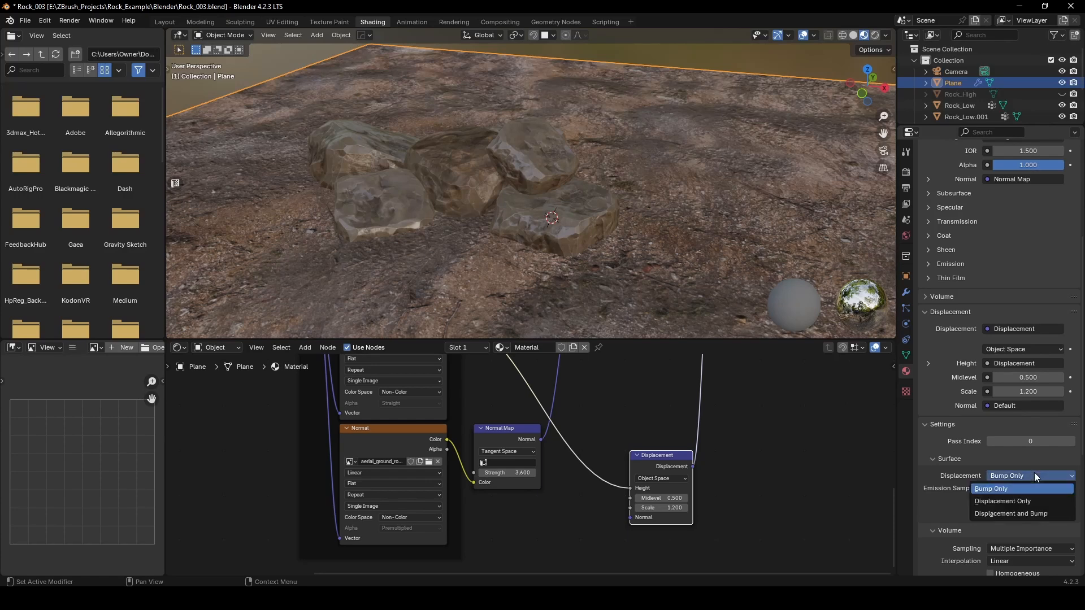
left_click(1028, 512)
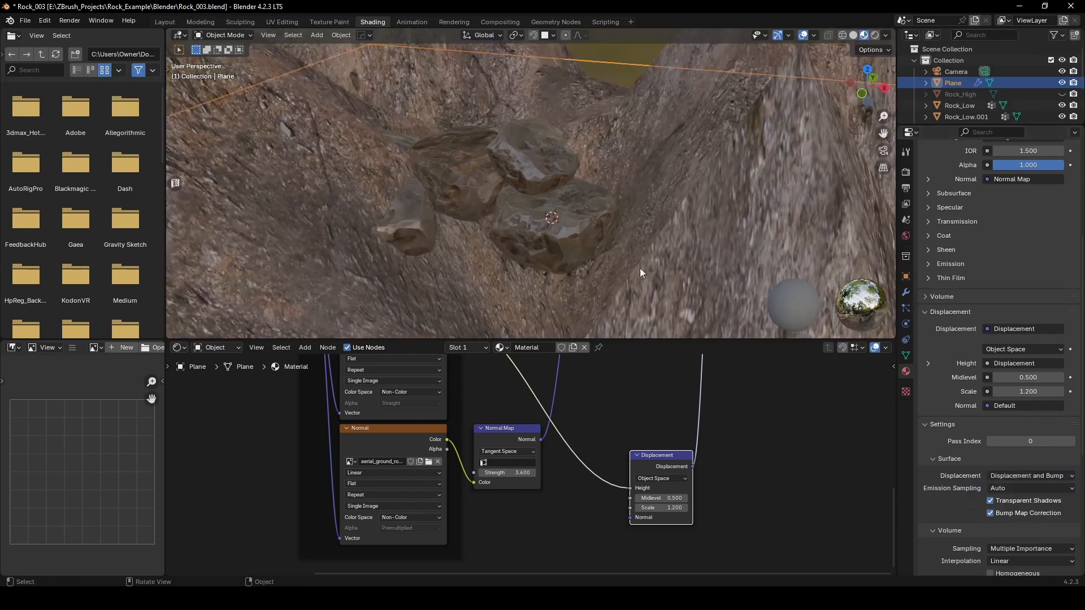
Step: Set the ground material's Displacement node scale to 0.1
left_click(670, 508)
type("0.1")
key("Return")
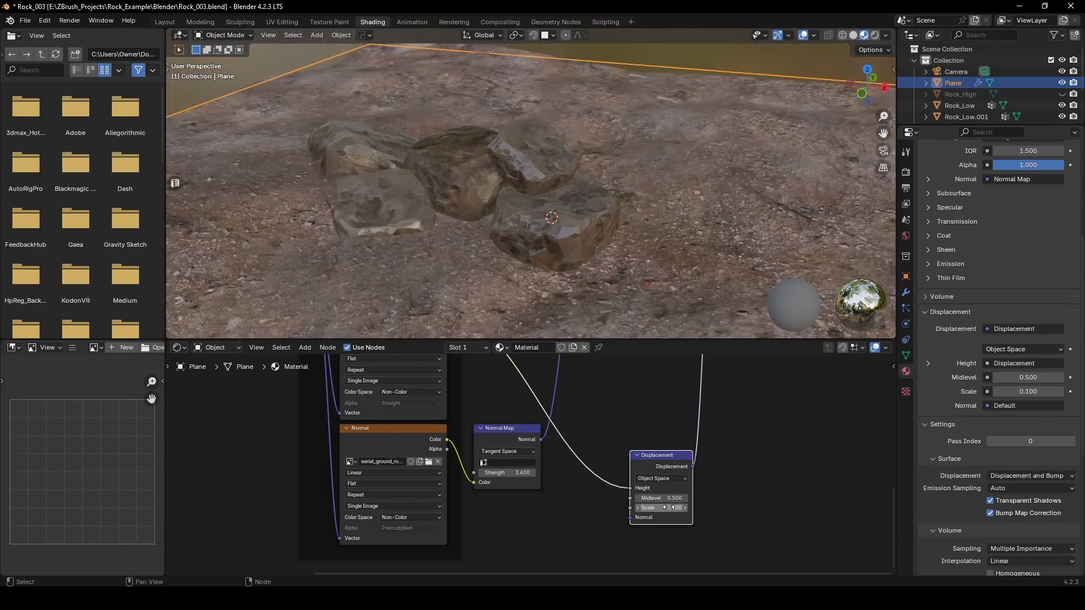
Step: Raise the ground plane along the Z axis toward the undersides of the rocks
middle_click_drag(647, 273, 714, 216)
left_click(650, 181)
left_click(713, 216)
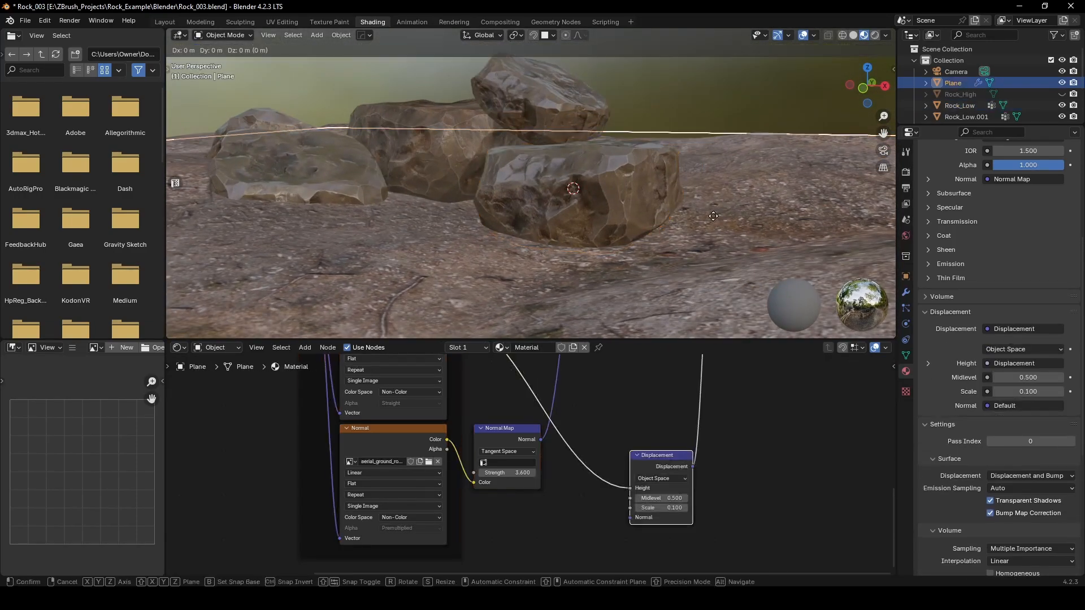
key("g")
key("z")
left_click(708, 198)
scroll(717, 203, "down", 2)
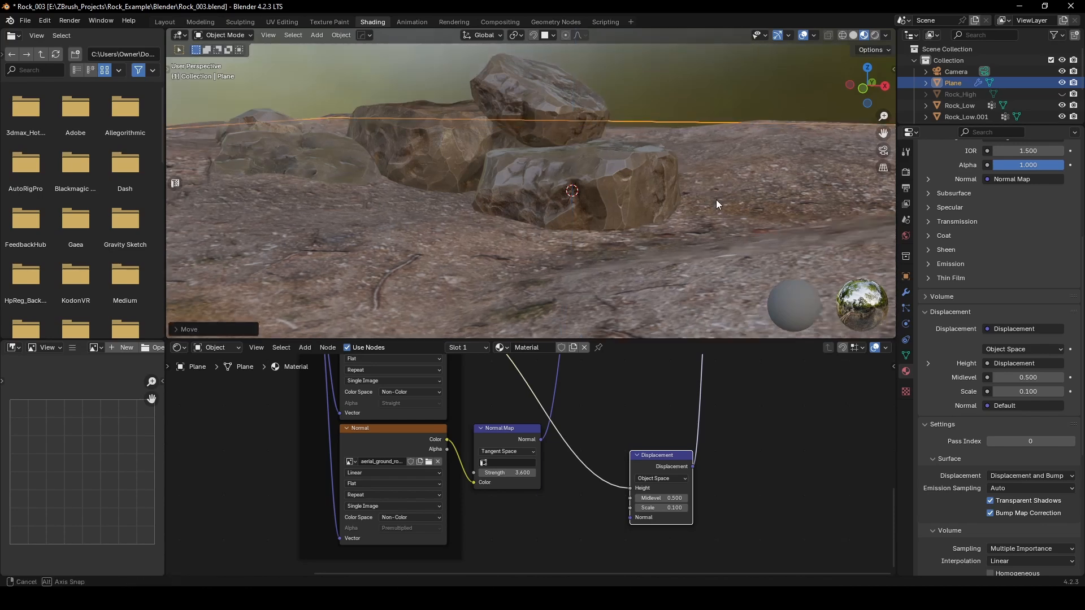
Step: Shift the ground plane along the X axis to reposition its displaced terrain beneath the rocks, and deselect it
middle_click_drag(717, 204, 715, 226)
key("g")
key("z")
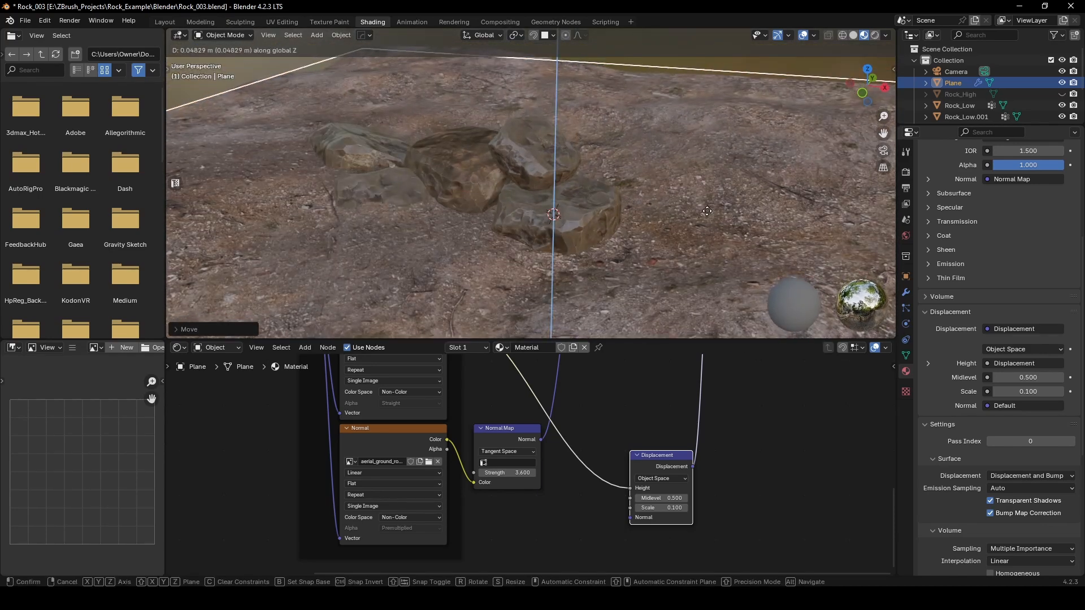
key("x")
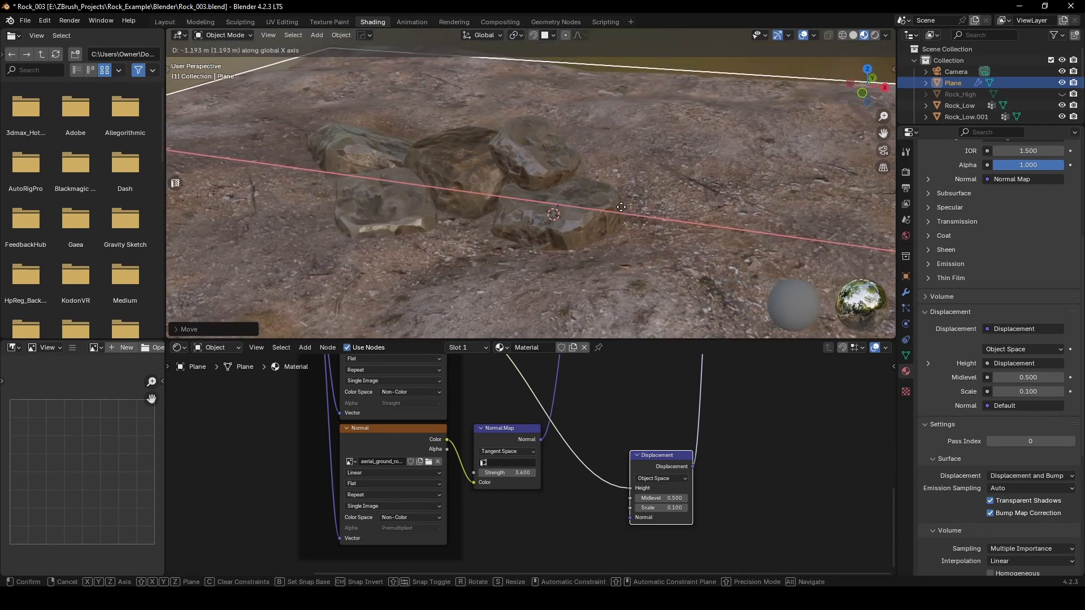
left_click(675, 248)
middle_click_drag(675, 249, 614, 213)
scroll(619, 215, "up", 4)
scroll(587, 178, "down", 1)
scroll(615, 194, "down", 2)
left_click(684, 103)
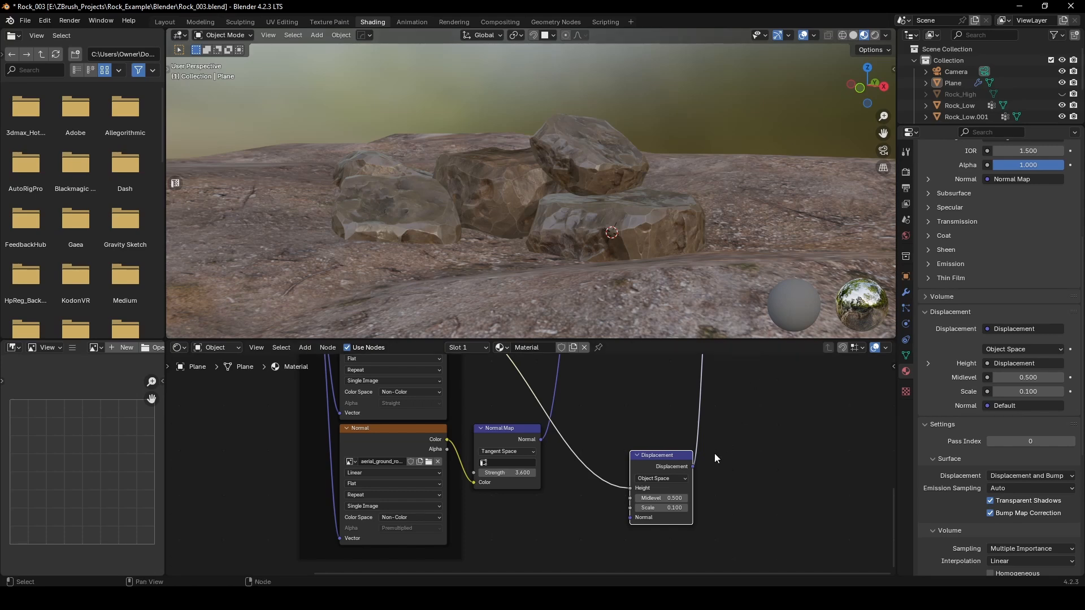
Step: Try a scale of 0.05 on the ground material's Displacement node and settle on 0.075
left_click(687, 508)
key("BackSpace")
type(".05")
key("Return")
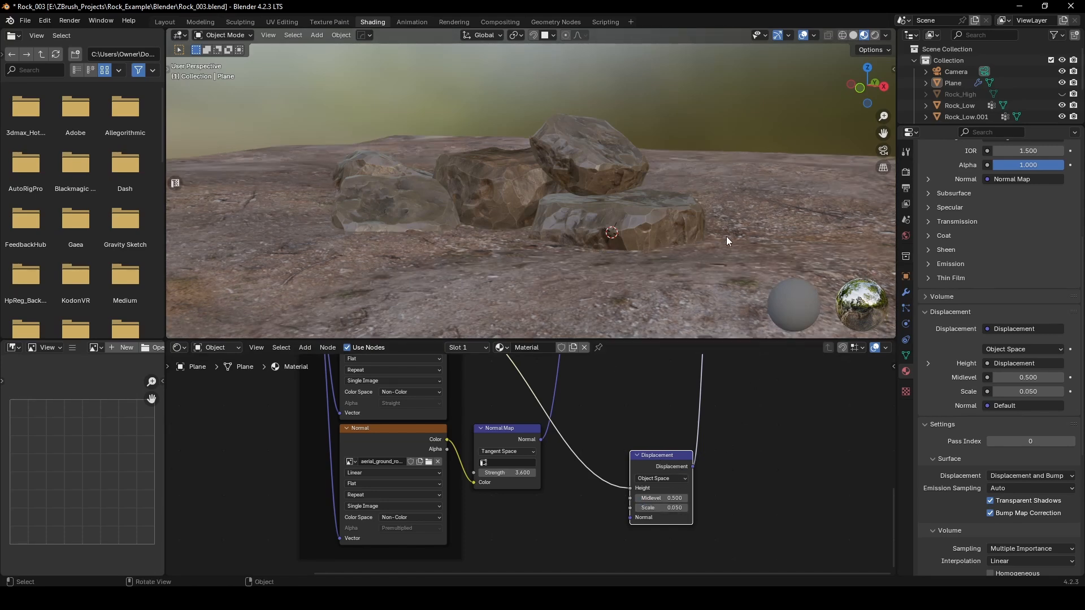
left_click(667, 508)
key("BackSpace")
type(".075")
key("Return")
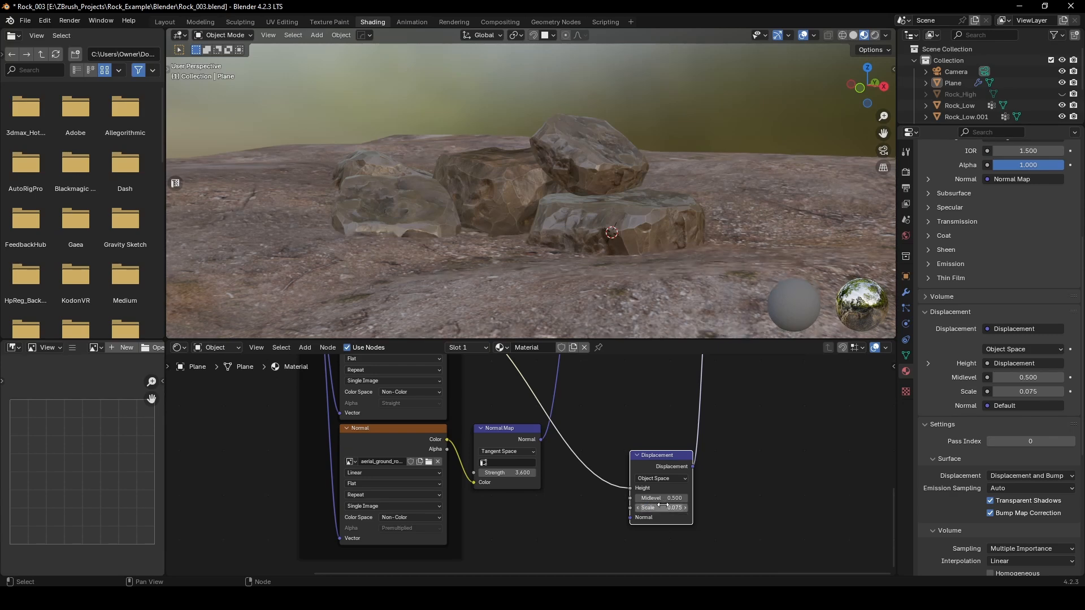
middle_click_drag(673, 107, 660, 120)
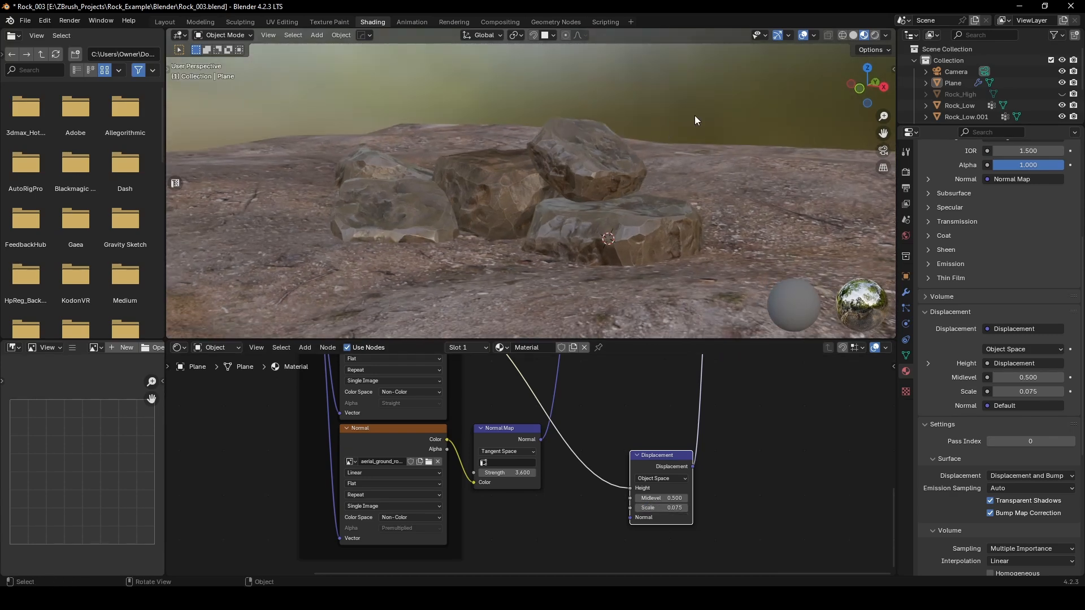
Step: Select the scene camera and look through it in the Layout workspace with its frame enlarged
left_click(956, 72)
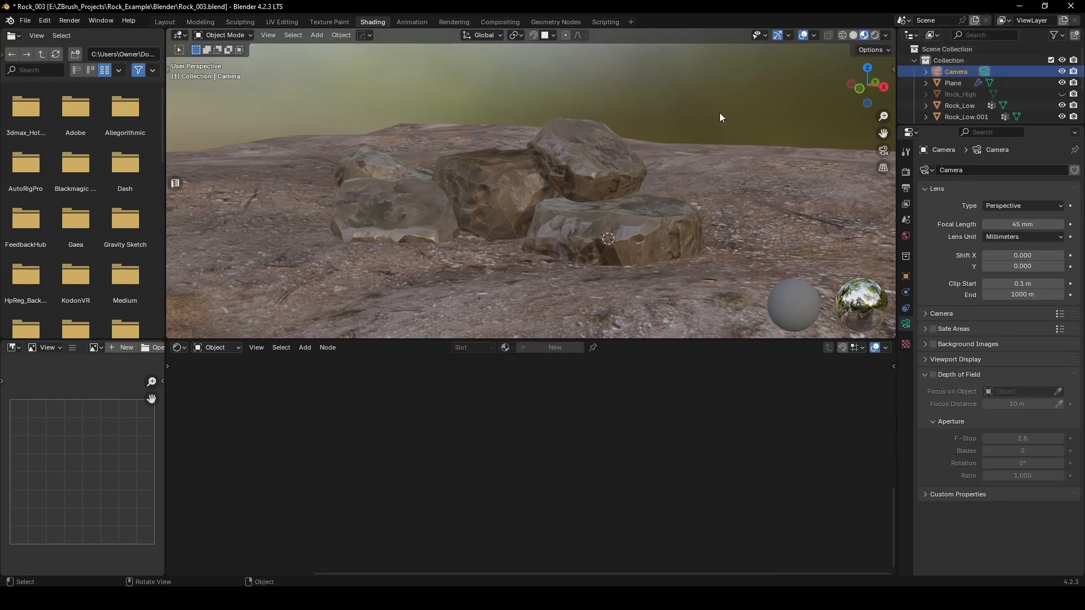
key("KP_0")
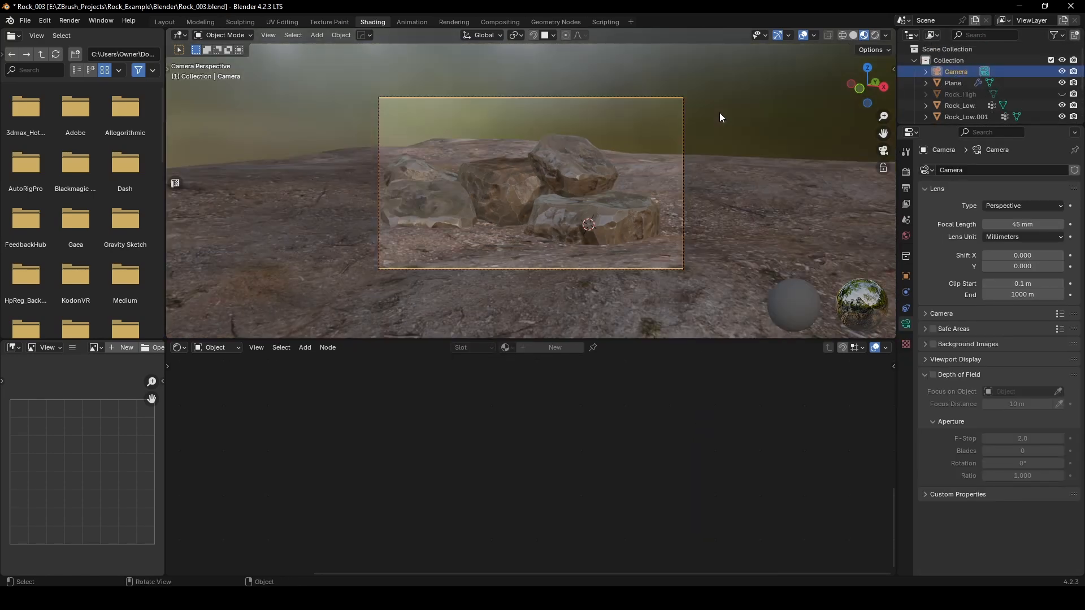
scroll(619, 154, "up", 3)
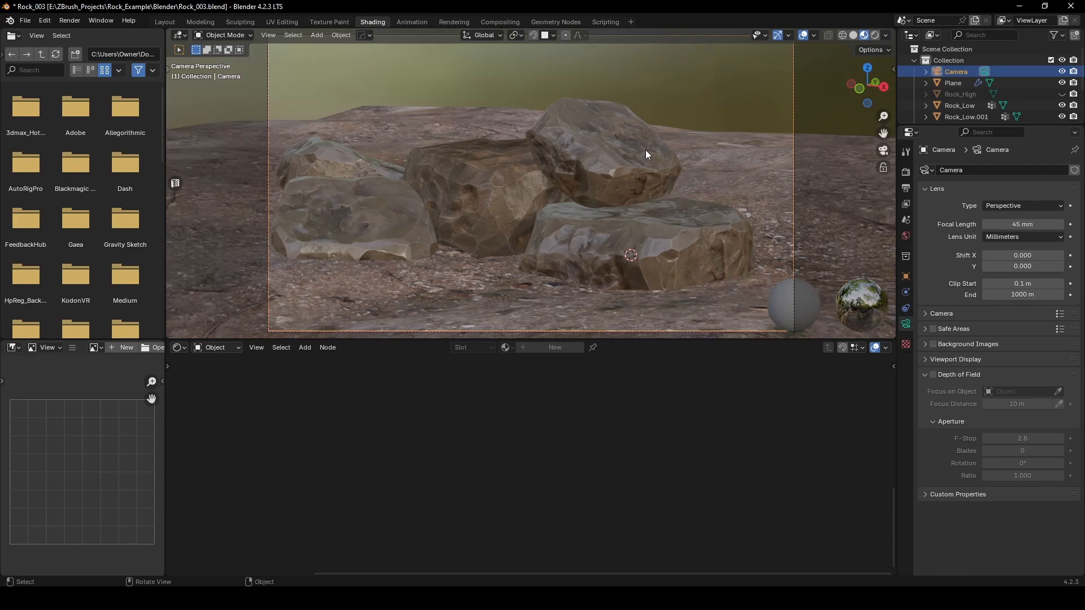
left_click(164, 22)
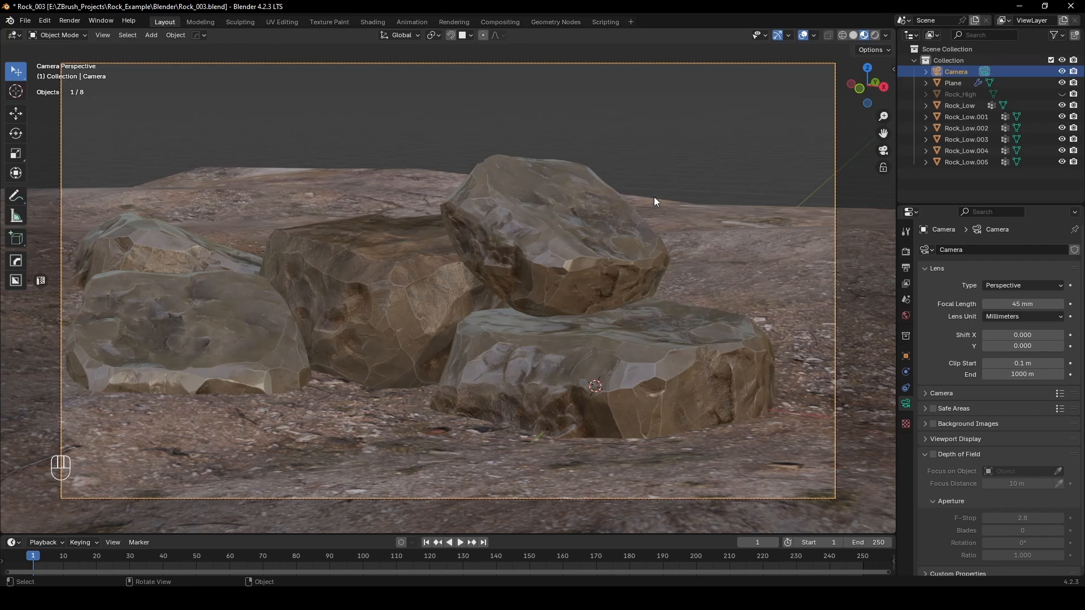
Step: Walk the camera back from the rocks, tilt it slightly upward to reframe the whole pile, and deselect it
key("shift+grave")
key("s")
key("q")
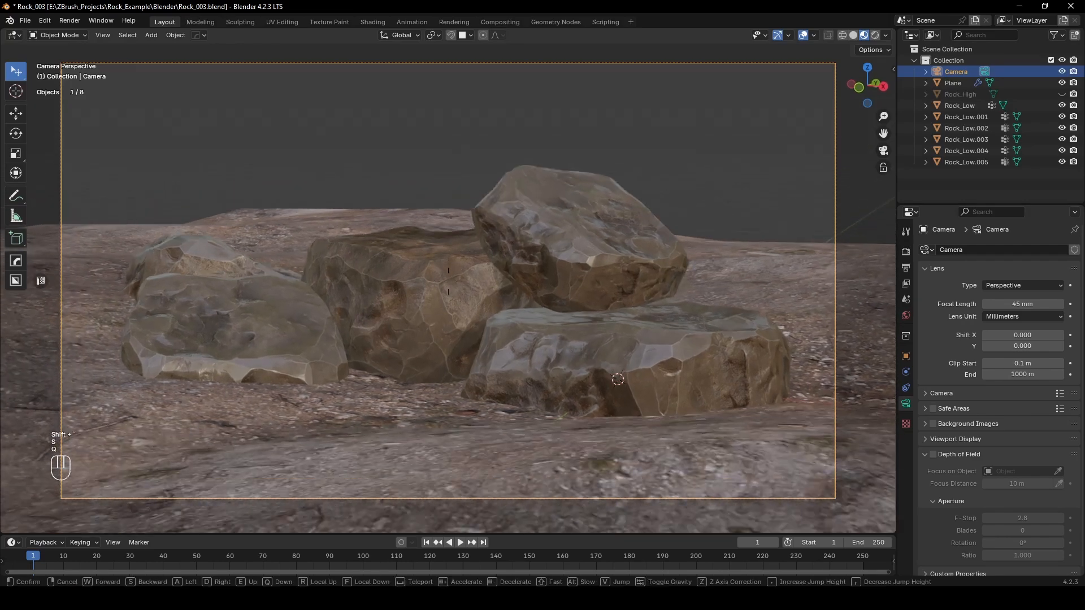
key("s")
key("s")
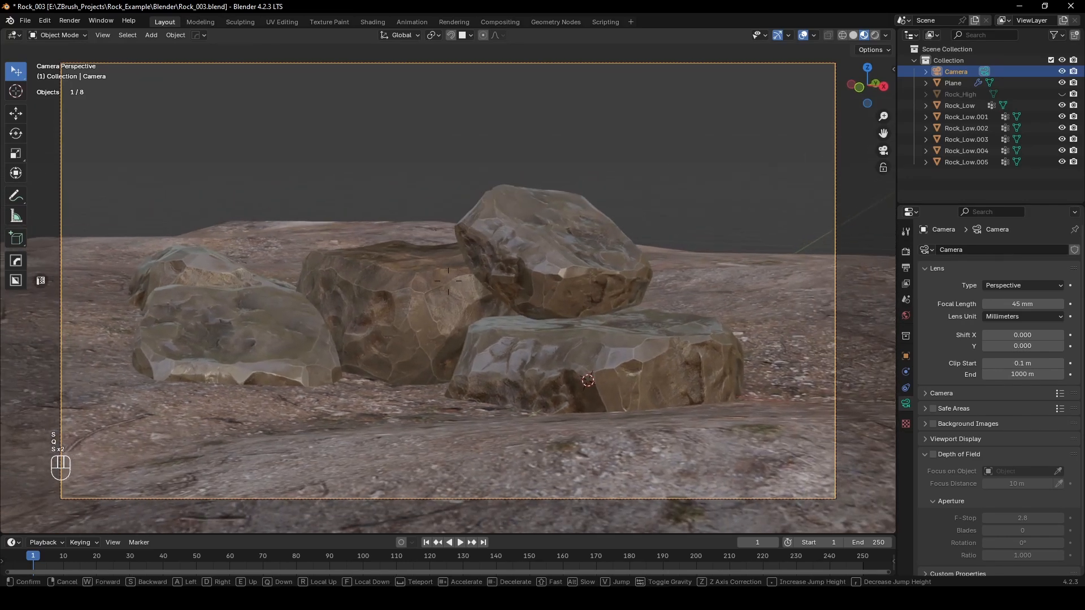
key("s")
left_click(673, 164)
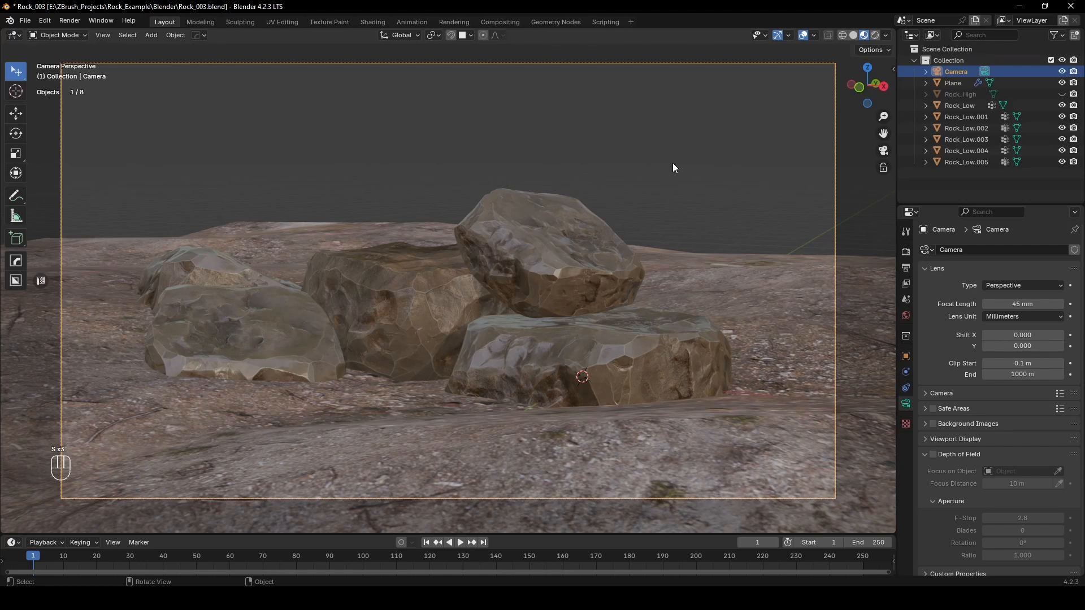
key("shift+grave")
left_click(669, 161)
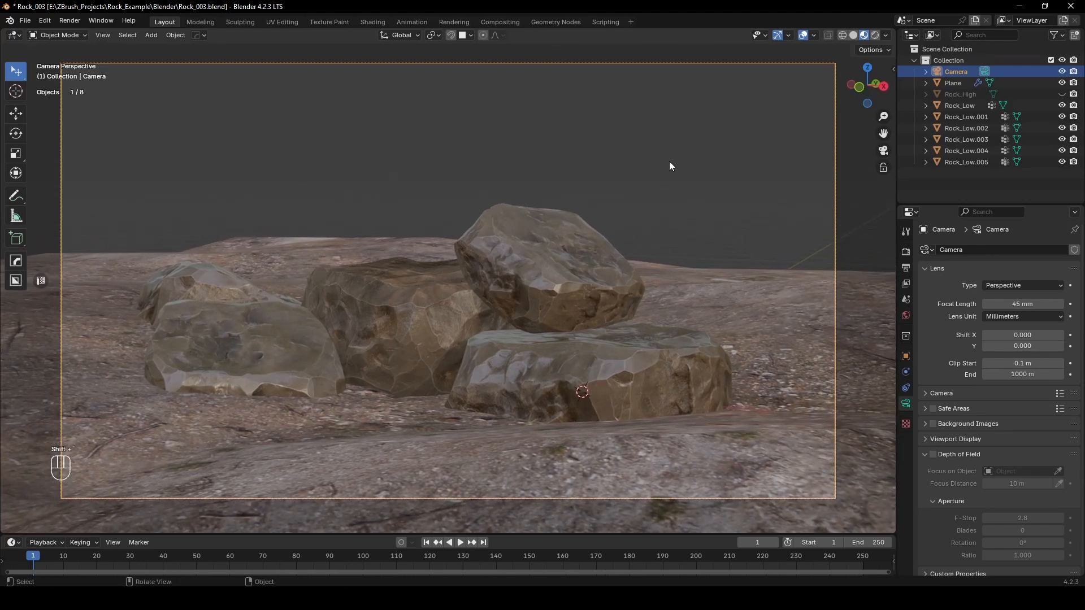
left_click(669, 161)
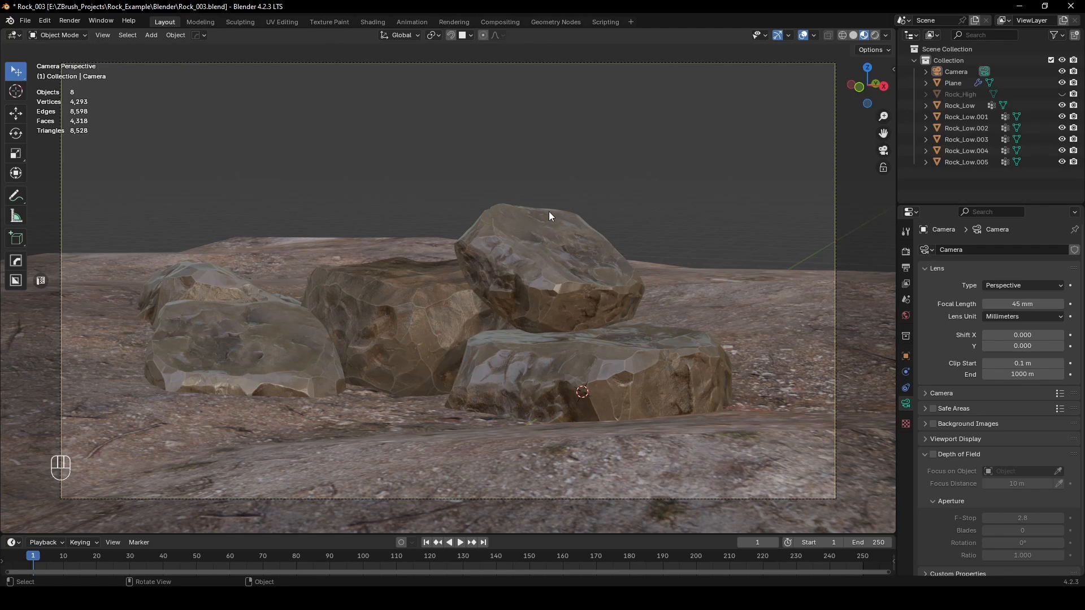
Step: Show the mesh wireframe on the upper rock, the middle rock, the flat front rock and the far-side front rock
left_click(538, 242)
key("F4")
left_click(438, 305)
key("F4")
left_click(544, 351)
key("F4")
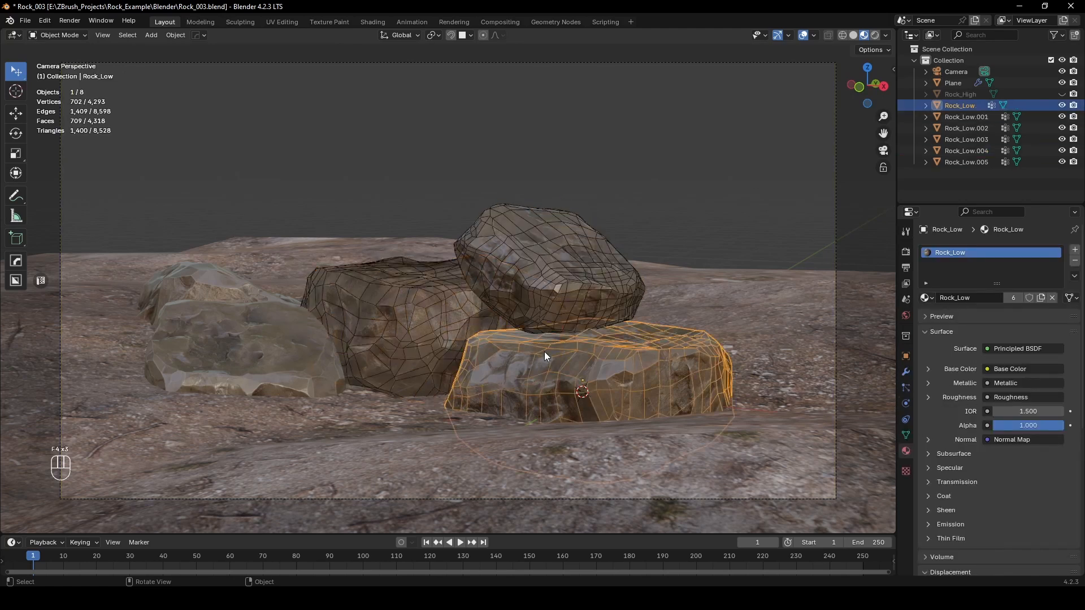
left_click(277, 330)
key("F4")
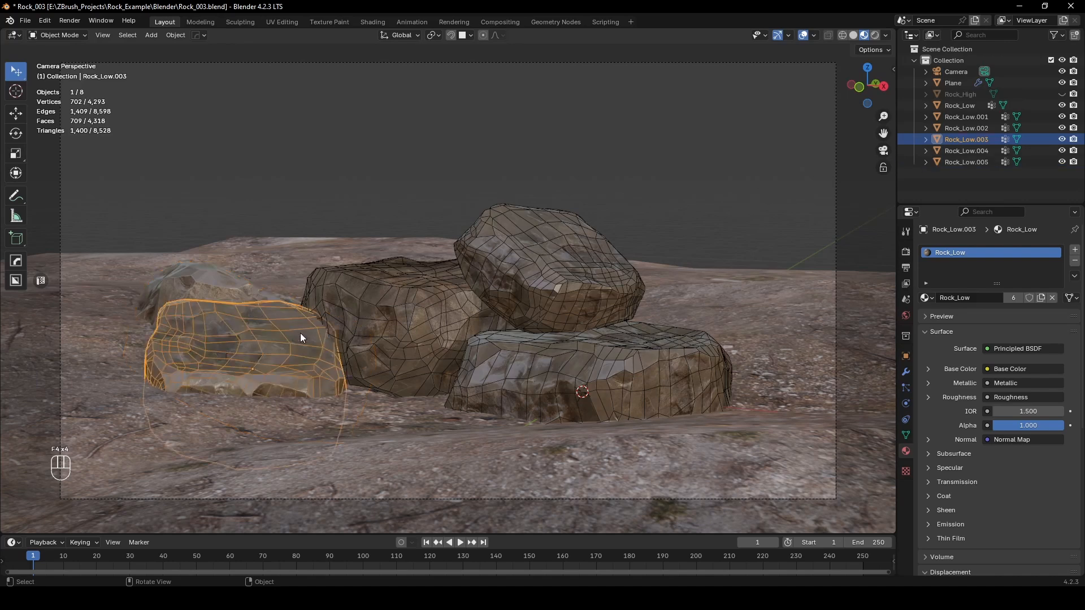
Step: Hide the wireframe on each of the four rocks again and clear the selection
key("F4")
left_click(392, 307)
key("F4")
left_click(532, 263)
key("F4")
left_click(580, 372)
key("F4")
left_click(654, 215)
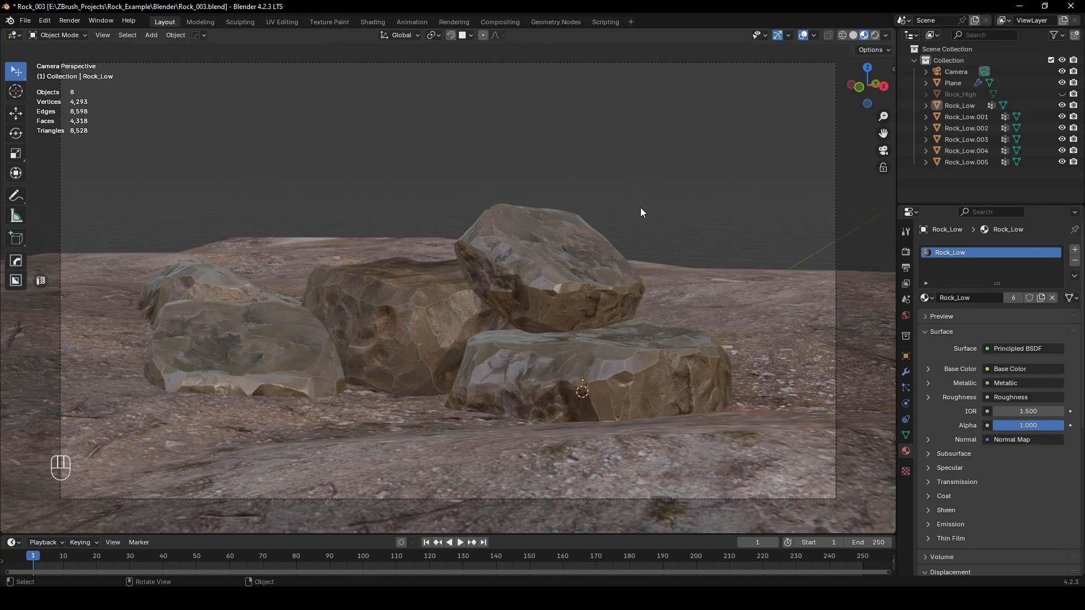
Step: Add a HardOps light rig and try random setups with varying light counts, down to one area light
key("q")
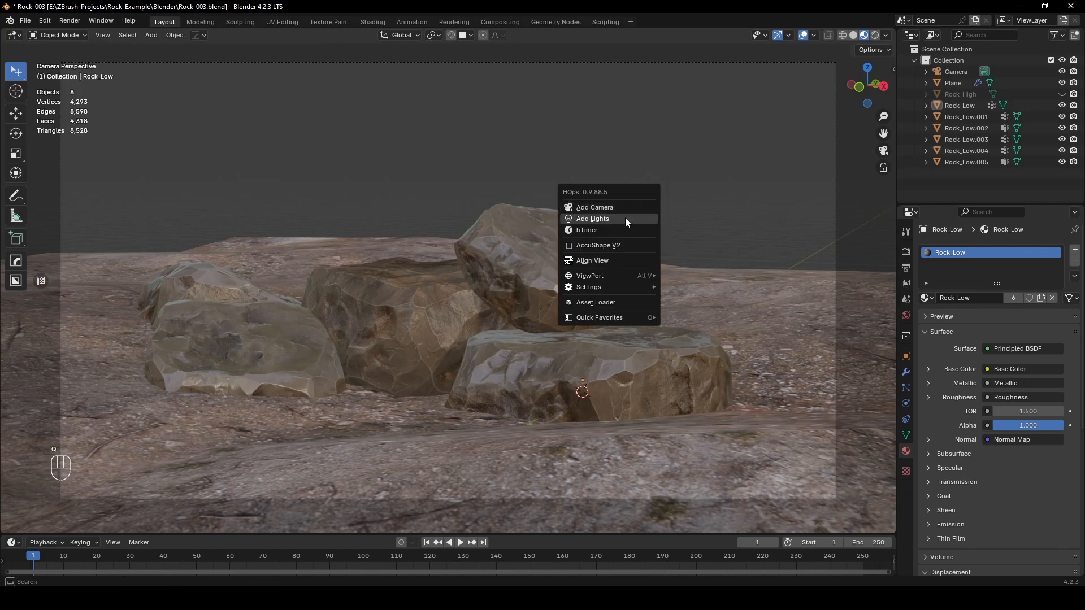
left_click(595, 220)
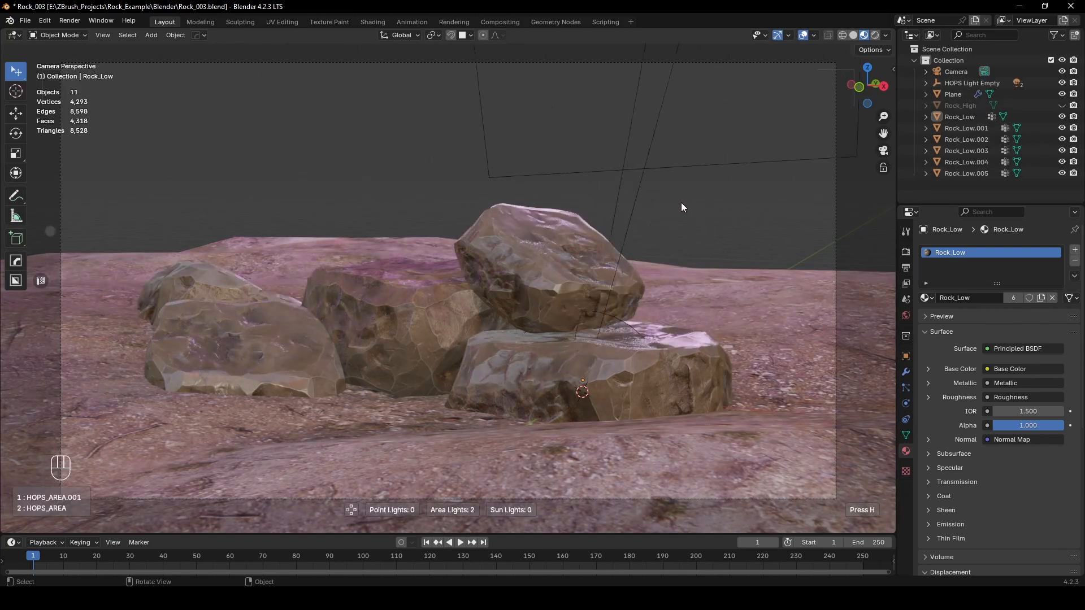
scroll(632, 205, "up", 1)
scroll(599, 208, "up", 1)
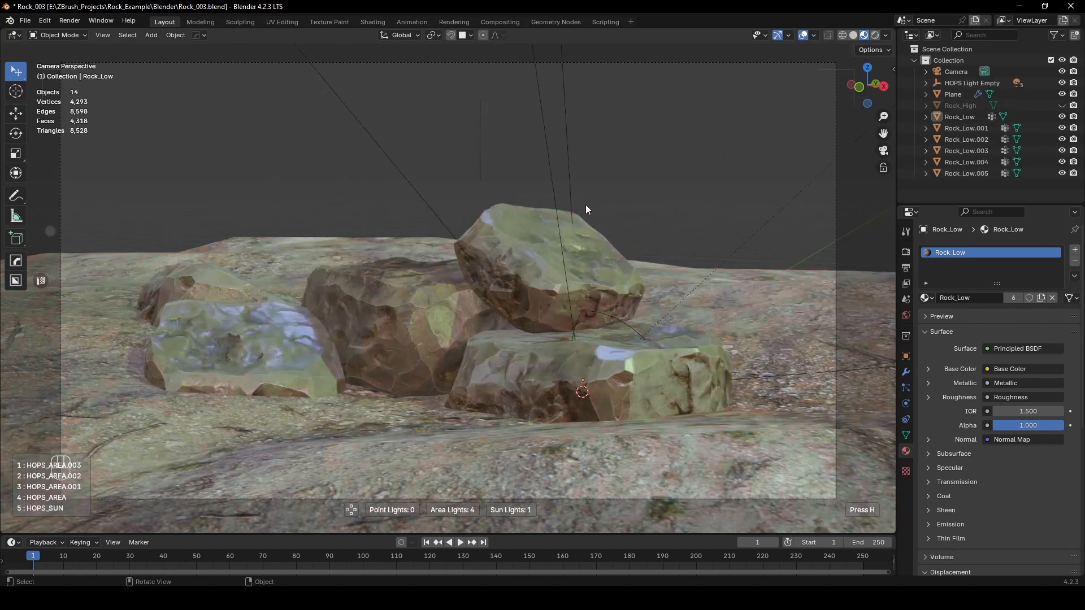
scroll(556, 204, "down", 1)
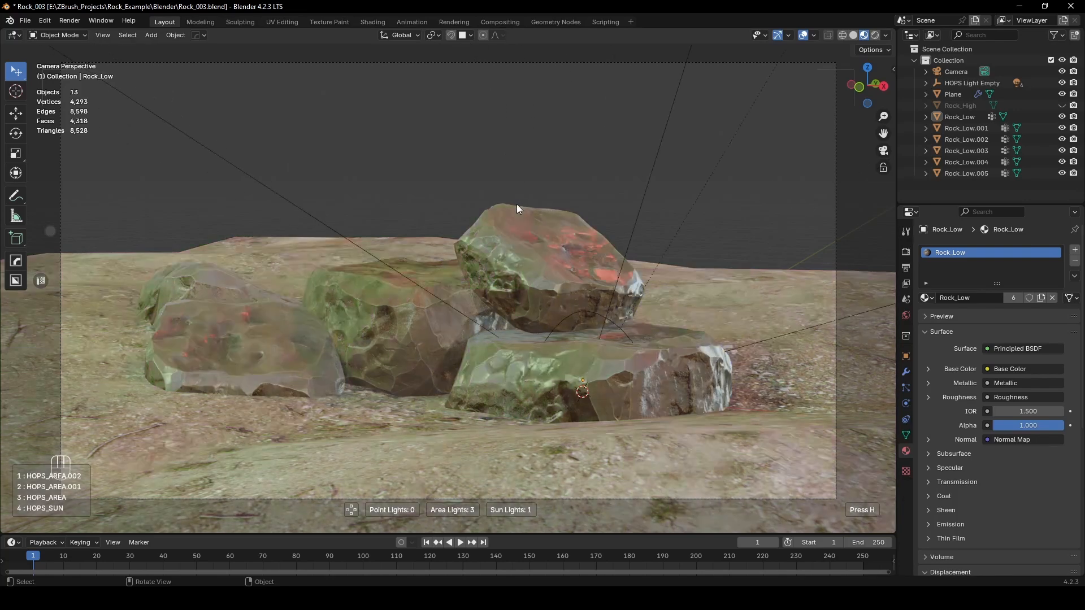
scroll(430, 207, "down", 1)
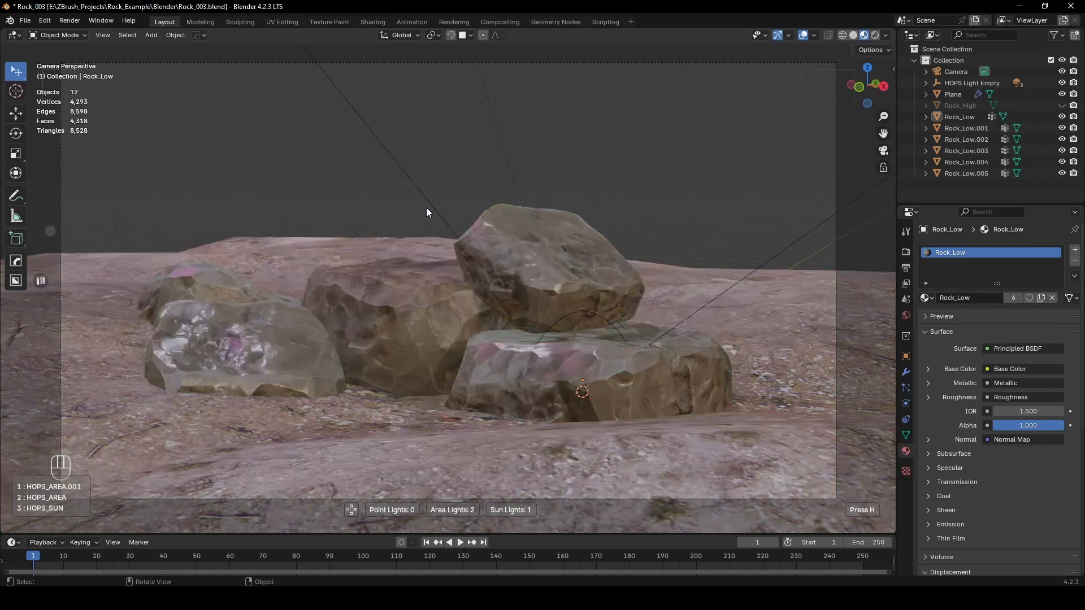
scroll(306, 234, "down", 1)
scroll(169, 238, "down", 1)
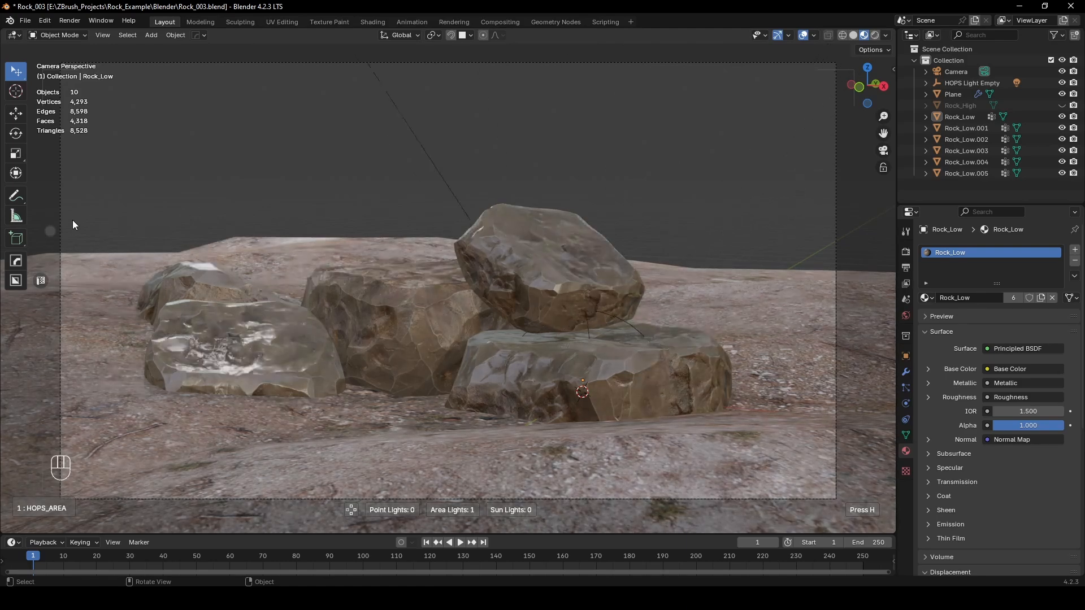
Step: Try larger random light setups and confirm the HardOps rig with two area lights and one sun light
scroll(170, 193, "up", 2)
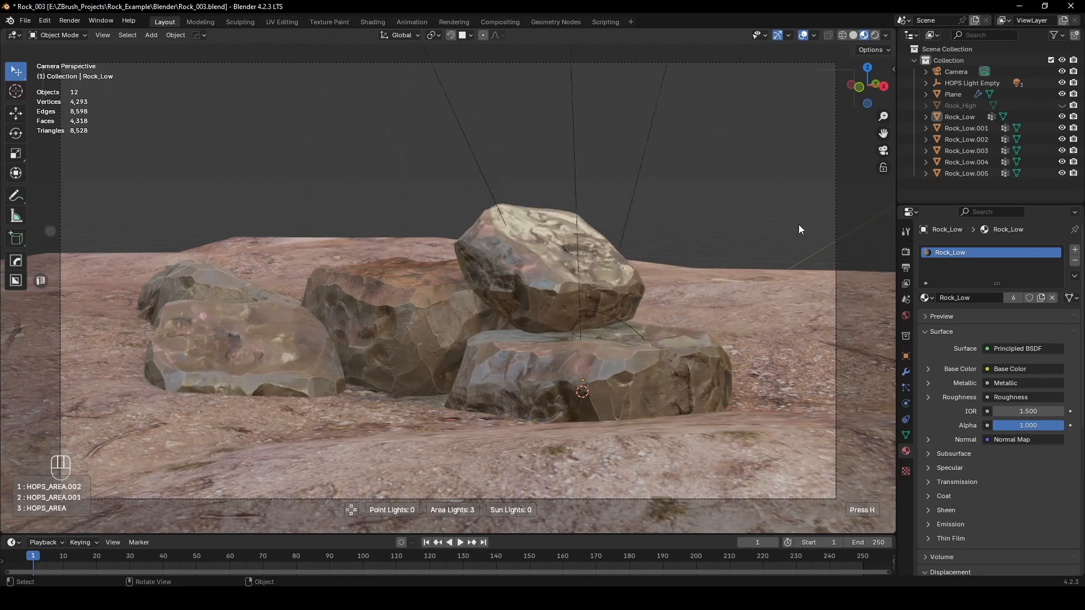
scroll(795, 223, "up", 1)
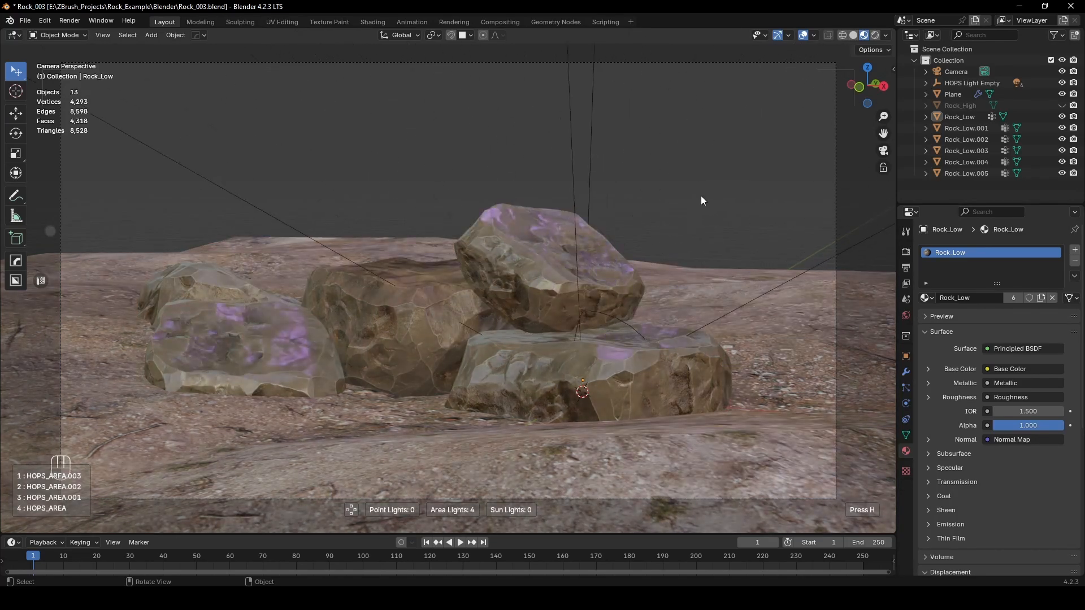
scroll(661, 197, "up", 1)
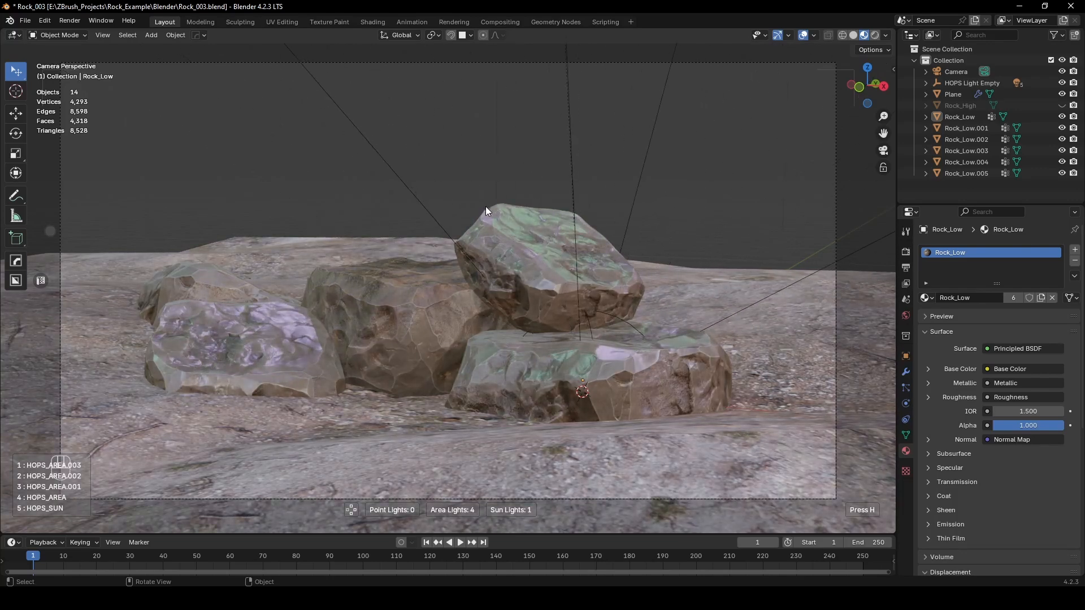
scroll(484, 207, "down", 2)
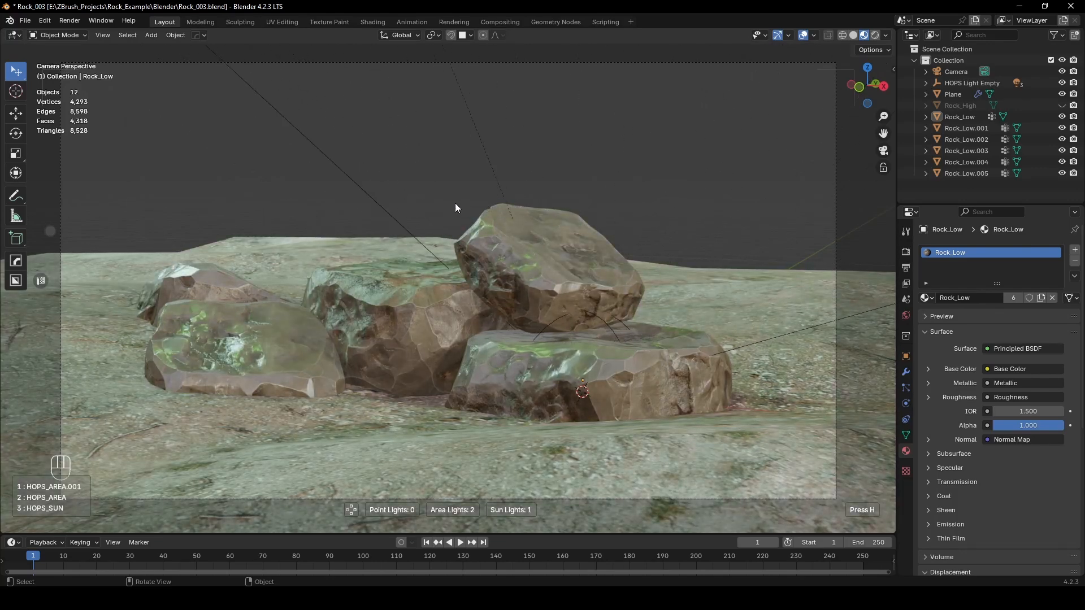
left_click(457, 209)
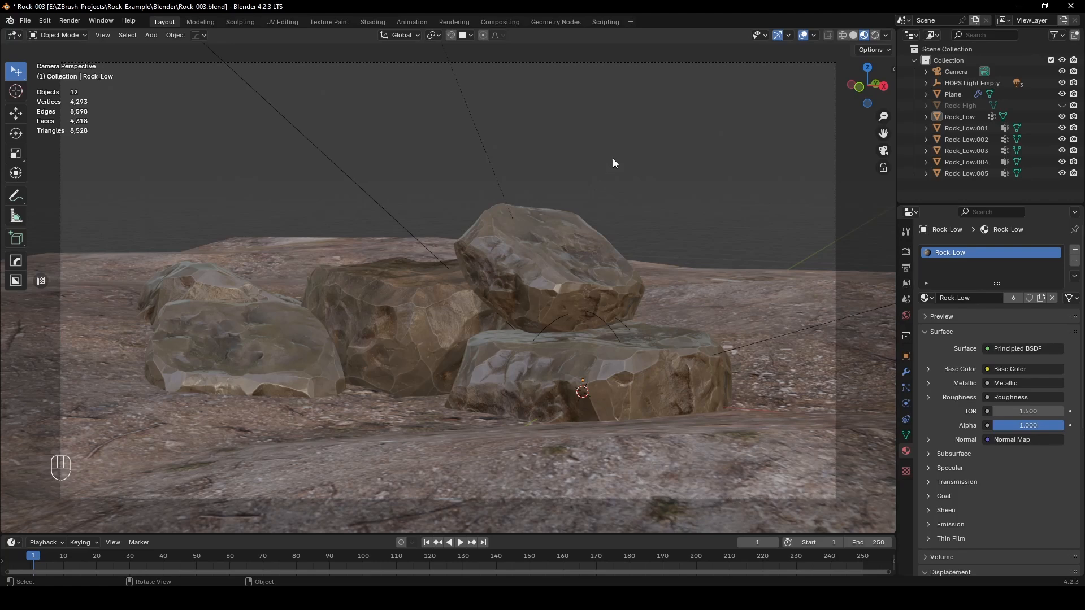
Step: Preview the scene in rendered shading, try the HardOps Cycles HQ preset, and settle on Cycles LQ
key("z")
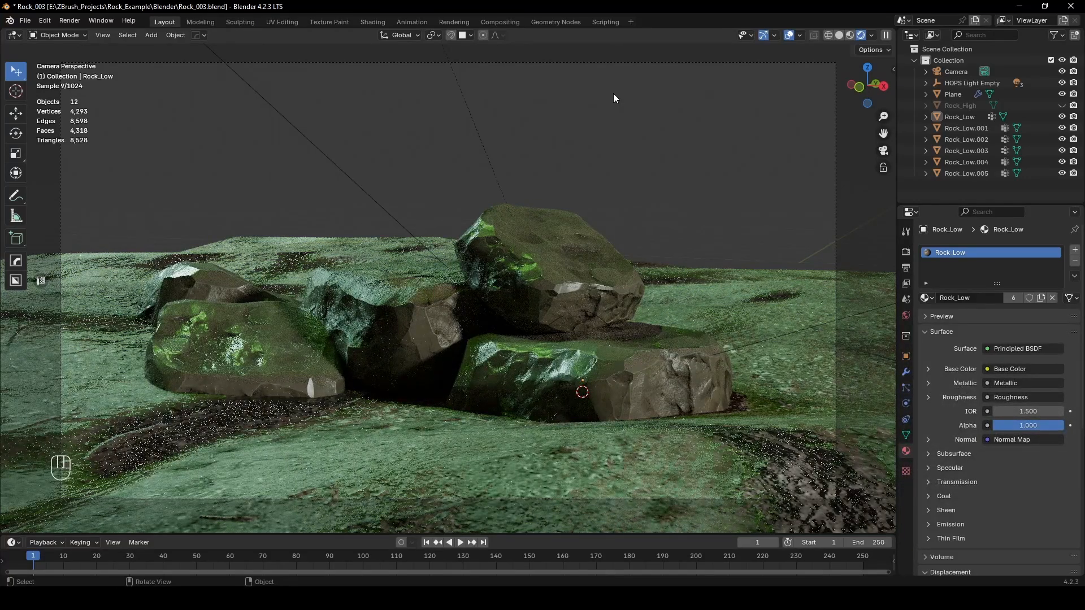
key("q")
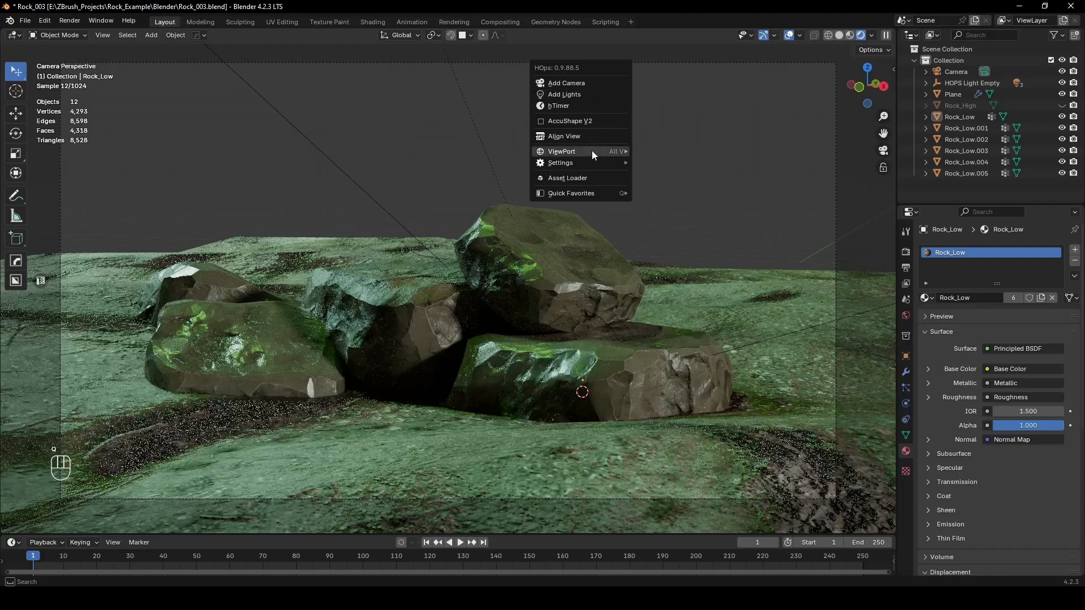
mouse_move(592, 151)
left_click(684, 240)
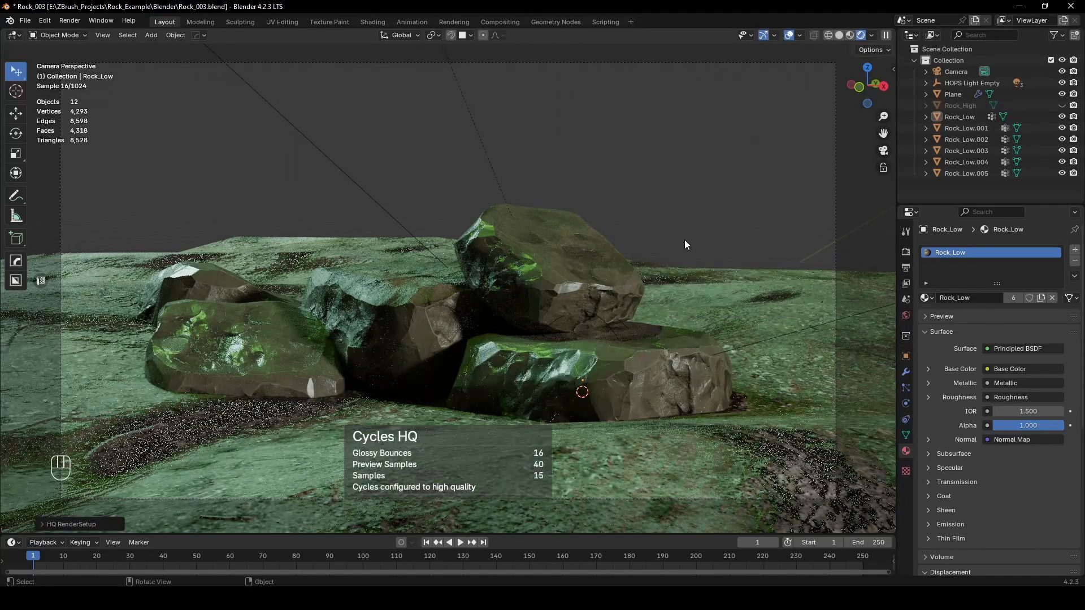
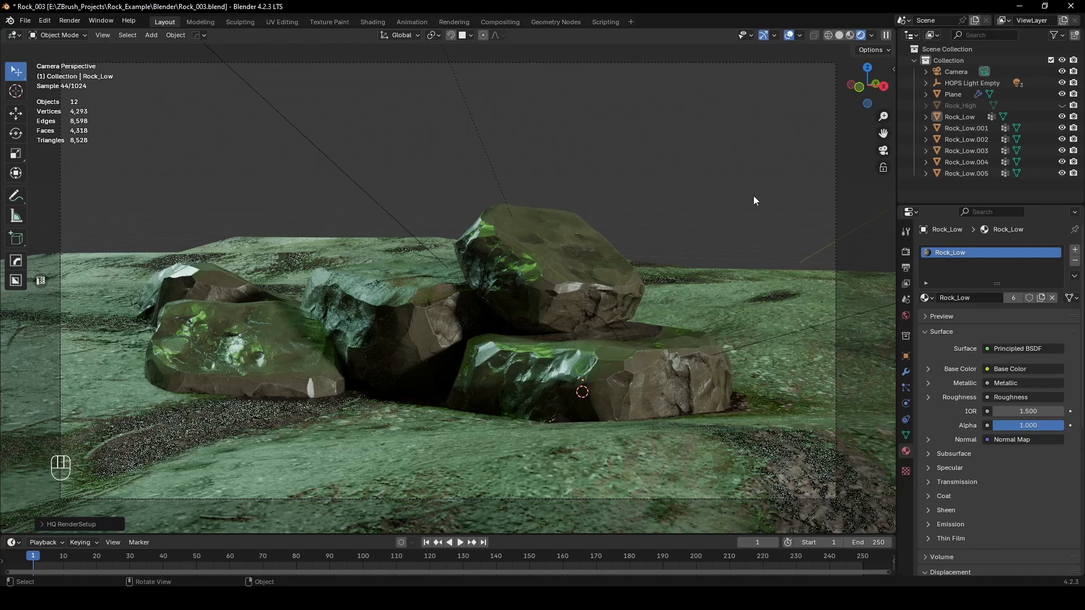
key("q")
mouse_move(690, 205)
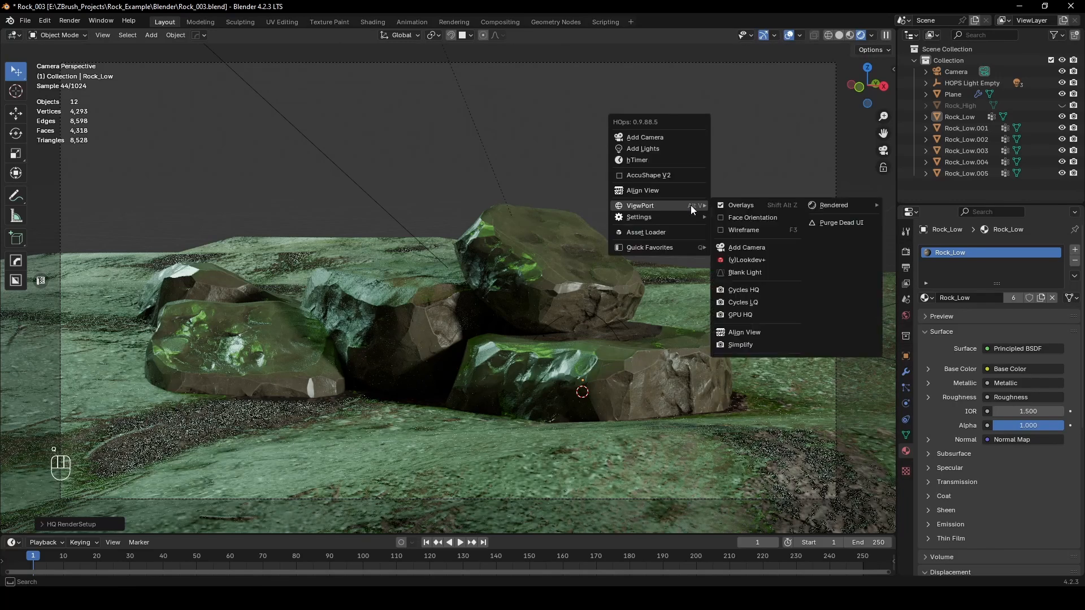
left_click(778, 302)
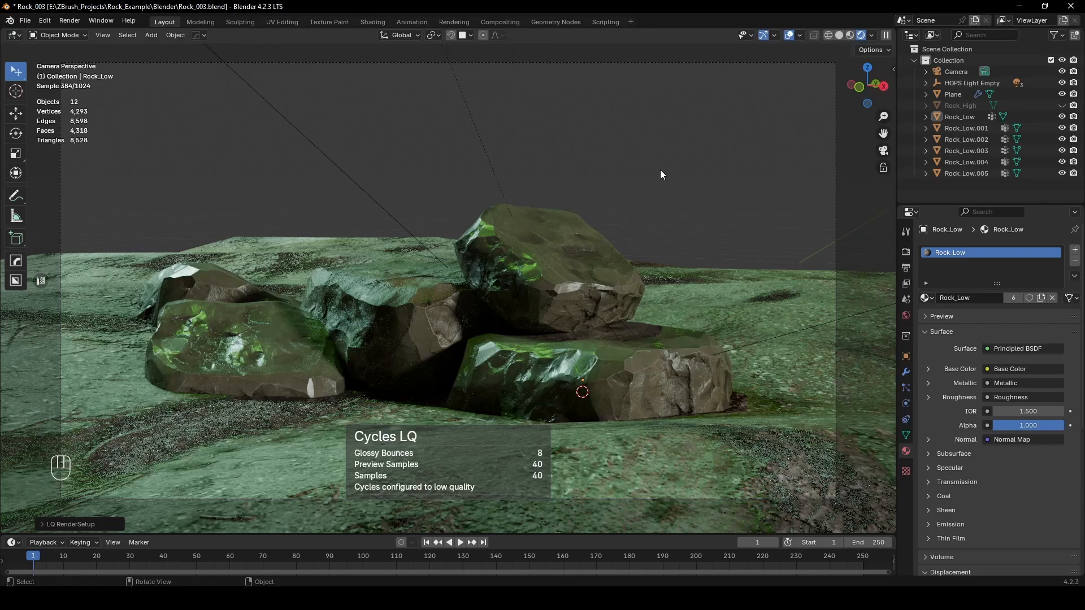
Step: Load the F:\TextureLibrary\HDR\ folder in Easy HDRI and display the dikhololo_night_4k environment with the Original background
key("n")
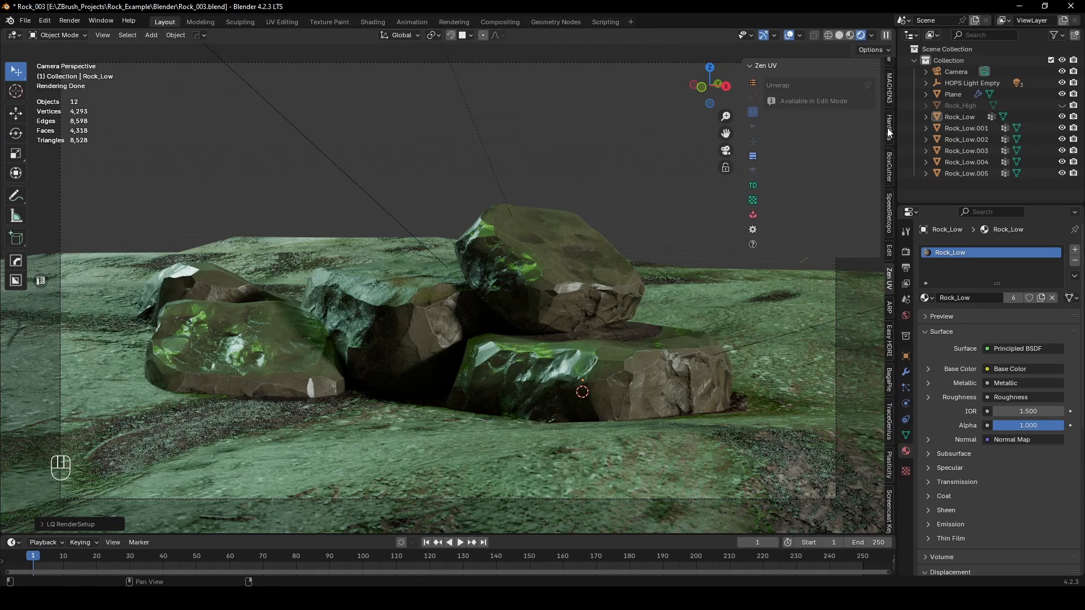
scroll(890, 121, "down", 1)
left_click(890, 328)
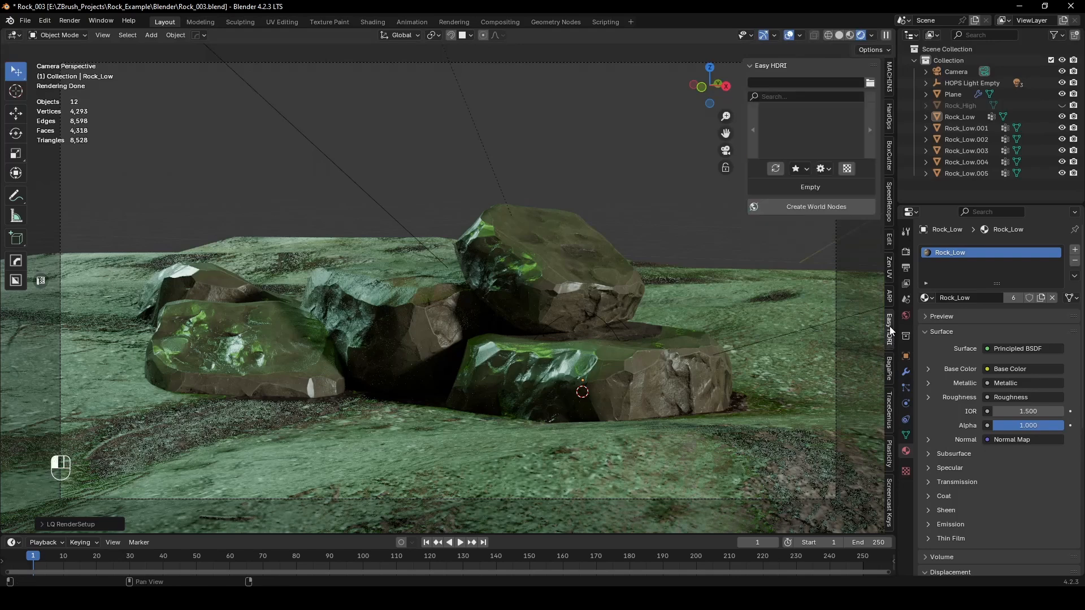
left_click(870, 85)
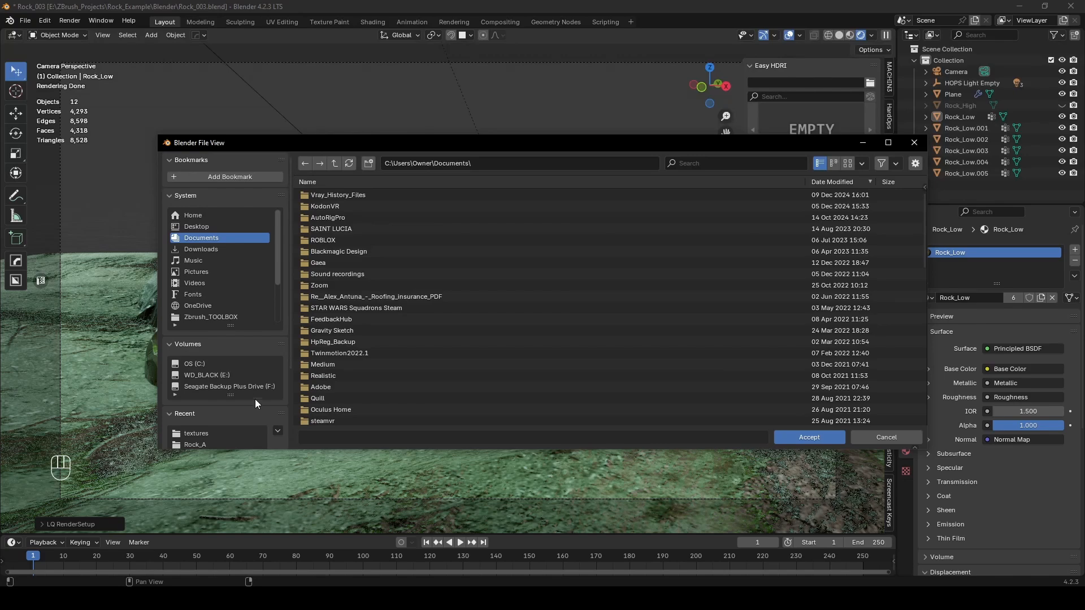
left_click(893, 435)
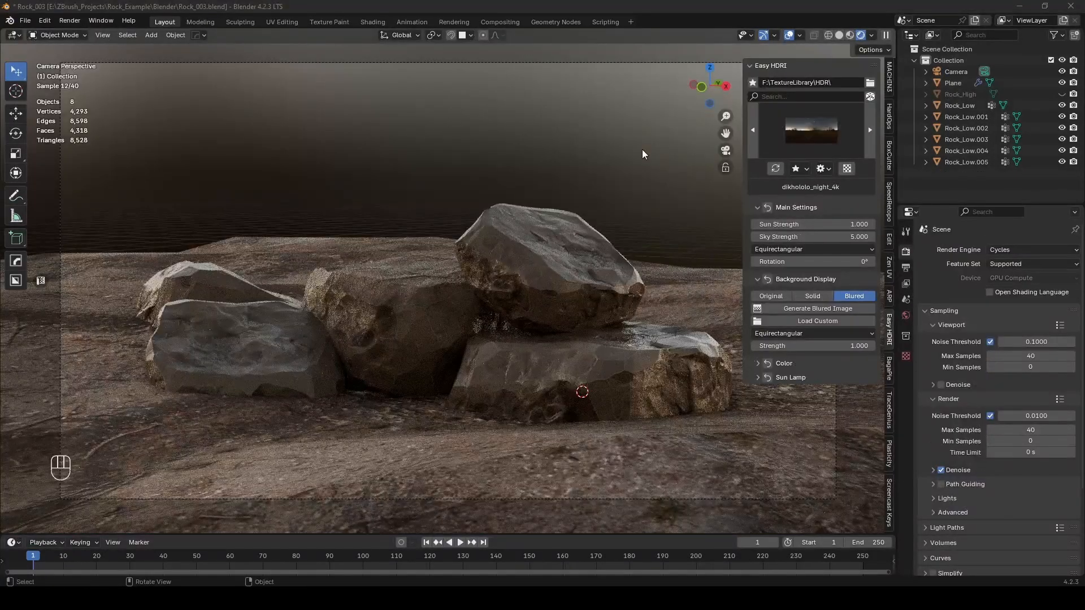
left_click(642, 149)
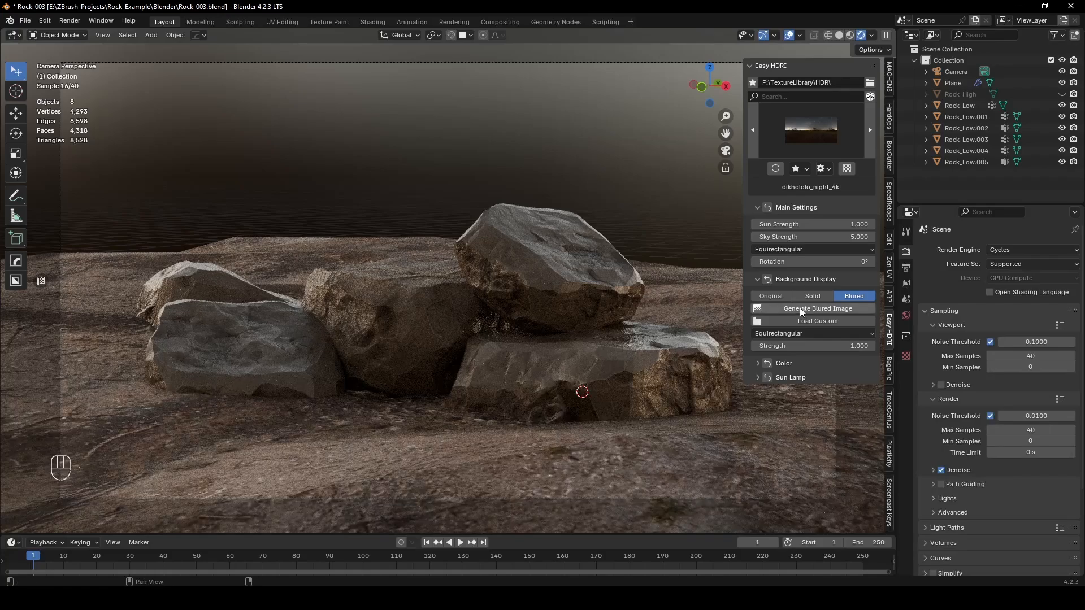
left_click(772, 296)
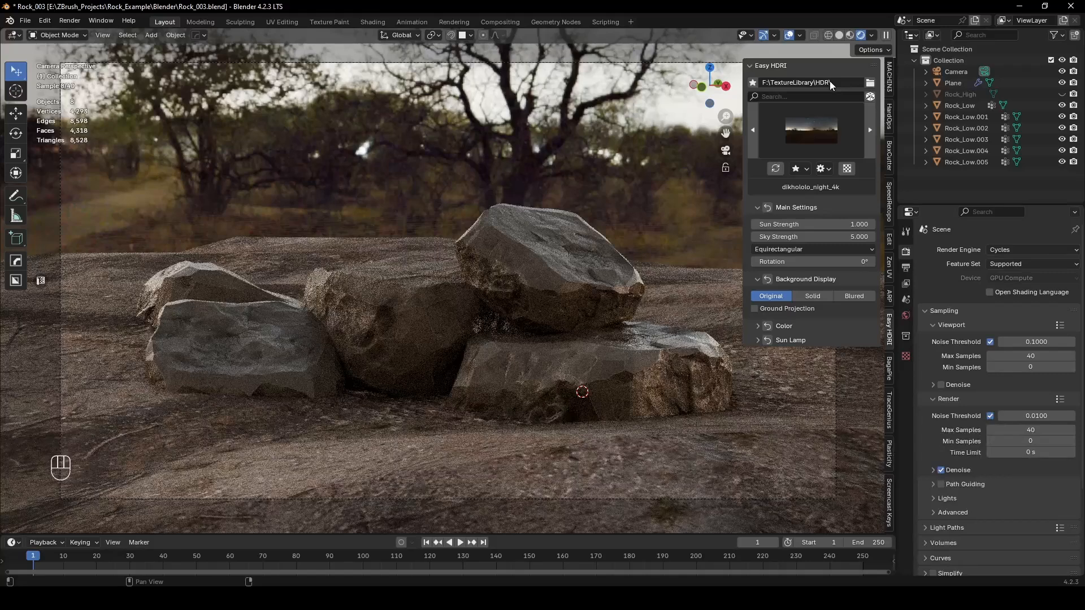
Step: Try the floral_tent_4k environment in Easy HDRI and switch back to dikhololo_night_4k
left_click(812, 143)
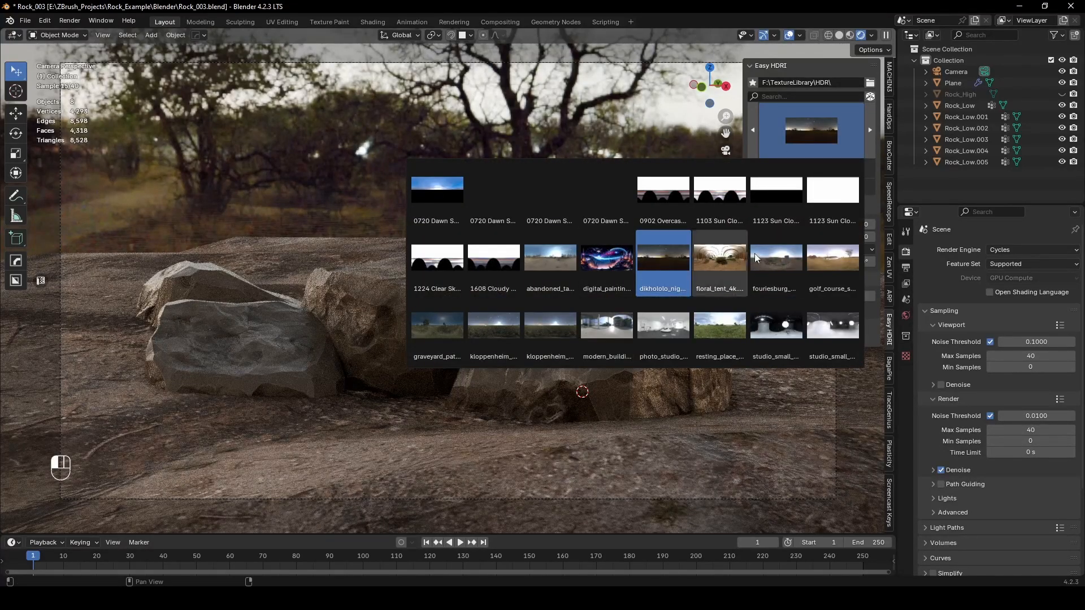
left_click(718, 257)
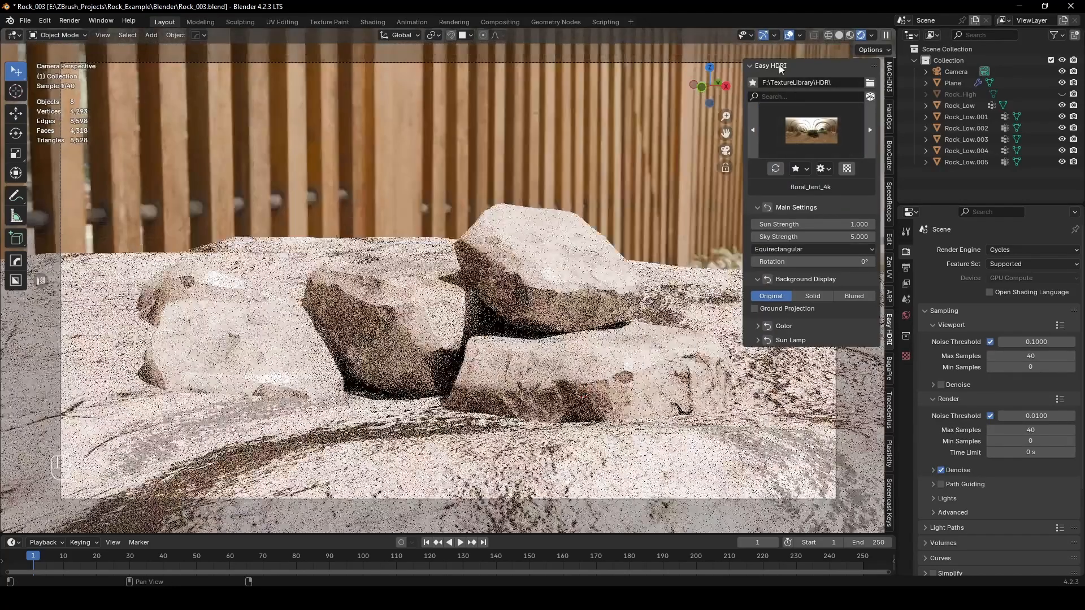
left_click(814, 131)
left_click(670, 268)
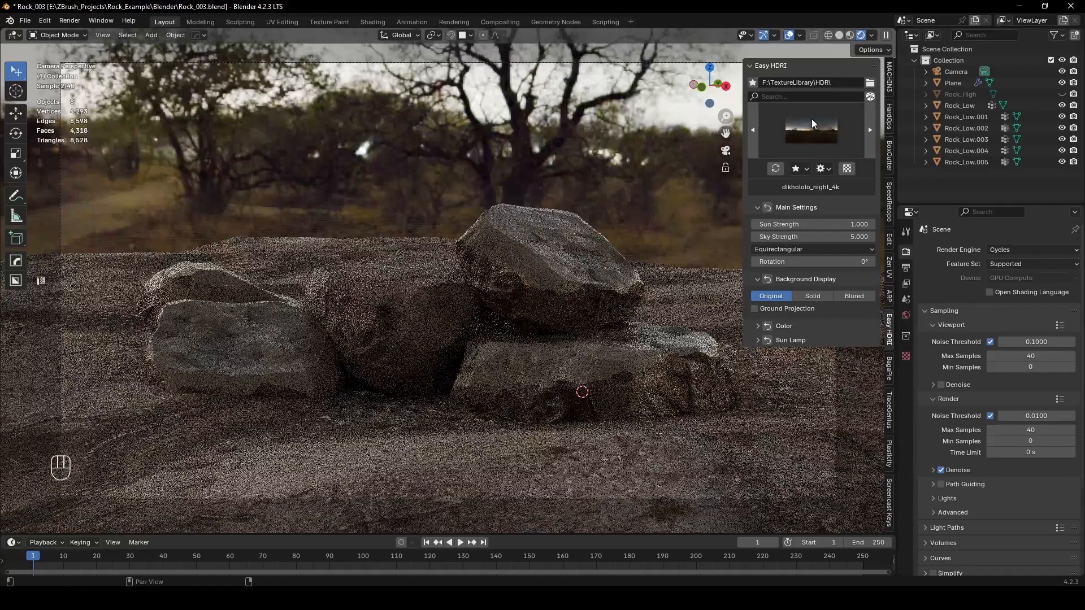
Step: Switch the environment to fouriesburg_mountain_lookout_4k and set its Sky Strength to 0.1
left_click(814, 124)
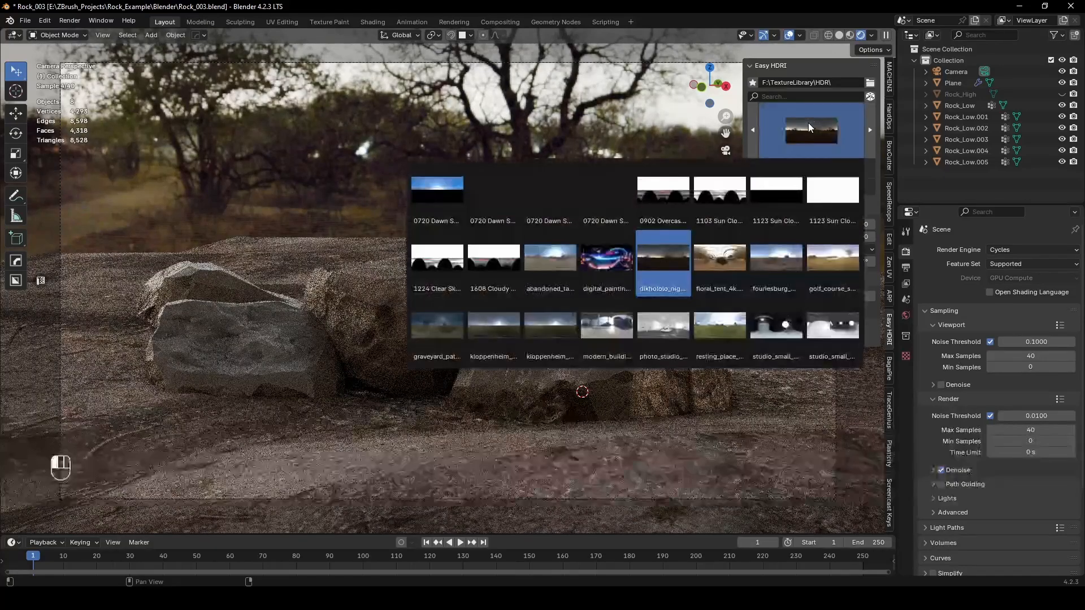
left_click(766, 250)
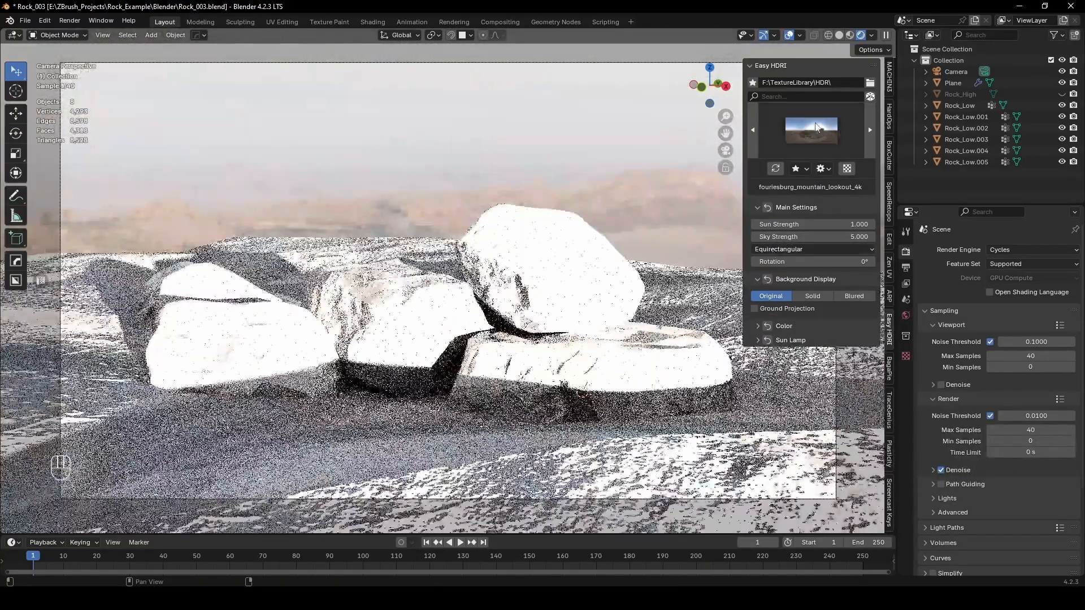
left_click(815, 127)
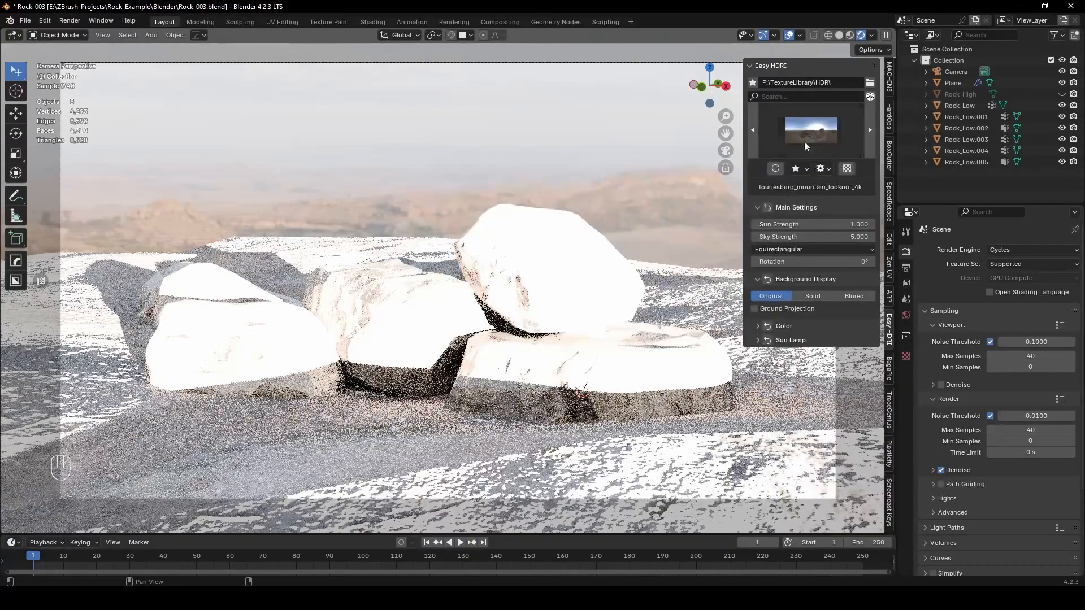
left_click(828, 231)
key("BackSpace")
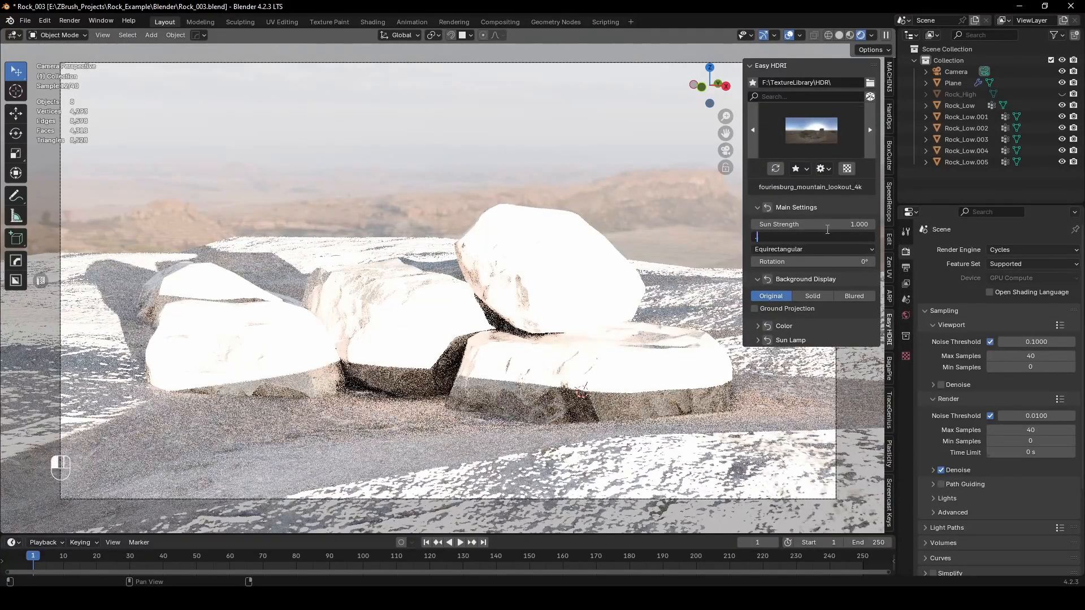
type("0.1")
key("Return")
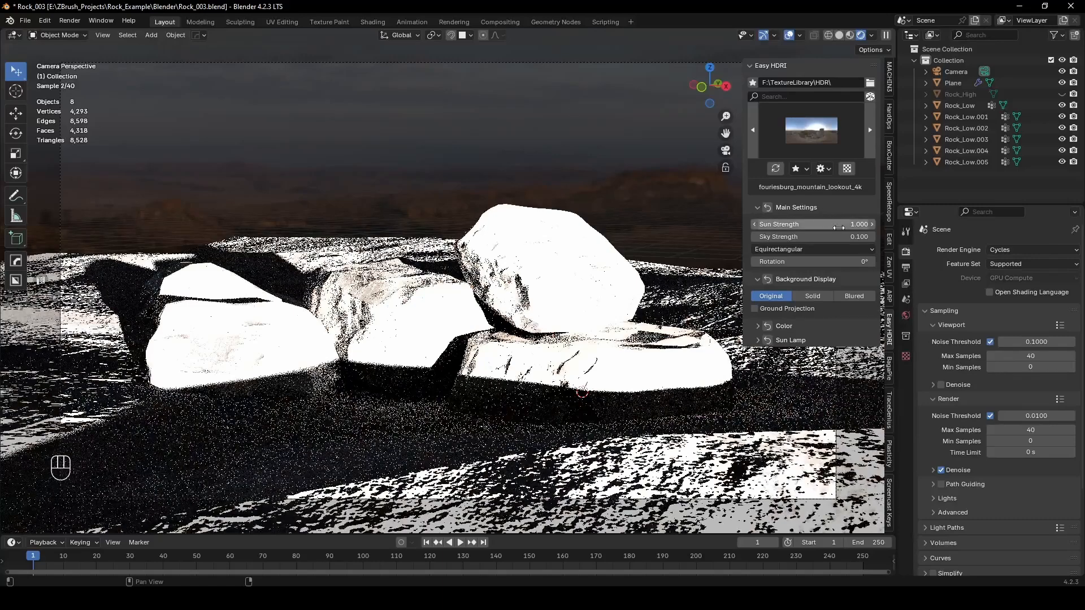
Step: Try Sun Strength values of 34 and 0.1, and reduce both Sun Strength and Sky Strength to 0.05
left_click_drag(839, 228, 839, 230)
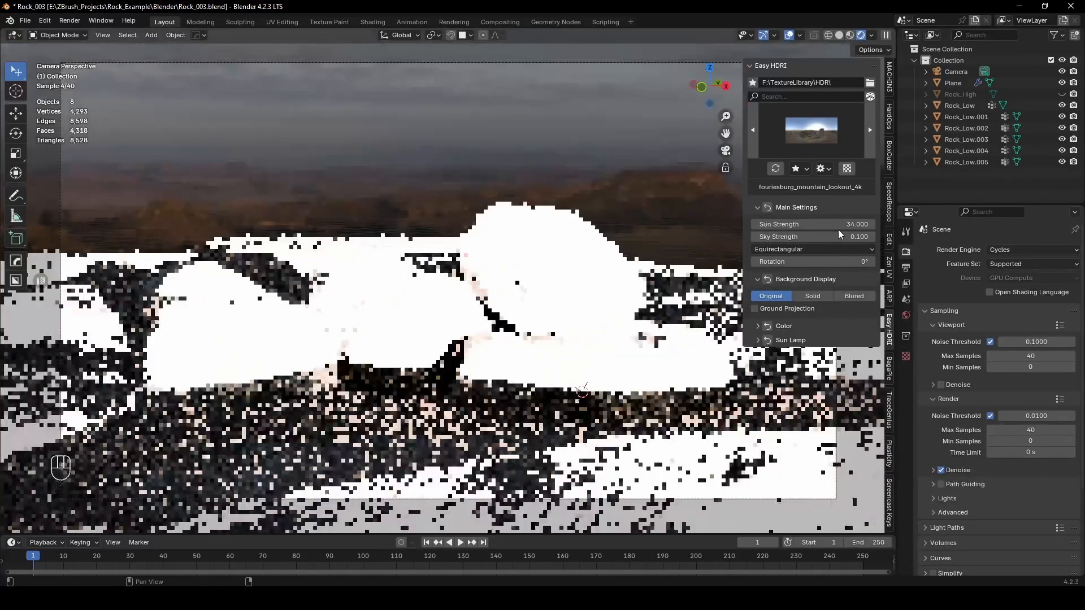
left_click(859, 225)
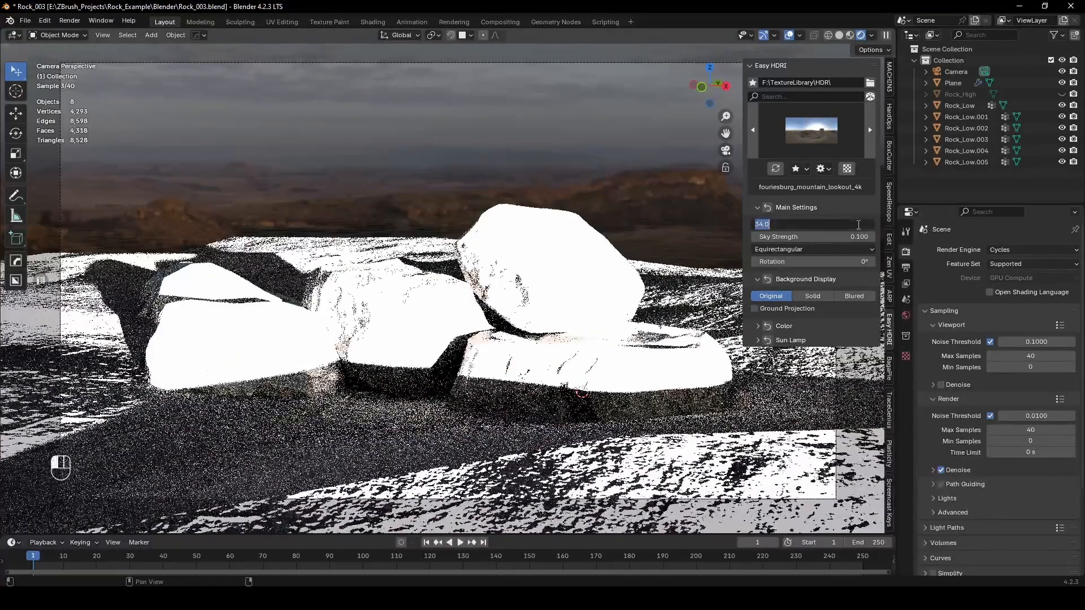
type("0.1")
key("Return")
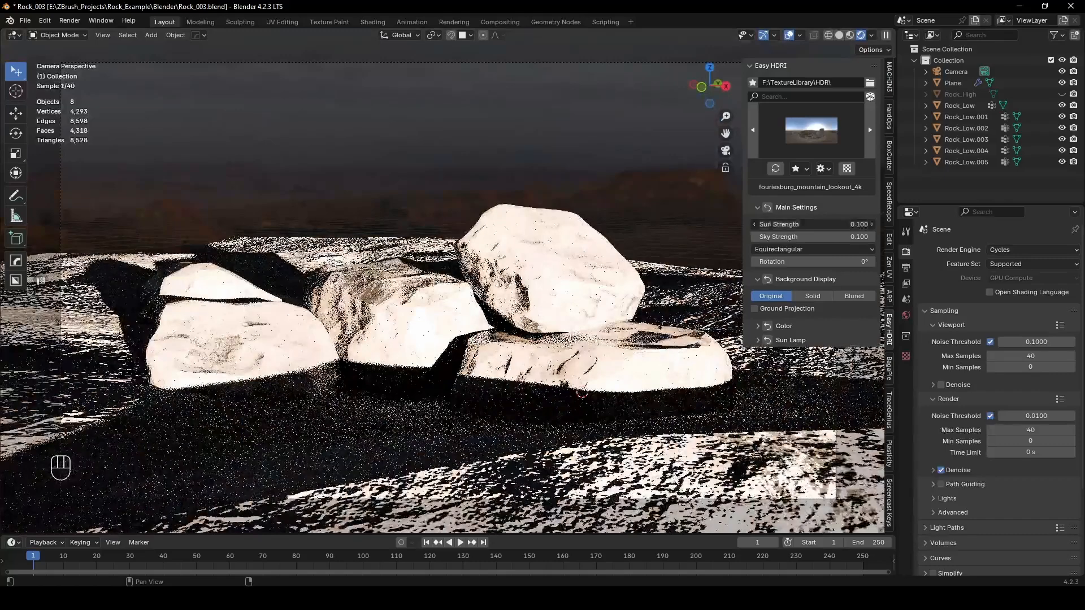
left_click_drag(858, 225, 854, 227)
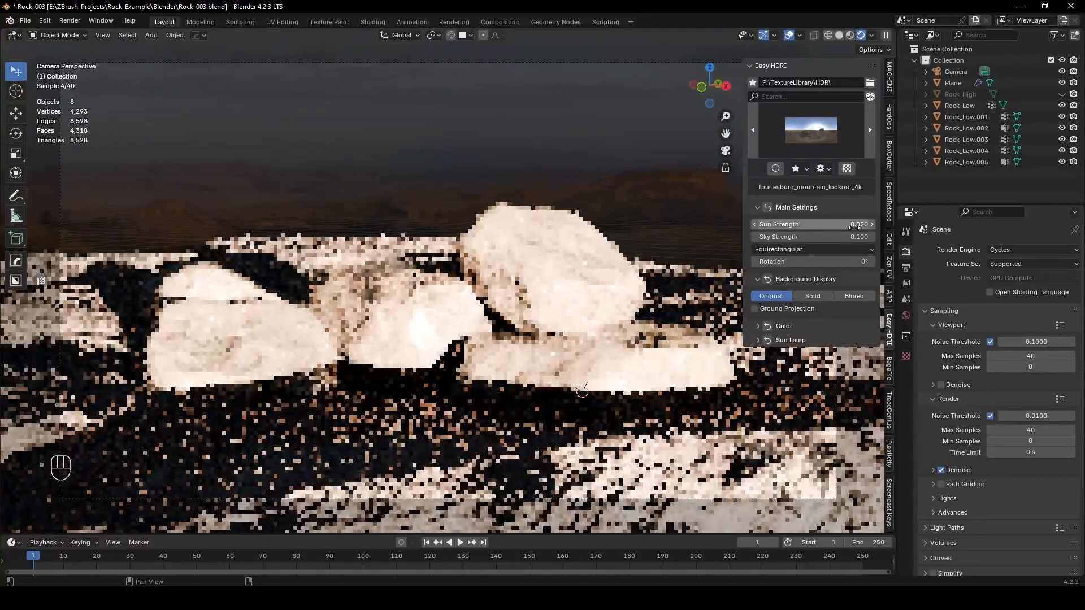
left_click(853, 240)
type("0.05")
key("Return")
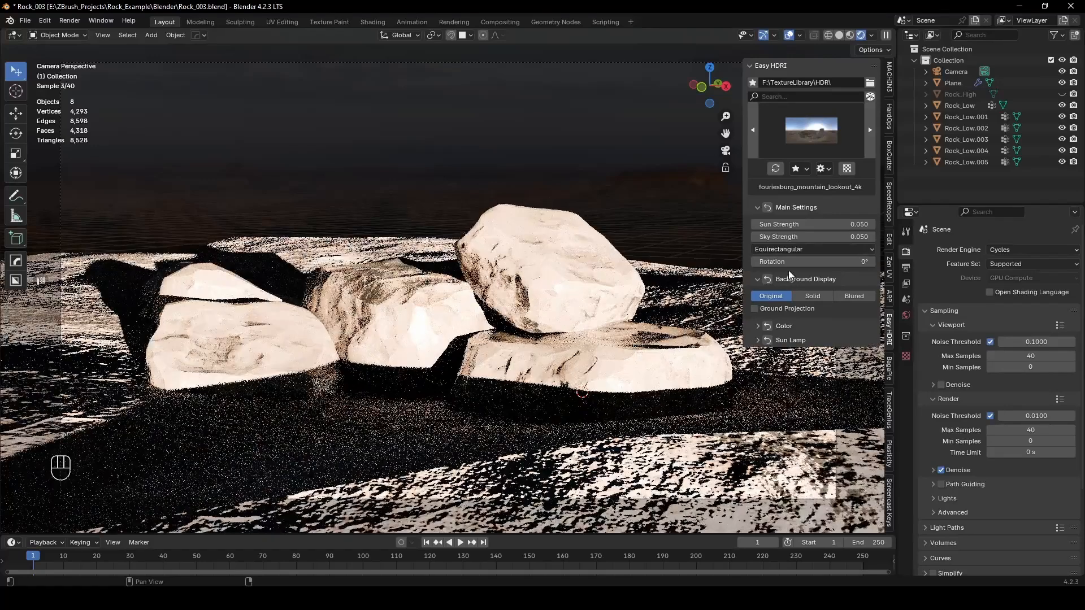
Step: Switch the environment back to dikhololo_night_4k and set both Sky Strength and Sun Strength to 1
left_click(812, 138)
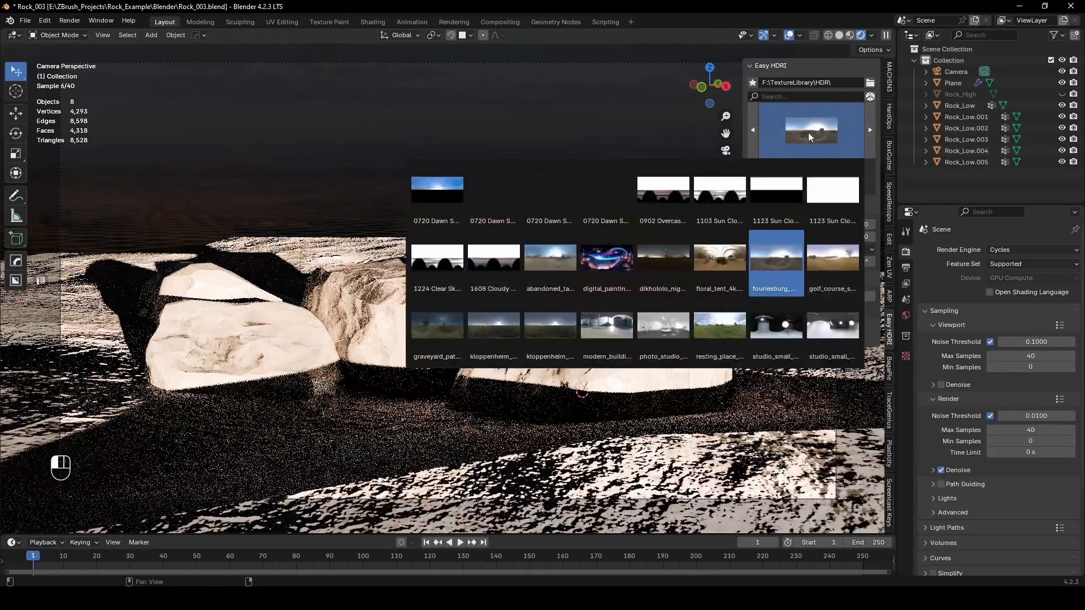
left_click(667, 261)
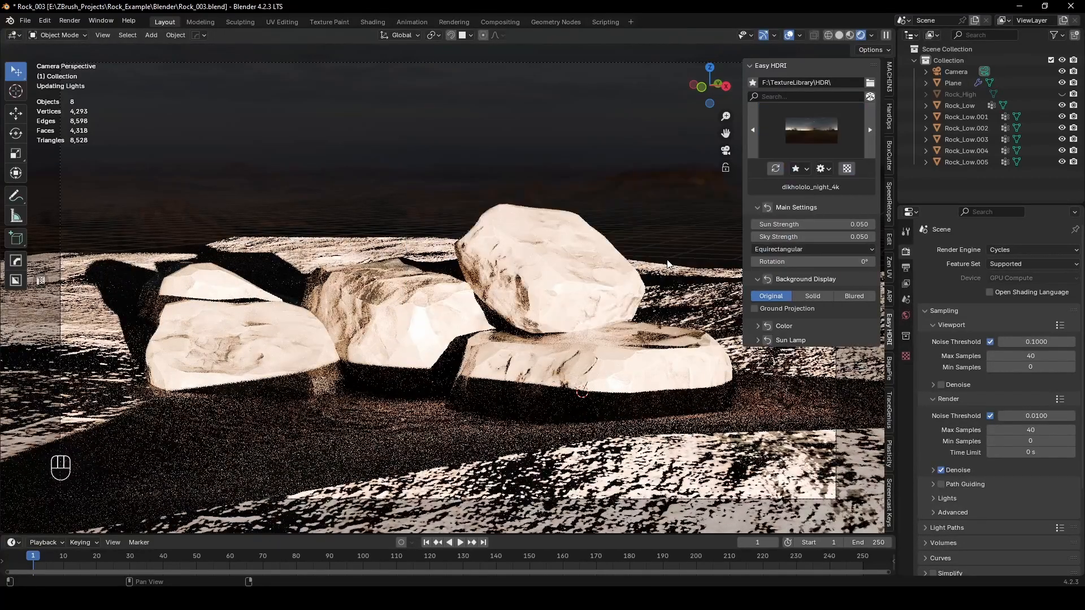
double_click(861, 236)
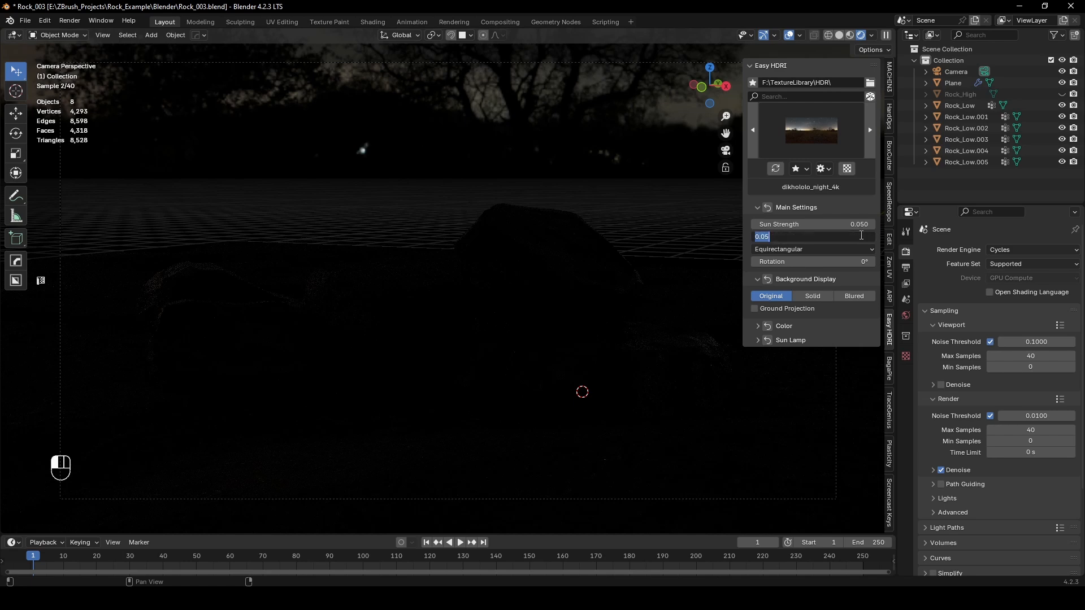
type("1")
key("Return")
double_click(846, 228)
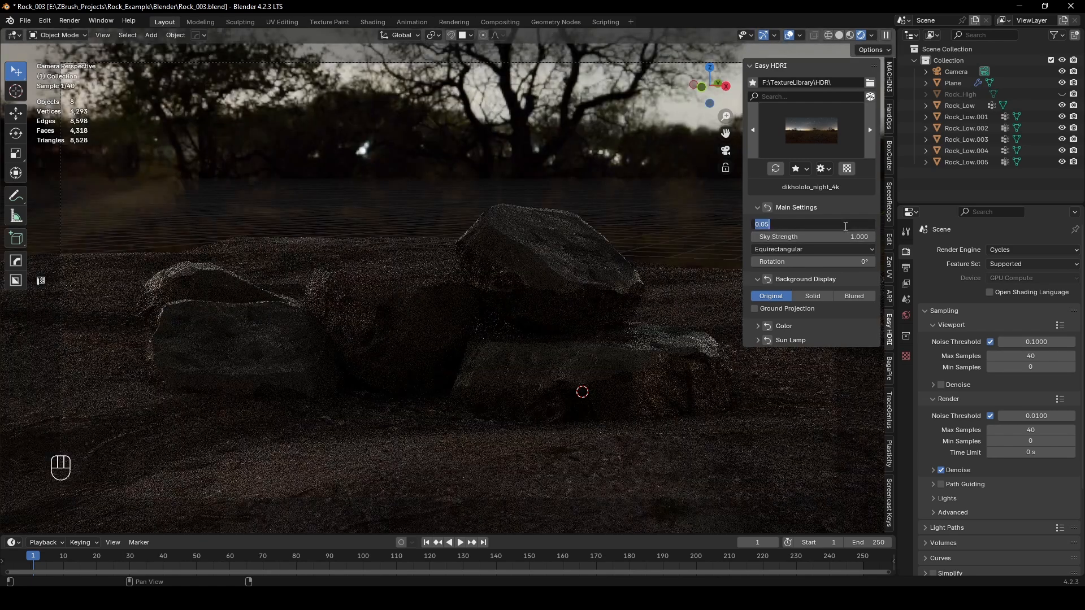
type("1")
key("Return")
Step: Try a Sky Strength of 2 for the night environment and raise it to 4
double_click(849, 235)
type("2")
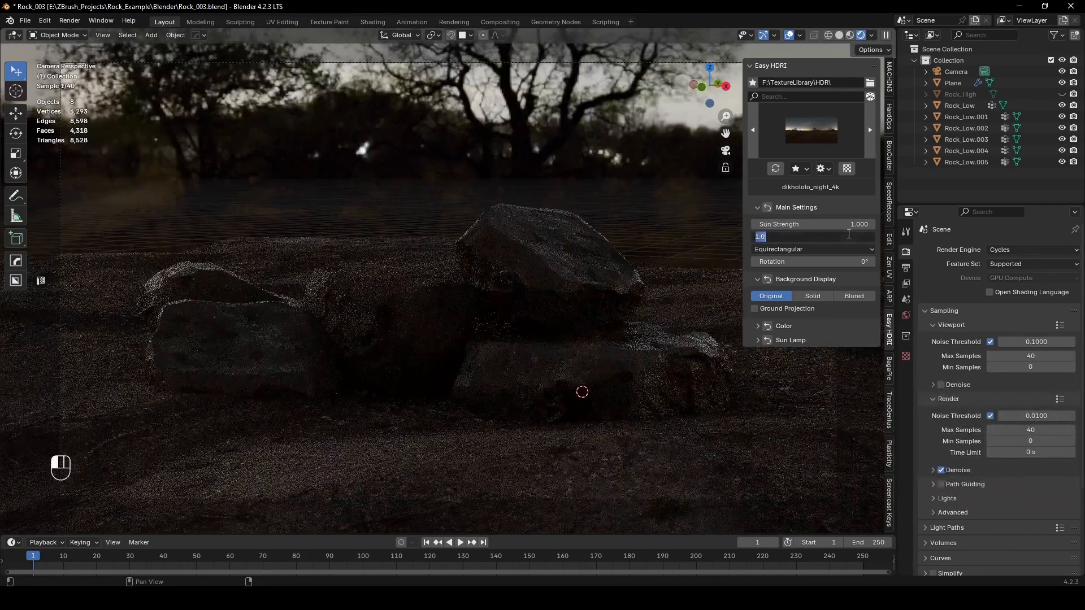
key("Return")
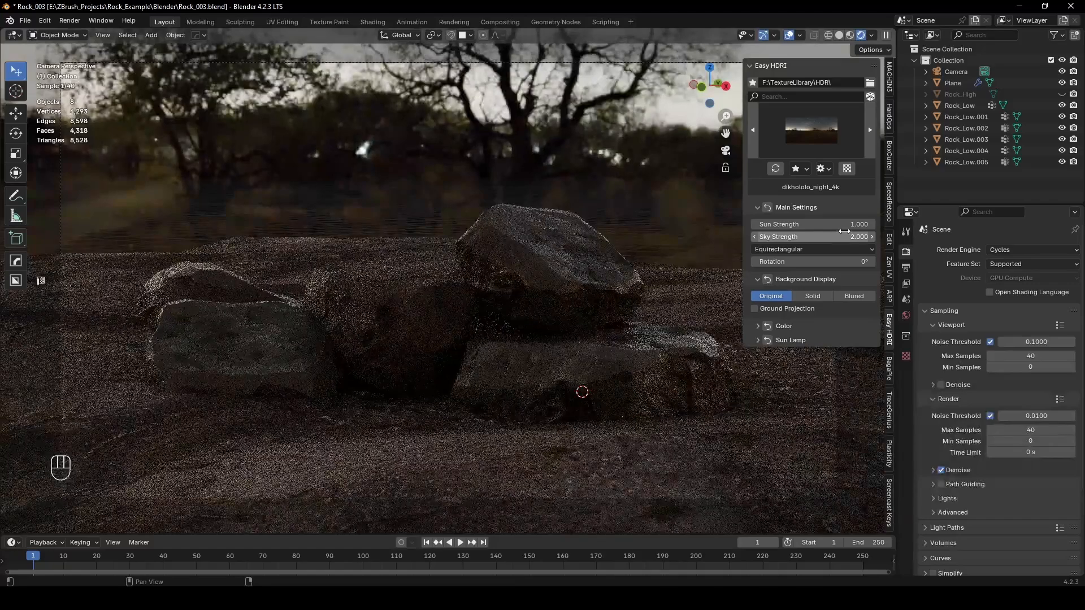
double_click(849, 235)
type("4")
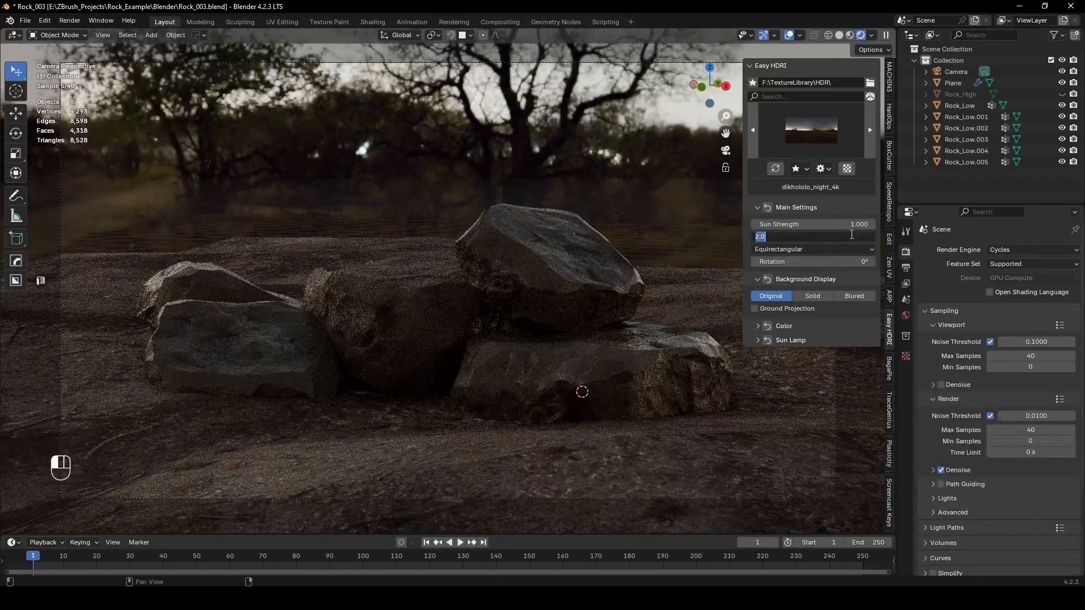
key("Return")
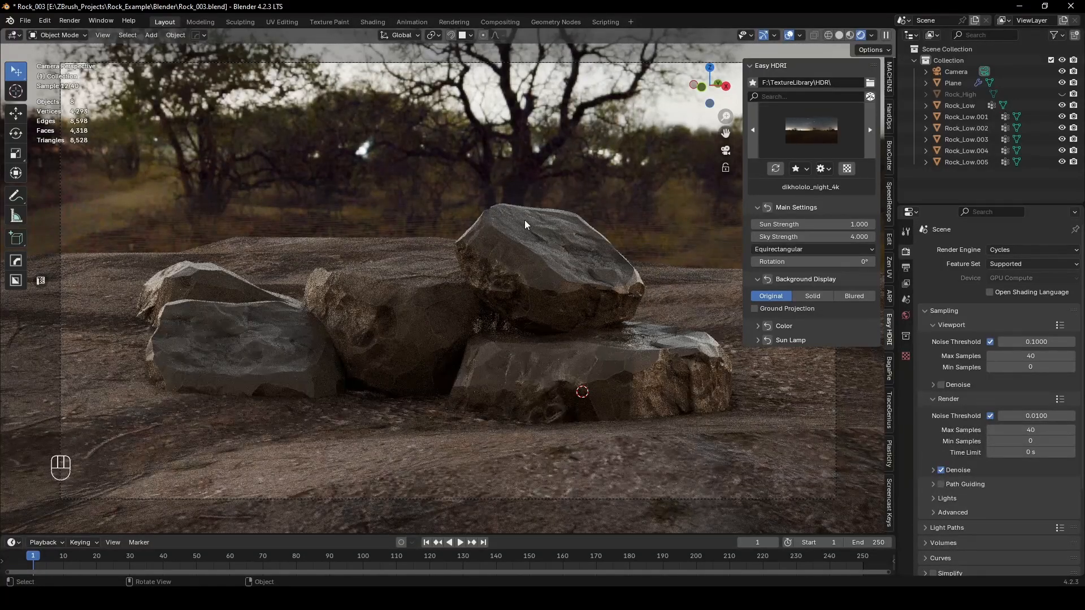
Step: Try the Blured background with a strength of 0.5 and change the background display to Solid
left_click(865, 295)
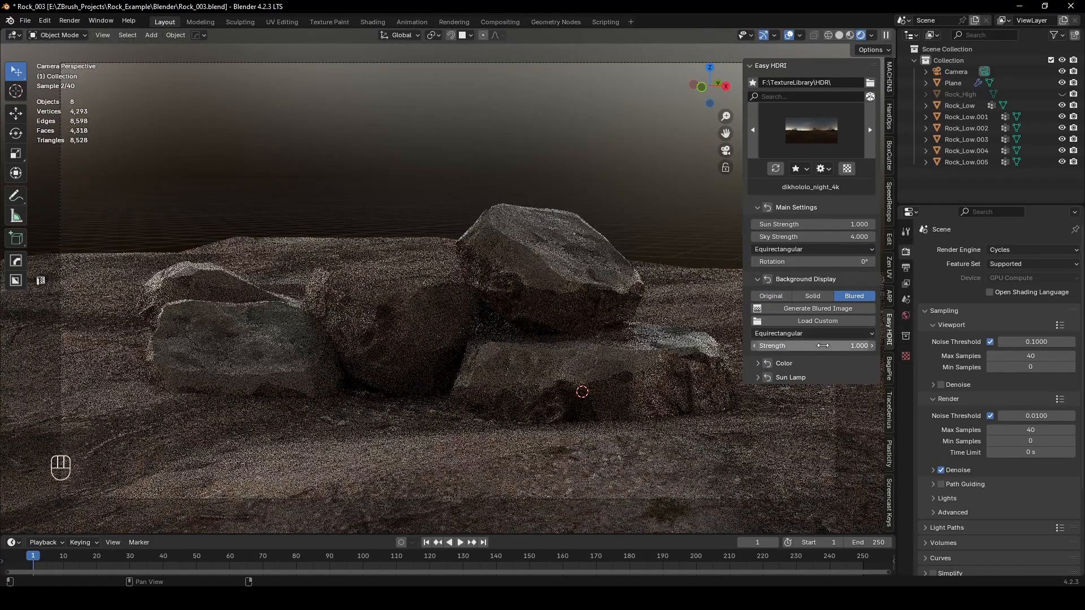
left_click(842, 345)
type("0.5")
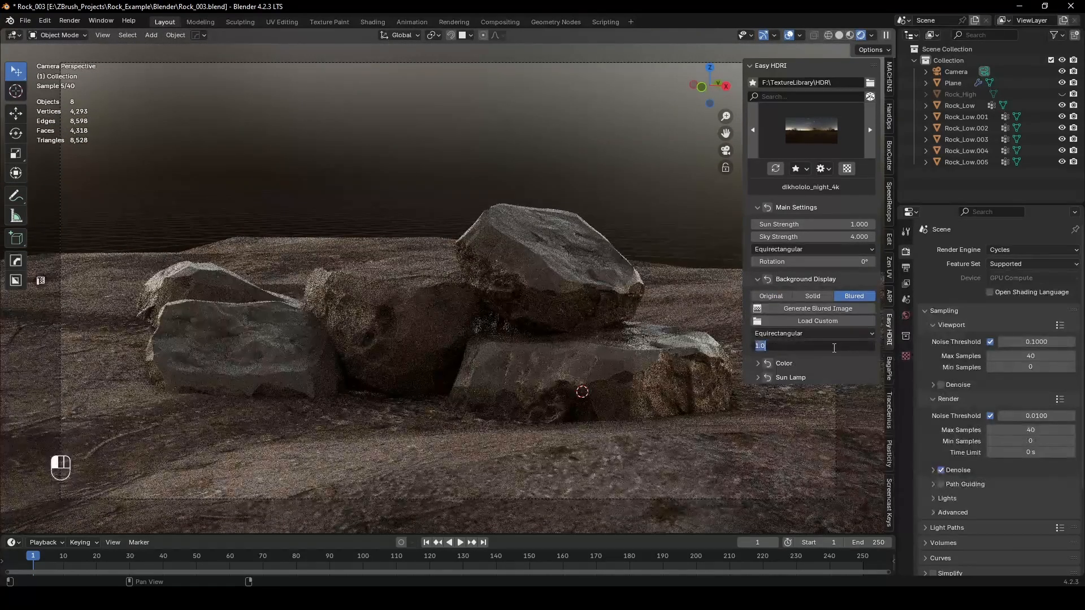
key("Return")
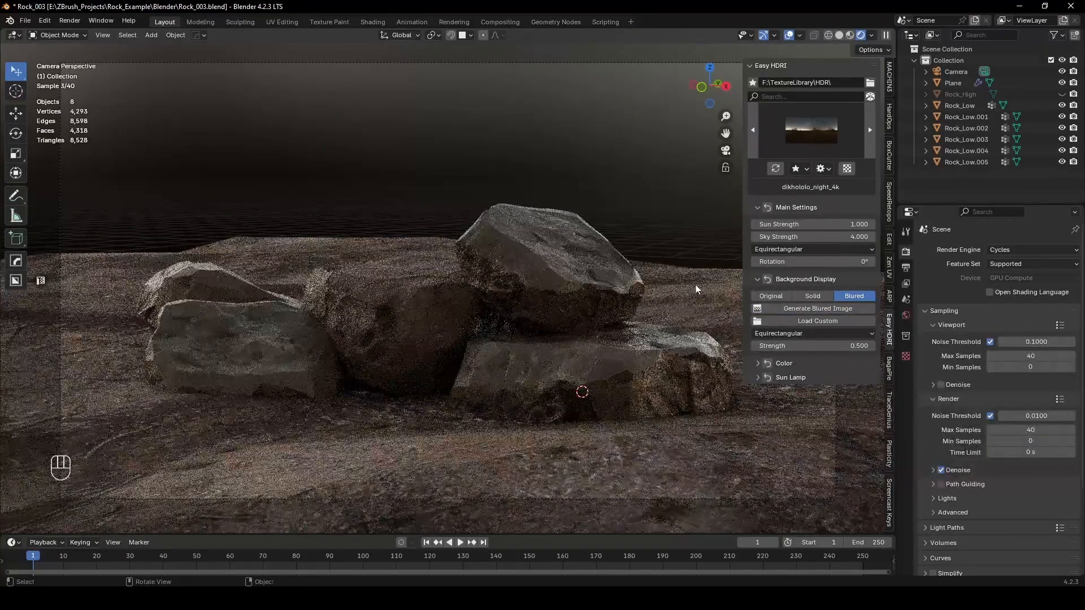
left_click(809, 296)
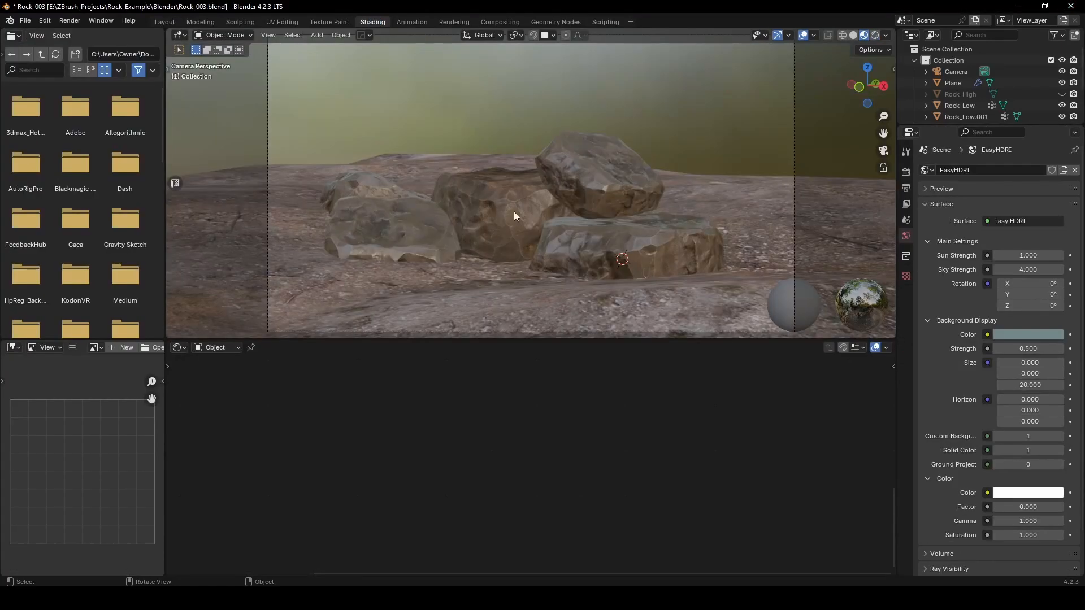
Step: Select the ground plane and set its material's Mapping scale to 0.5 on X, Y and Z
left_click(387, 277)
scroll(500, 512, "up", 5)
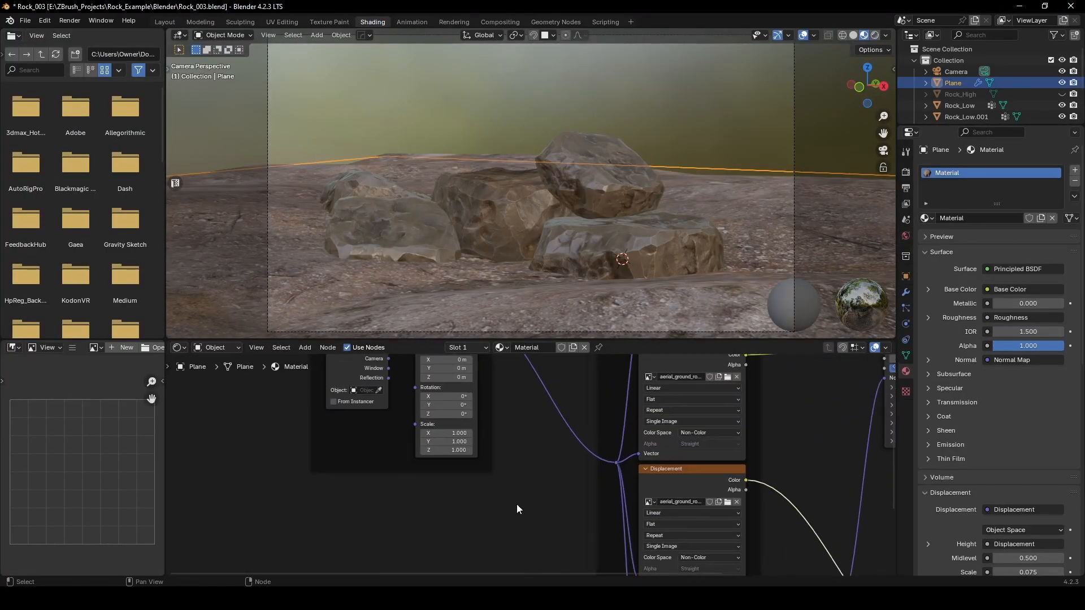
scroll(478, 468, "up", 2)
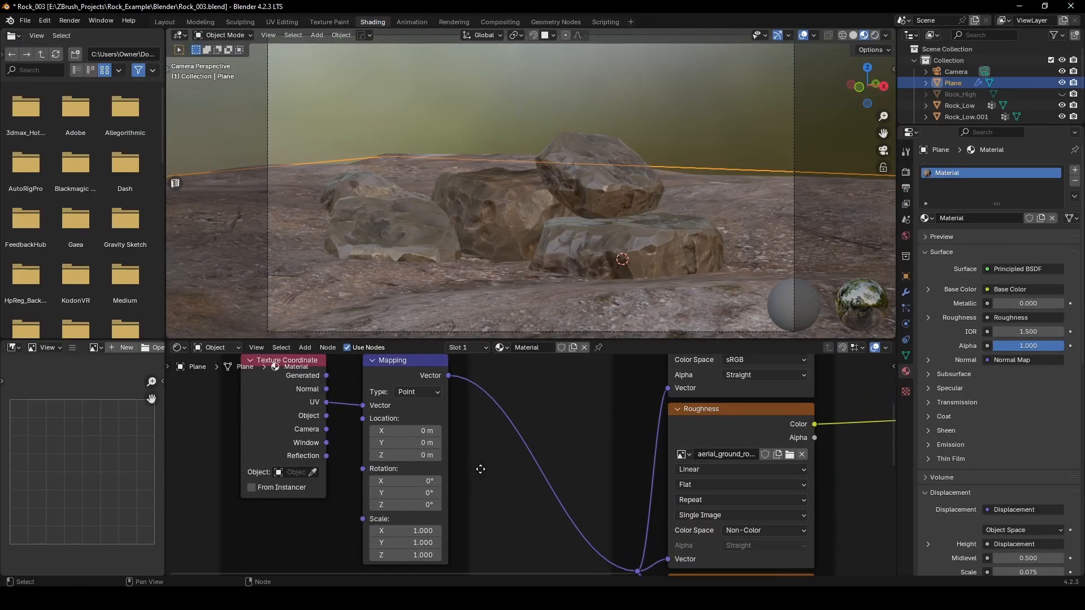
middle_click_drag(477, 463, 496, 462)
scroll(497, 462, "down", 1)
left_click(448, 518)
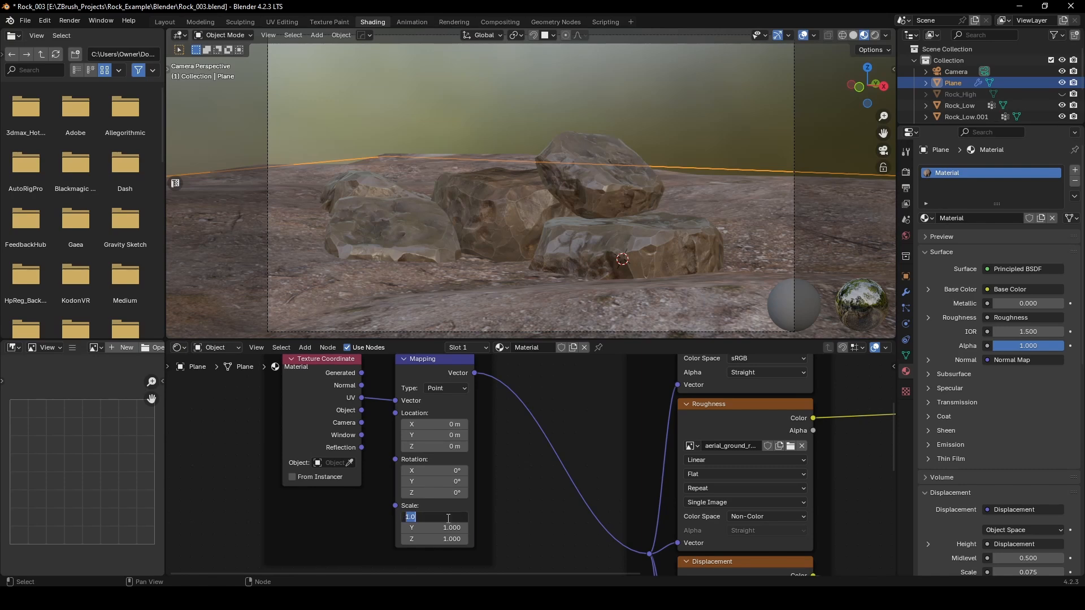
type(".5")
key("Tab")
type(".5")
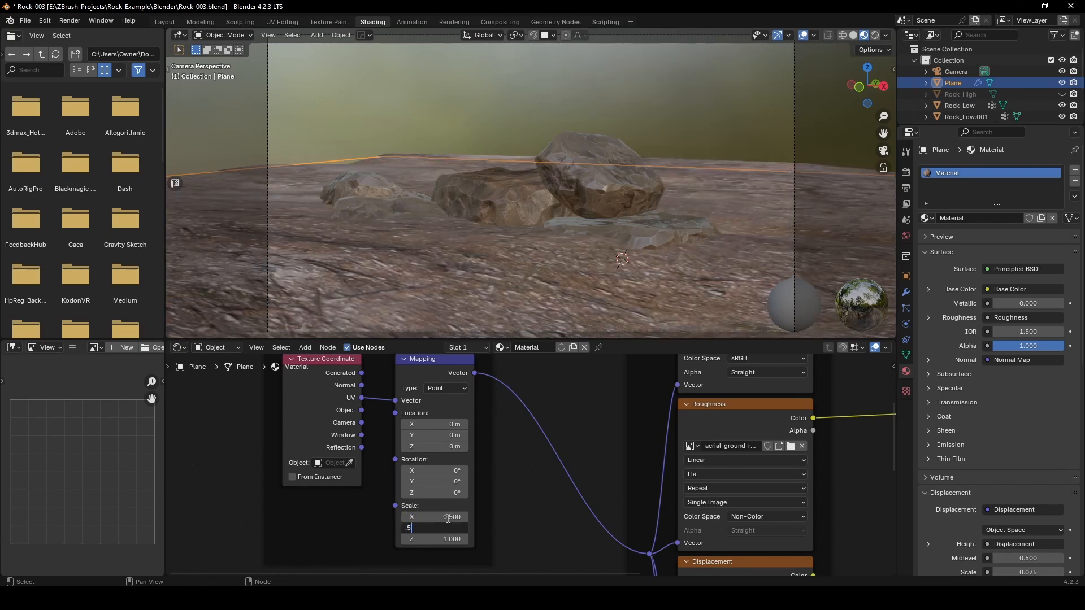
key("Tab")
type(".5")
key("Return")
Step: Set the ground material's Mapping scale to 2 on X, Y and Z
left_click(447, 518)
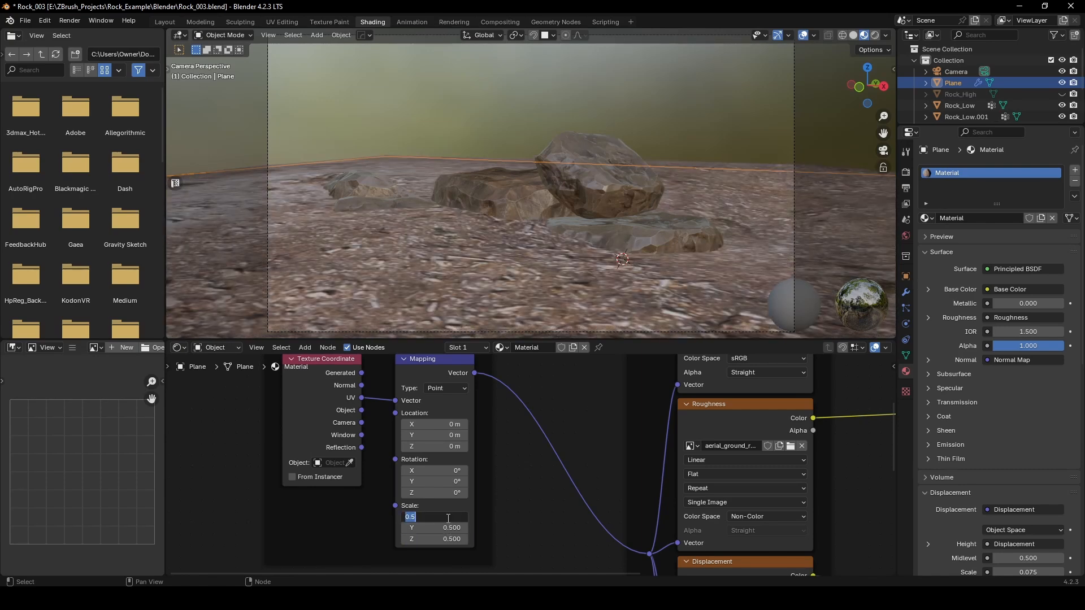
type("2")
key("Tab")
type("2")
key("Tab")
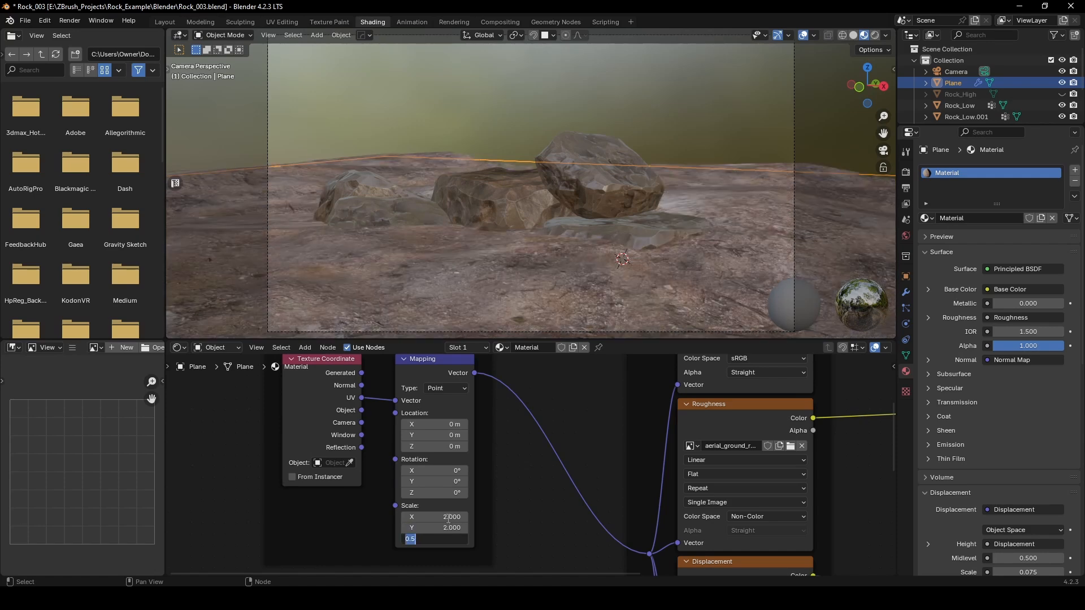
type("2")
key("Return")
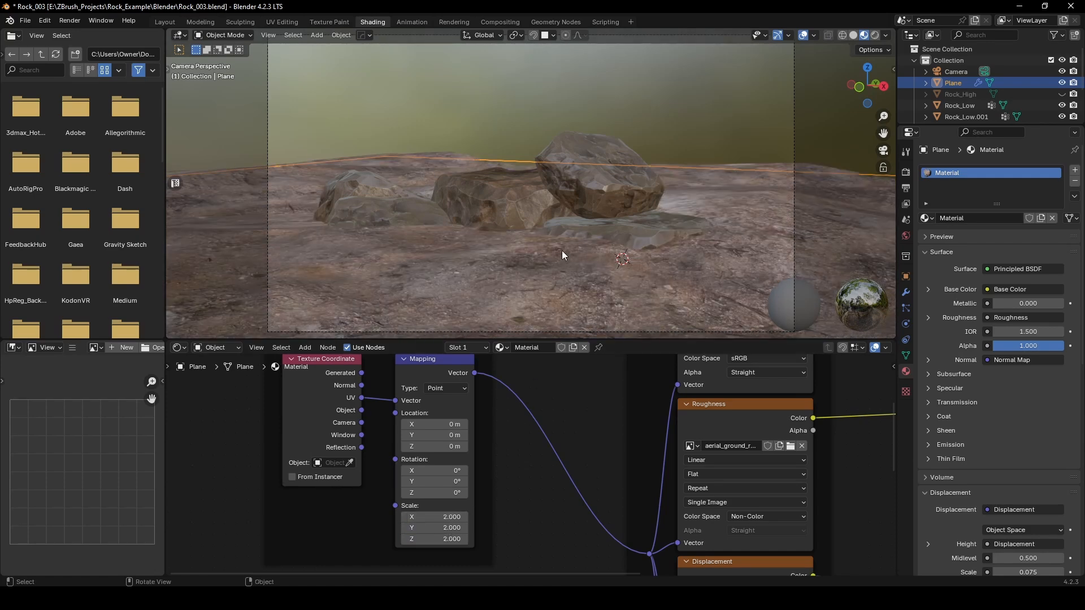
Step: Set the ground material's Mapping scale to 4 on X, Y and Z and return to the Layout workspace
left_click(454, 516)
type("4")
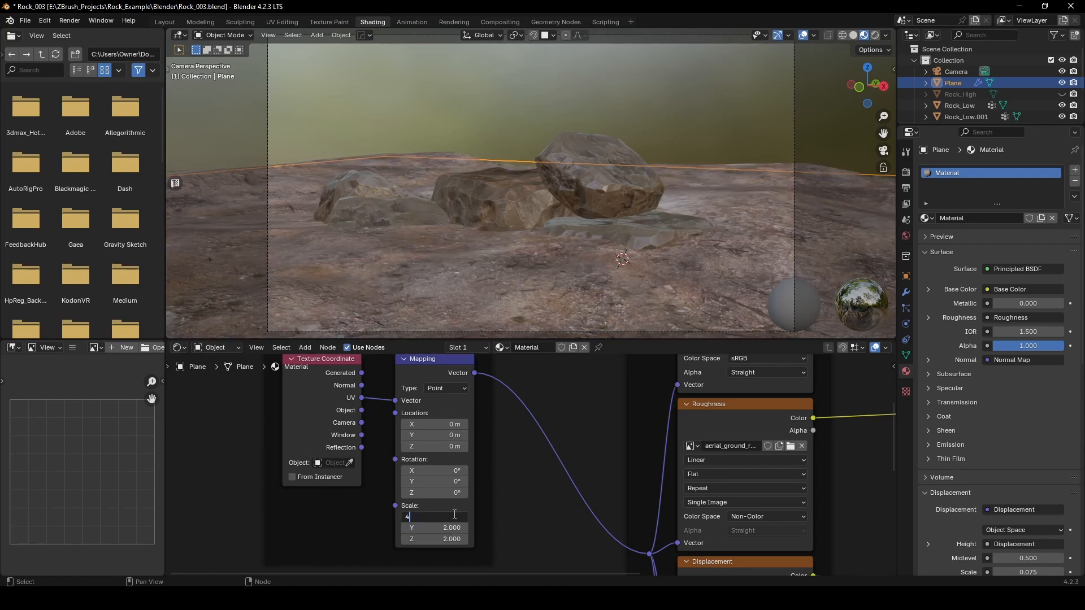
key("Tab")
type("4")
key("Tab")
type("4")
key("Tab")
key("Escape")
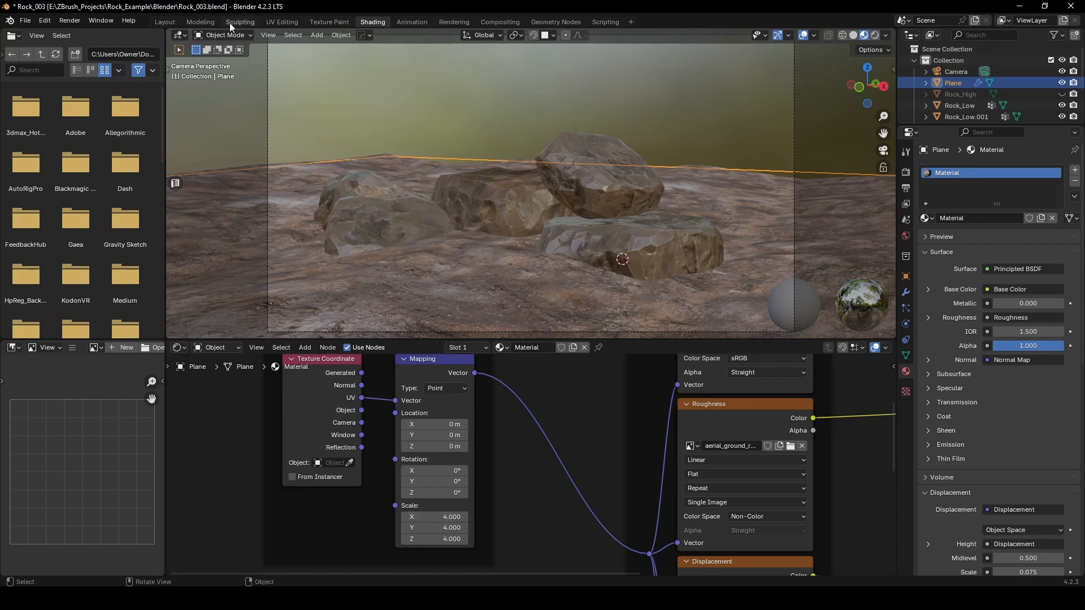
left_click(201, 22)
left_click(165, 22)
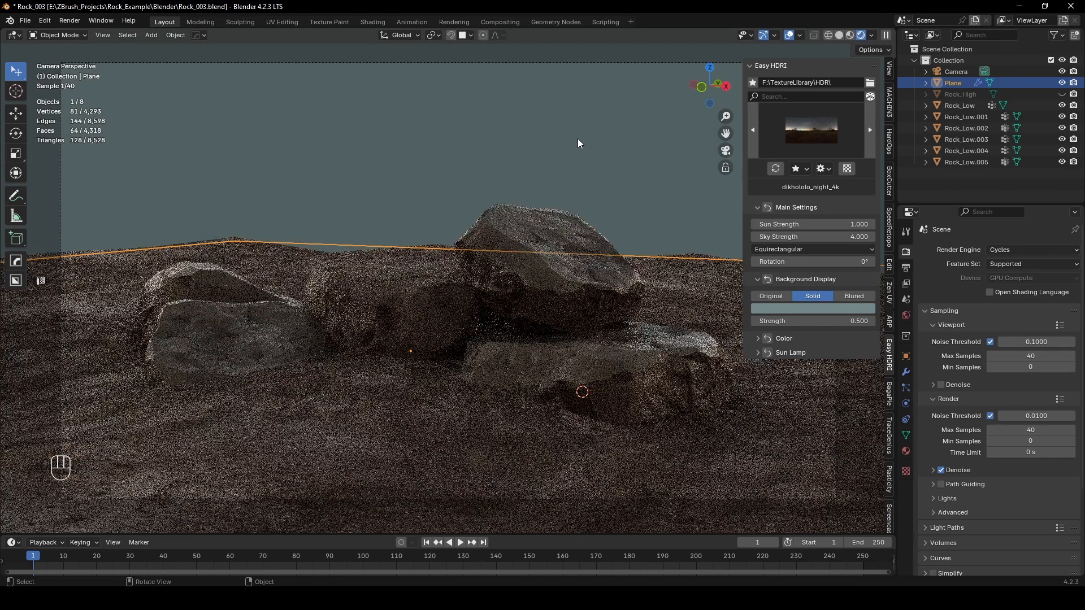
Step: Clear the ground plane selection and hide the viewport sidebar for an unobstructed view of the rendered rocks
left_click(579, 143)
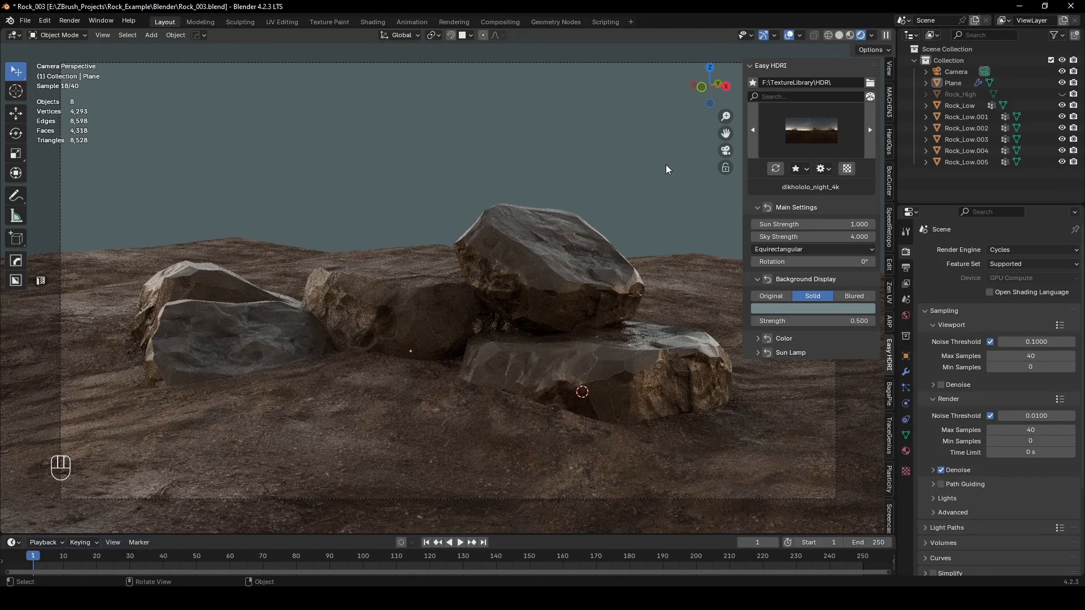
key("n")
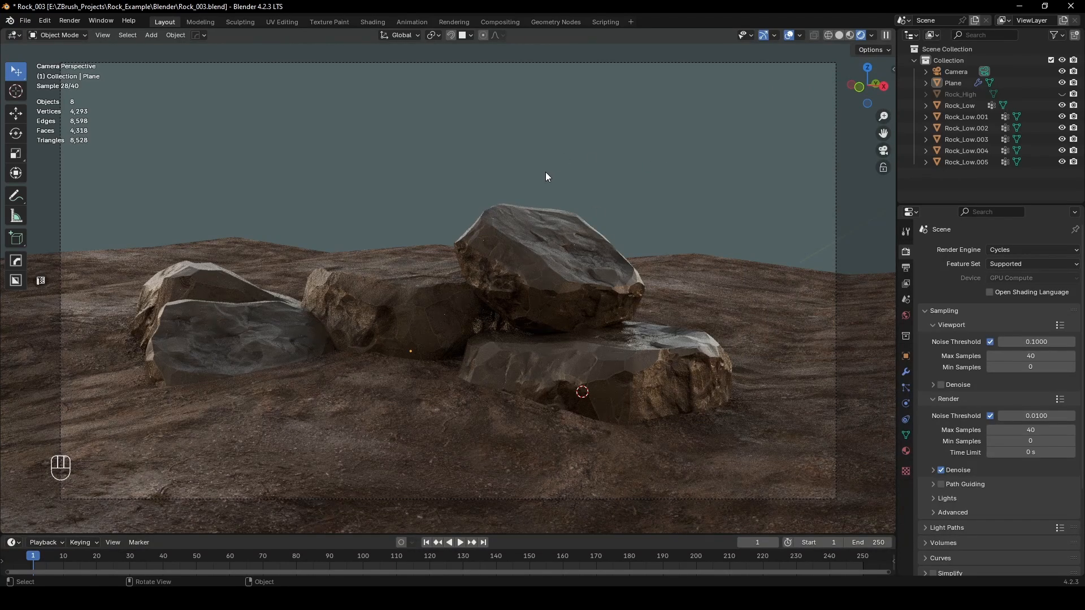
left_click(263, 329)
left_click(499, 172)
Step: Make the topmost rock of the pile the active object and open its material nodes in the Shading workspace
left_click(525, 280)
left_click(599, 172)
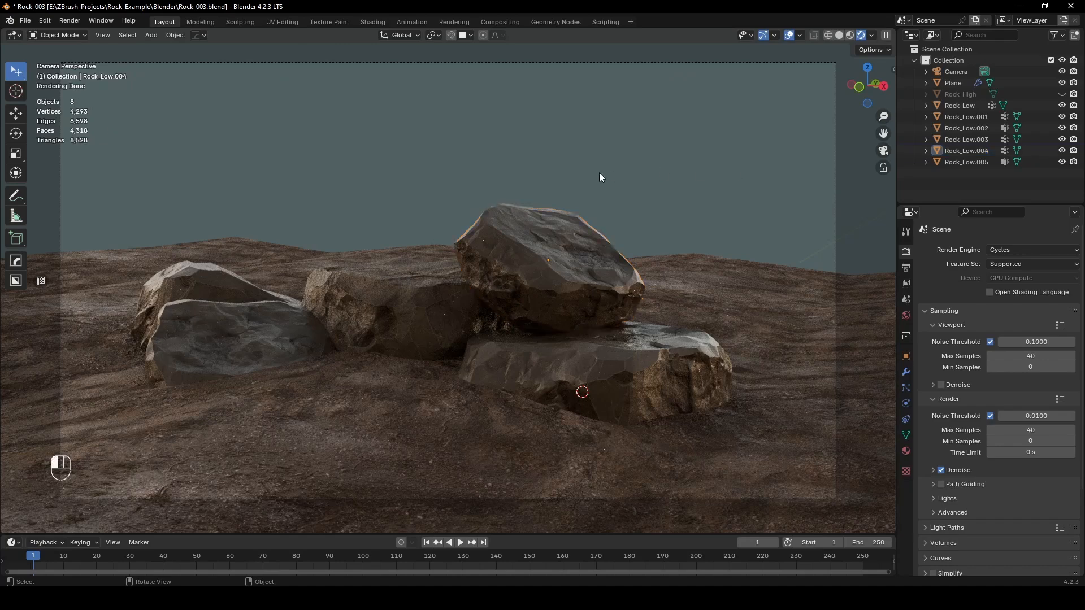
left_click(370, 24)
scroll(535, 498, "down", 5)
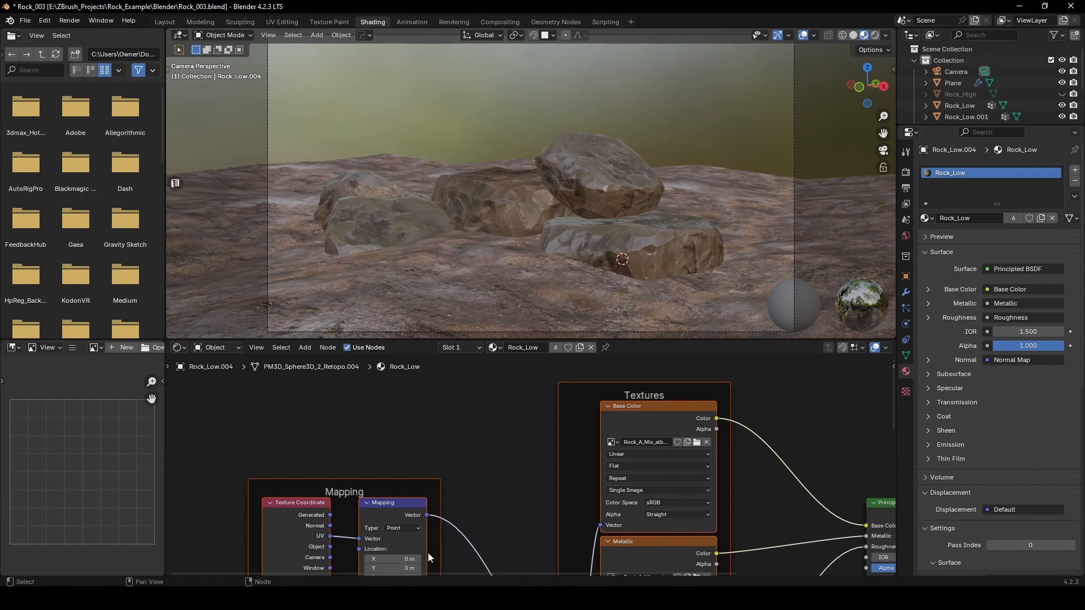
Step: Browse the Rock_A maps folder from the Base Color texture node and leave without loading another image
left_click(696, 443)
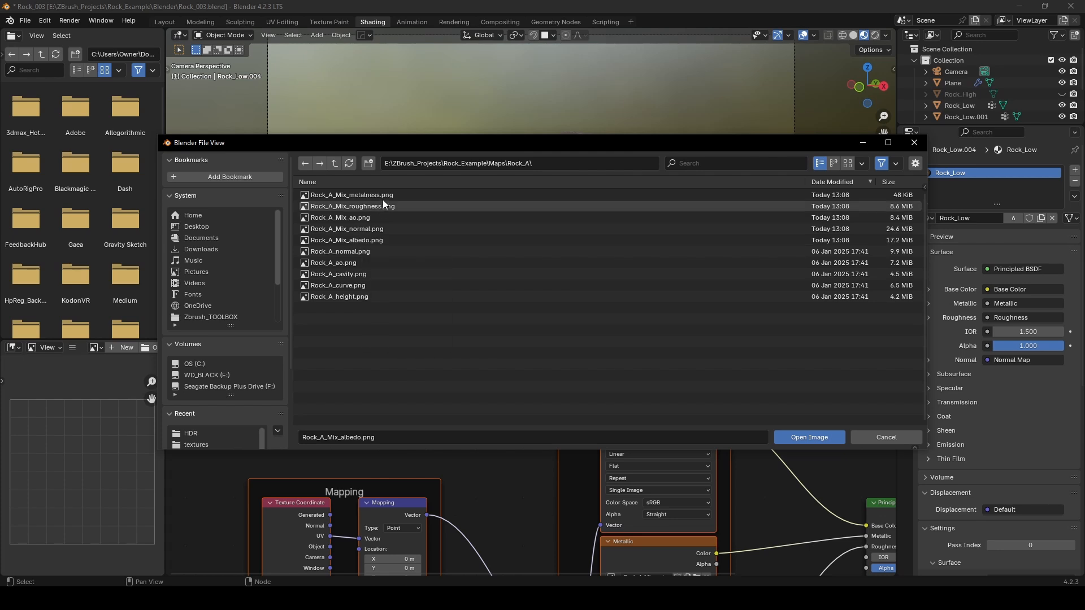
right_click(381, 240)
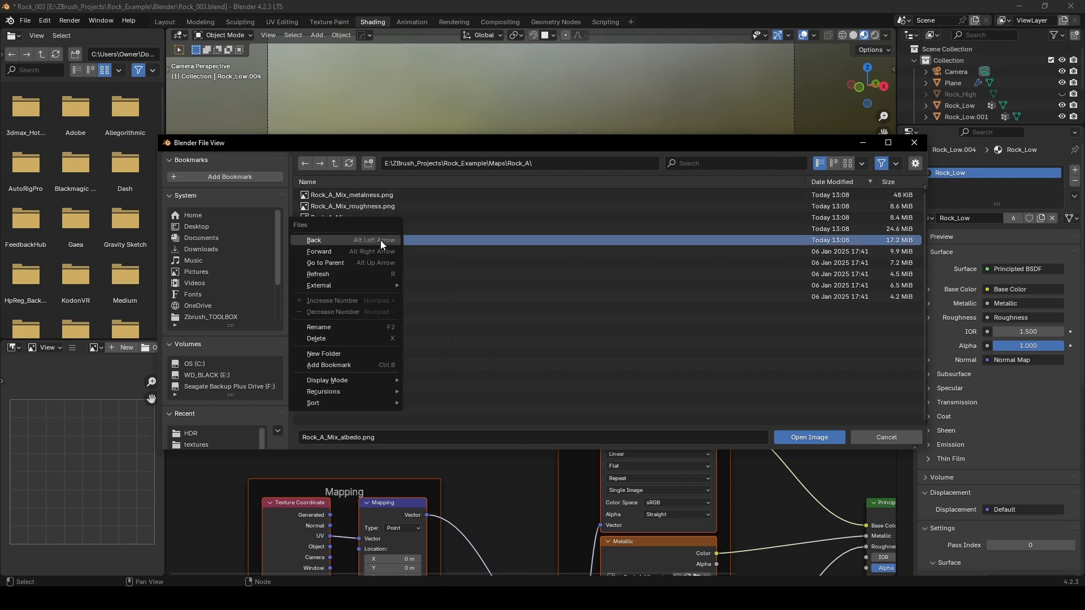
right_click(367, 236)
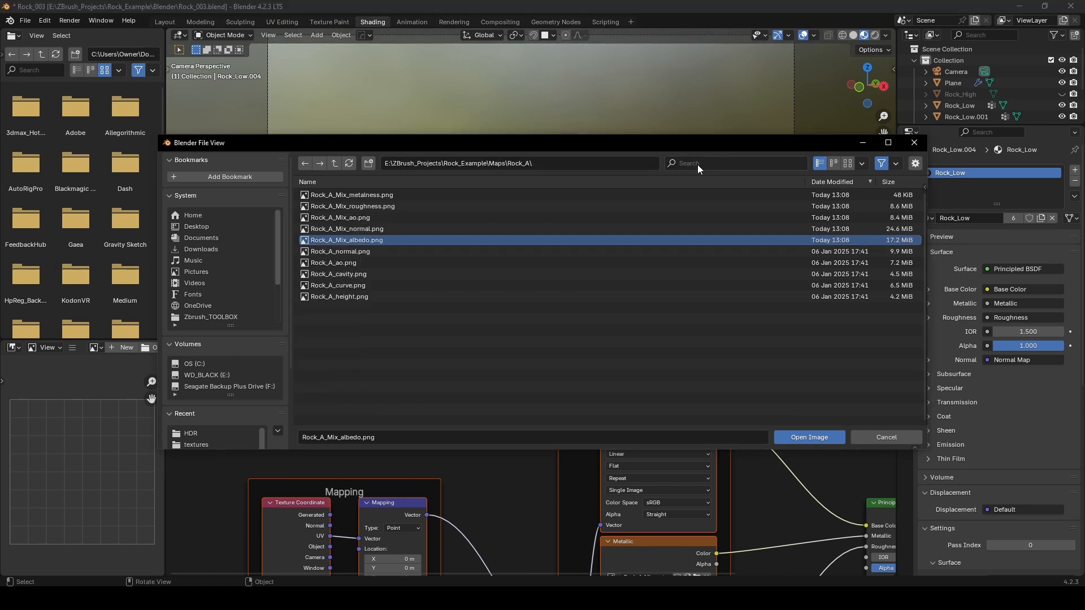
left_click(886, 438)
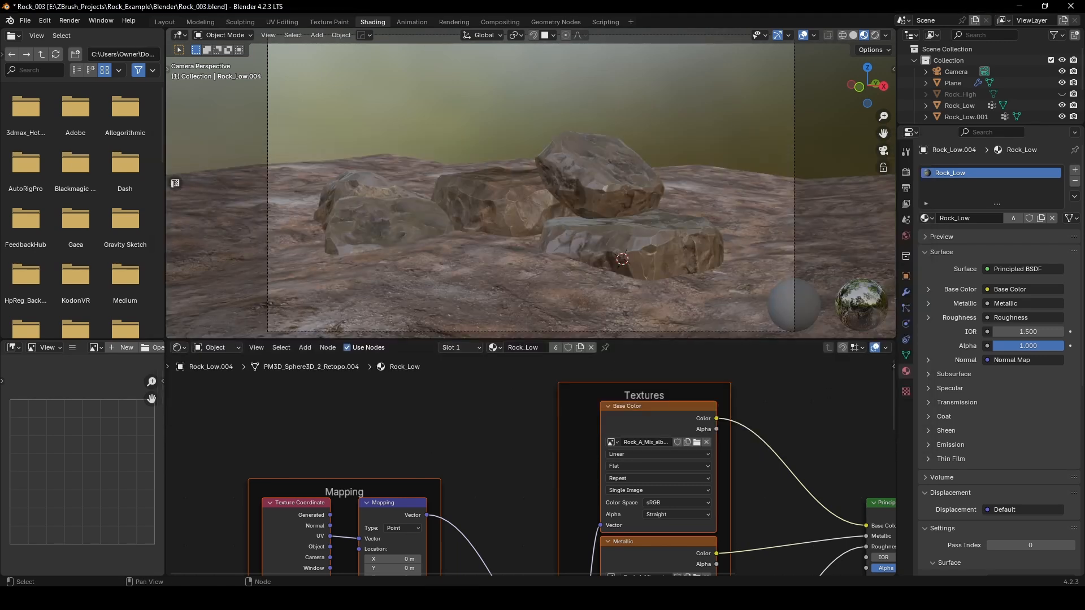
Step: Switch to File Explorer and preview the normal, curve, cavity and ao maps in the Rock_A folder
mouse_move(398, 598)
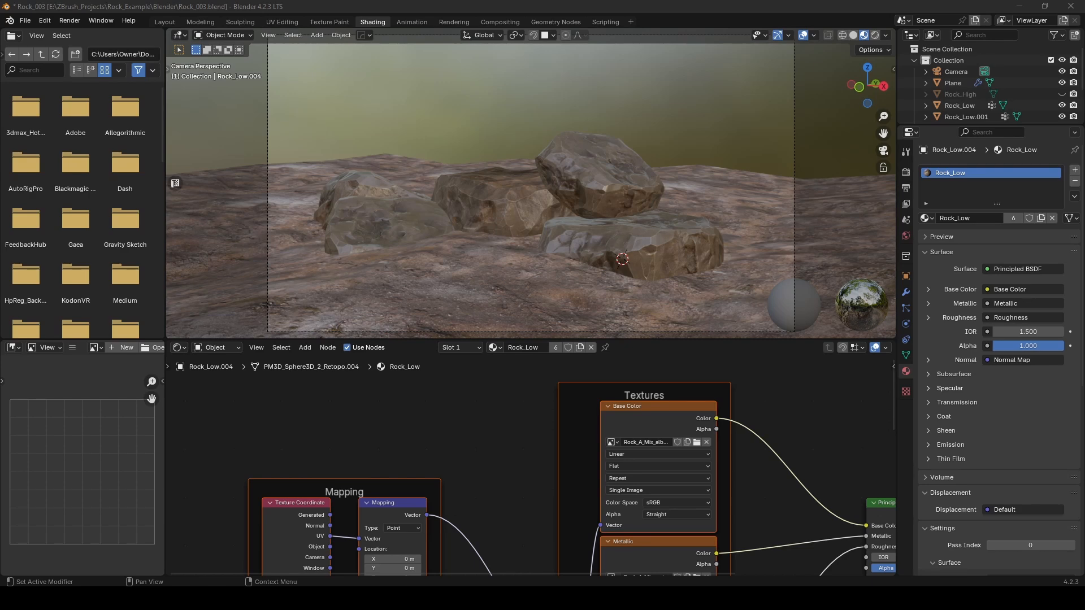
left_click_drag(1084, 6, 621, 1)
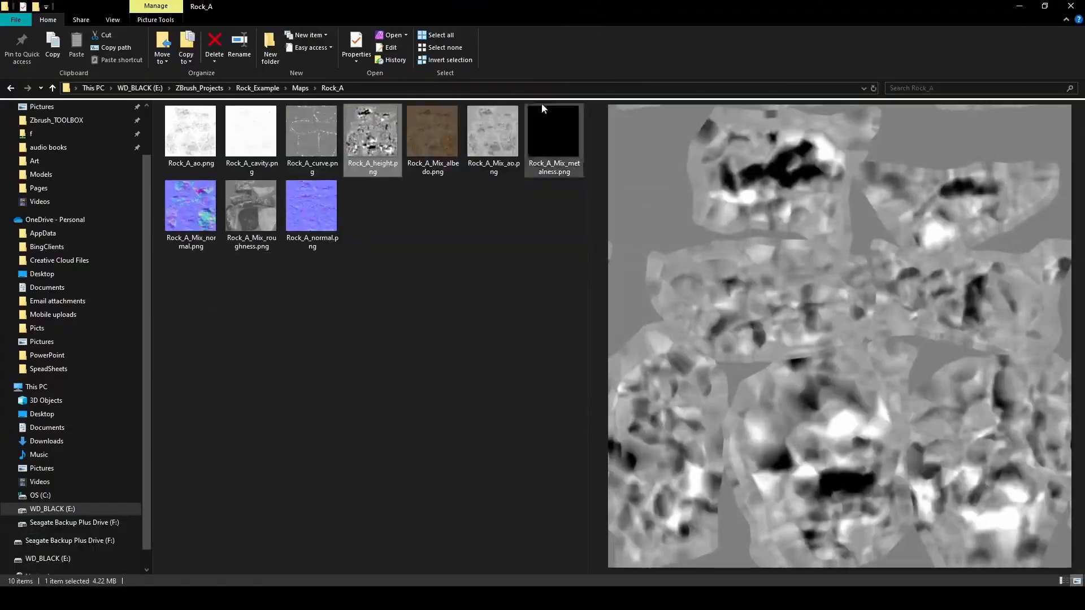
left_click(318, 199)
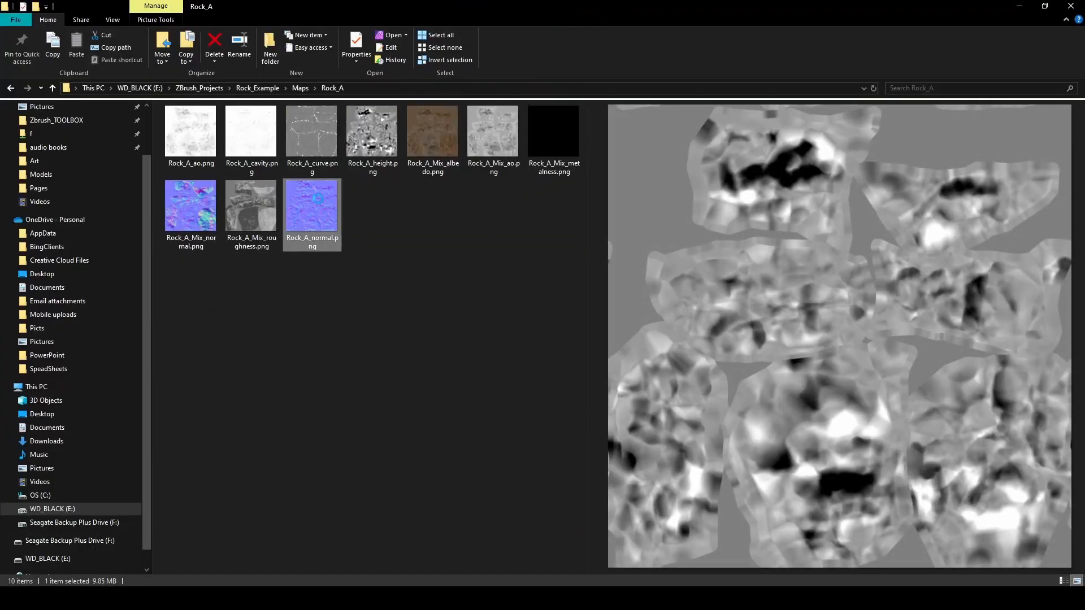
left_click(308, 129)
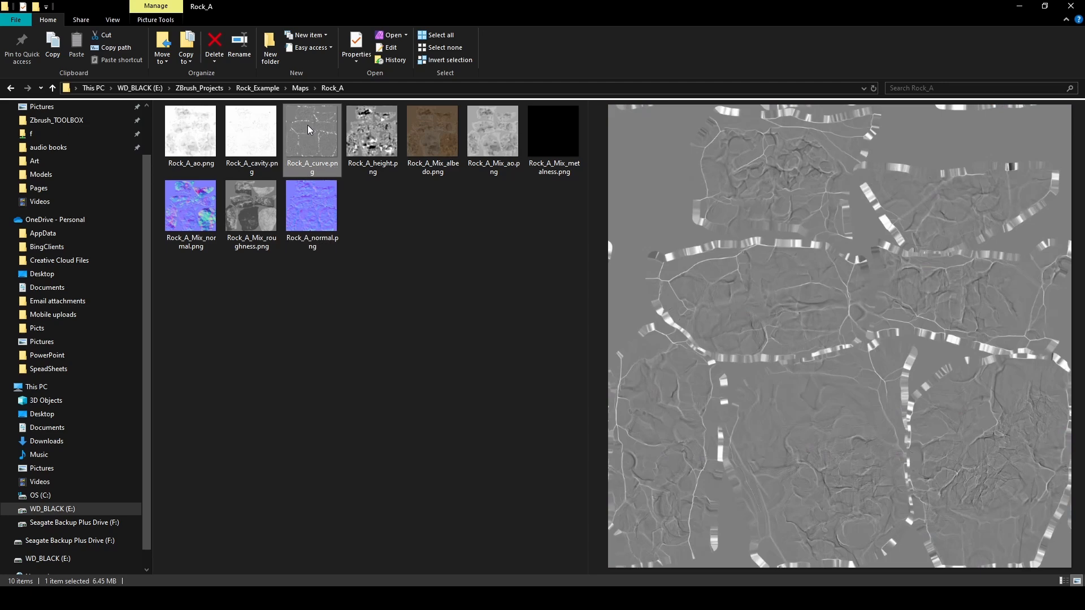
left_click(249, 137)
left_click(176, 135)
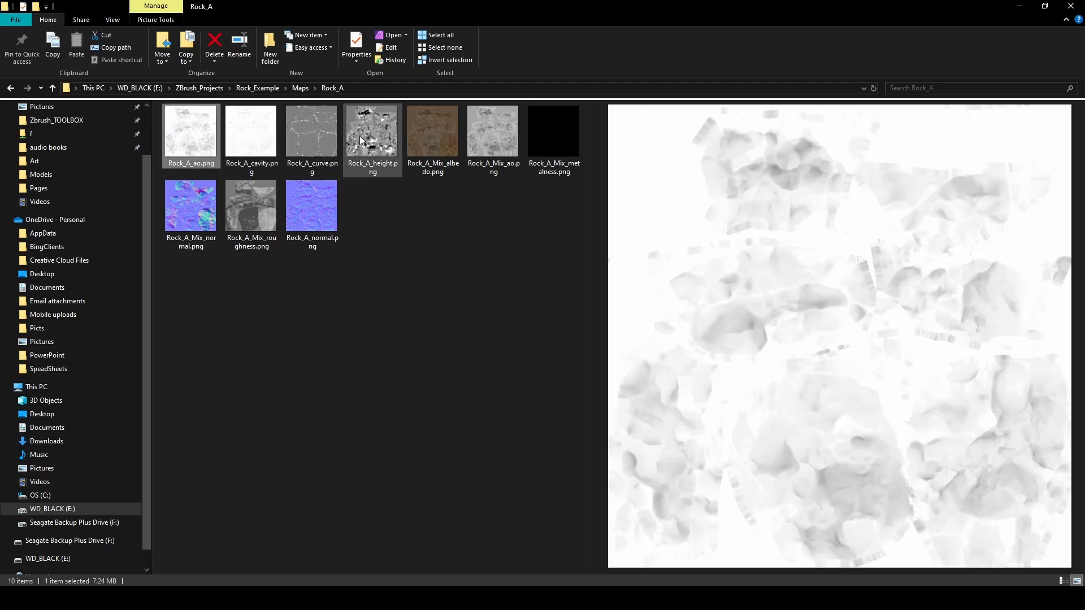
Step: Preview the Rock_A height map and the Rock_A_Mix albedo, ao, metalness, normal and roughness textures
left_click(391, 134)
left_click(453, 136)
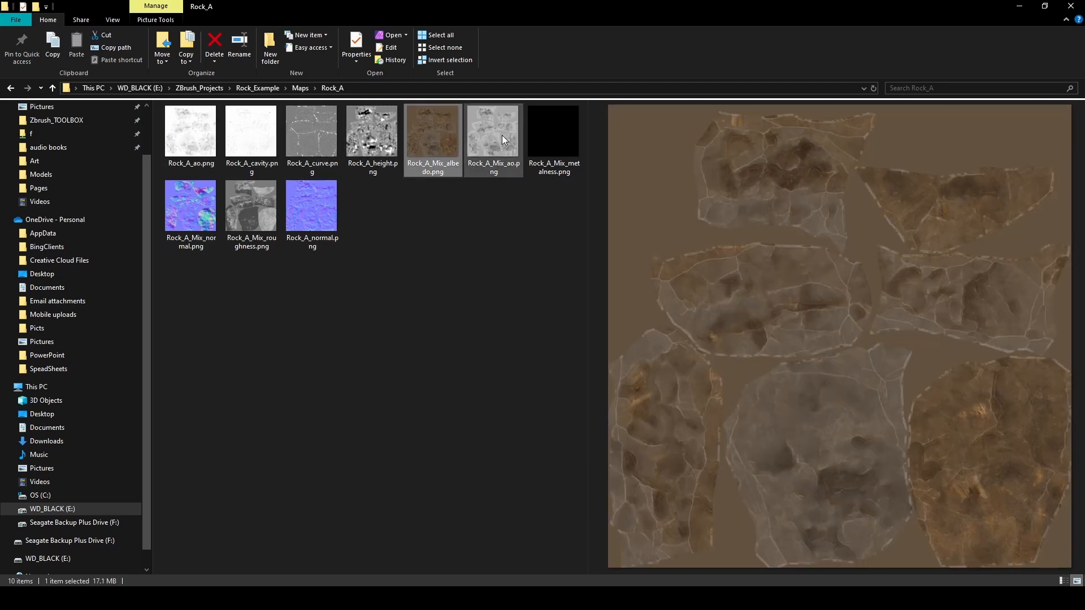
left_click(502, 135)
left_click(560, 132)
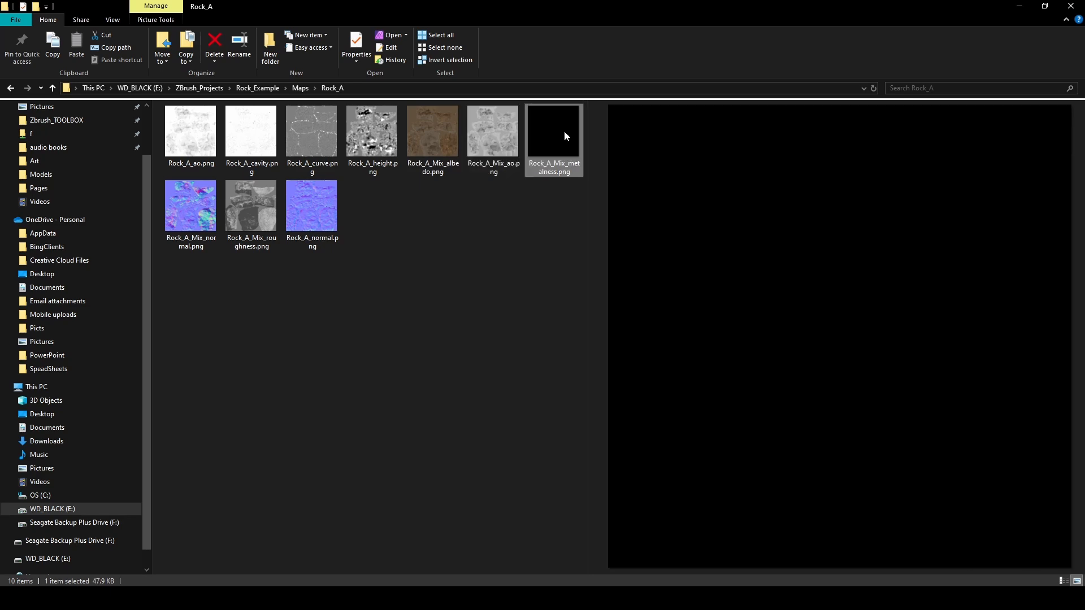
left_click(214, 206)
left_click(256, 206)
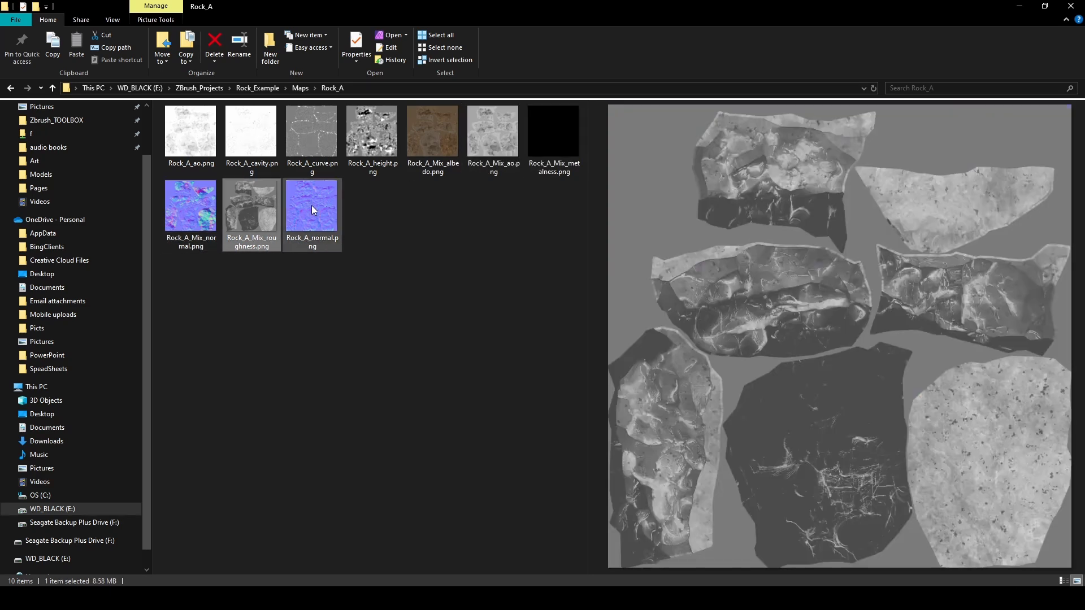
left_click(308, 207)
left_click(259, 210)
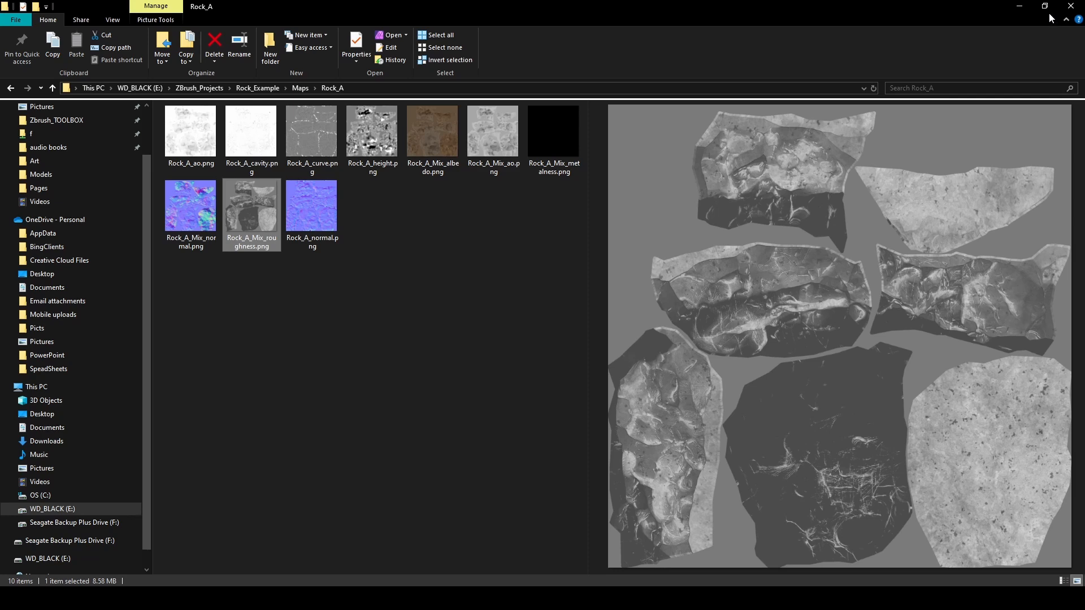
Step: Close the Rock_A folder window and return to Blender's Layout workspace
left_click(1071, 7)
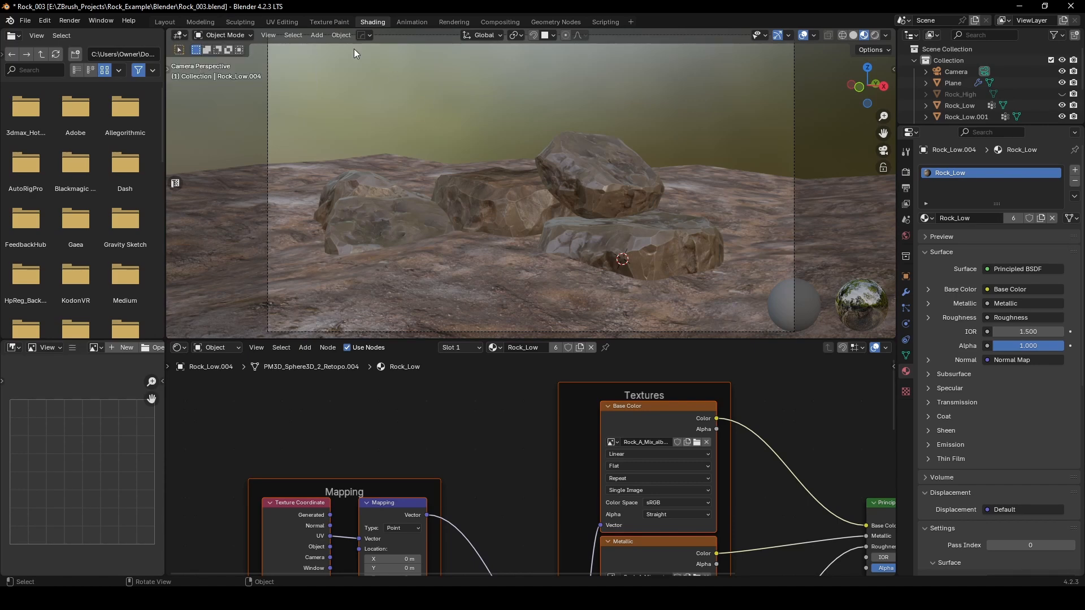
left_click(169, 24)
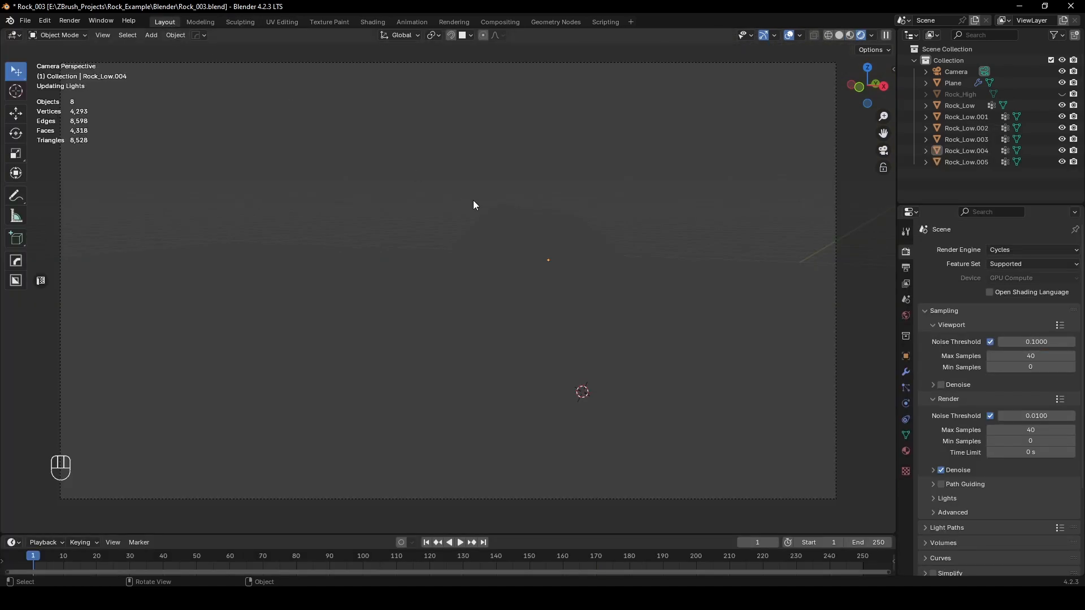